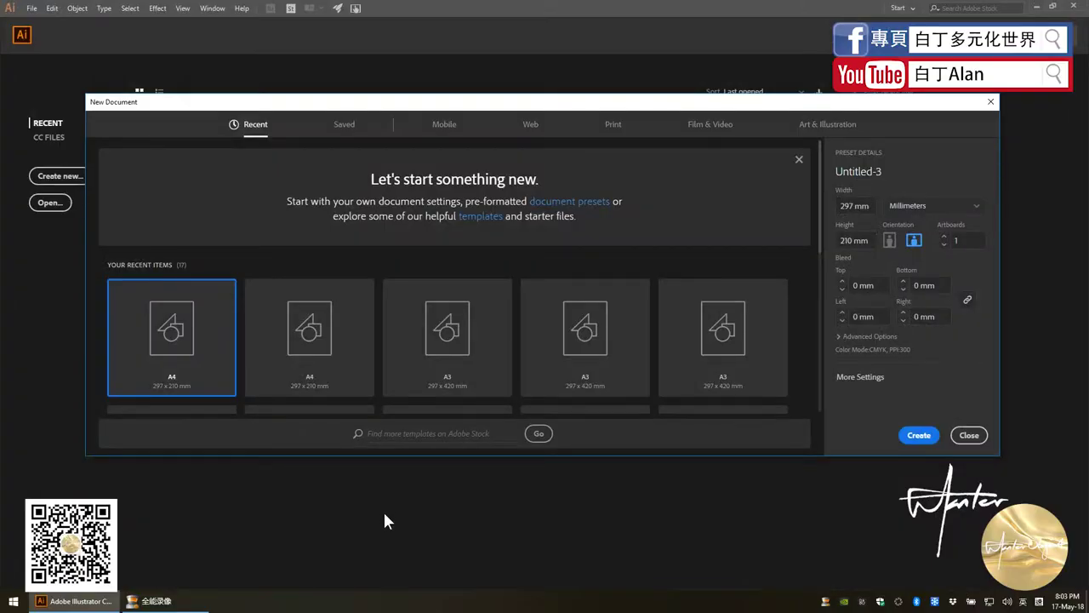
Create a new blank document, dismiss the extra window, and view it at 100%.
left_click(919, 435)
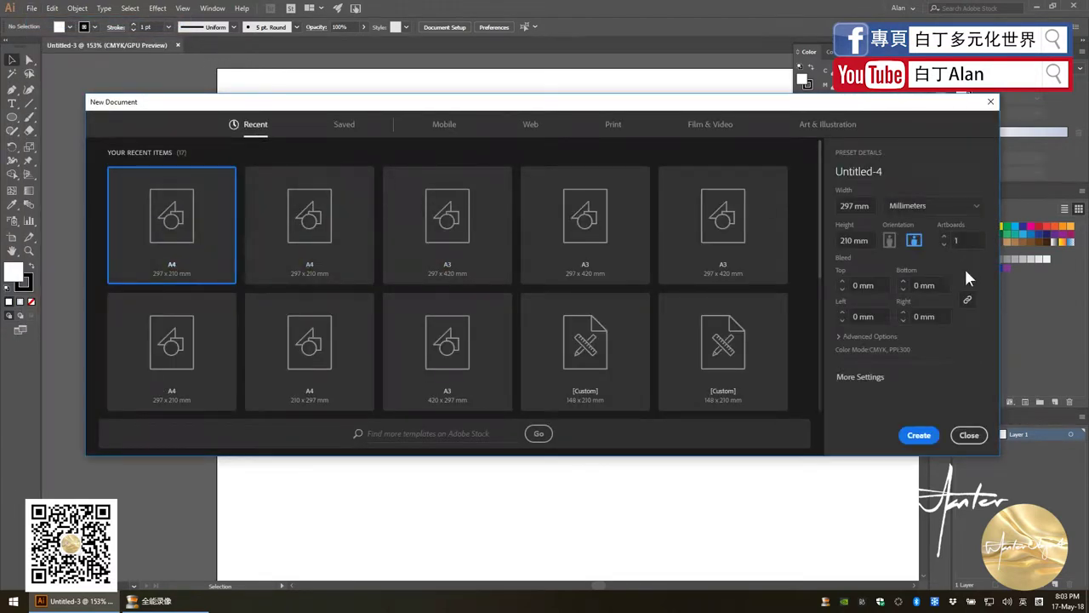
left_click(969, 435)
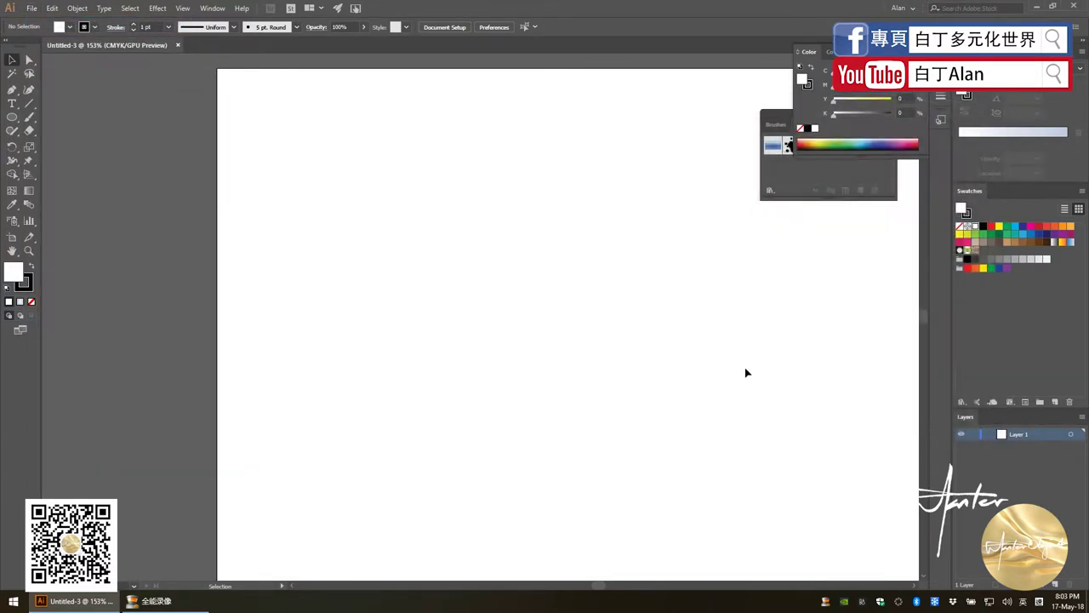
key("ctrl+1")
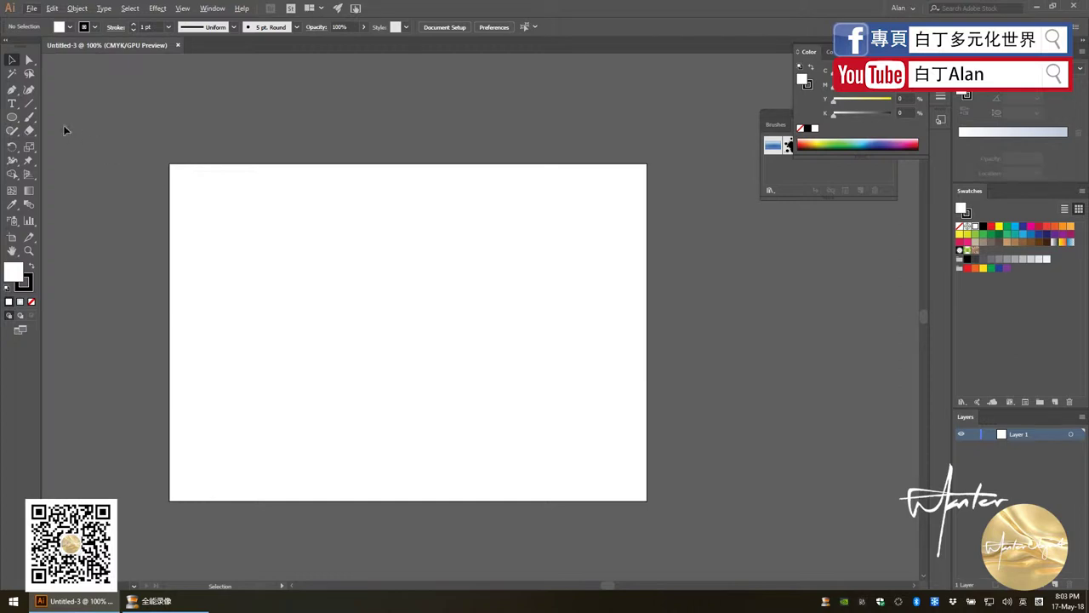
Try the Ellipse tool, return to the Selection tool, and reset the view to actual size.
left_click(12, 117)
left_click(12, 59)
scroll(422, 214, "down", 1)
scroll(434, 221, "down", 3)
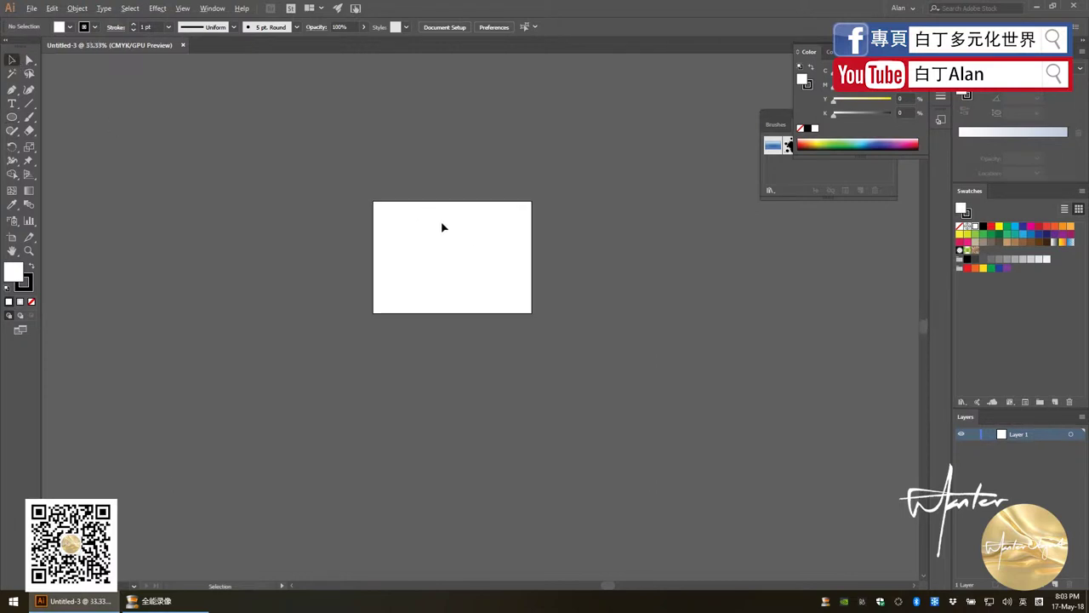
key("ctrl+1")
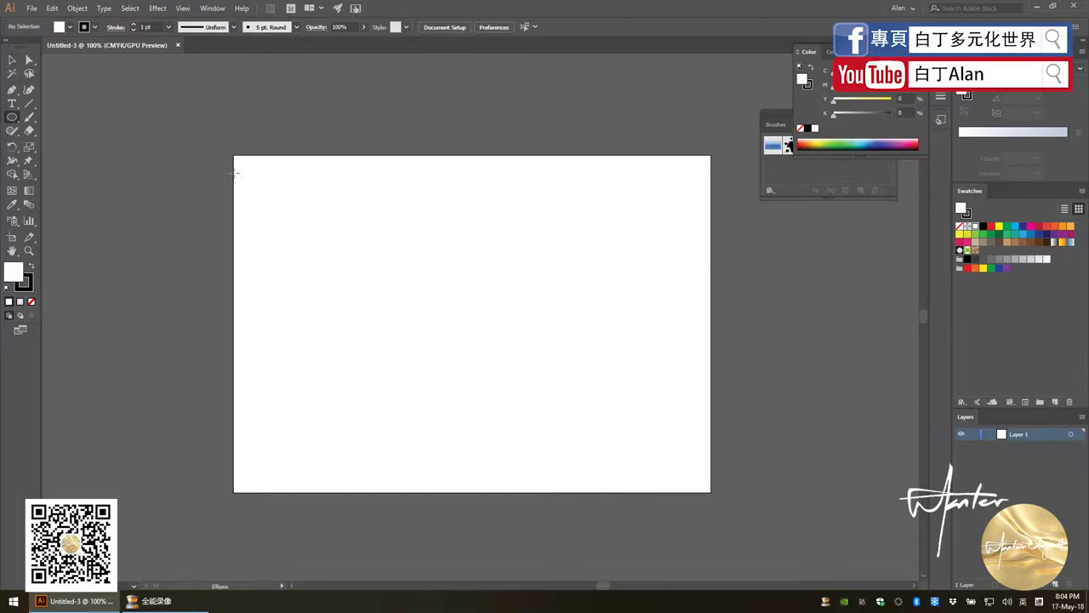
Draw a circle with black fill and no stroke, then shift it left.
left_click(12, 116)
left_click_drag(342, 257, 454, 366)
left_click(12, 59)
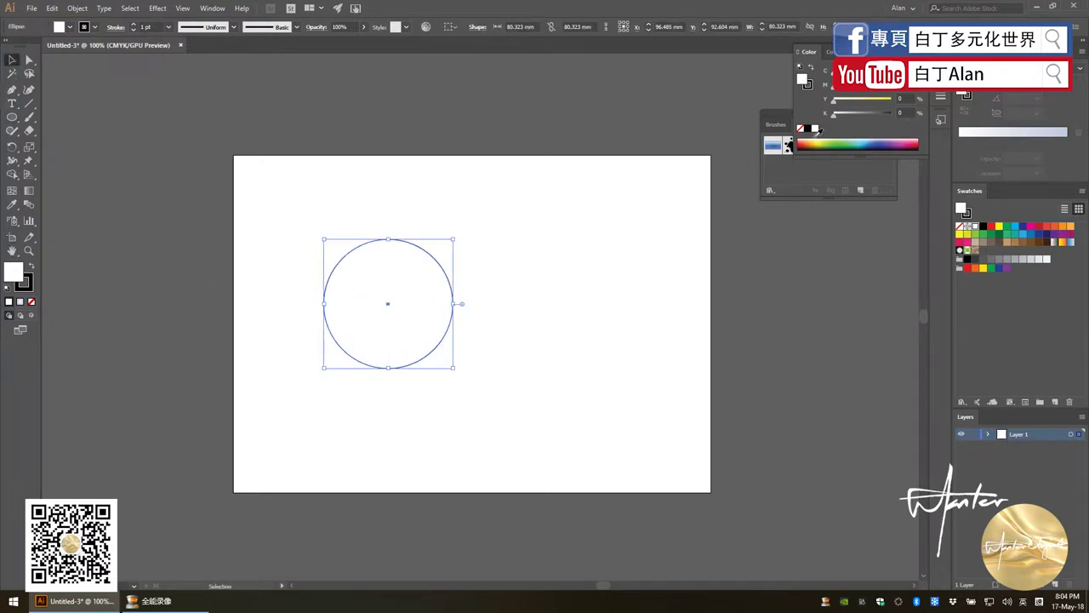
left_click(807, 128)
left_click(34, 284)
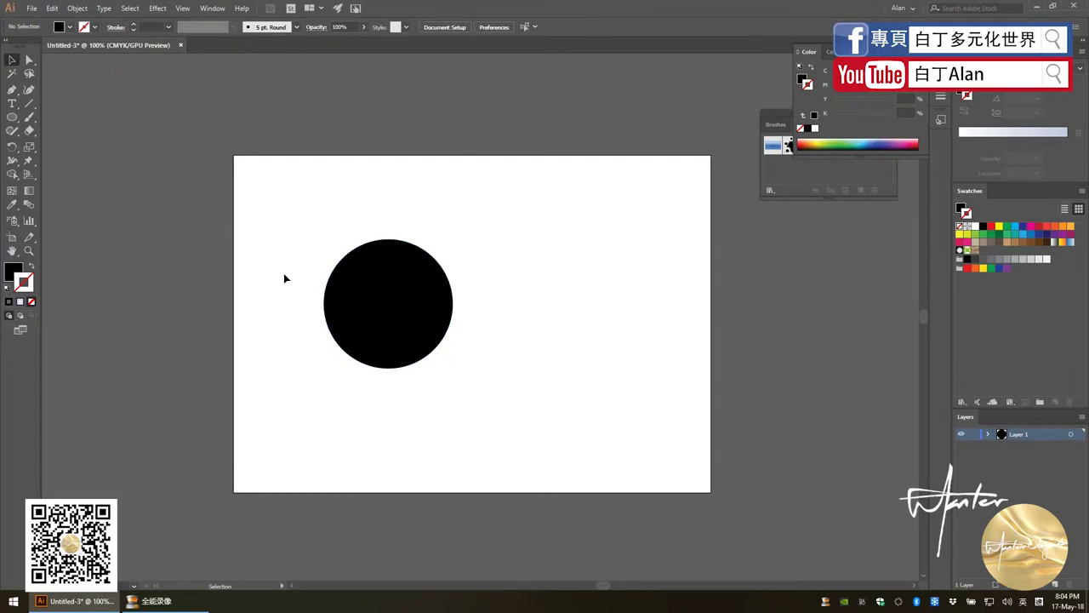
left_click_drag(393, 300, 363, 299)
Bring up the Symbols panel and browse the Window panel list.
left_click(807, 125)
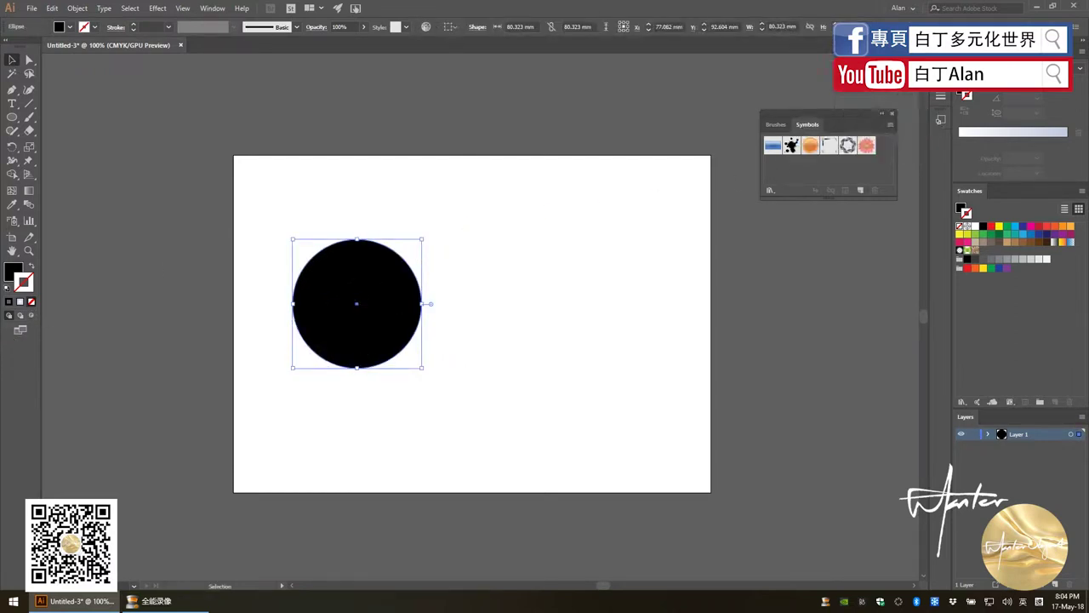
left_click(213, 9)
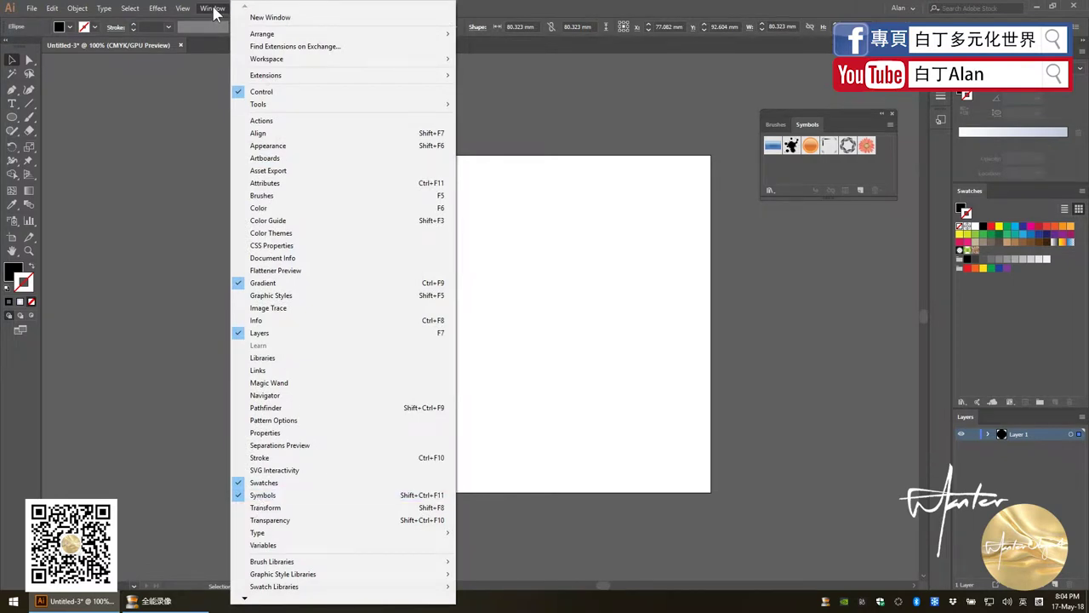
left_click(584, 408)
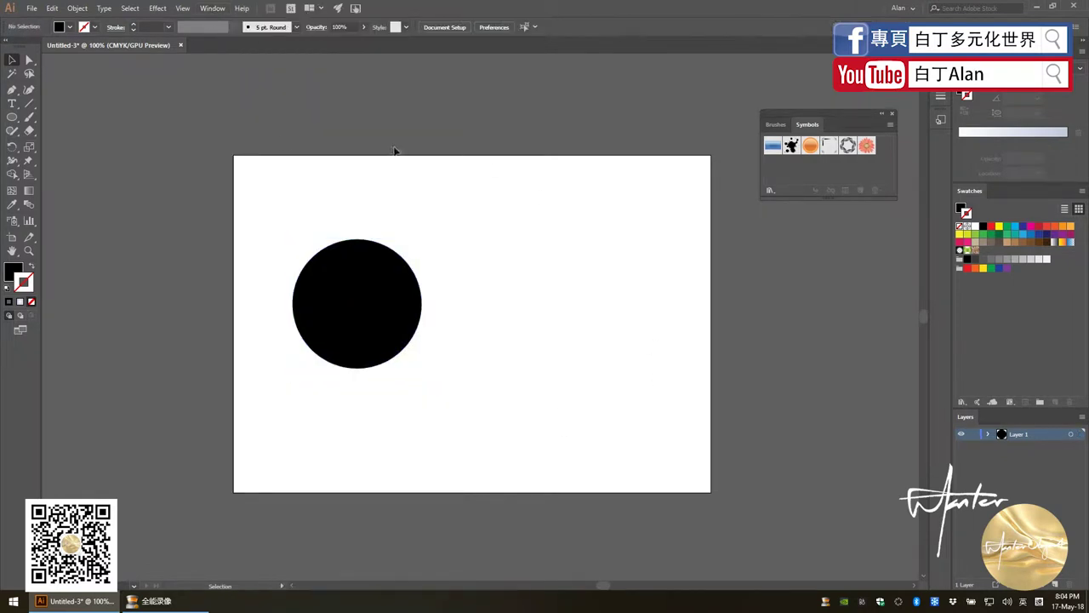
Draw a thin tall black bar and position it above the lowered circle.
left_click(12, 103)
left_click_drag(12, 122, 66, 114)
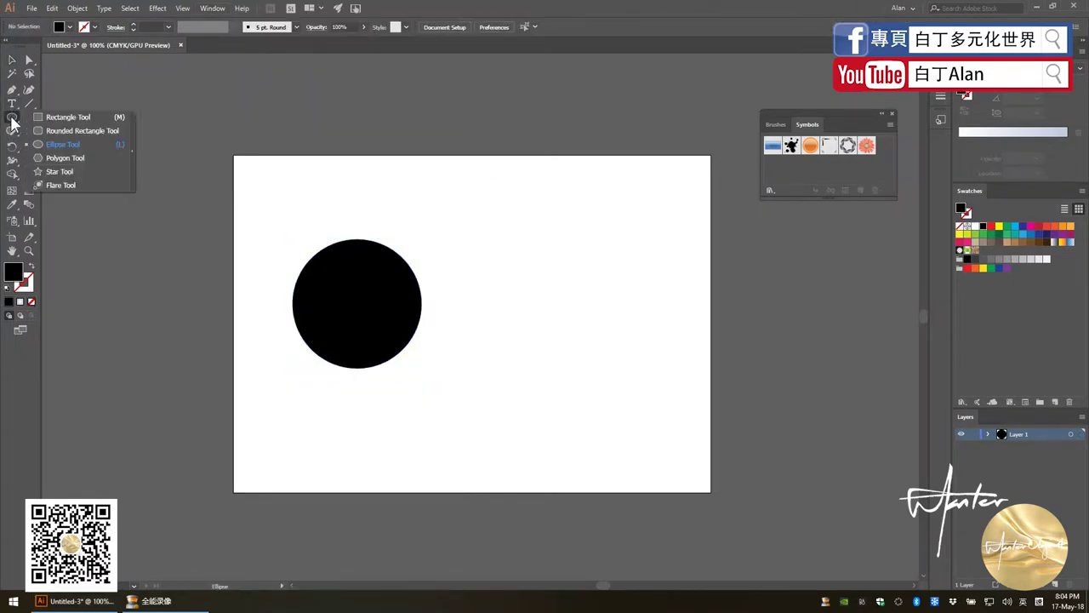
left_click_drag(330, 171, 340, 230)
left_click(10, 59)
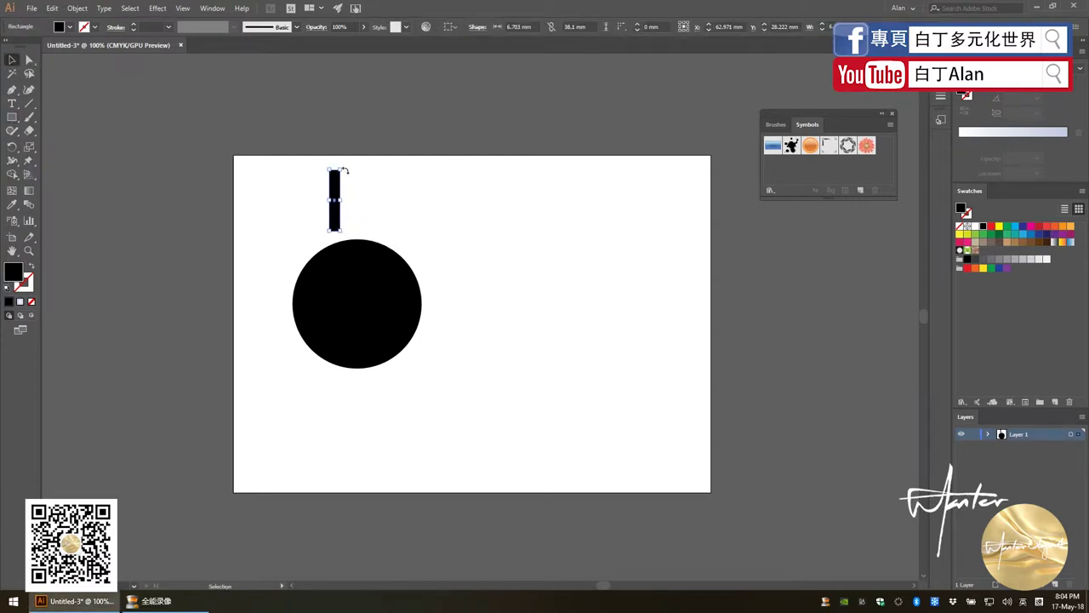
left_click_drag(338, 169, 341, 121)
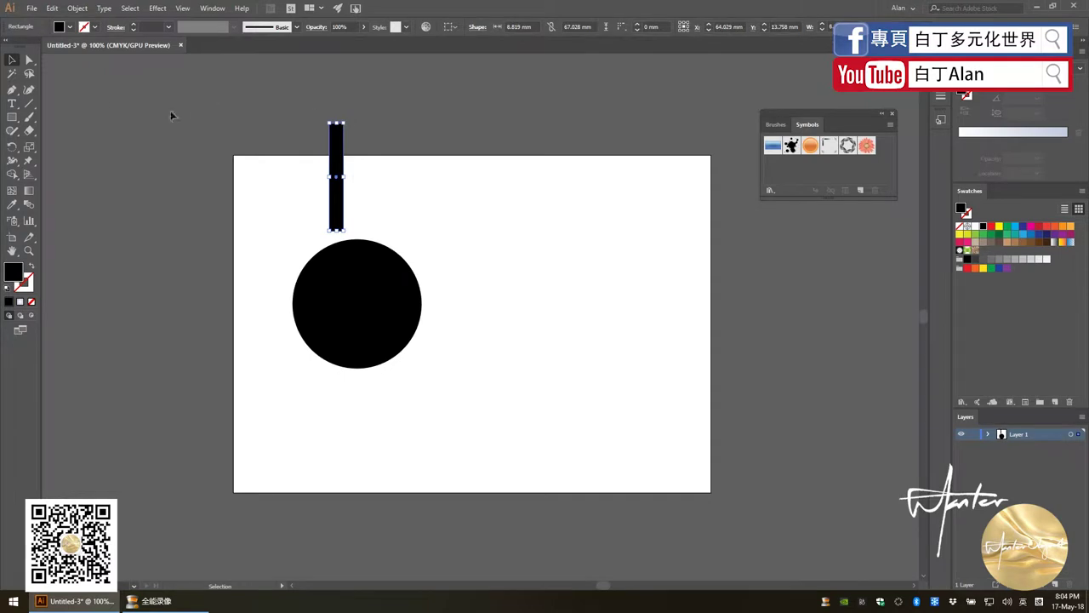
left_click_drag(377, 322, 379, 389)
mouse_move(341, 215)
left_mouse_down()
mouse_move(332, 273)
mouse_move(317, 239)
left_mouse_up()
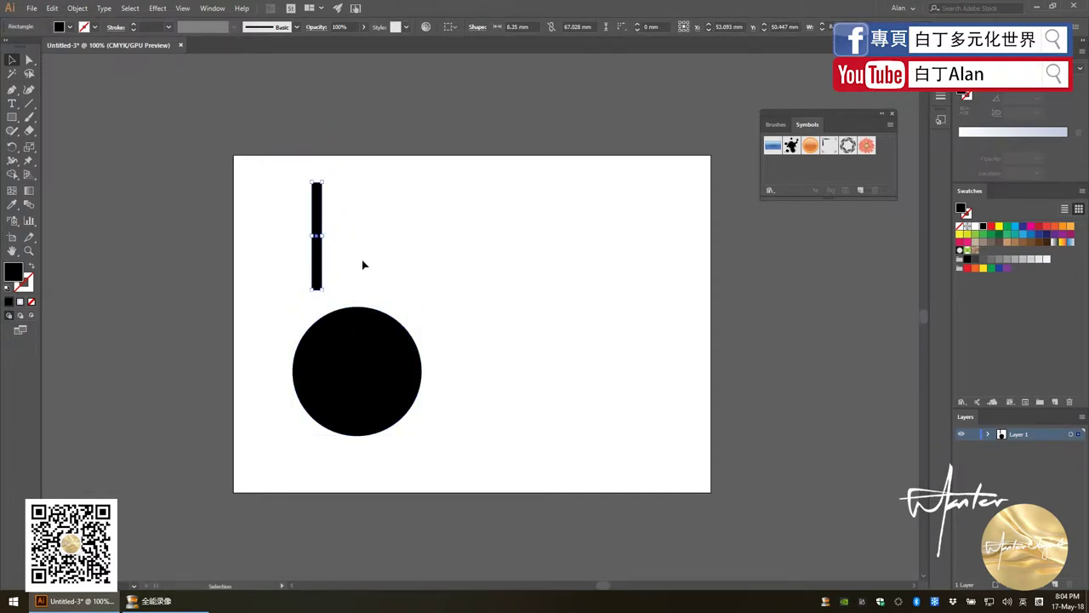
left_click(341, 267)
left_click(320, 259)
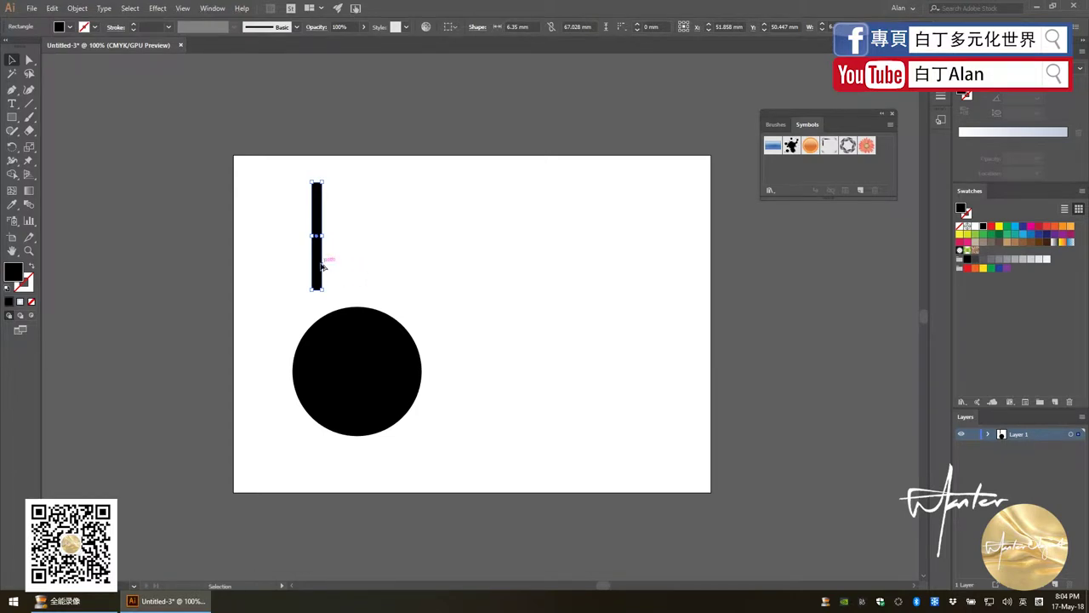
Alt-drag a copy of the bar and repeat it with Ctrl+D into a row.
mouse_move(324, 268)
left_mouse_down()
mouse_move(346, 268)
mouse_move(362, 236)
mouse_move(340, 274)
left_mouse_up()
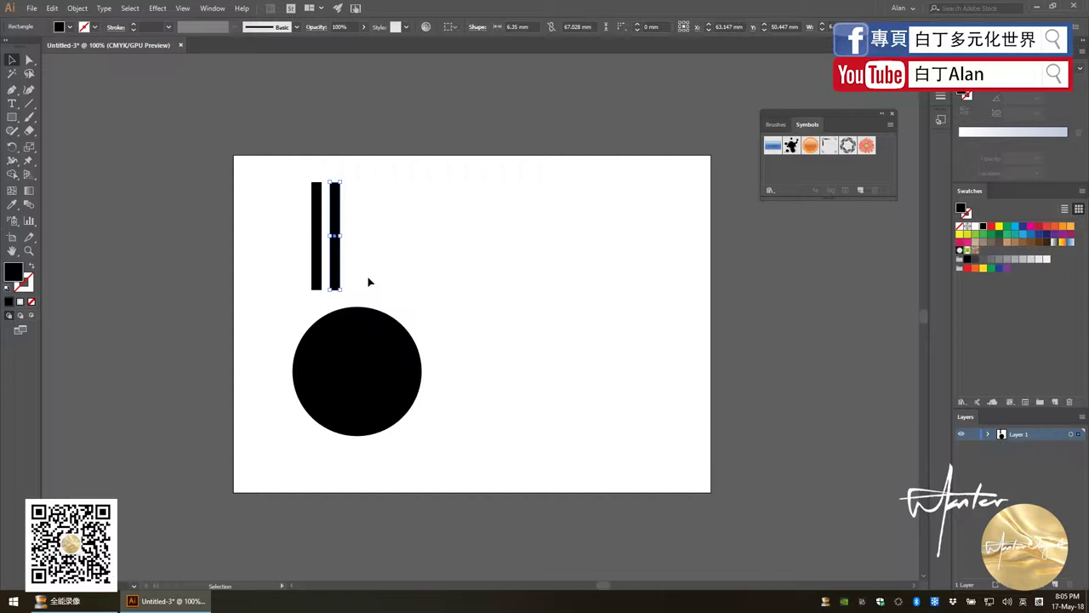
key("a")
key("ctrl+d")
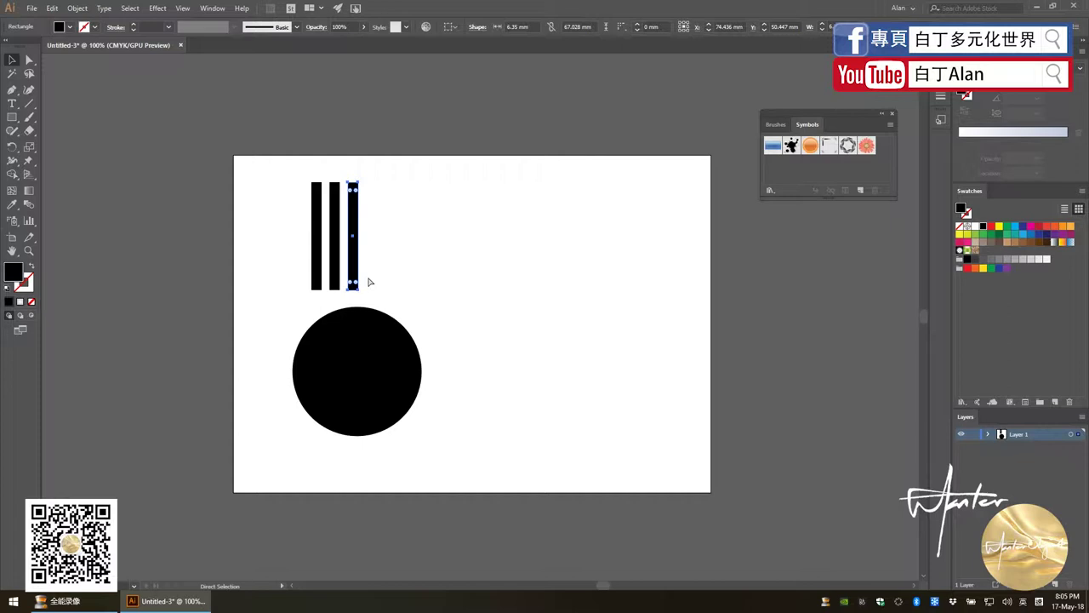
key("ctrl+d")
key("ctrl+d")
key("ctrl+d")
key("ctrl+d")
key("ctrl+d")
key("ctrl+d")
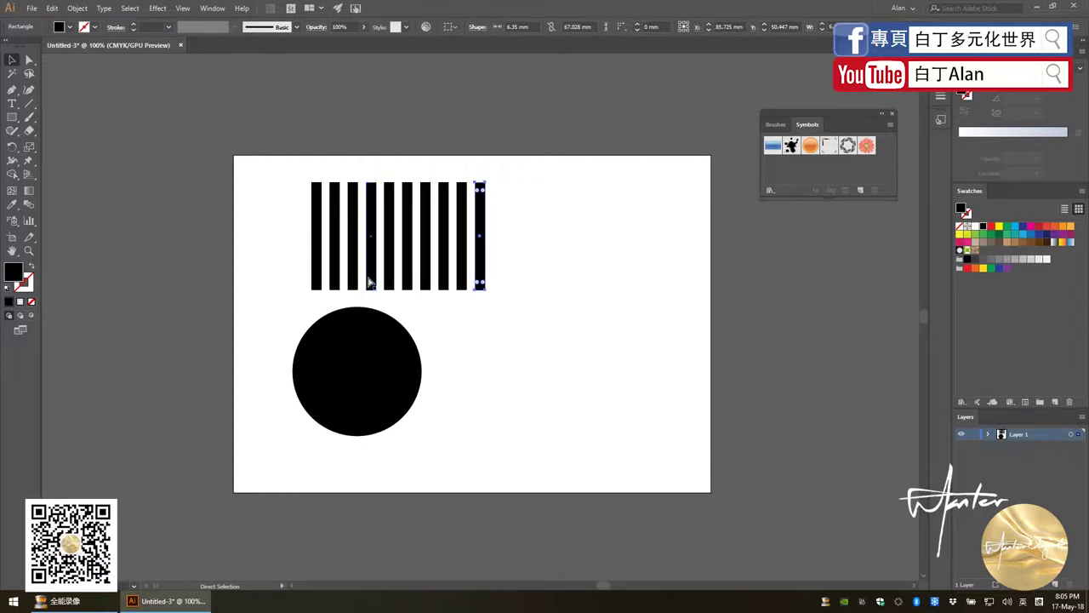
key("ctrl+d")
key("ctrl+d")
key("ctrl+d")
key("ctrl+d")
key("ctrl+d")
key("ctrl+d")
key("ctrl+d")
key("ctrl+d")
key("ctrl+d")
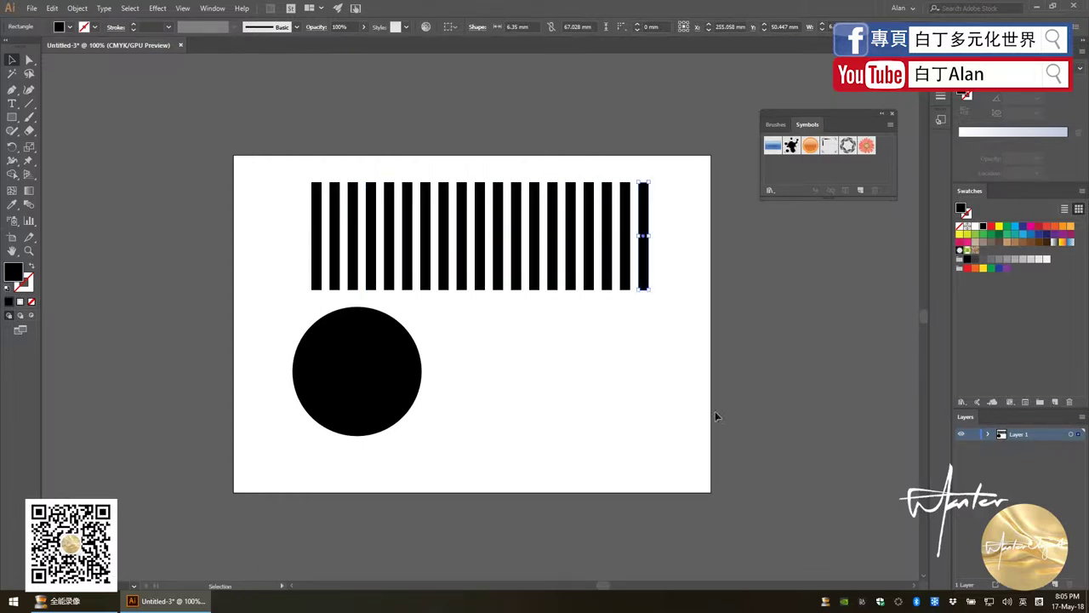
Stretch all twenty bars to 116 mm tall and drag them into the Symbols panel.
left_click_drag(709, 291, 258, 163)
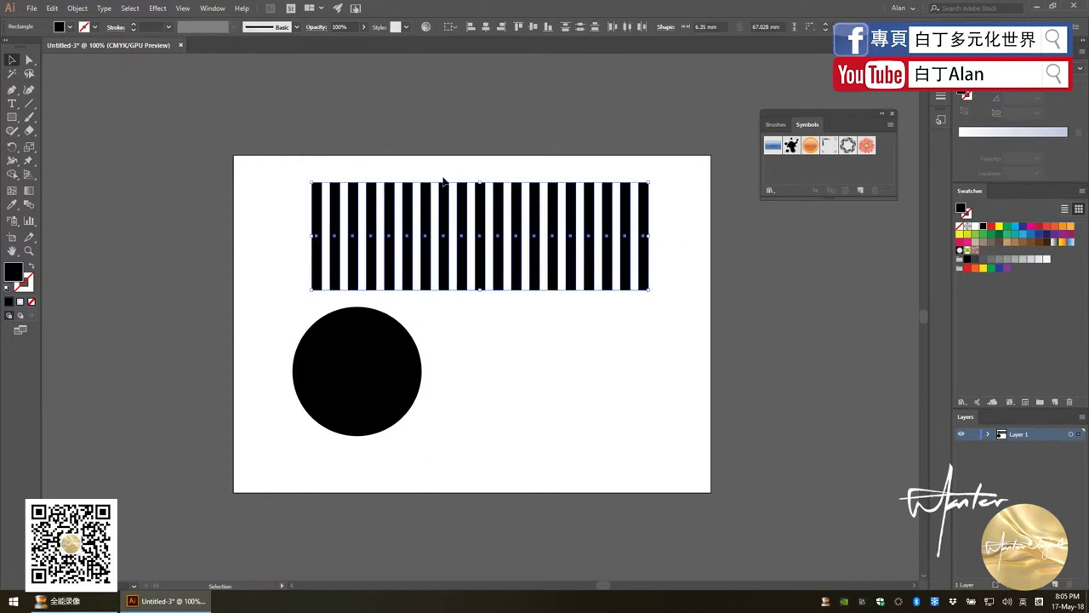
left_click_drag(481, 182, 493, 123)
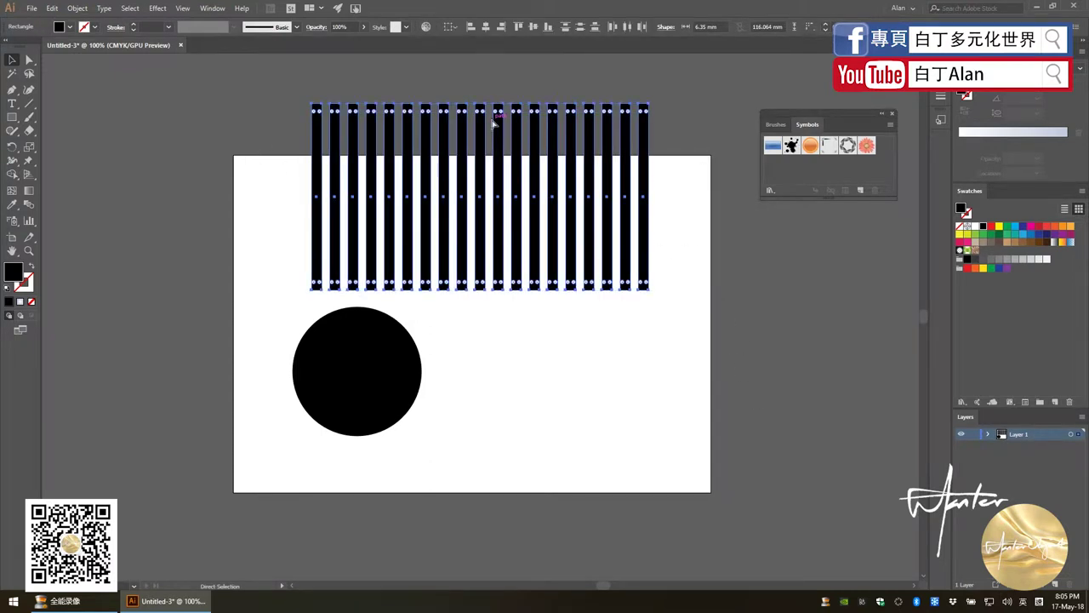
key("v")
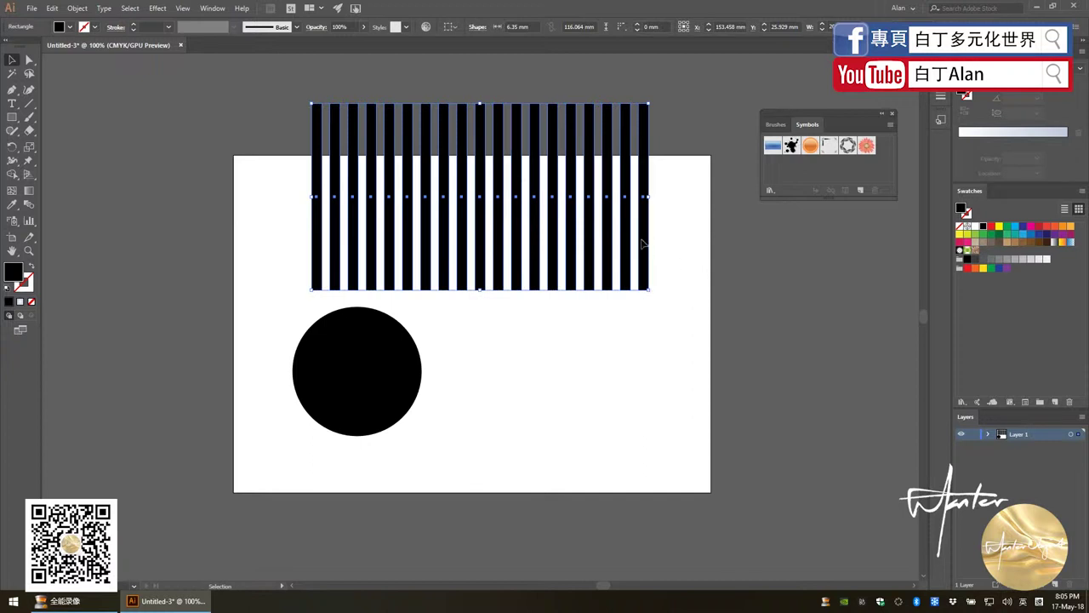
left_click_drag(649, 247, 786, 171)
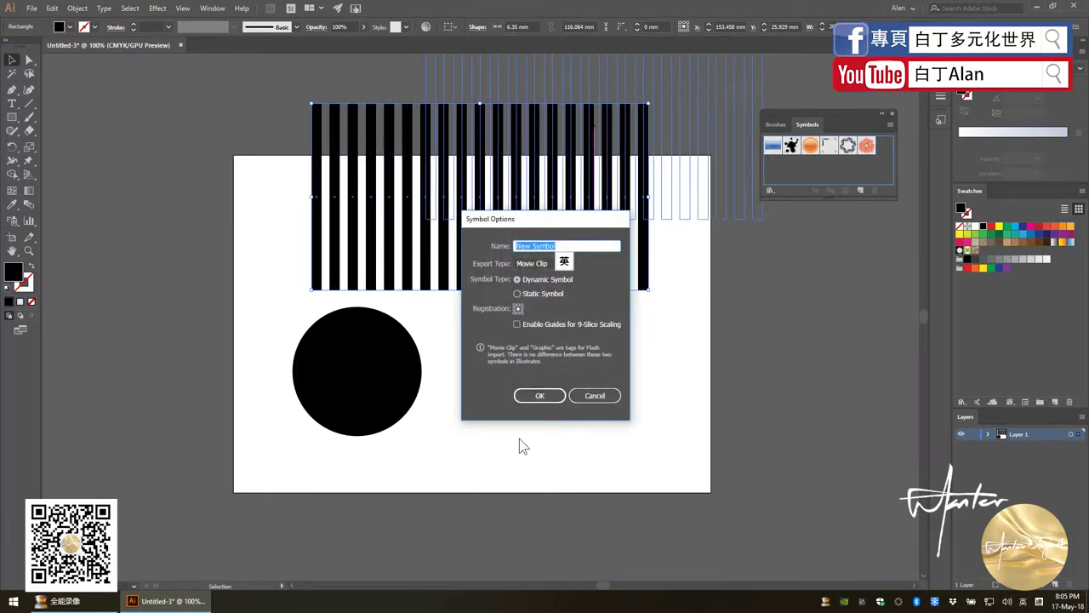
Confirm the bars as a new symbol and delete the bar instance from the artboard.
left_click(543, 395)
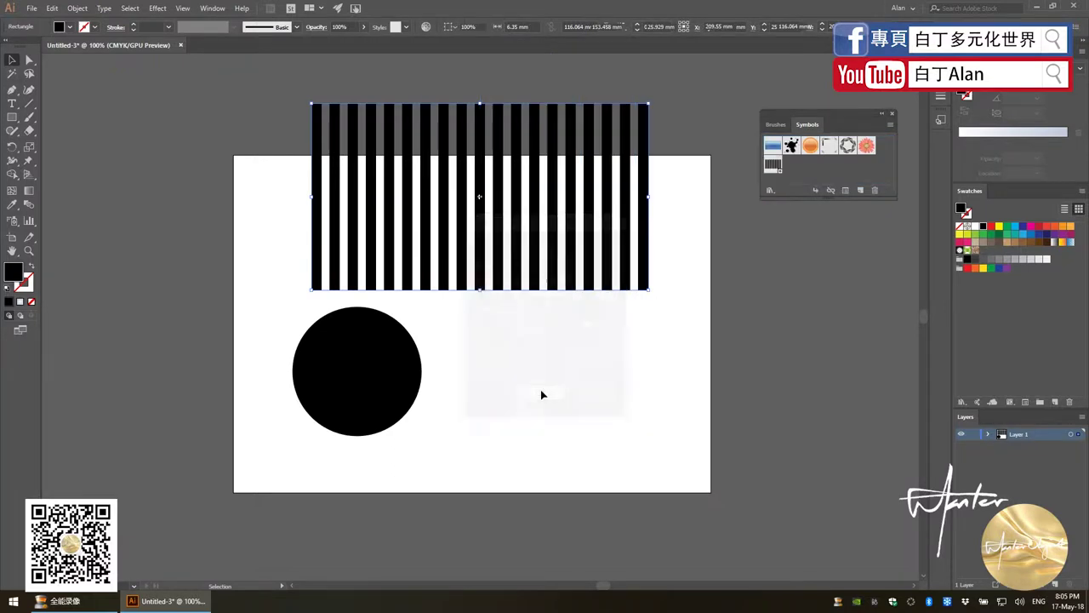
left_click(579, 384)
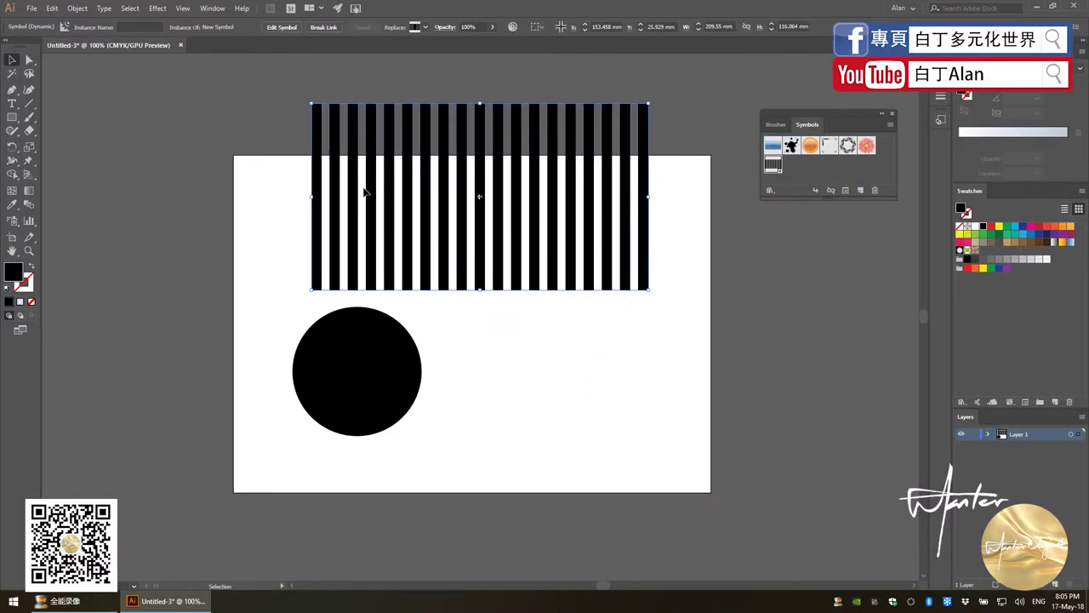
key("Delete")
Move the black circle up and to the right and reselect it.
left_click_drag(414, 372, 431, 292)
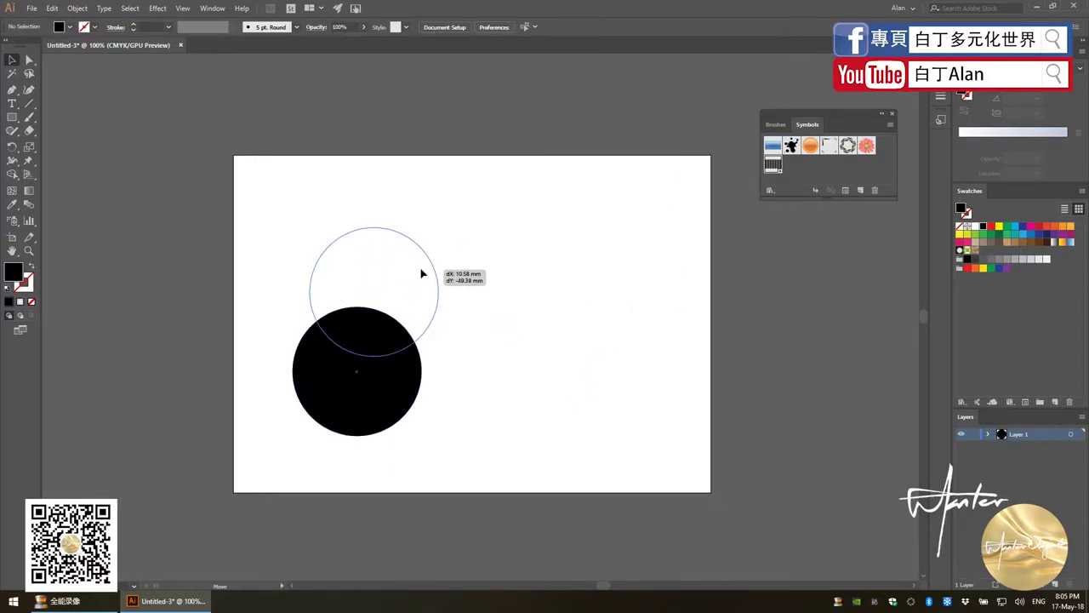
left_click(491, 323)
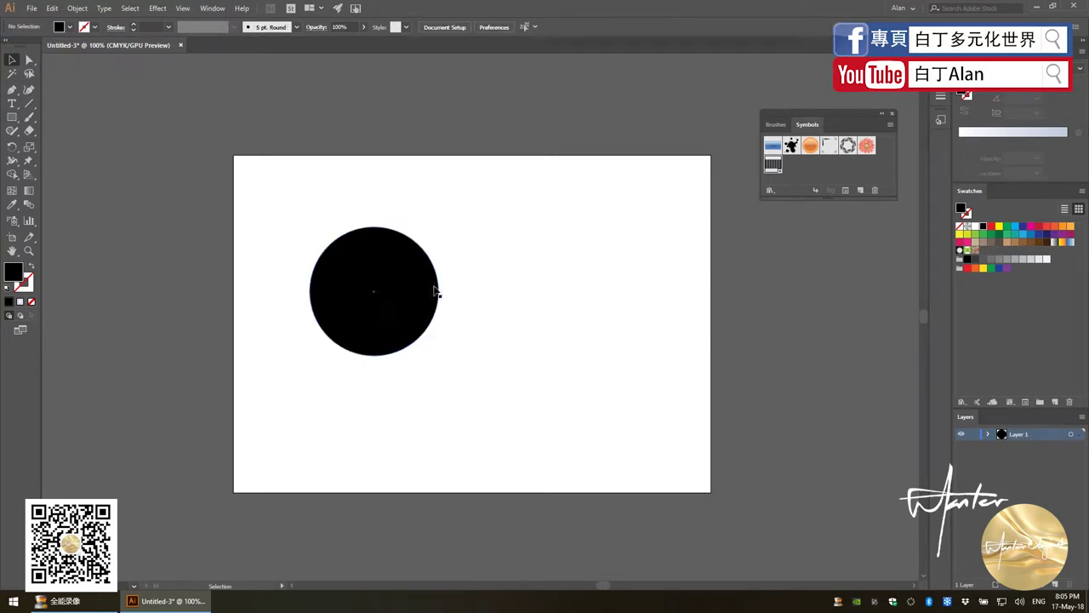
left_click(437, 289)
left_click(475, 332)
mouse_move(391, 272)
left_mouse_down()
mouse_move(314, 281)
mouse_move(447, 281)
left_mouse_up()
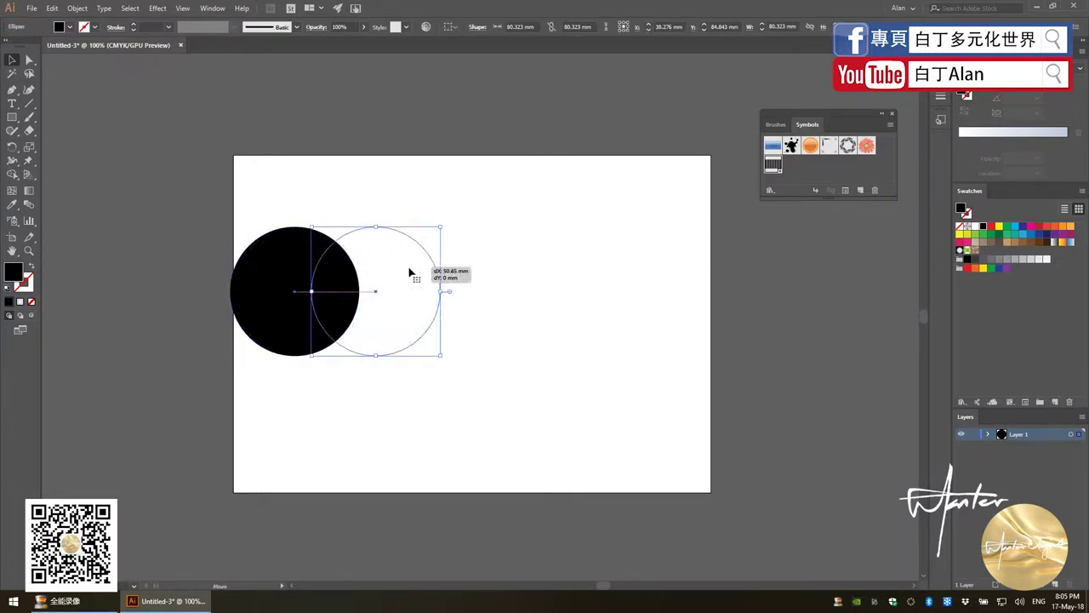
left_click(170, 10)
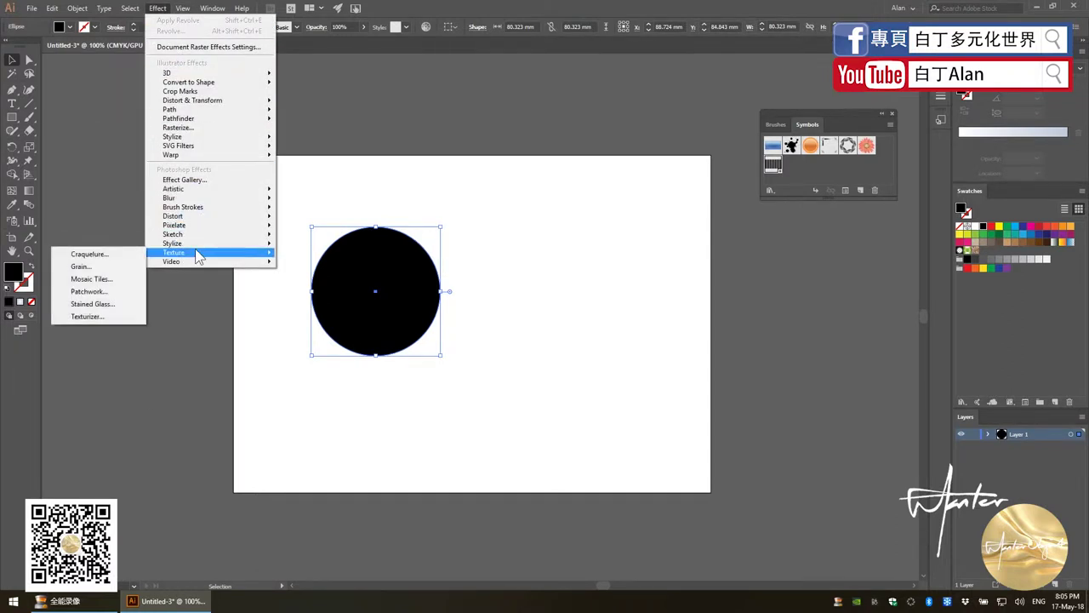
mouse_move(209, 72)
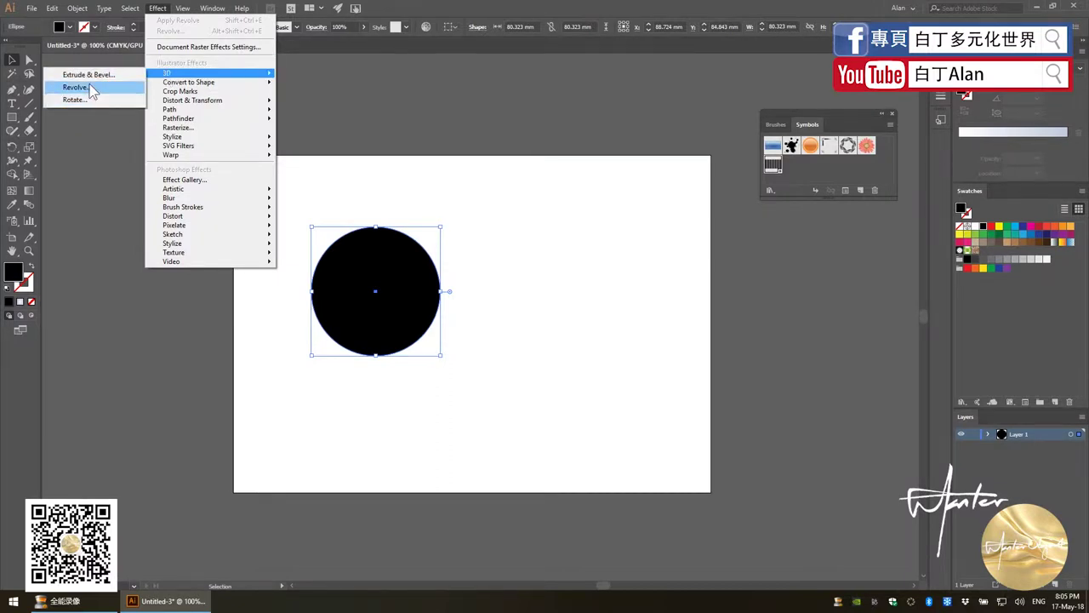
left_click(85, 88)
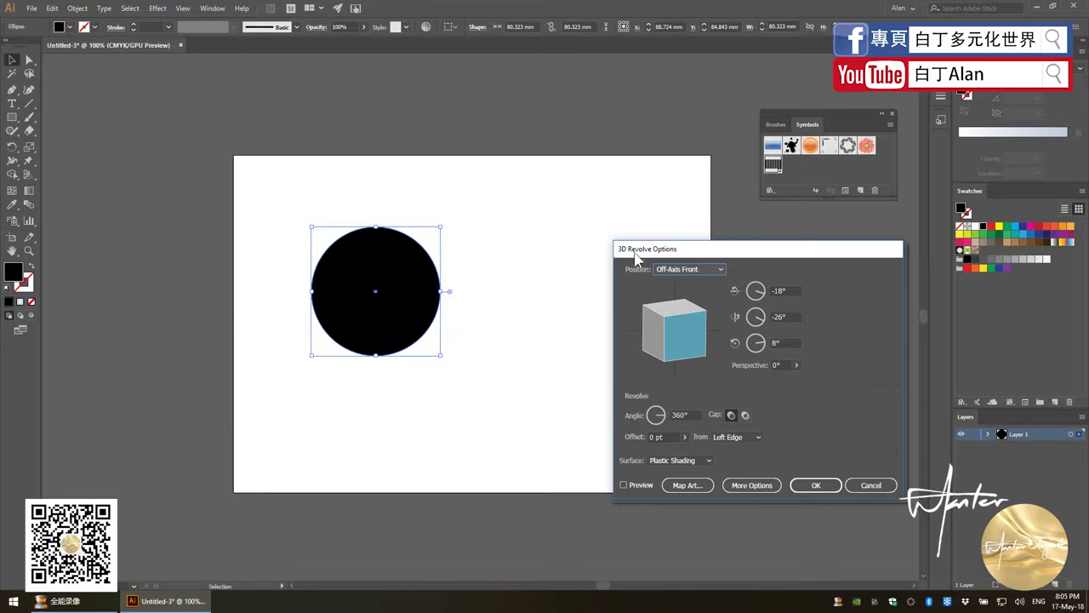
left_click(624, 485)
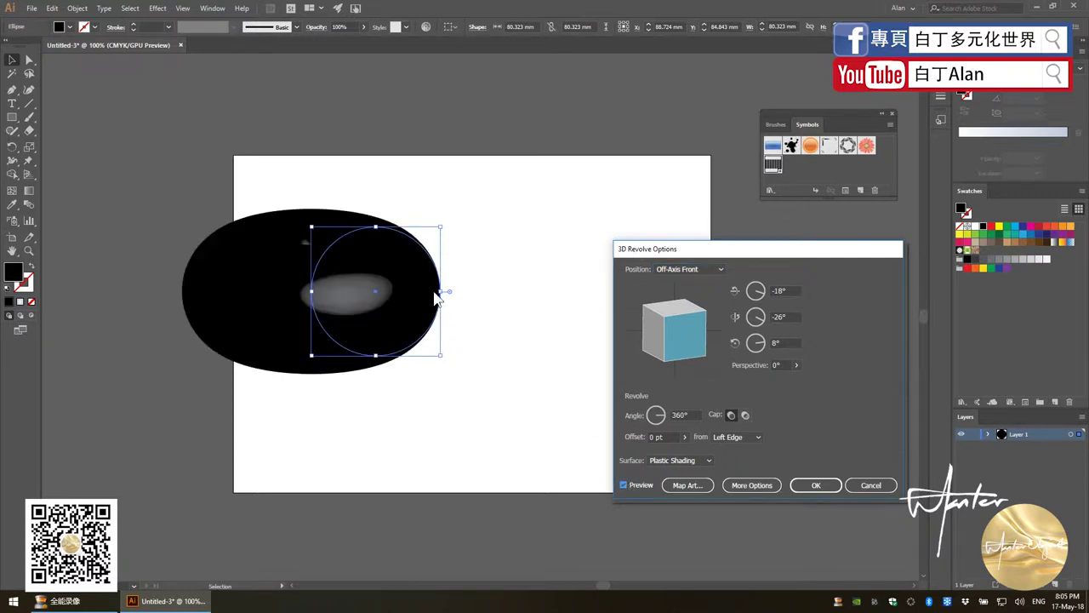
left_click(688, 485)
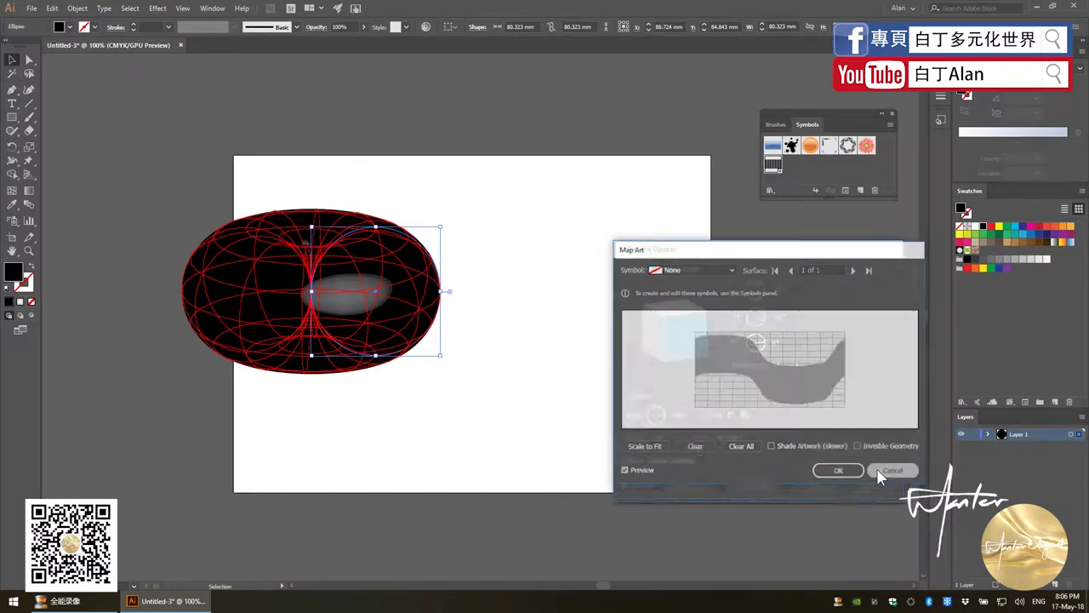
left_click(889, 472)
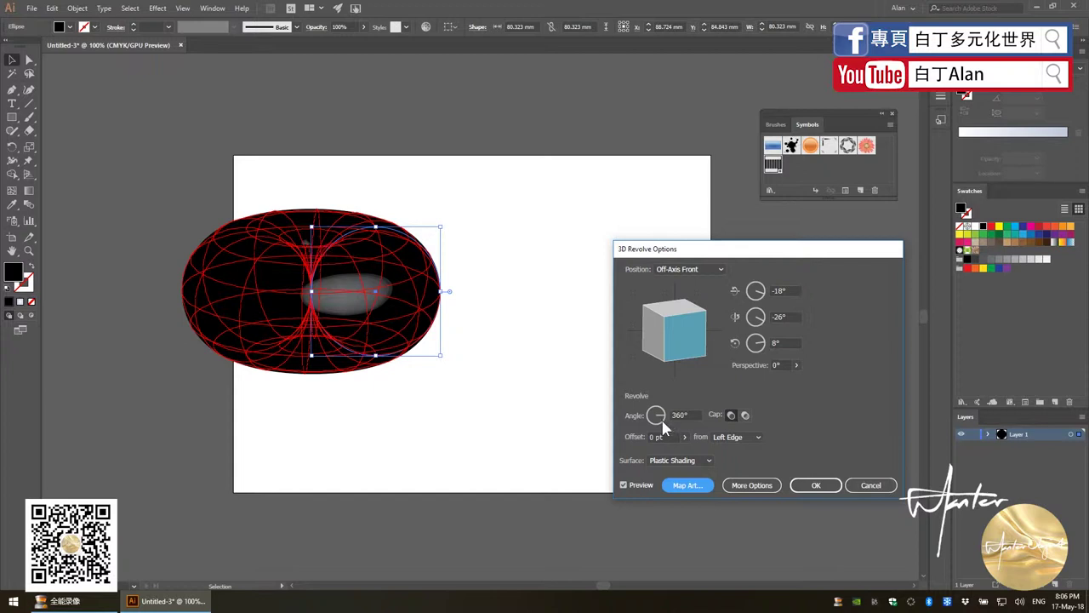
left_click(684, 436)
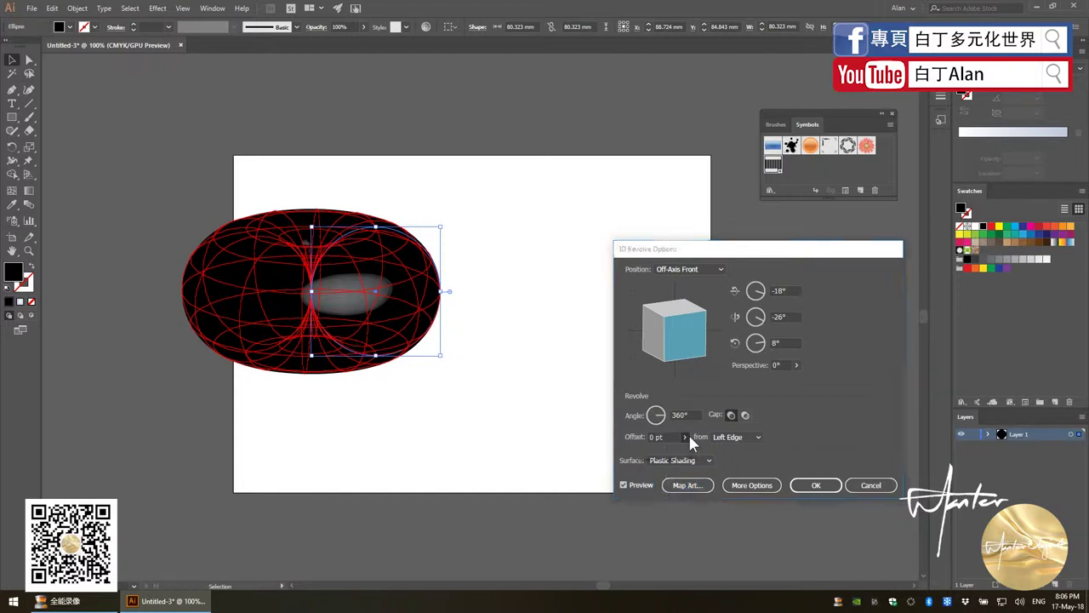
left_click_drag(665, 453, 657, 457)
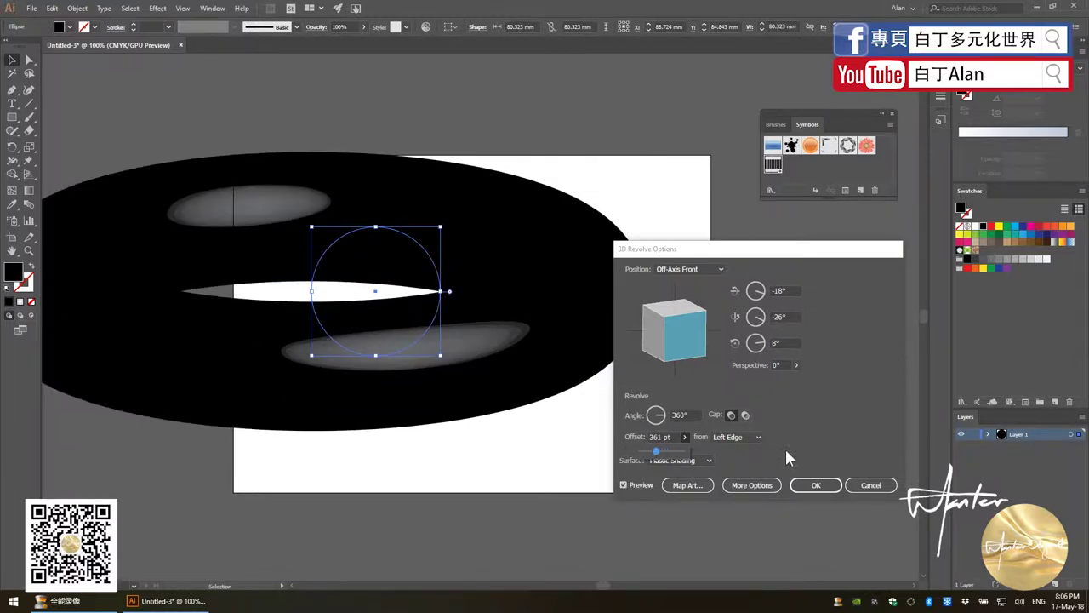
left_click(871, 485)
left_click(513, 353)
Fill the circle yellow and preview a 3D Revolve with 292 pt offset and custom tilt.
left_click(371, 308)
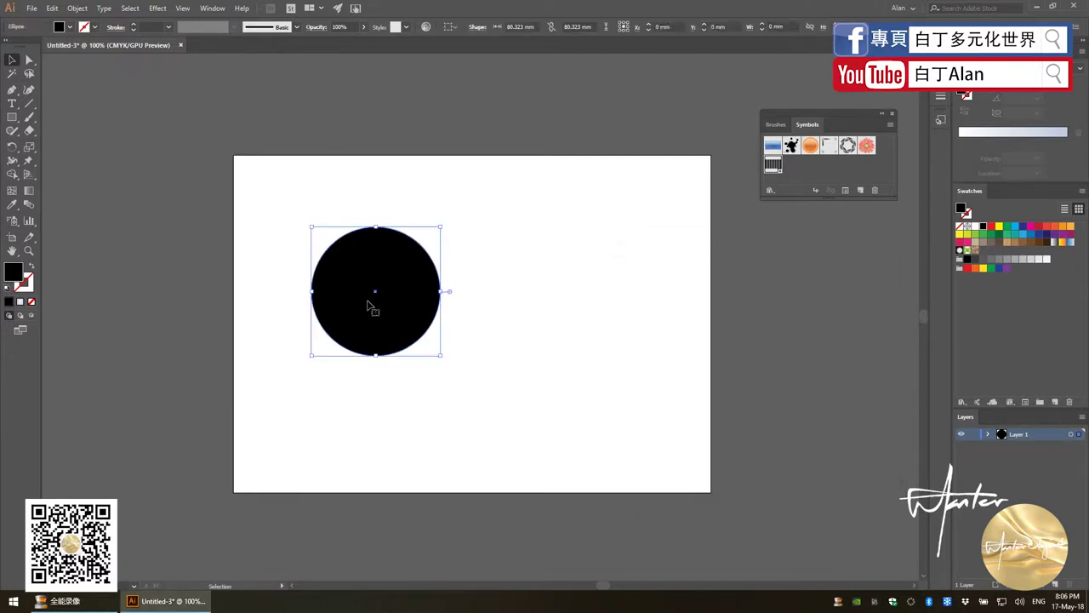
left_click(1000, 227)
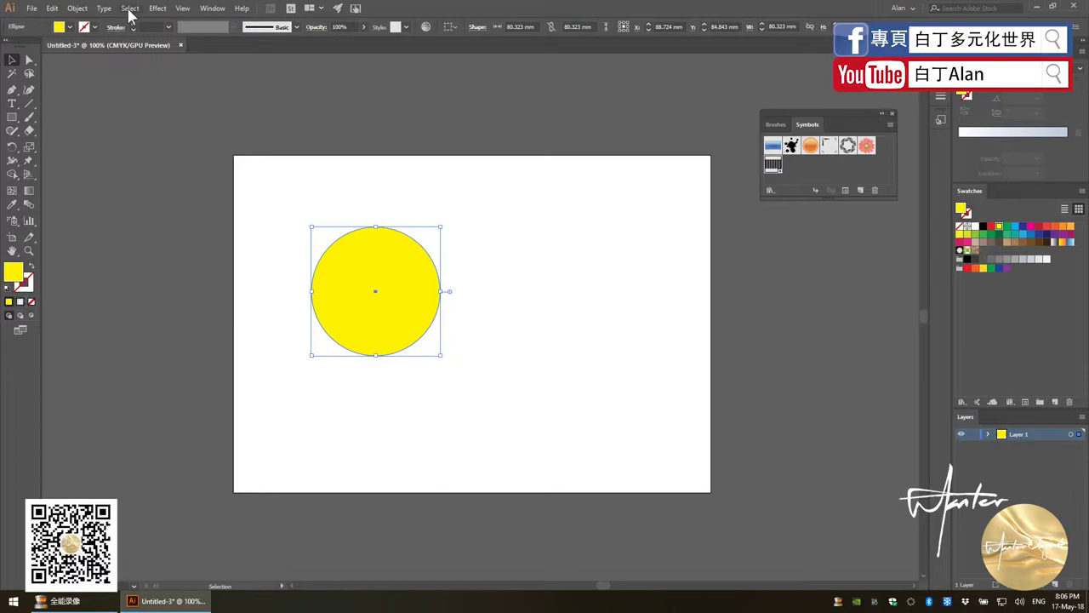
left_click(155, 10)
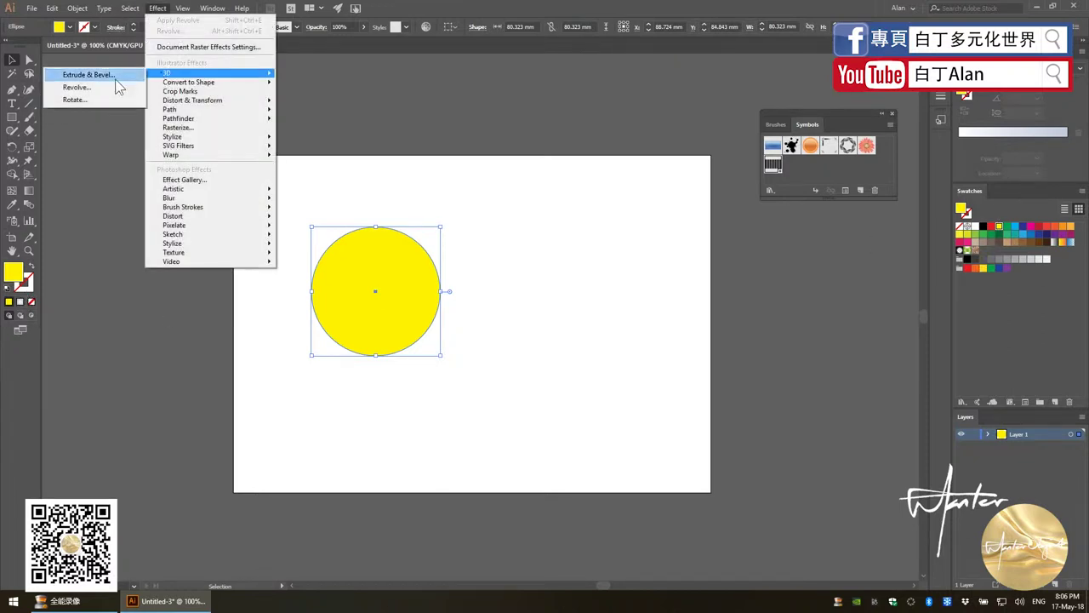
left_click(77, 86)
left_click(624, 484)
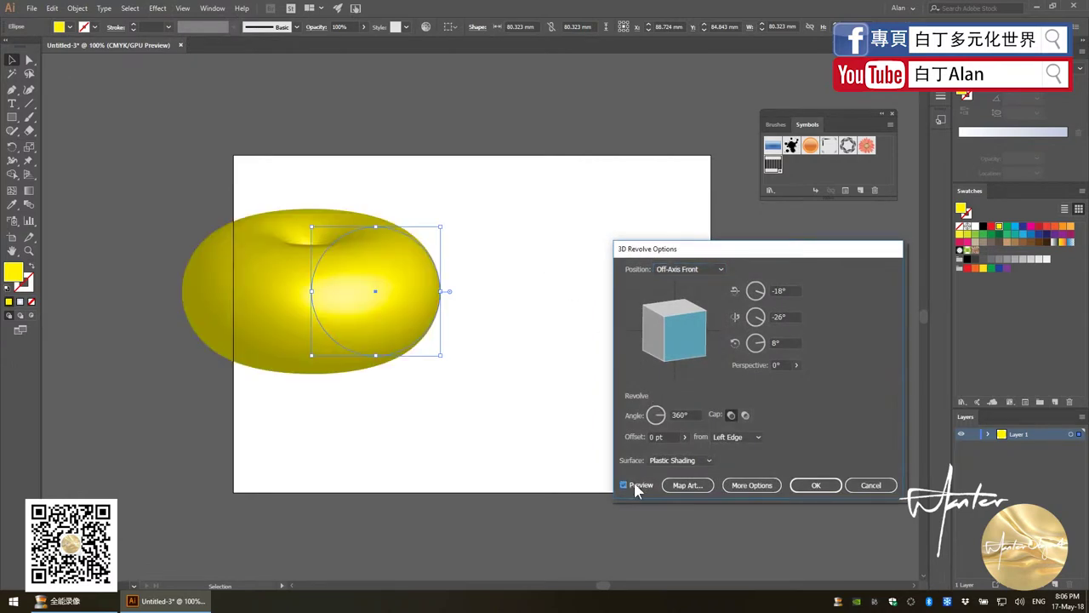
left_click(682, 438)
left_click_drag(669, 448, 655, 454)
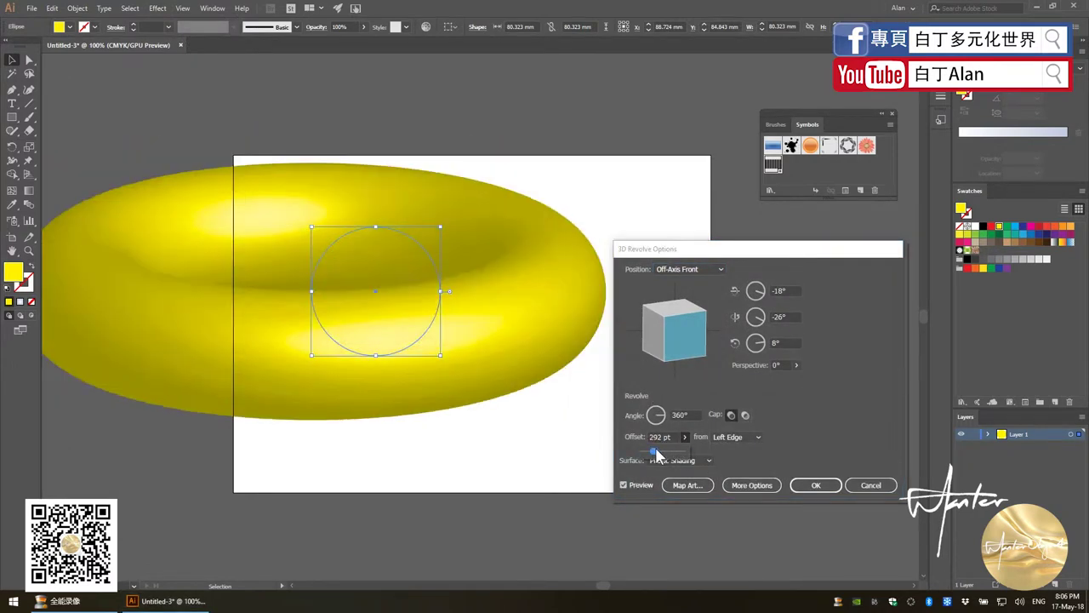
mouse_move(684, 342)
left_mouse_down()
mouse_move(668, 365)
mouse_move(676, 325)
left_mouse_up()
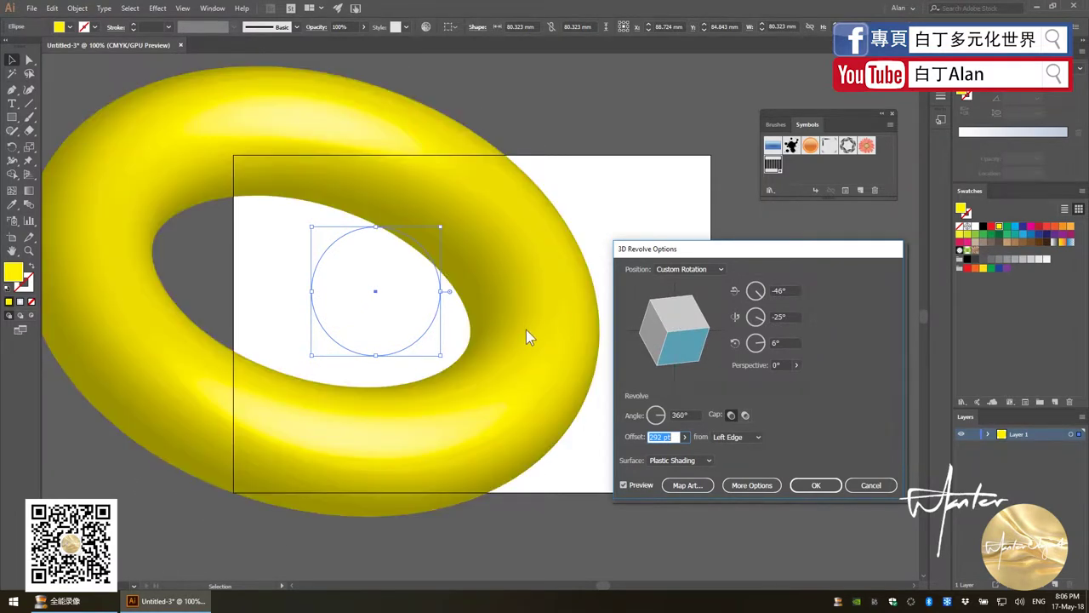
Reduce the revolve offset to 153 pt, soften the tilt, and apply it.
left_click(684, 436)
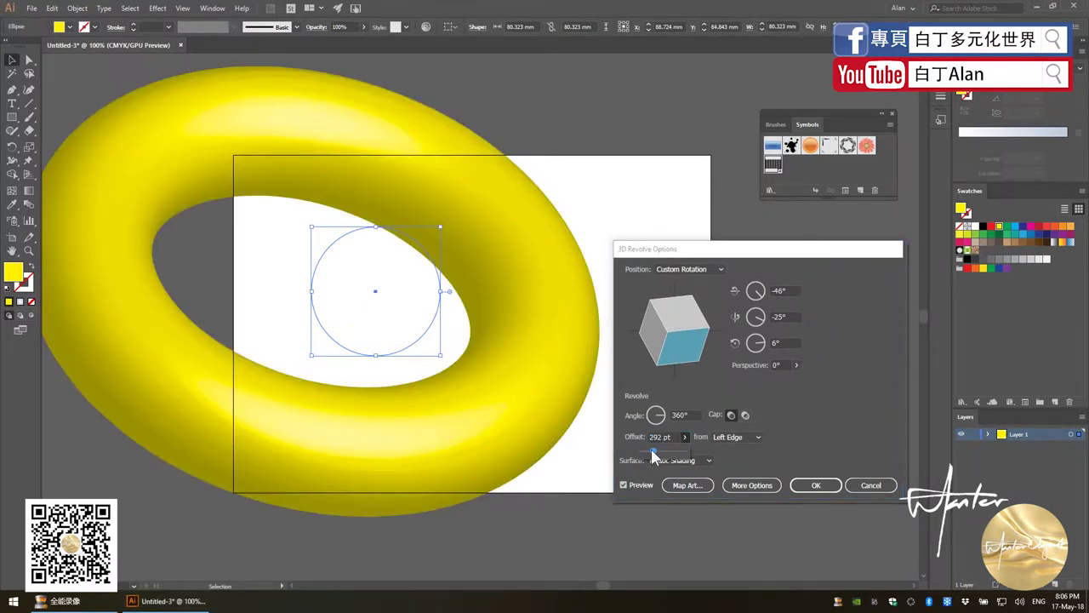
left_click_drag(652, 452, 647, 457)
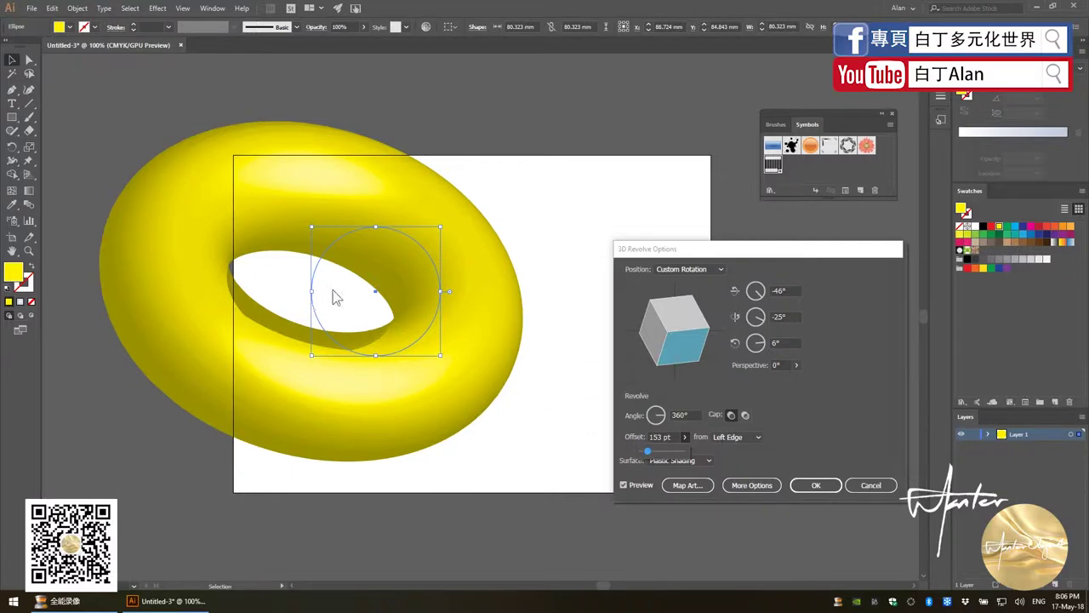
left_click_drag(676, 333, 633, 327)
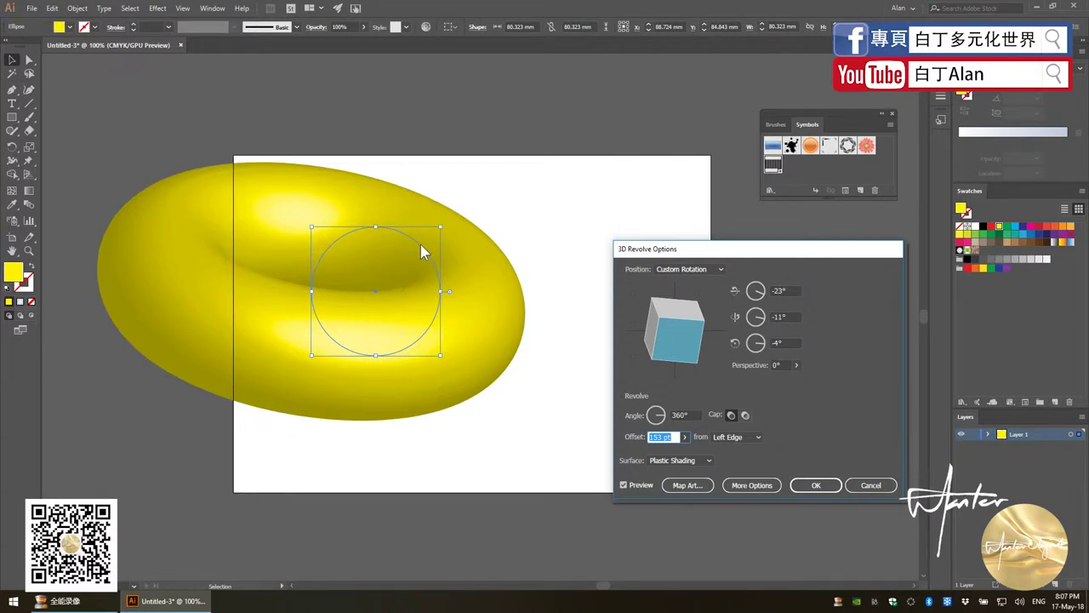
key("Return")
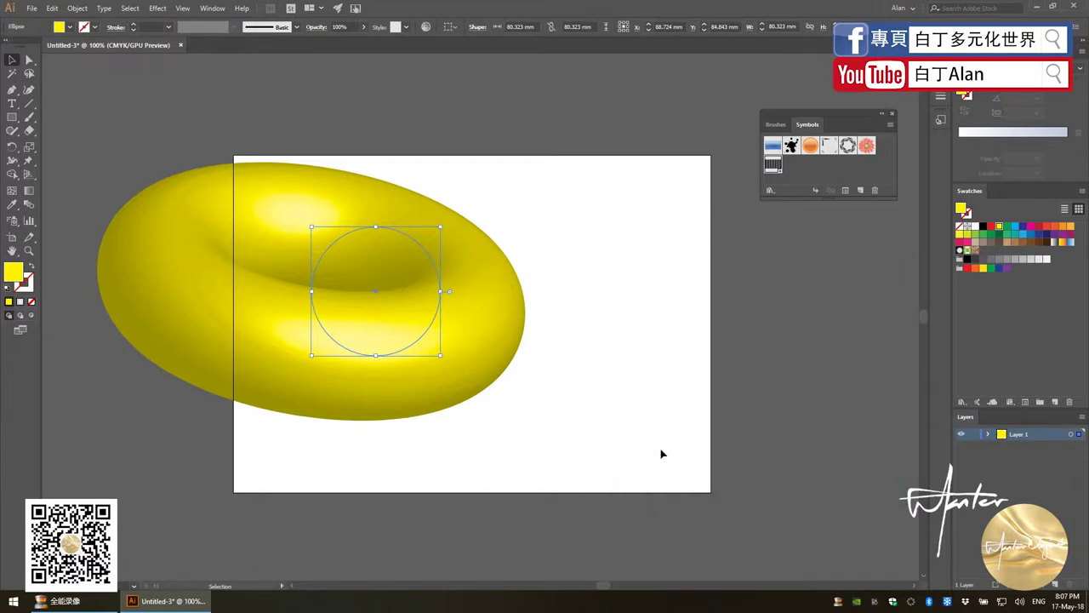
Shrink the source circle to widen the torus hole and shift the torus up-left.
left_click(581, 422)
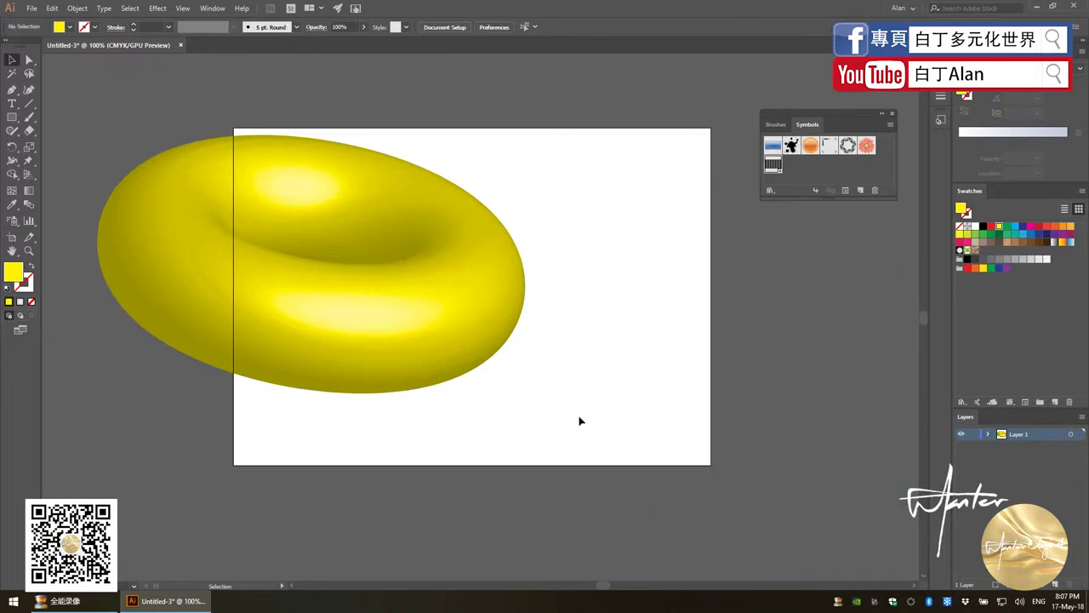
key("l")
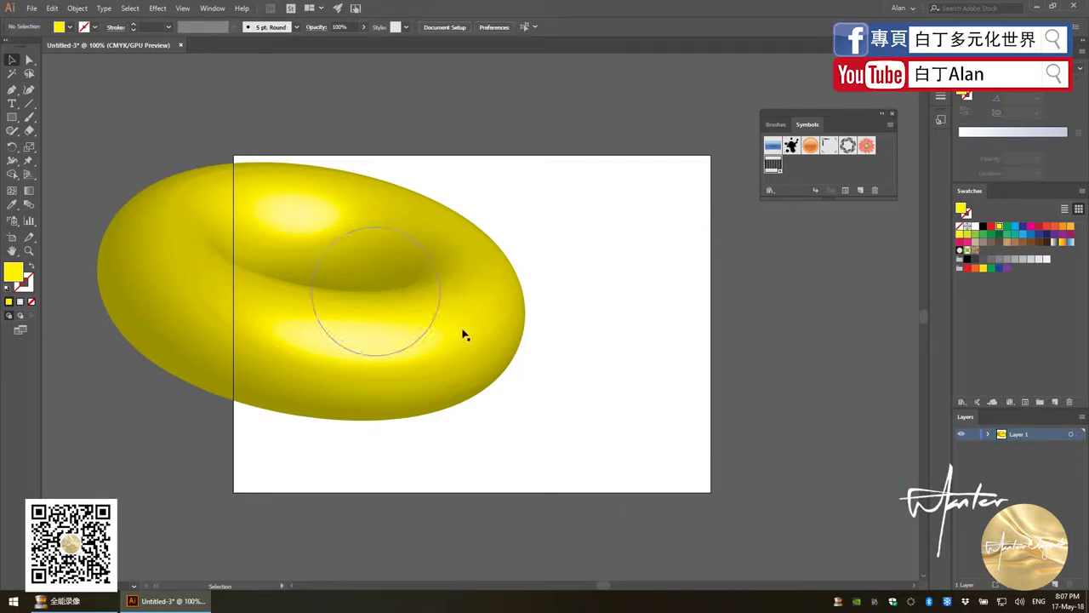
left_click_drag(383, 249, 514, 378)
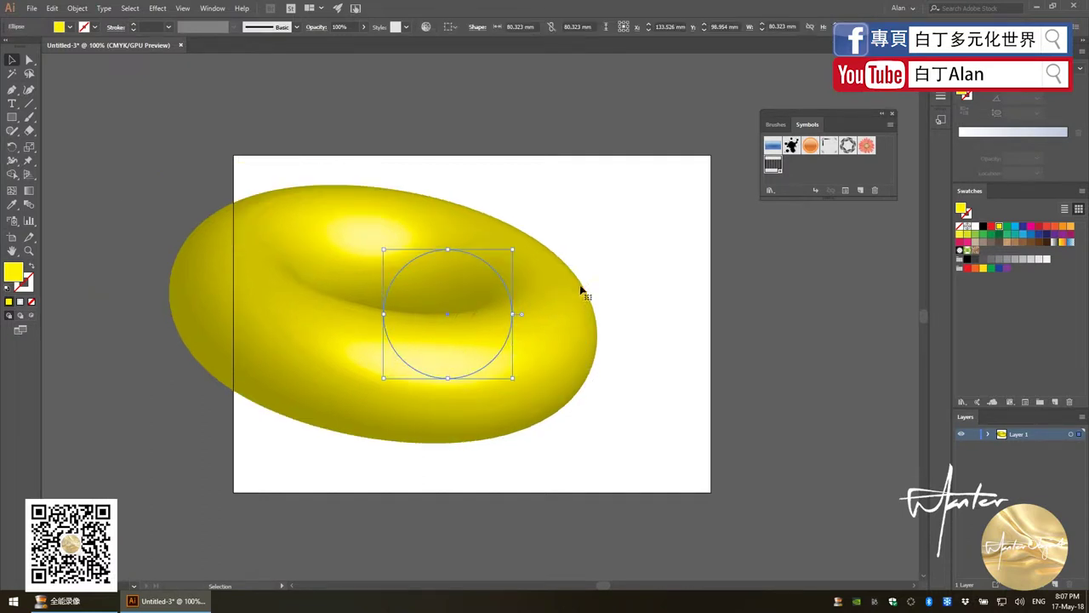
mouse_move(535, 319)
left_mouse_down()
mouse_move(601, 317)
mouse_move(510, 301)
mouse_move(553, 345)
left_mouse_up()
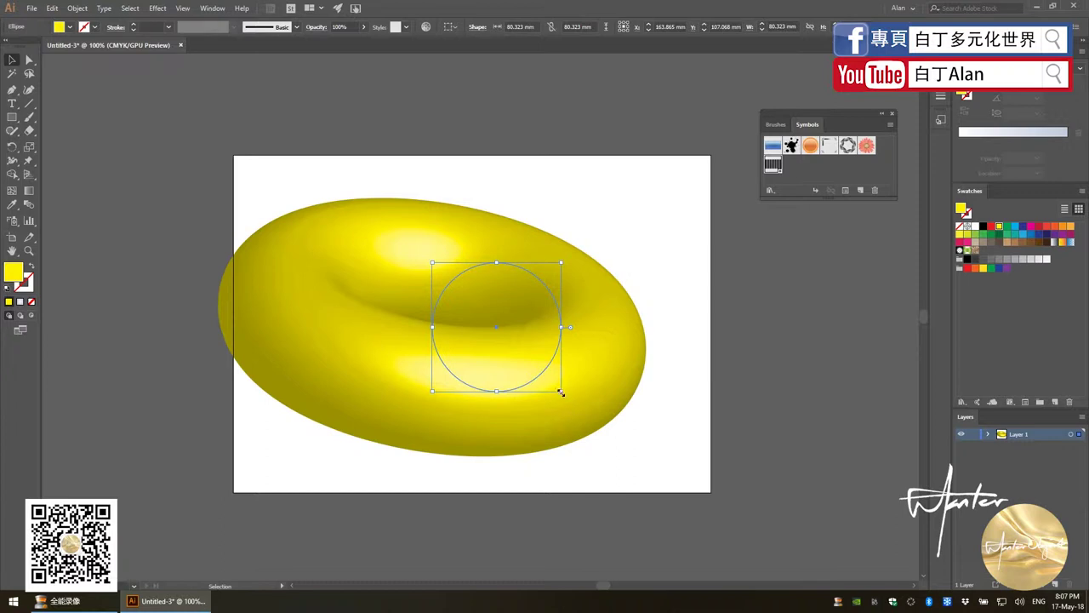
left_click_drag(560, 392, 515, 344)
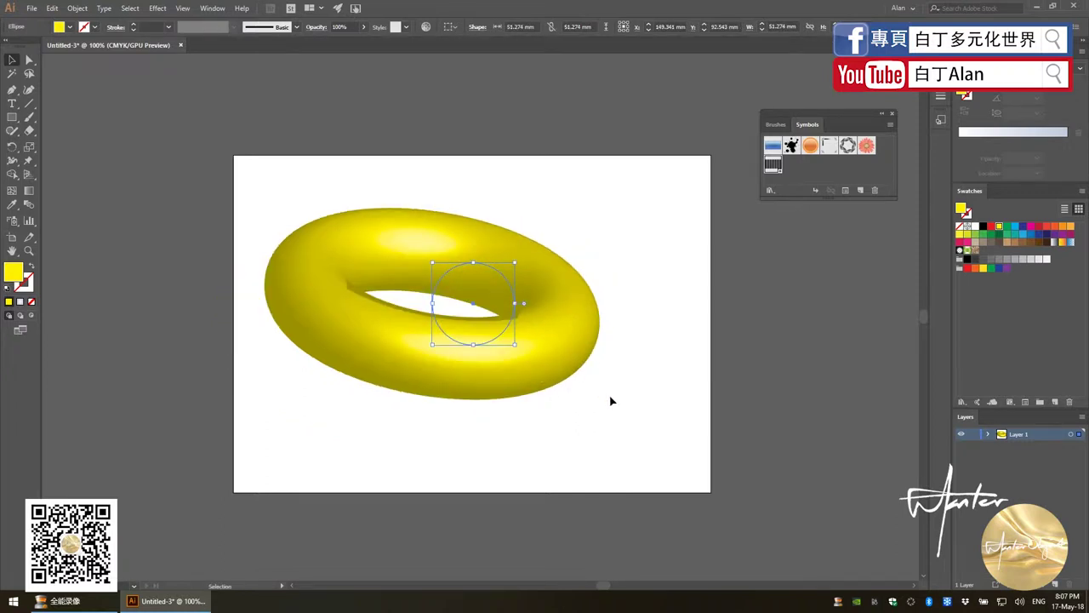
left_click_drag(554, 371, 520, 362)
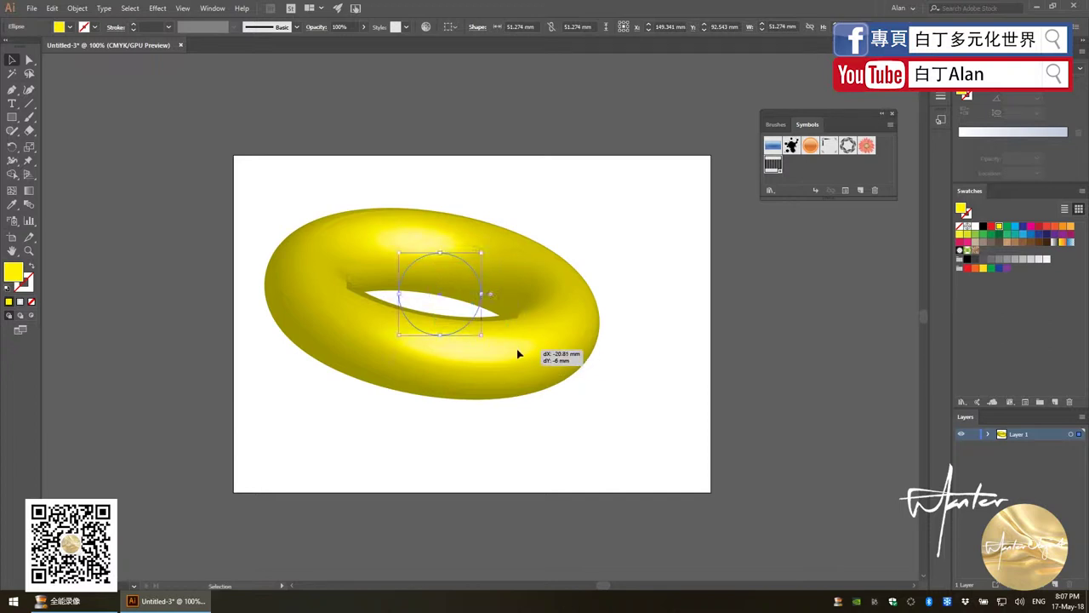
left_click(569, 425)
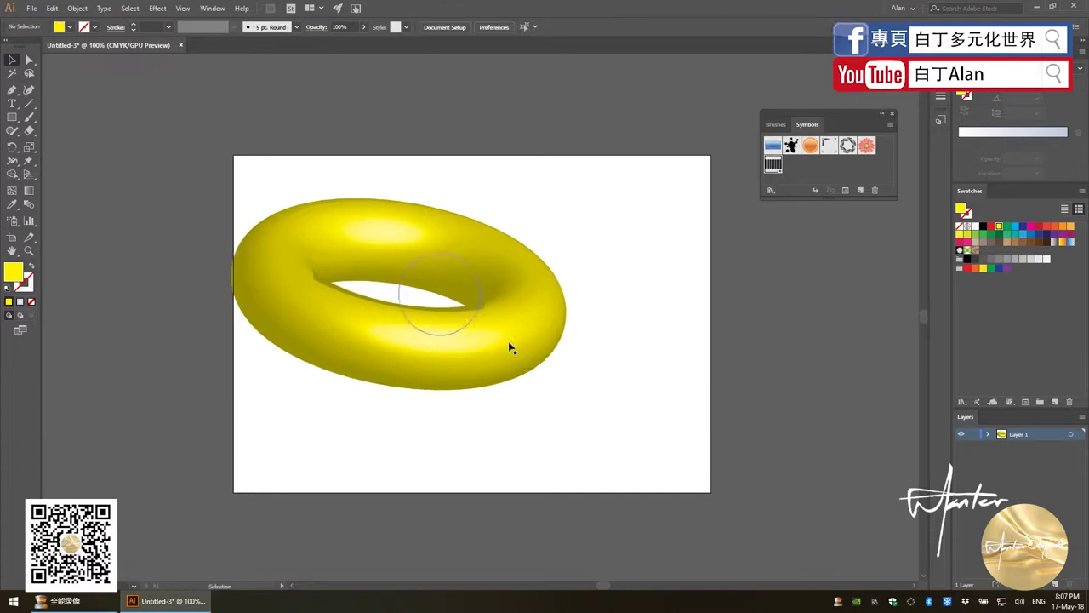
Draw a yellow hexagon at the upper right and a five-pointed star below it.
mouse_move(11, 117)
left_mouse_down()
mouse_move(73, 150)
mouse_move(62, 158)
left_mouse_up()
left_click_drag(632, 228, 678, 279)
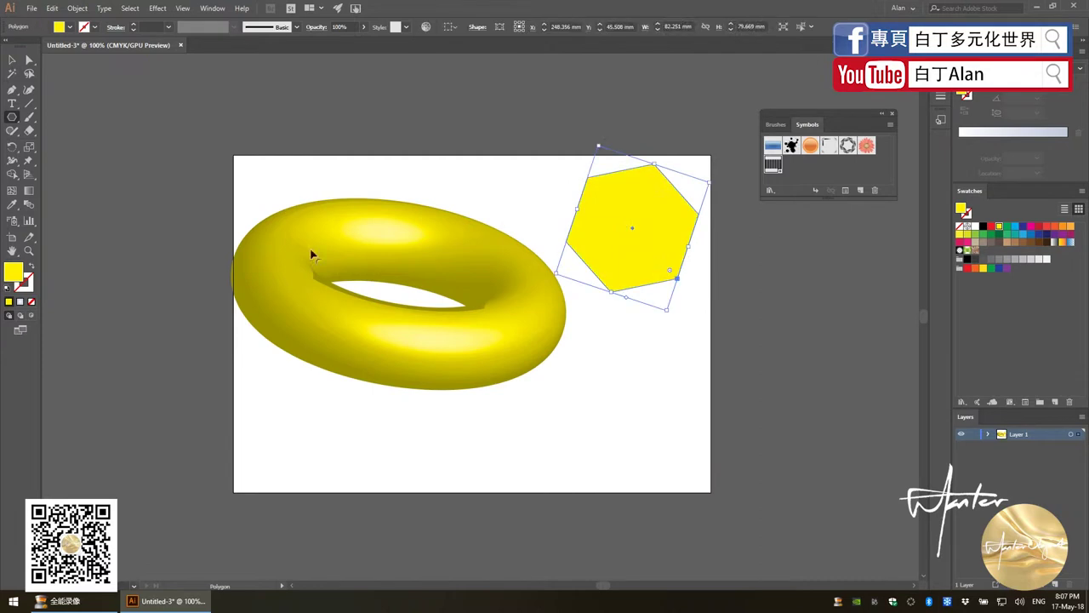
left_click(12, 119)
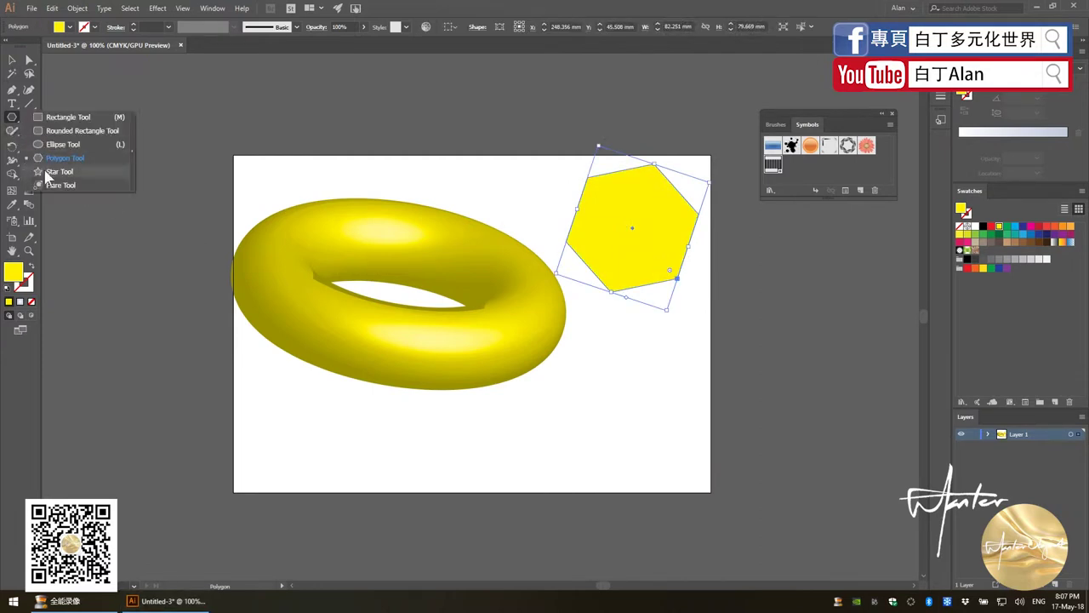
left_click_drag(12, 128, 59, 171)
left_click_drag(665, 413, 553, 303)
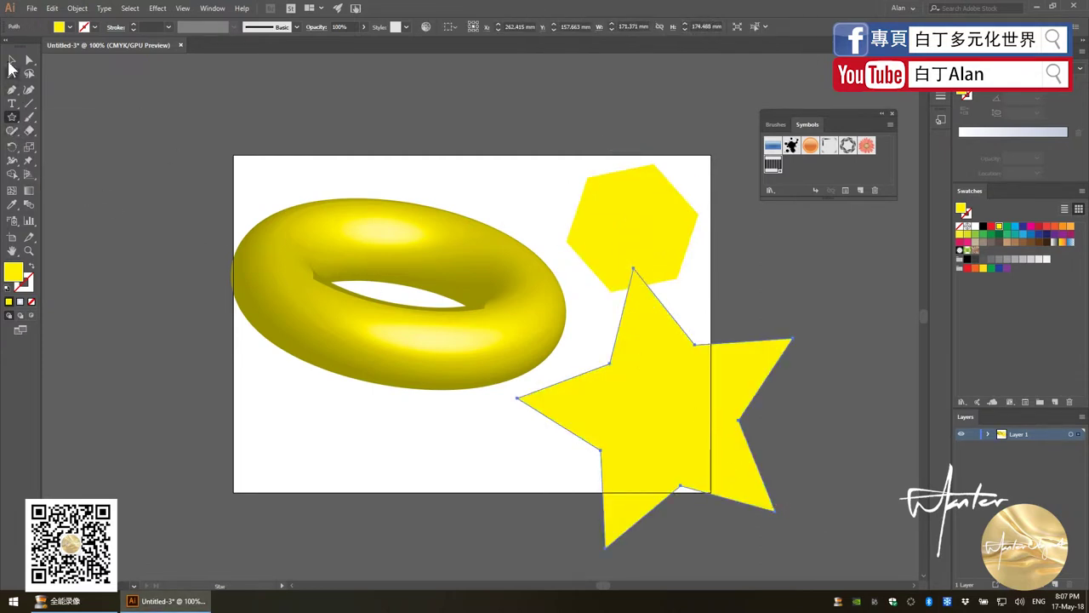
Scale the star down, place it at the right, and rotate the hexagon.
key("v")
left_click_drag(650, 282, 781, 348)
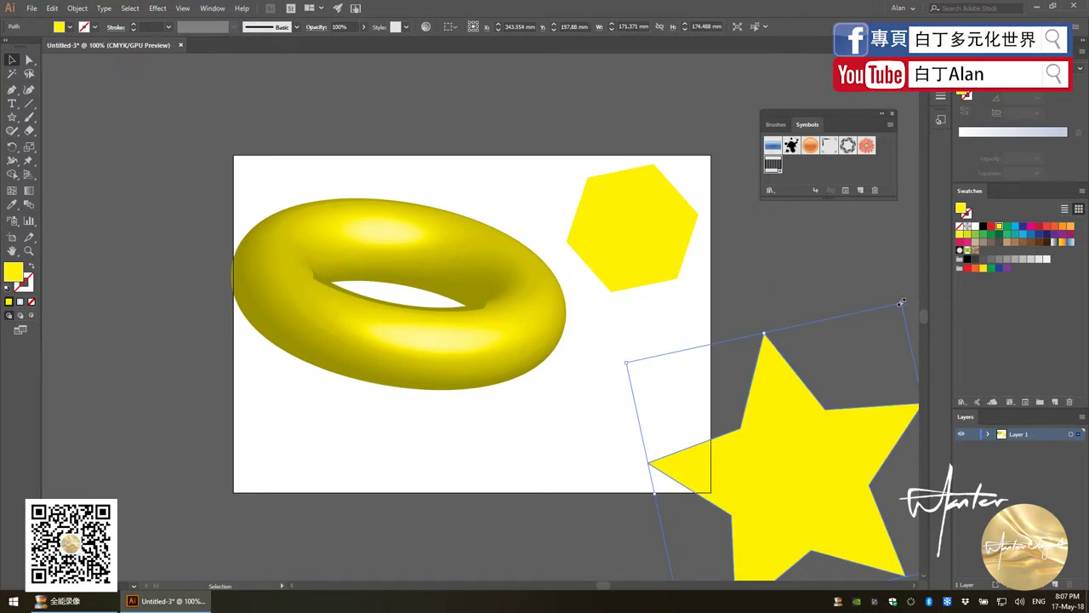
left_click_drag(901, 302, 796, 443)
left_click_drag(733, 535, 722, 392)
left_click(665, 290)
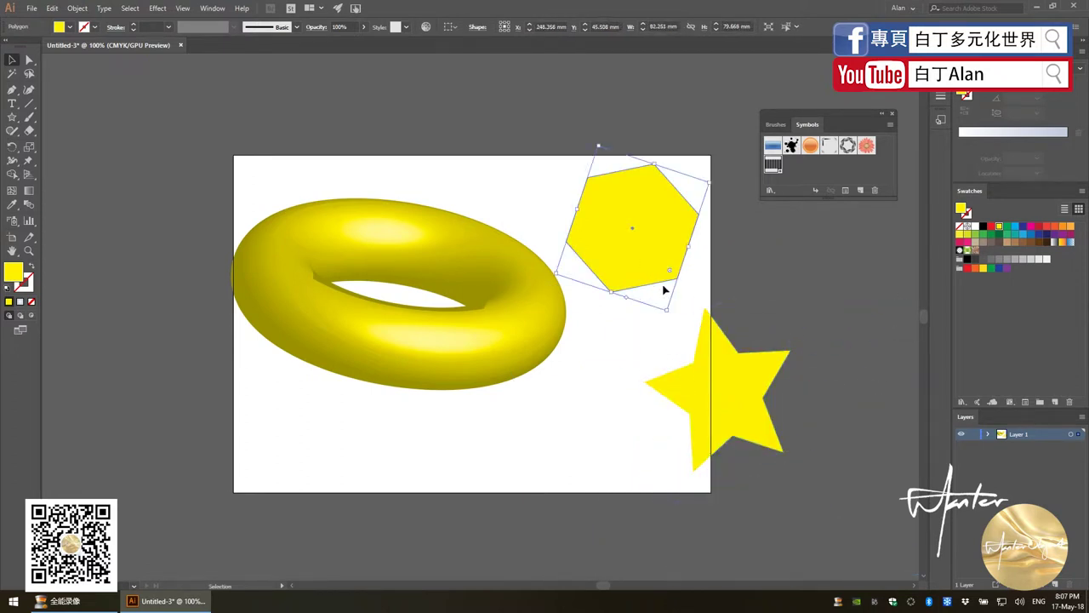
left_click_drag(668, 311, 700, 292)
left_click(693, 340)
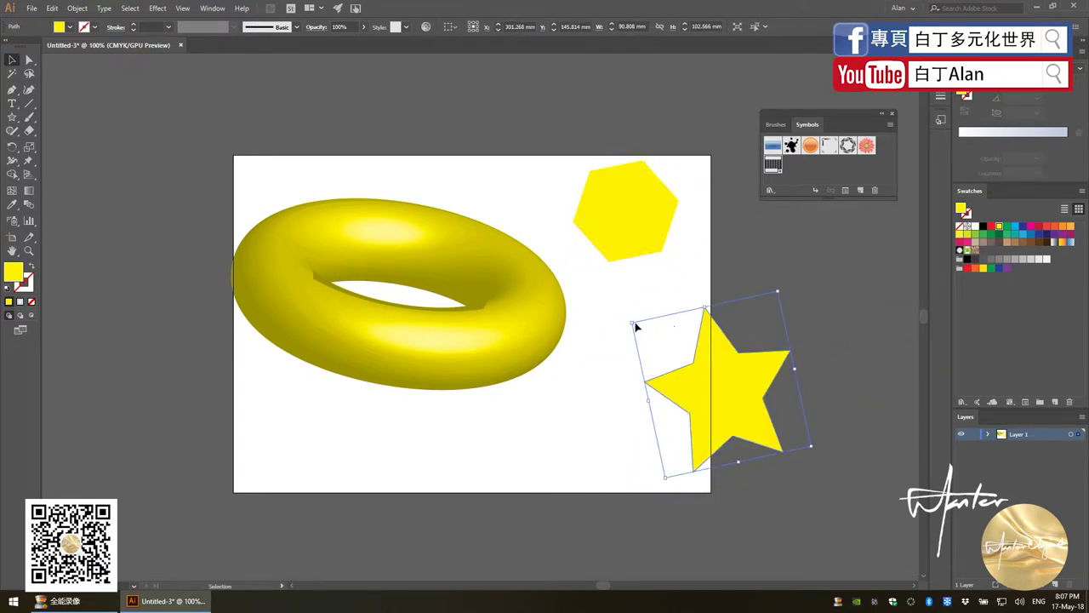
left_click_drag(638, 320, 671, 340)
left_click(158, 8)
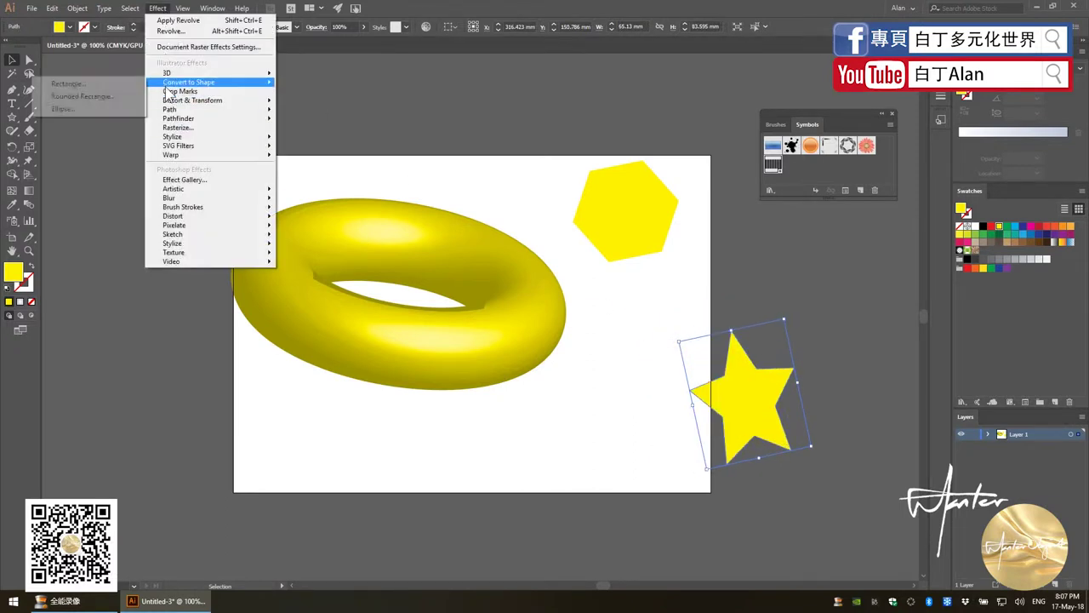
mouse_move(205, 72)
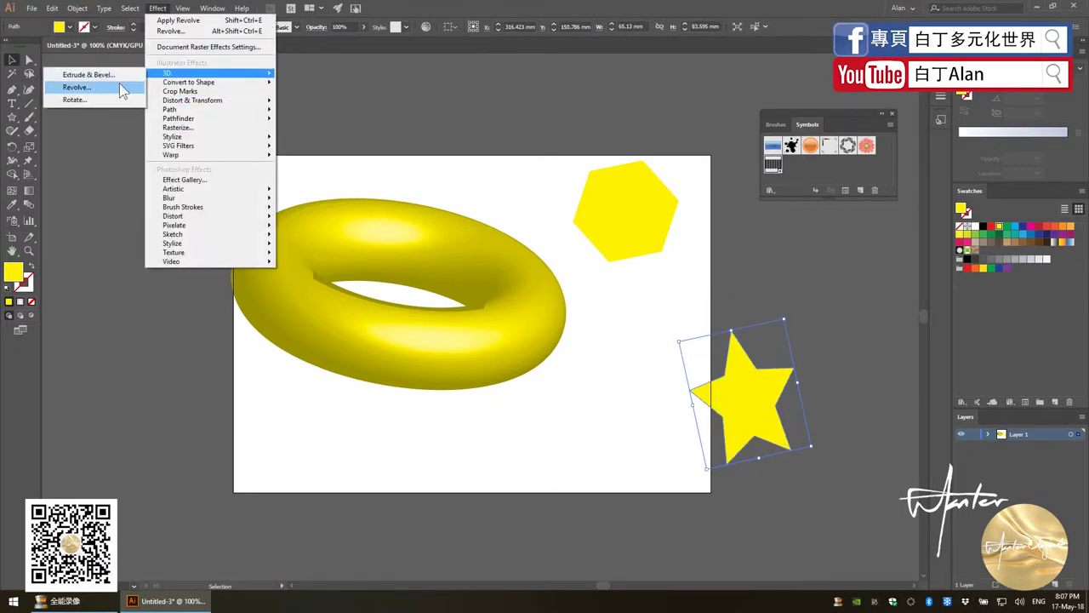
Revolve the star in 3D at a custom tilted angle showing its top.
left_click(124, 86)
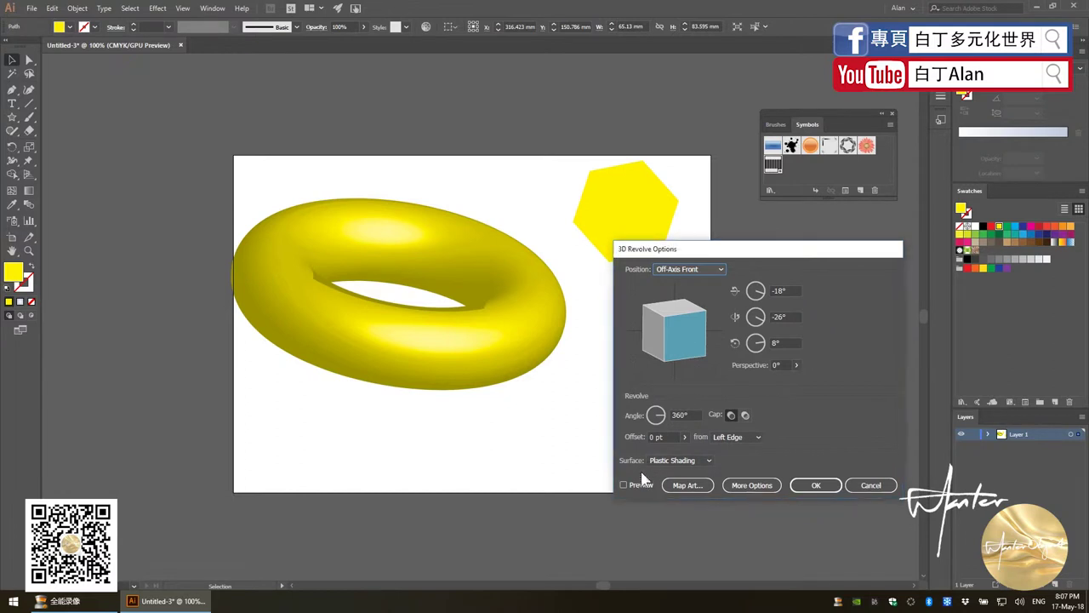
left_click(623, 484)
left_click_drag(719, 248, 320, 158)
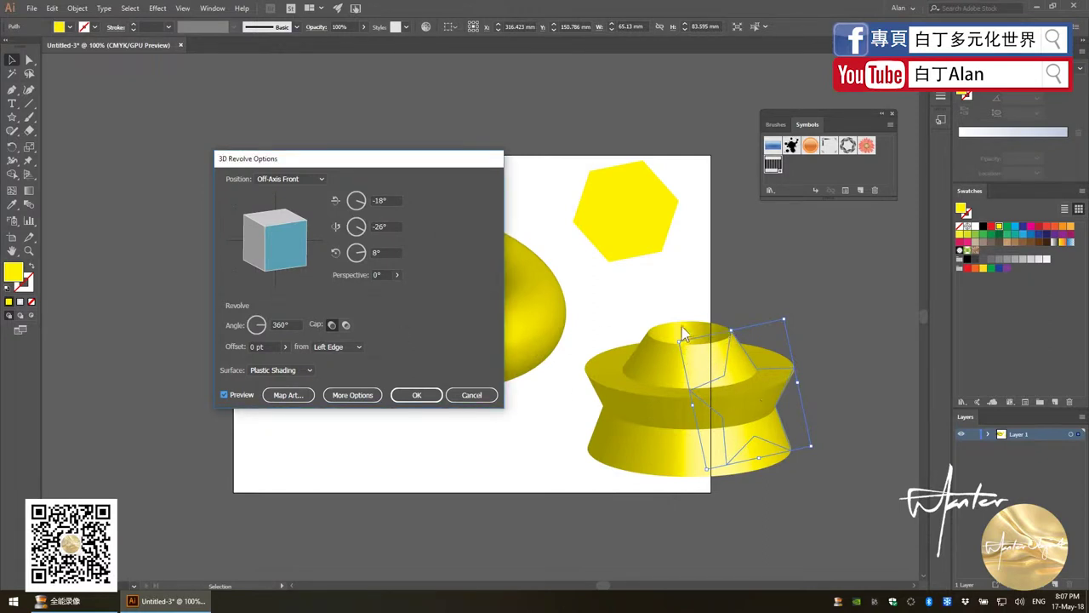
mouse_move(283, 251)
left_mouse_down()
mouse_move(281, 276)
mouse_move(274, 264)
left_mouse_up()
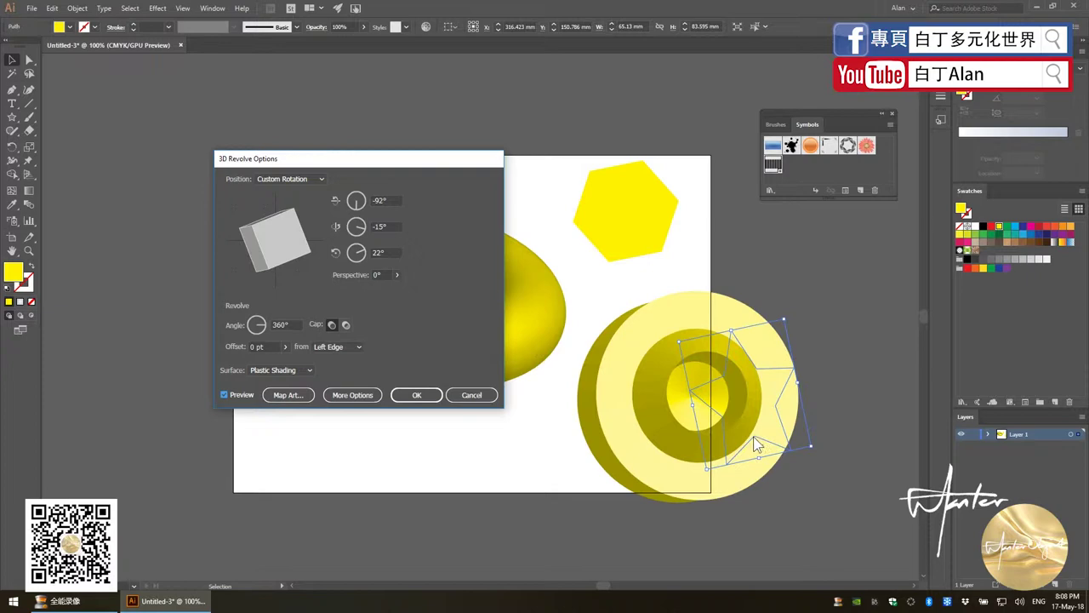
left_click_drag(274, 247, 290, 240)
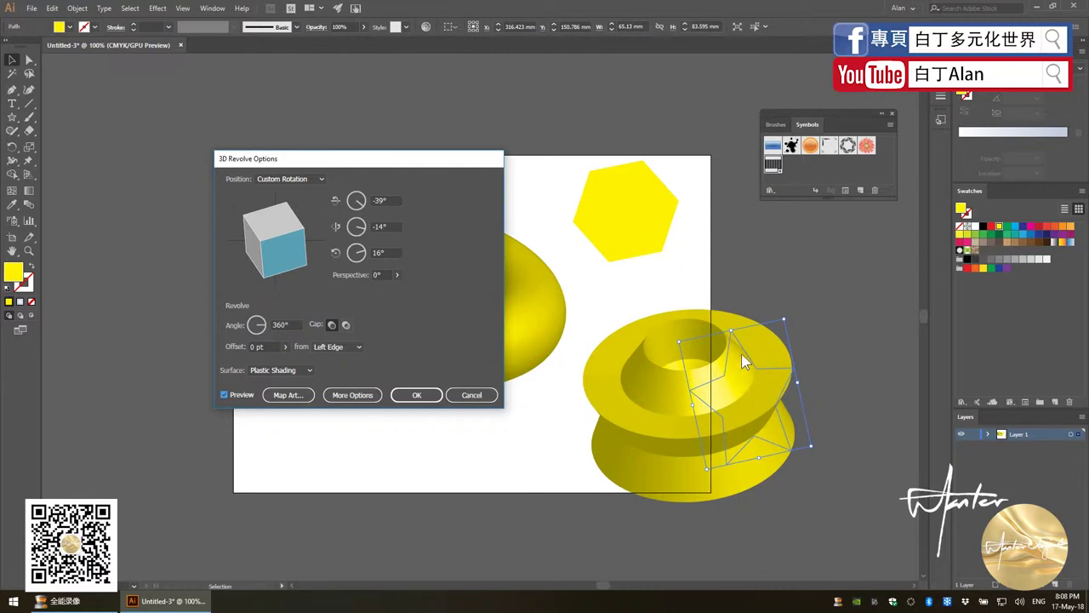
left_click(417, 394)
Preview a 3D Revolve on the hexagon, then cancel it to keep the hexagon flat.
left_click(625, 212)
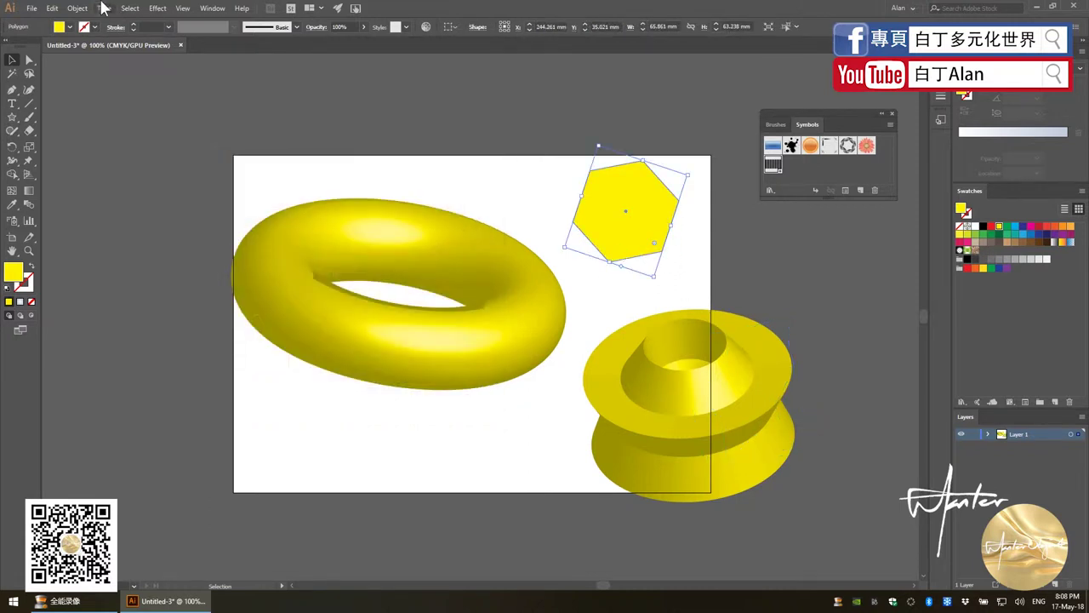
left_click(106, 9)
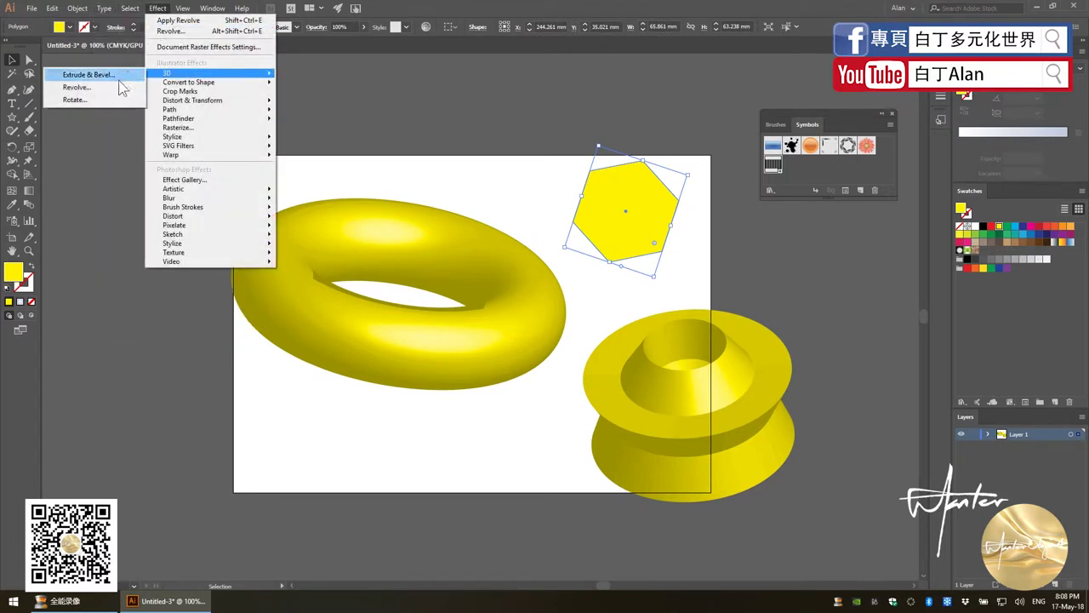
left_click(106, 87)
left_click(225, 394)
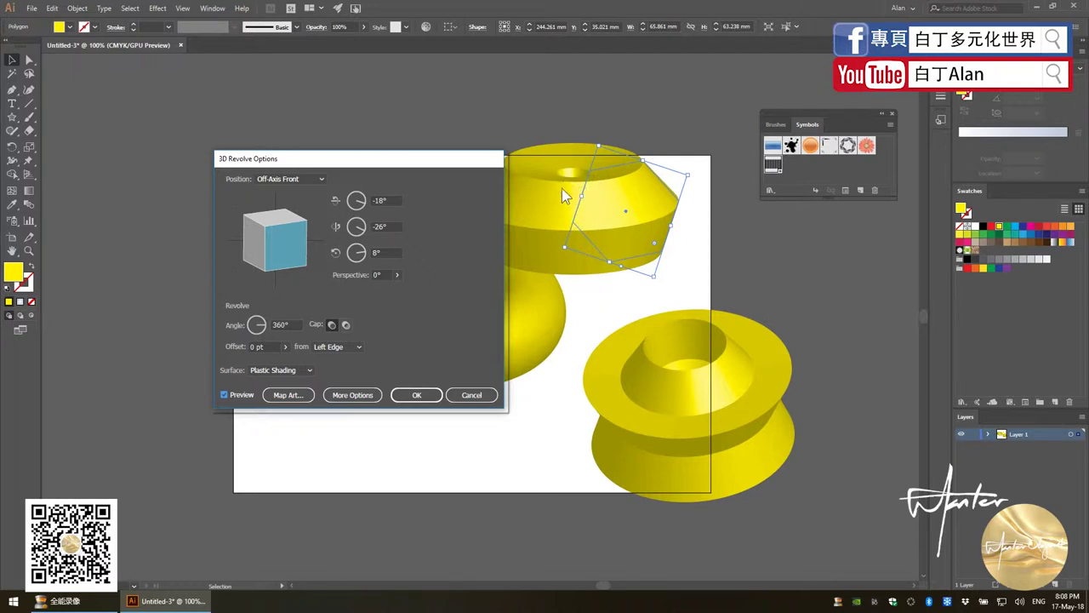
left_click(473, 395)
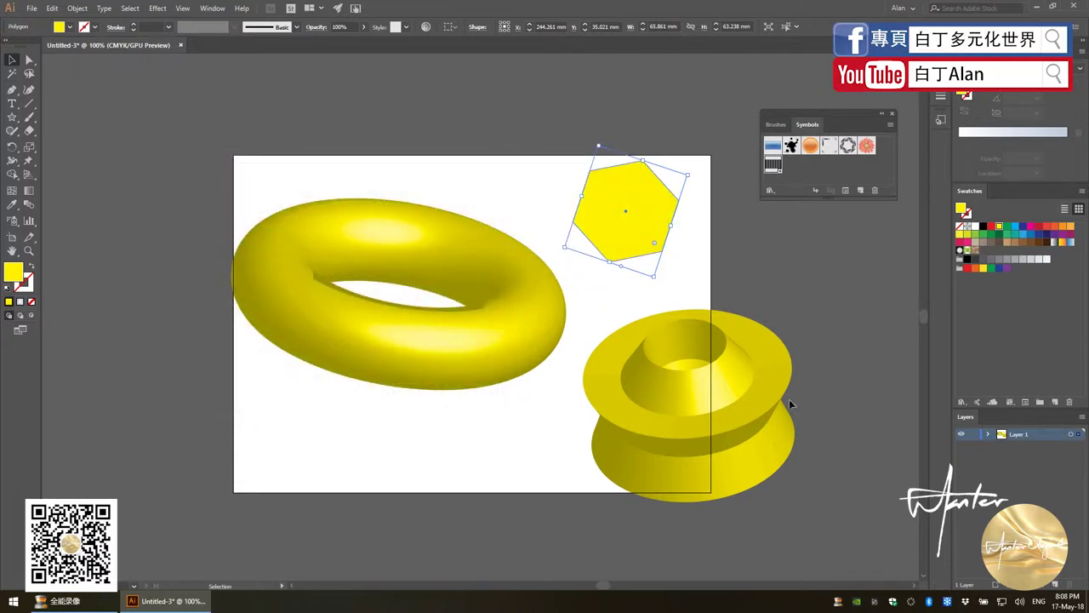
Delete the hexagon, the revolved star, and the torus.
left_click(788, 399, "shift")
key("Delete")
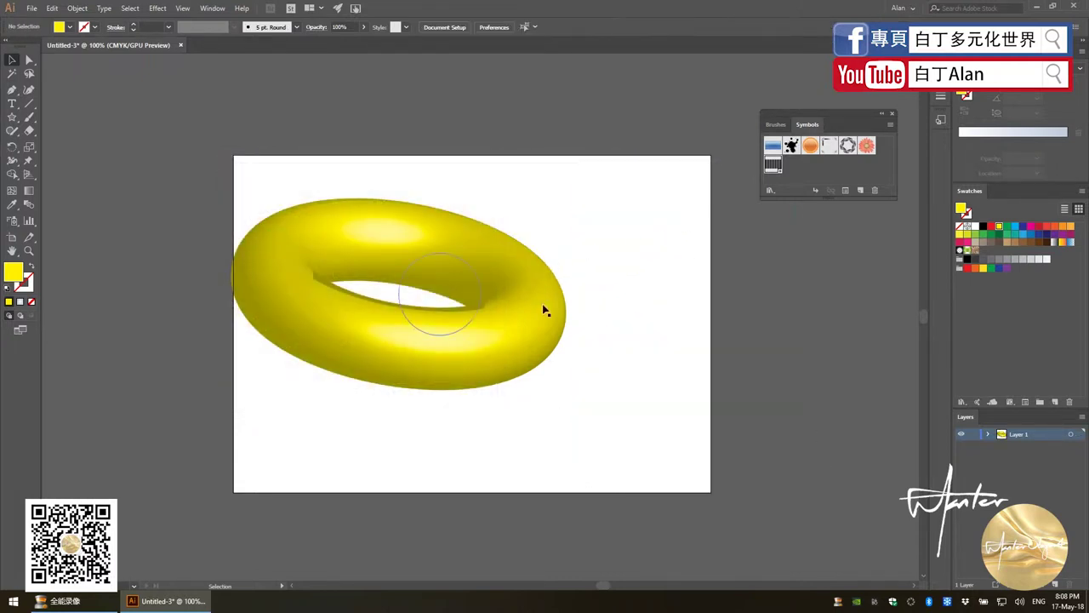
left_click_drag(549, 333, 568, 332)
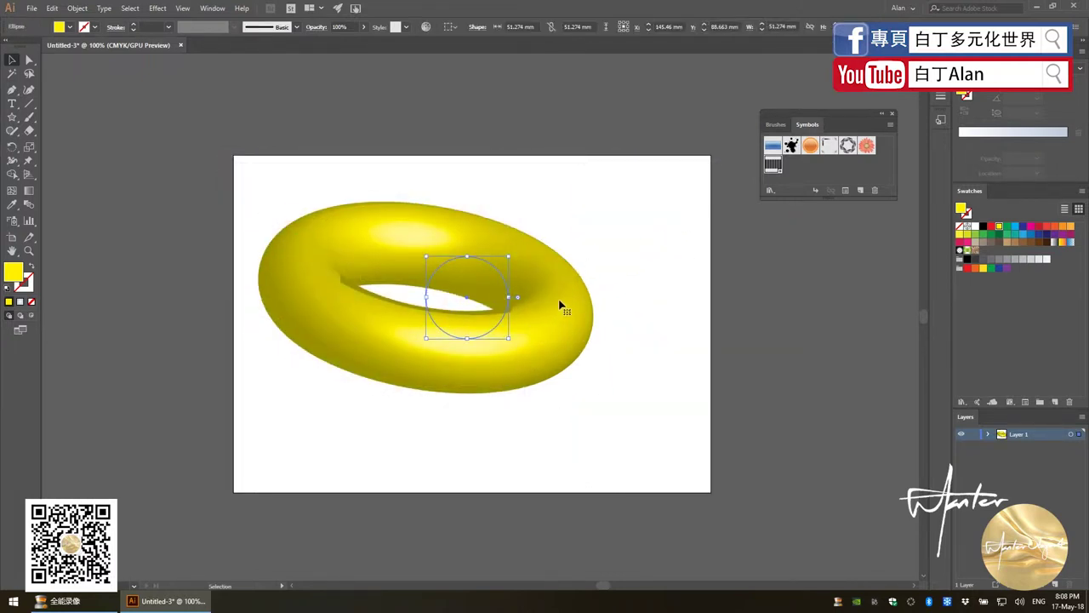
left_click(537, 417)
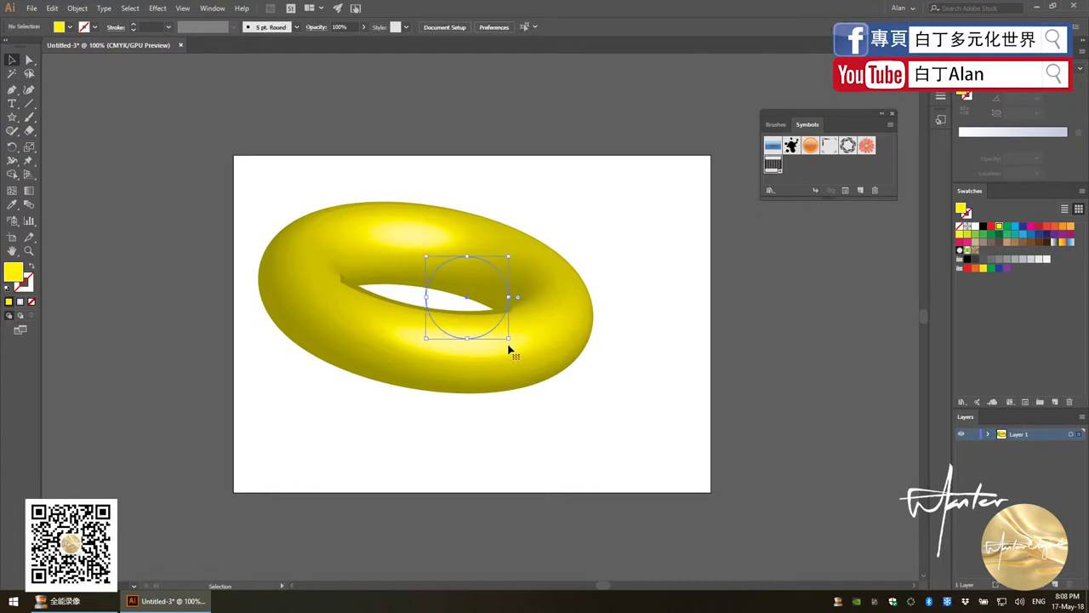
left_click(507, 344)
key("Delete")
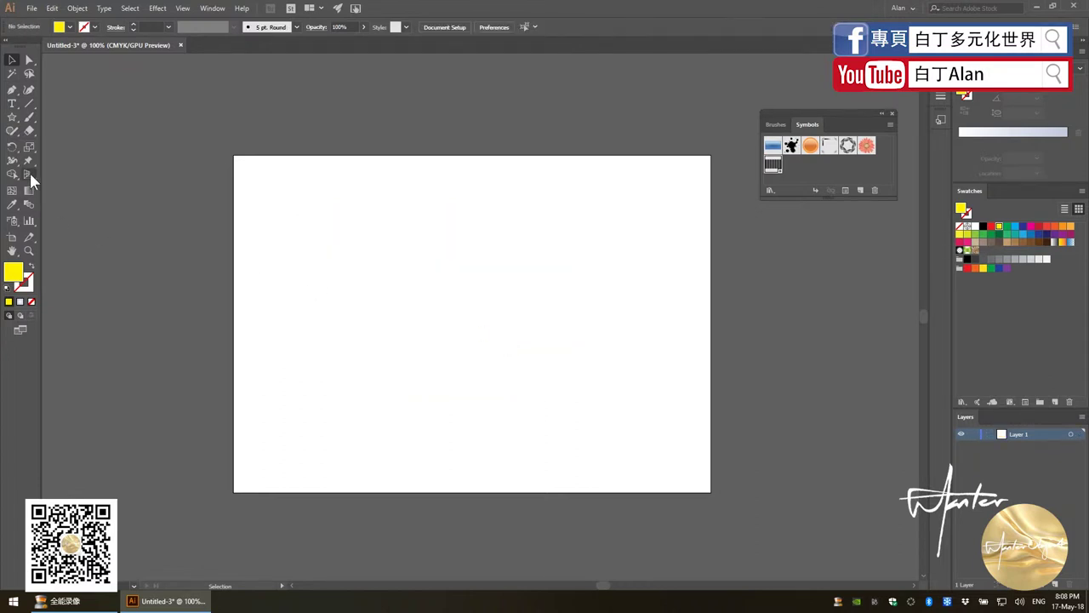
Draw a new yellow circle about 70.9 mm across with the Ellipse tool.
left_click(12, 116)
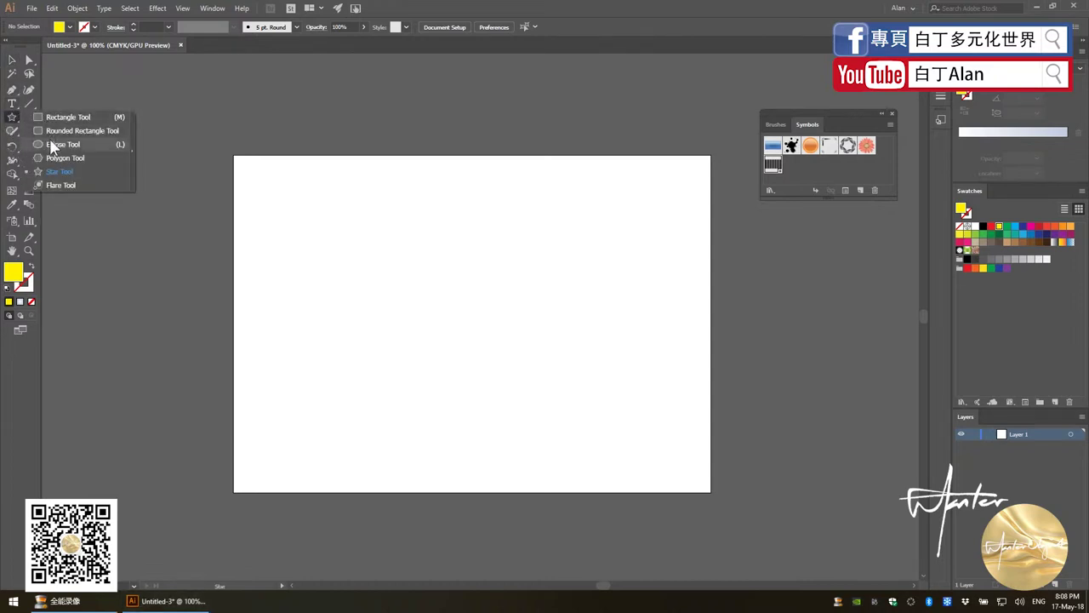
left_click(52, 145)
left_click_drag(356, 245, 476, 368)
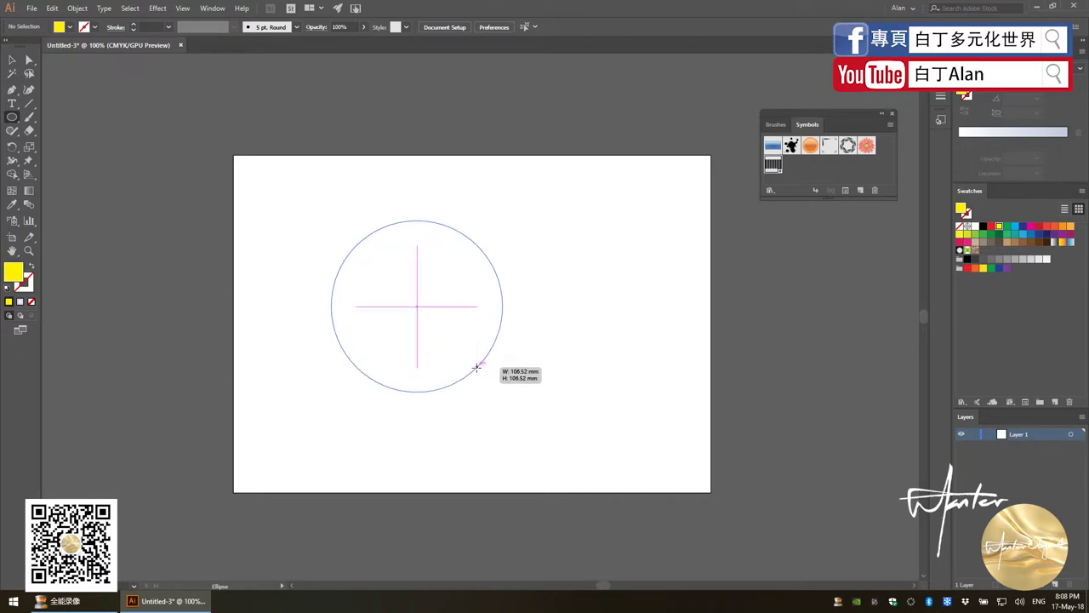
mouse_move(476, 367)
left_mouse_down()
mouse_move(481, 375)
mouse_move(471, 359)
left_mouse_up()
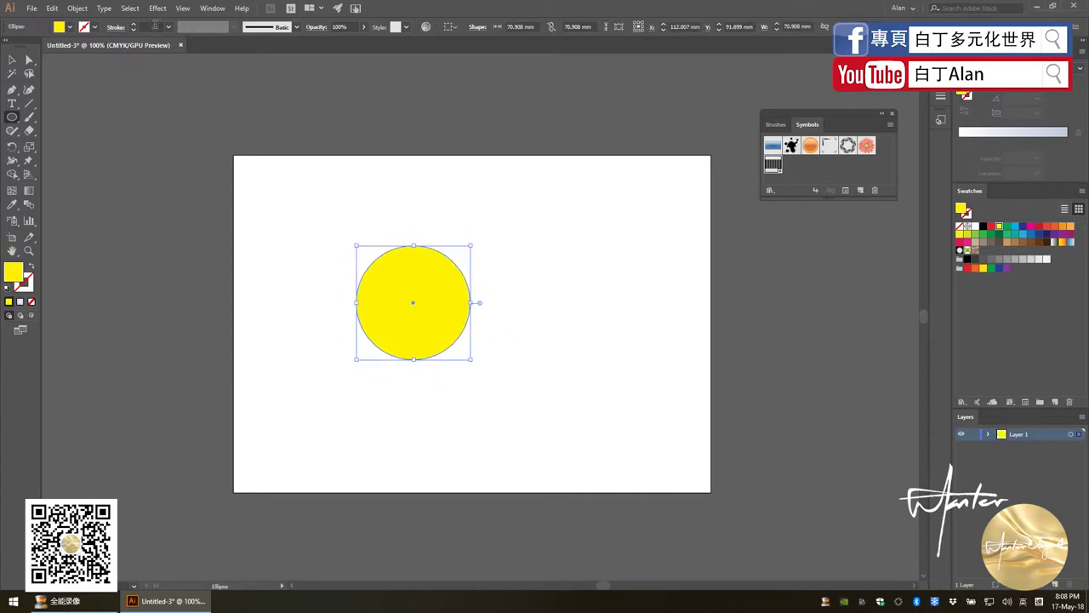
left_click(158, 7)
Preview the circle as a tilted 3D Revolve torus with an 84 pt Left Edge offset.
left_click(76, 88)
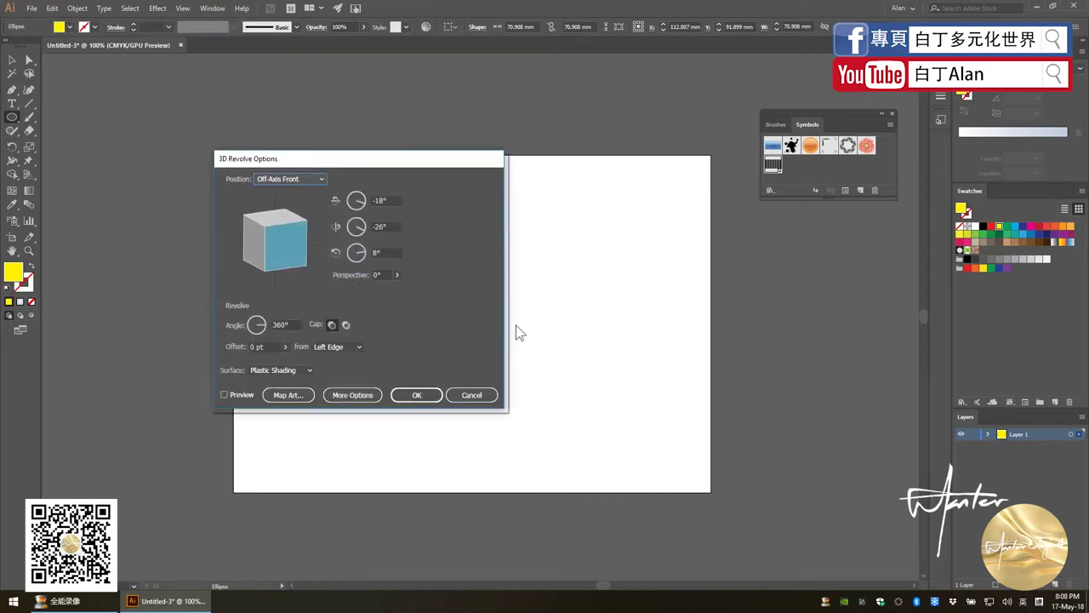
left_click(225, 395)
mouse_move(338, 164)
left_mouse_down()
mouse_move(728, 207)
mouse_move(728, 219)
left_mouse_up()
left_click_drag(677, 291, 689, 300)
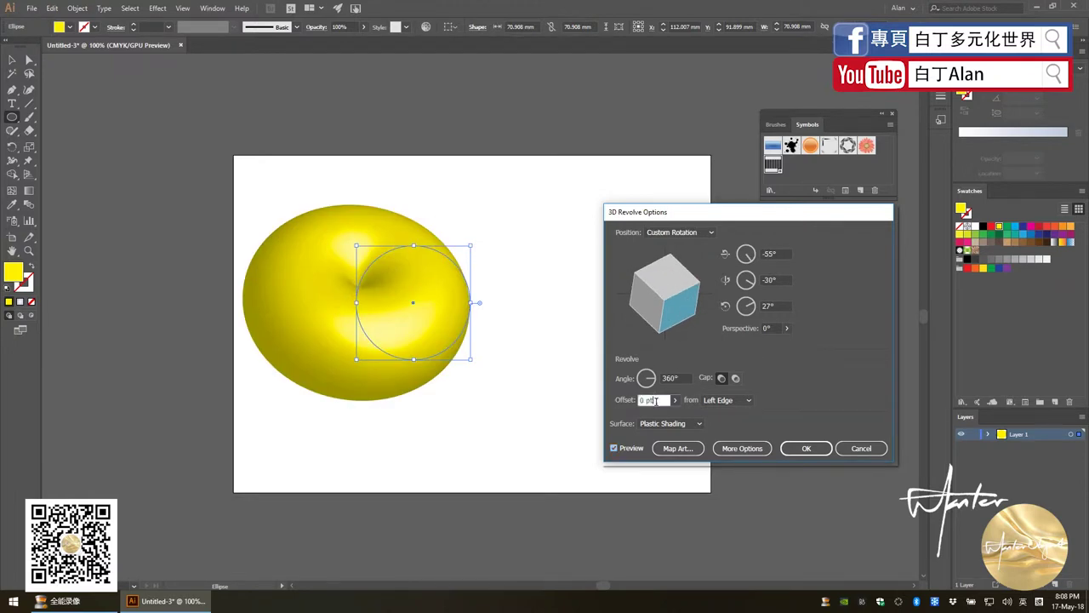
left_click(674, 399)
left_click_drag(649, 415, 634, 422)
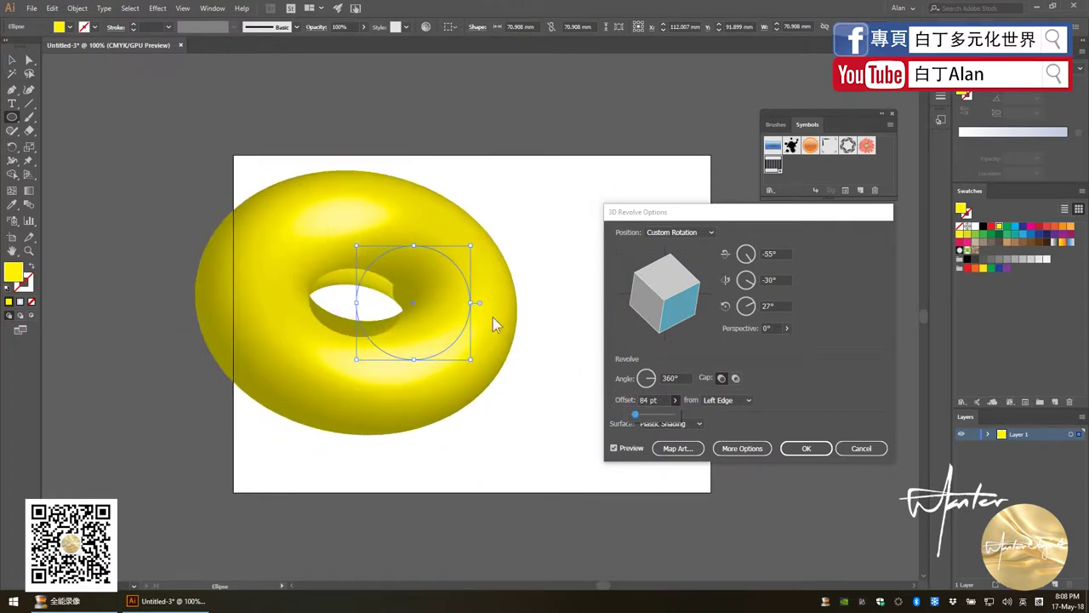
left_click(492, 317)
left_click_drag(674, 296, 675, 287)
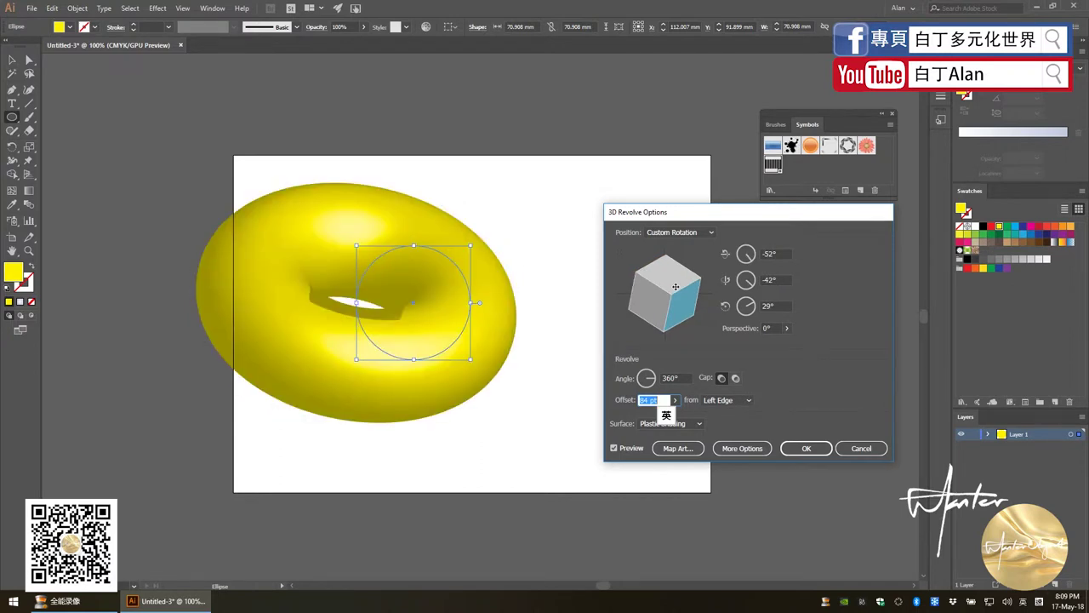
mouse_move(734, 218)
left_mouse_down()
mouse_move(785, 278)
mouse_move(895, 262)
left_mouse_up()
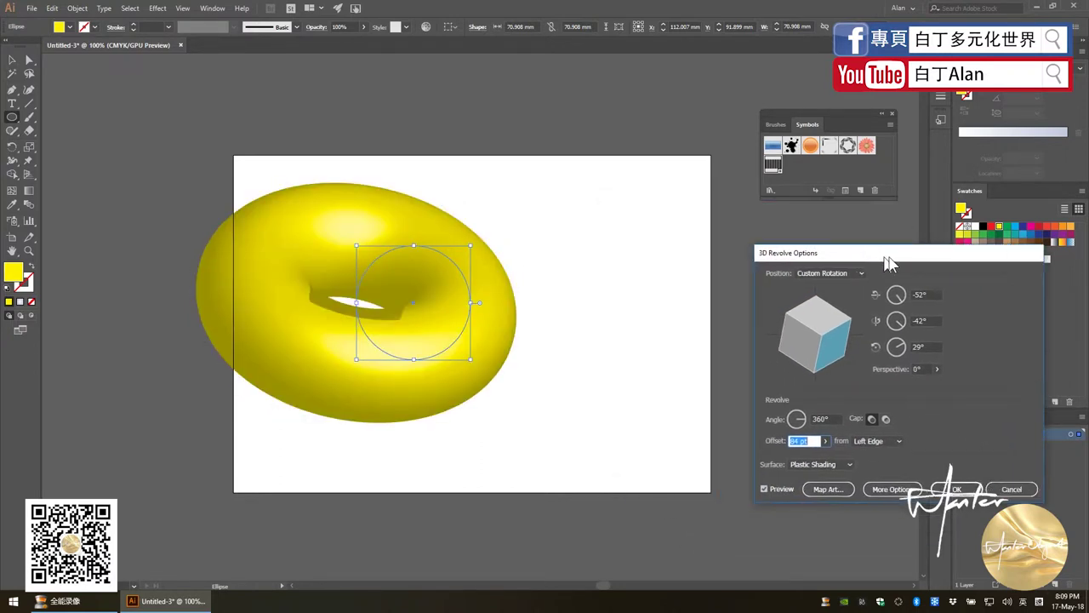
Map the striped New Symbol onto the torus surface and stretch it to fill.
left_click(839, 488)
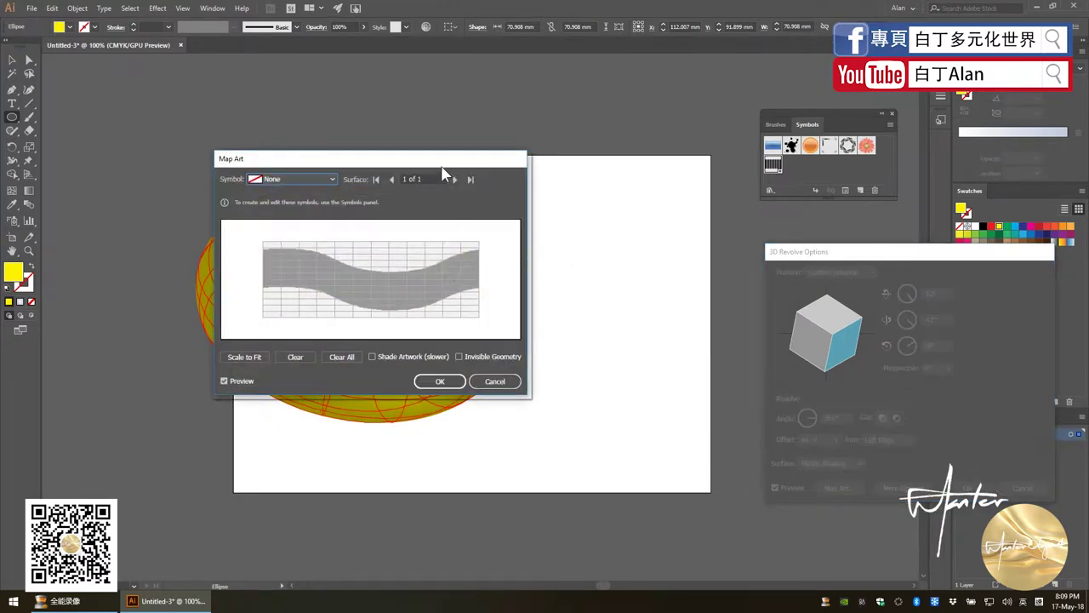
left_click_drag(444, 159, 864, 235)
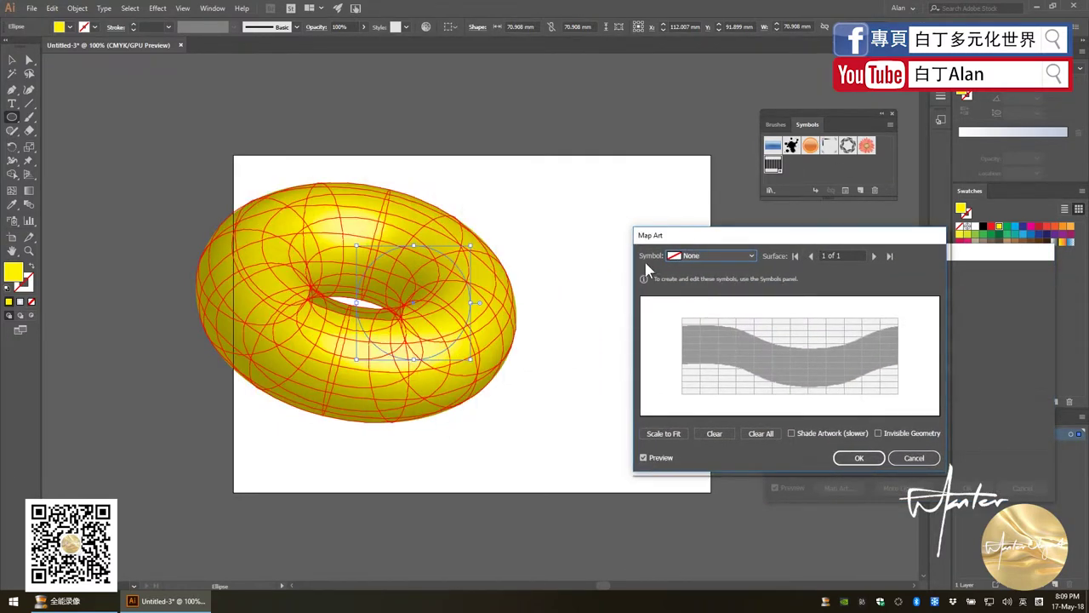
left_click(718, 256)
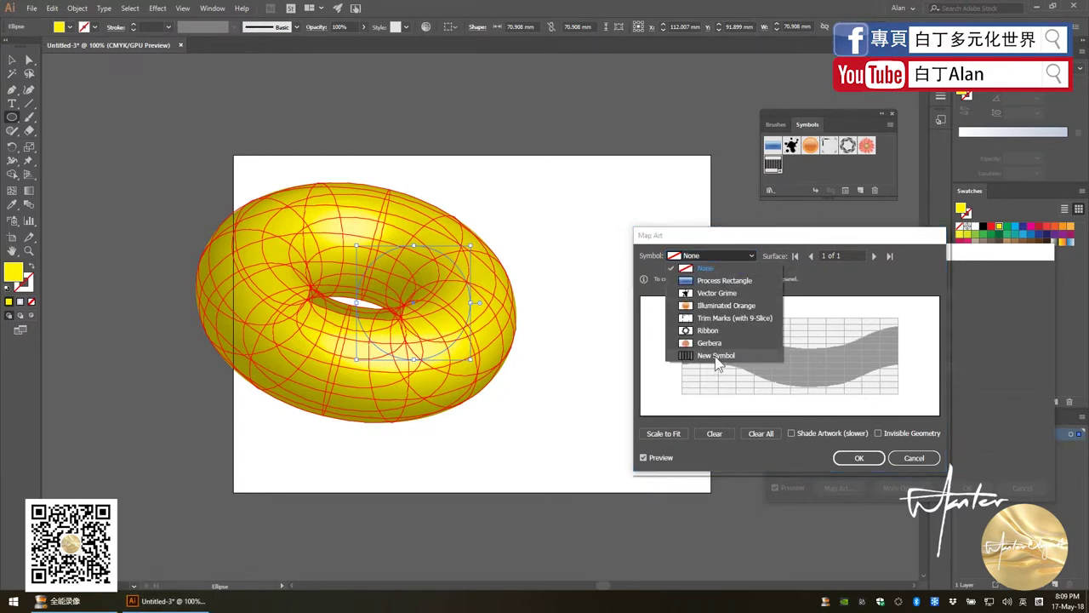
left_click(714, 356)
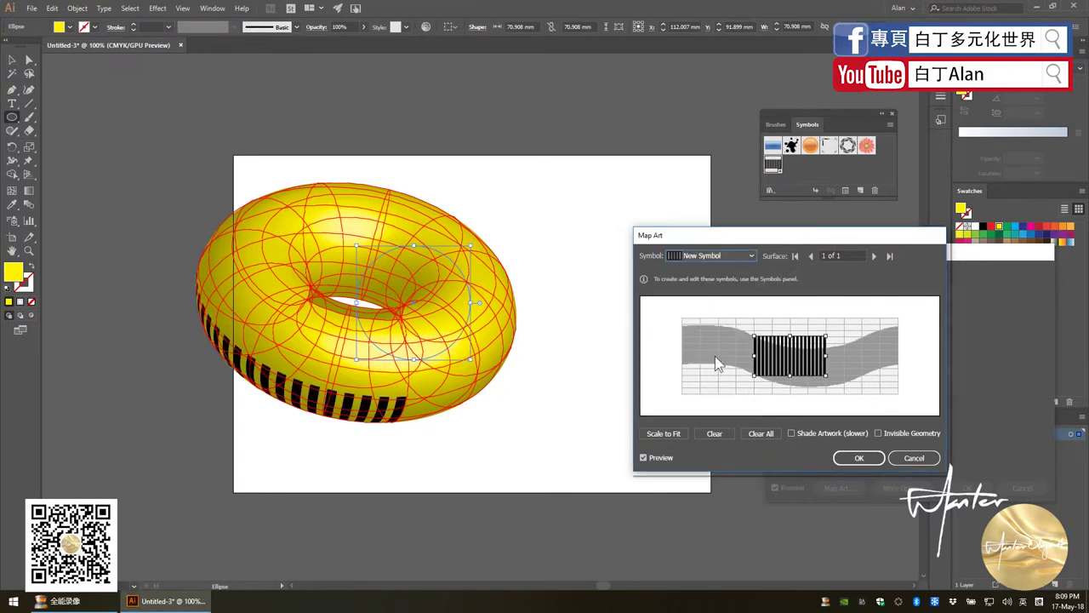
left_click(679, 434)
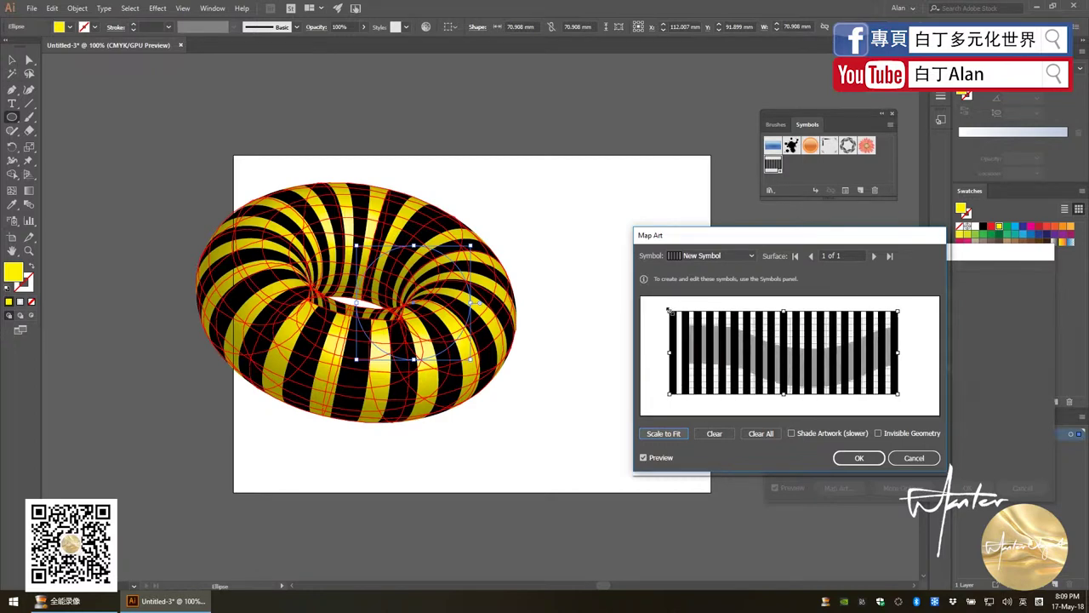
left_click_drag(681, 317, 660, 307)
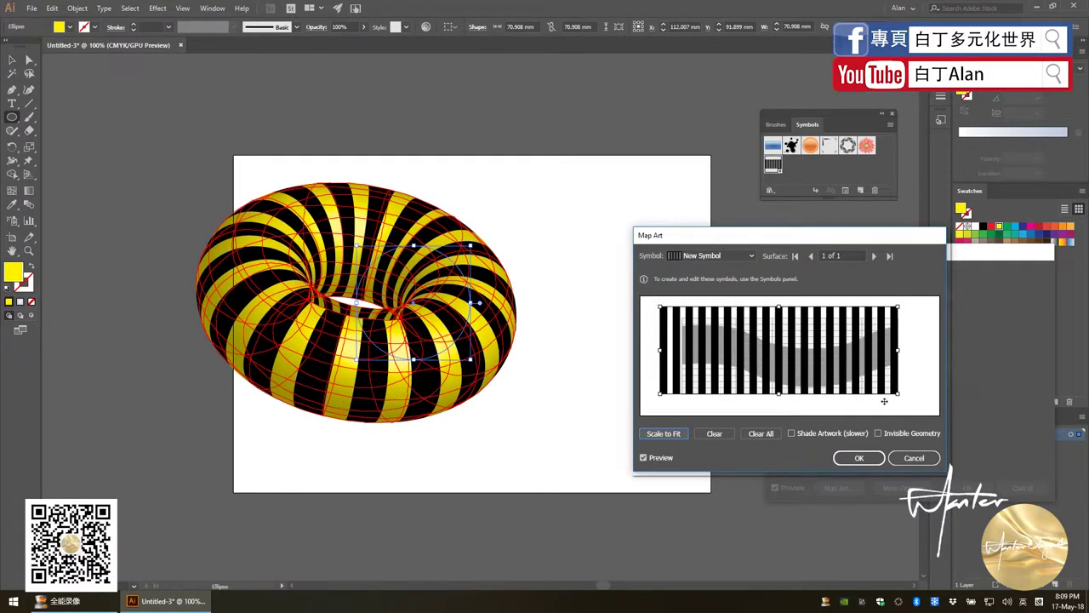
left_click_drag(899, 396, 933, 412)
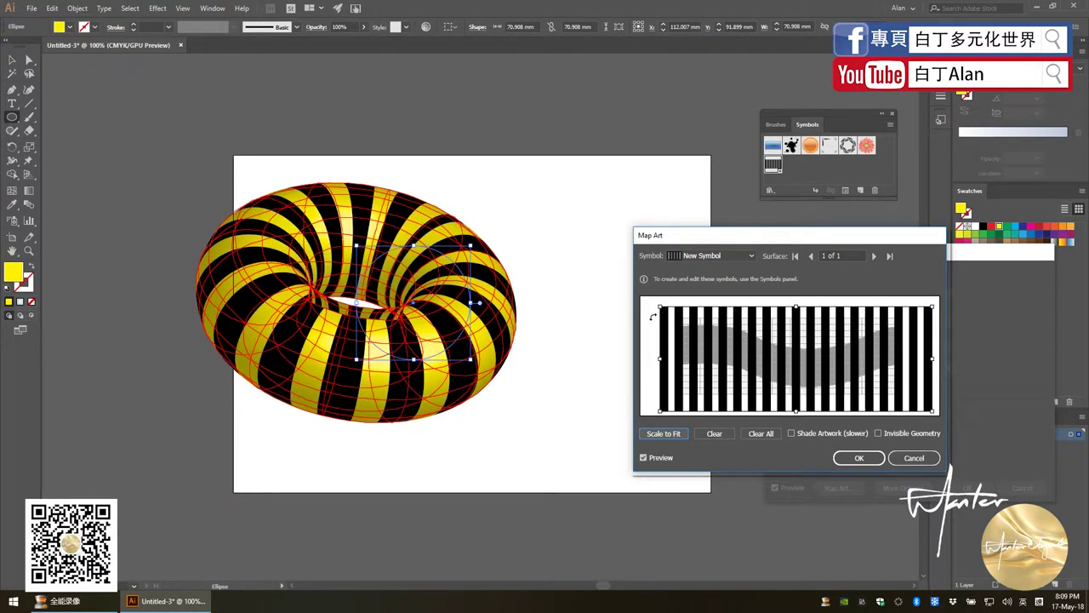
left_click_drag(660, 309, 659, 303)
left_click_drag(652, 304, 666, 321)
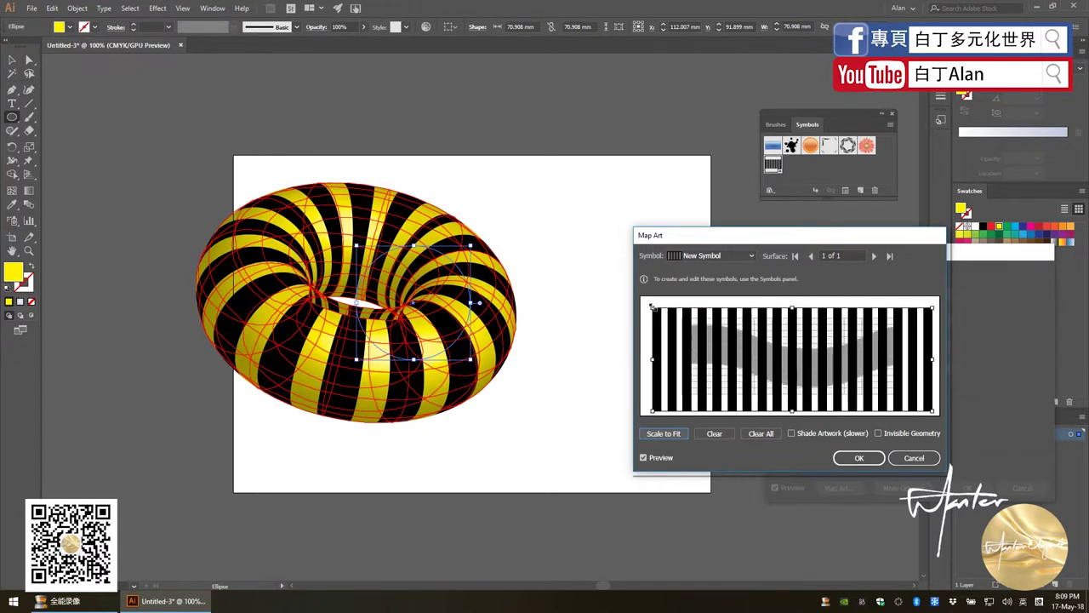
Turn off Shade Artwork, enable Invisible Geometry, and confirm the mapping.
left_click(798, 433)
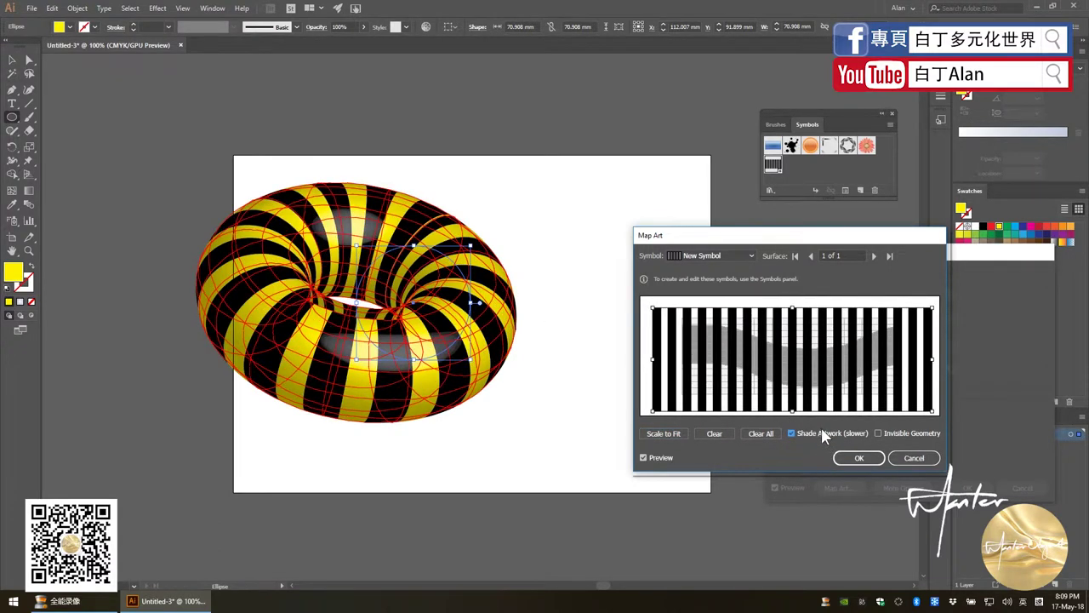
left_click(791, 433)
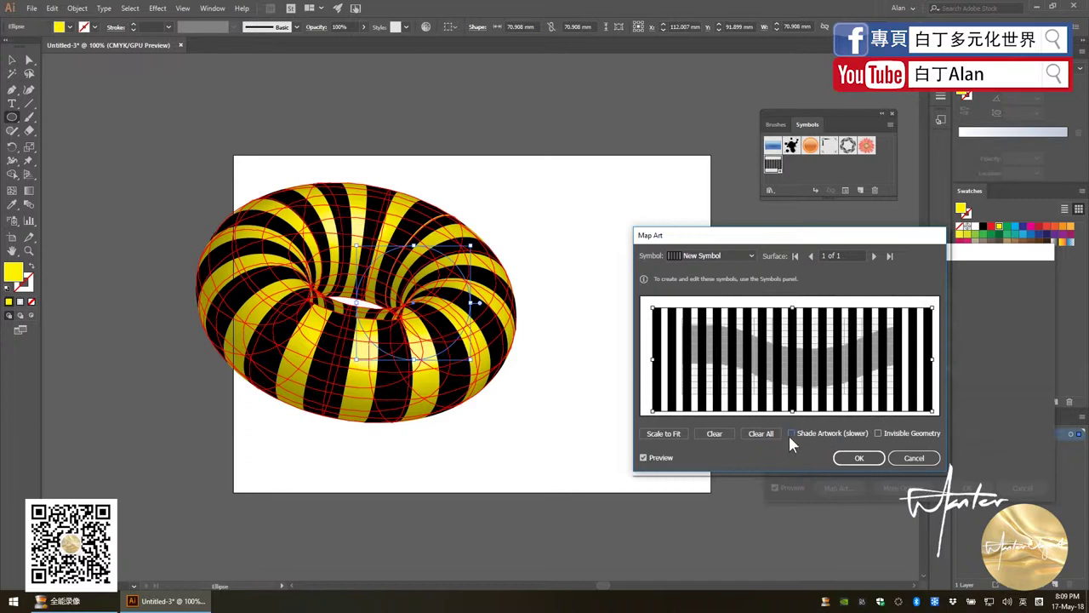
left_click(791, 433)
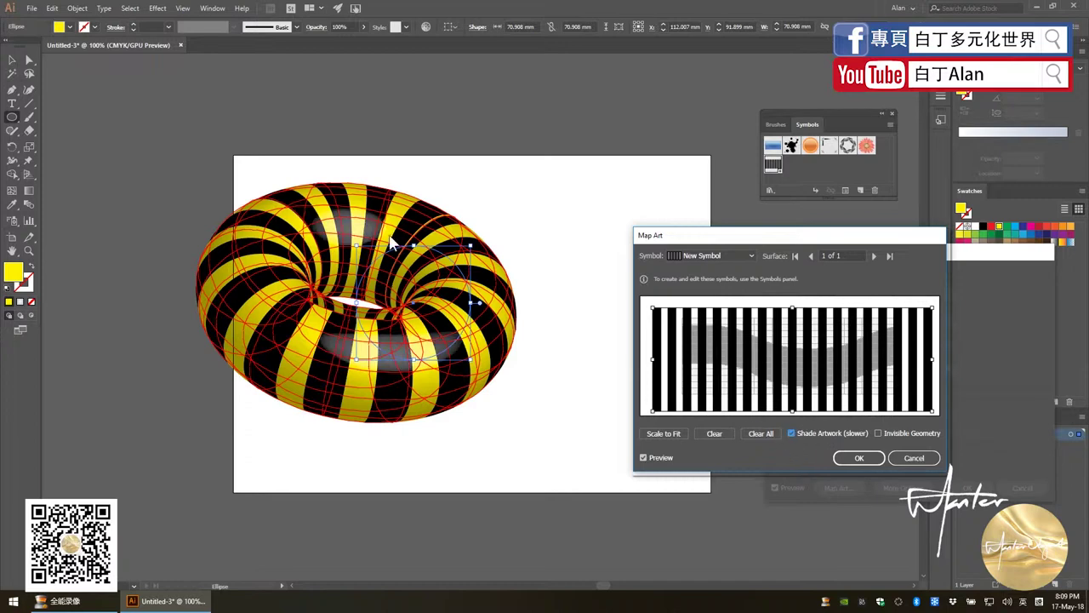
left_click(791, 433)
left_click(878, 433)
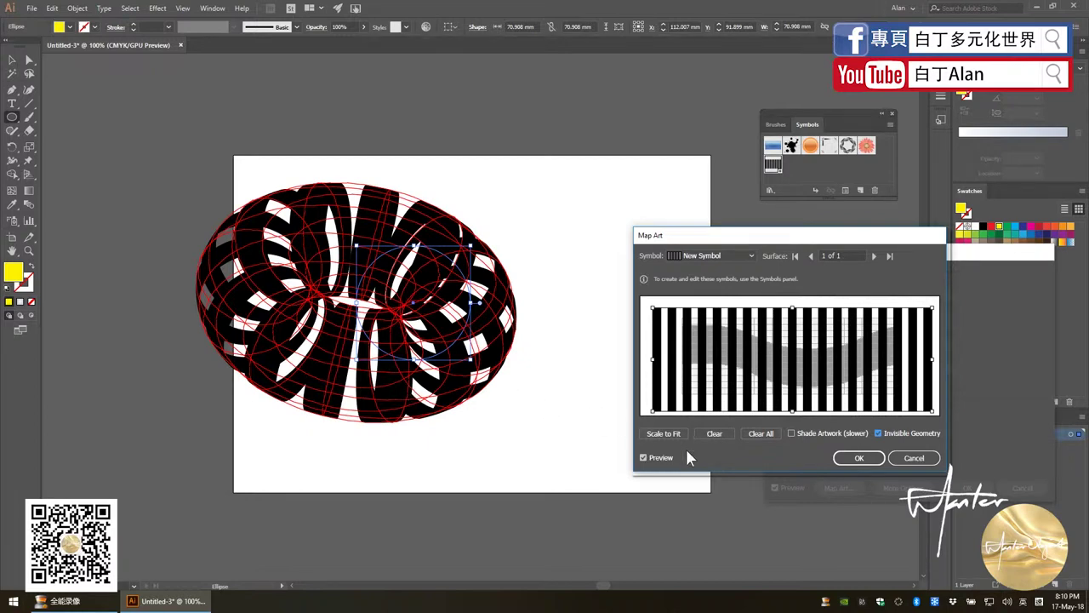
left_click(859, 457)
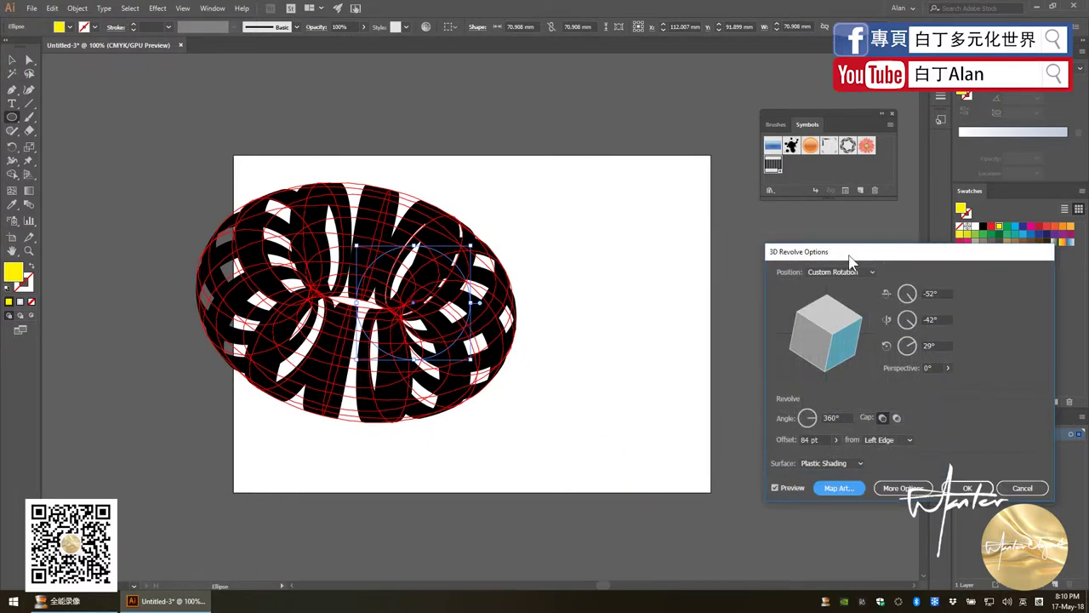
Move the 3D Revolve Options dialog aside and rotate the torus to about -75°, -42°, 50°.
left_click_drag(849, 254, 737, 232)
left_click_drag(733, 294, 719, 315)
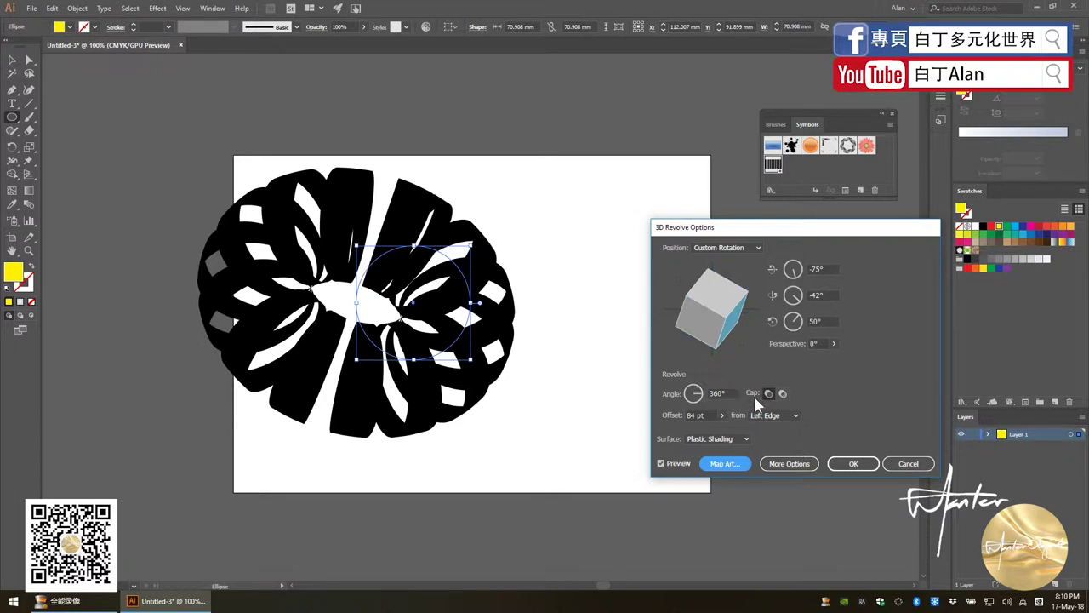
Apply the 3D Revolve settings to the striped torus.
left_click(850, 464)
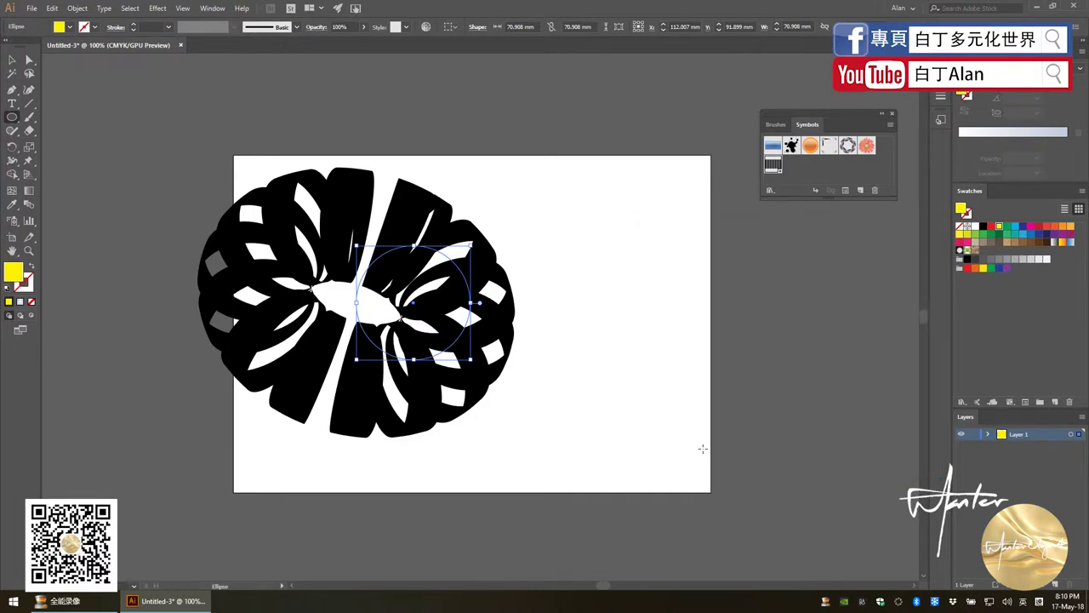
left_click(702, 448)
left_click(572, 317)
Set the fill colour to the dark blue swatch, leaving its swatch settings unchanged.
left_click(1048, 227)
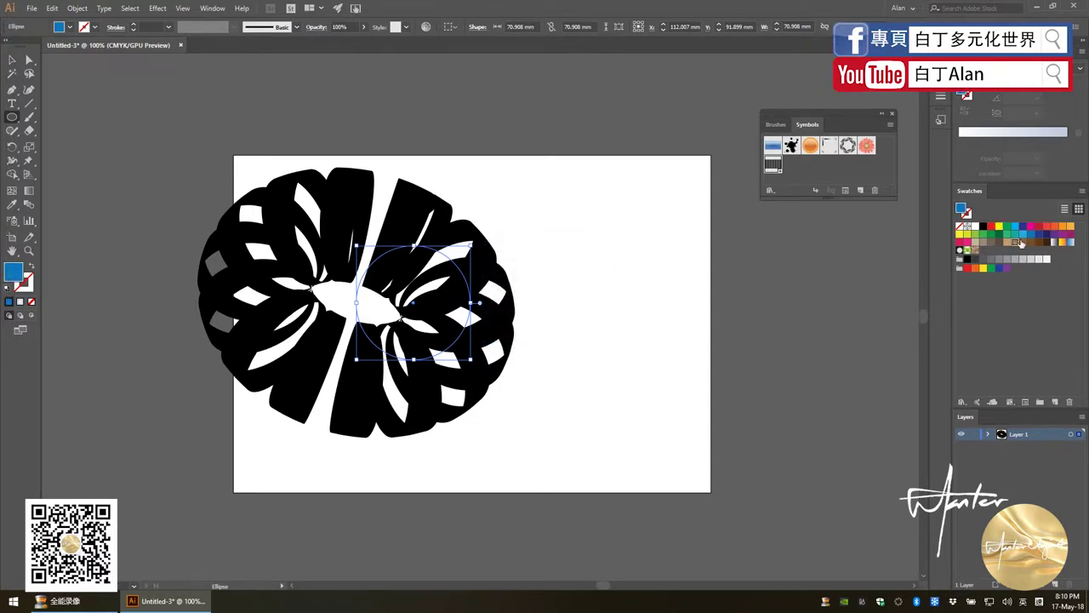
left_click(1021, 242)
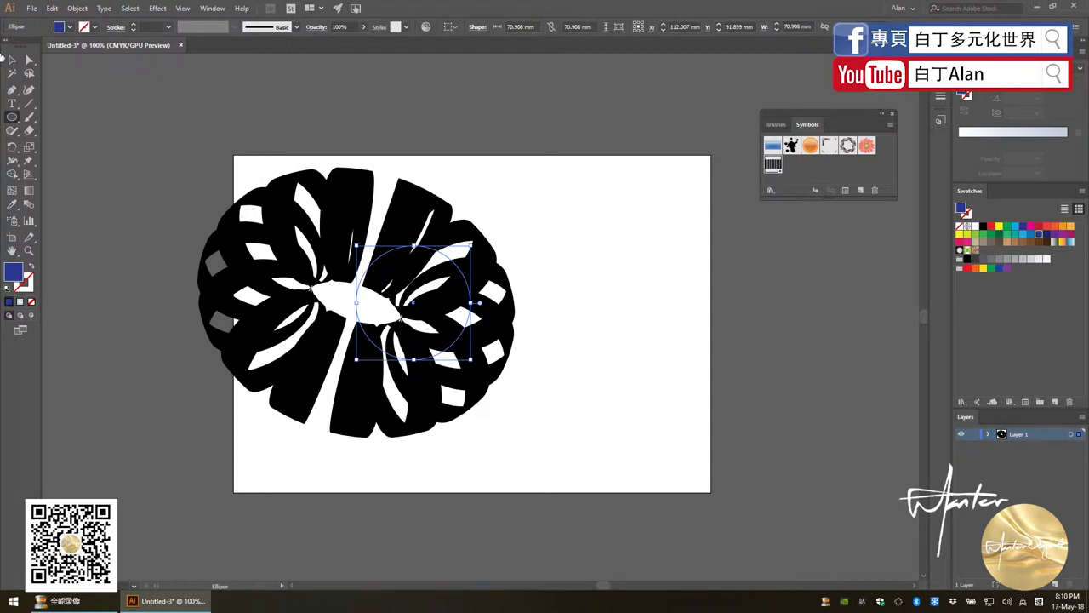
double_click(1038, 234)
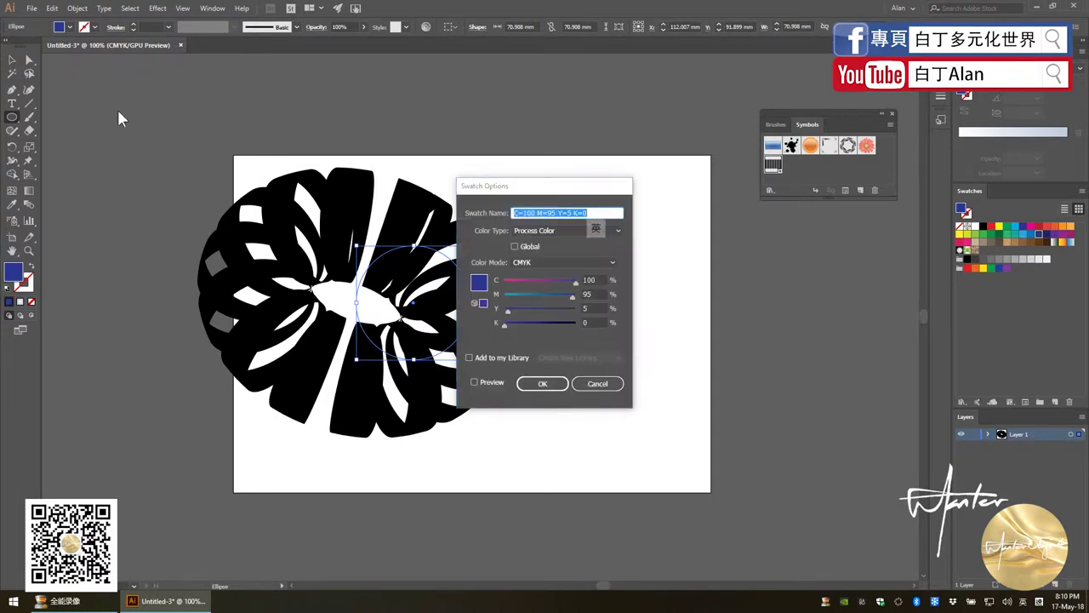
left_click(587, 382)
Drag the torus right toward the centre of the artboard.
left_click(12, 60)
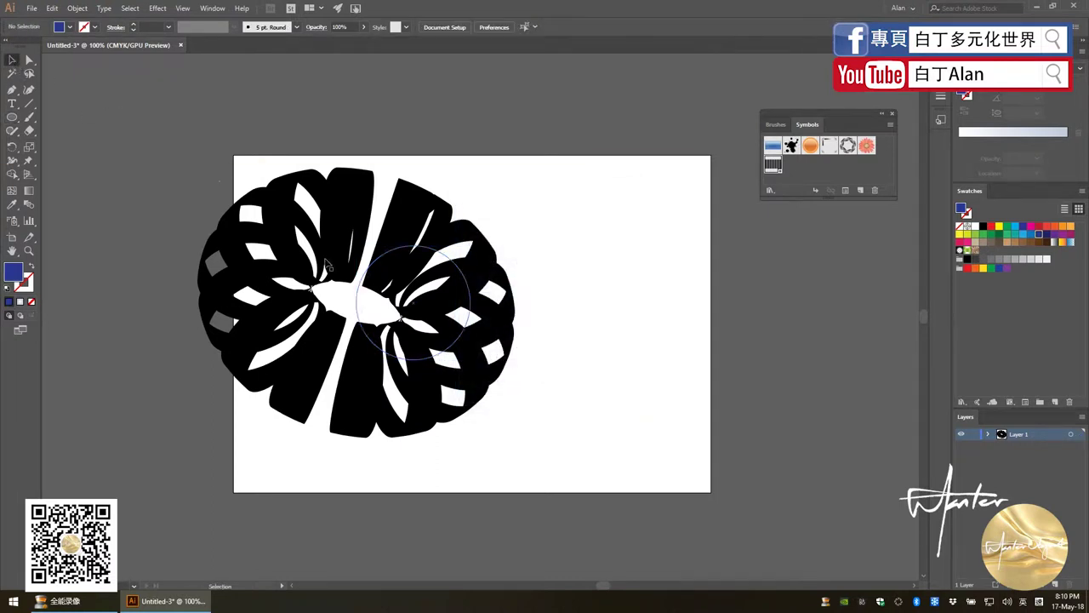
left_click_drag(325, 264, 487, 285)
left_click(111, 7)
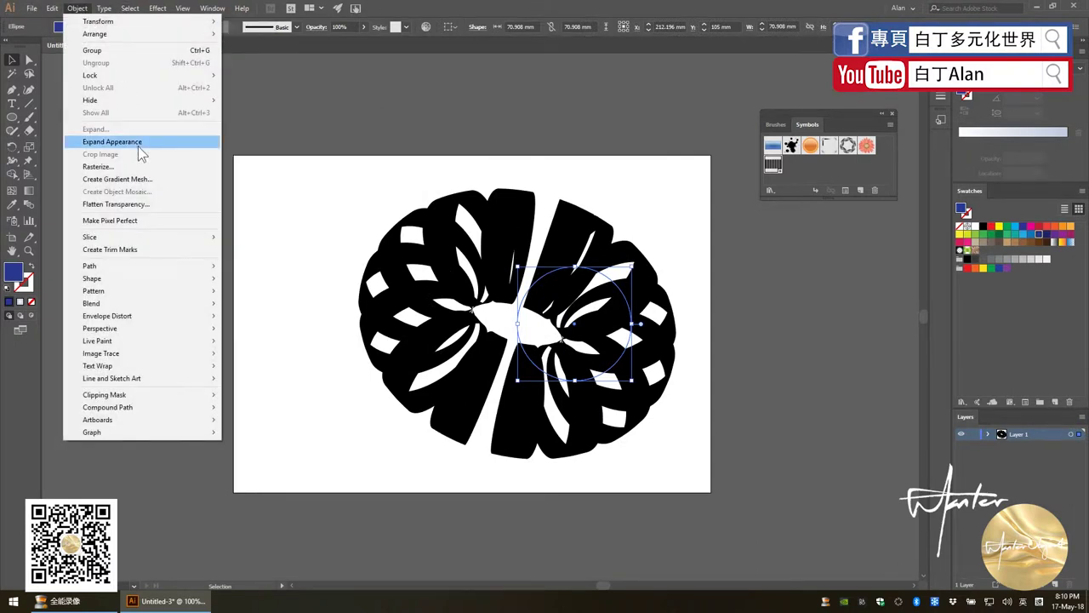
Expand the torus's 3D appearance and release the clipping mask on one clip group.
left_click(139, 143)
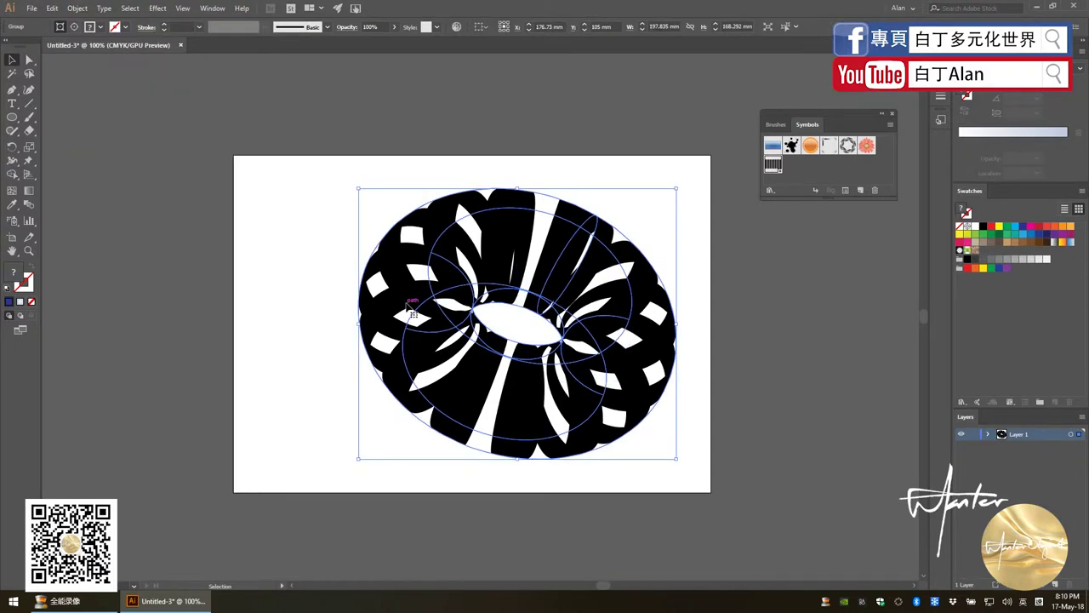
key("ctrl")
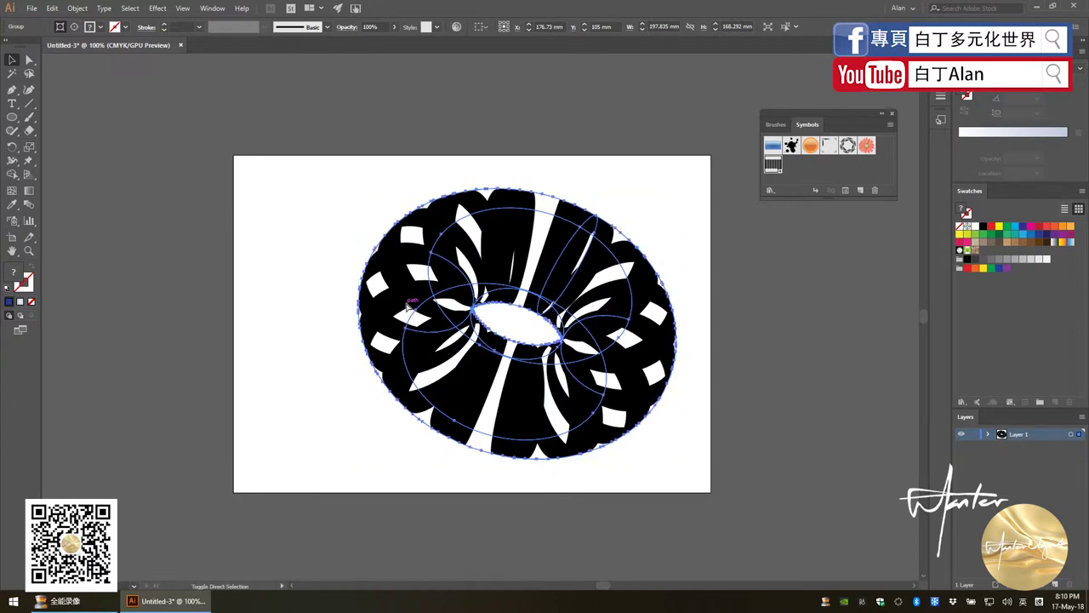
left_click(473, 329, "ctrl")
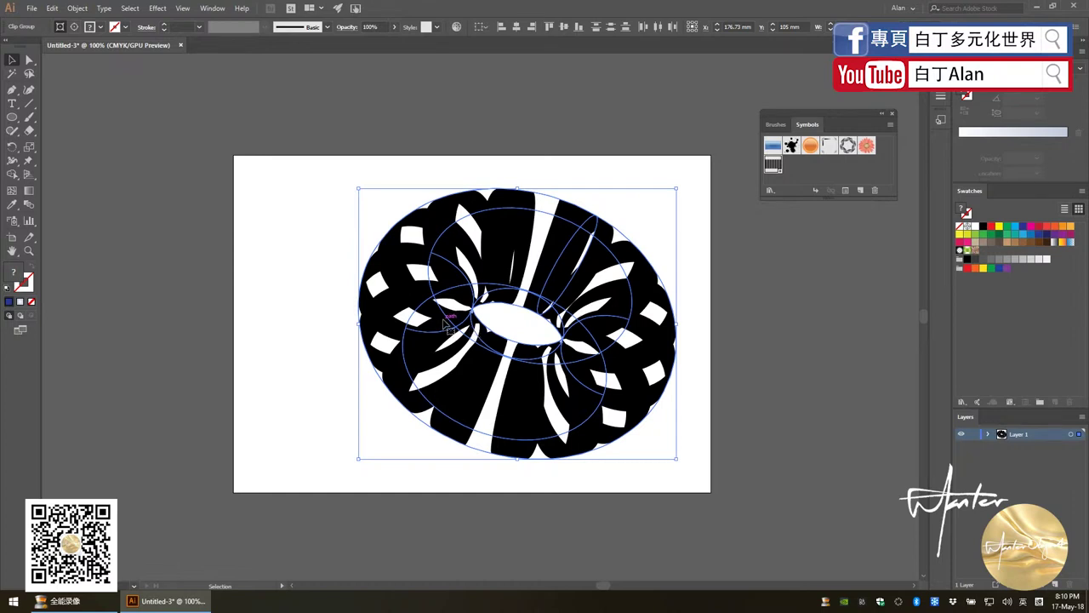
right_click(446, 322)
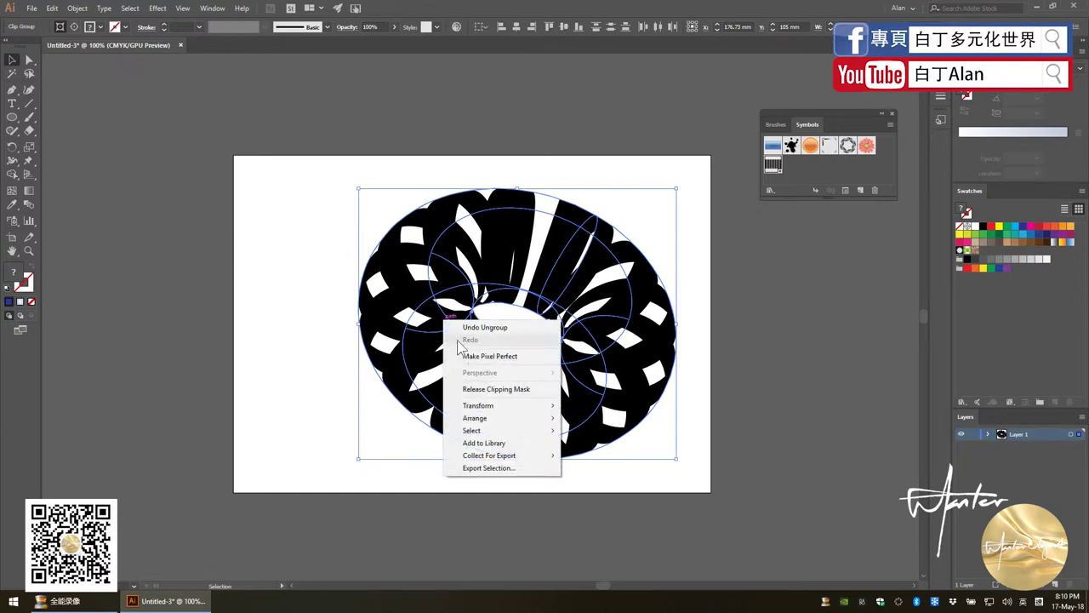
left_click(478, 389)
left_click(315, 380)
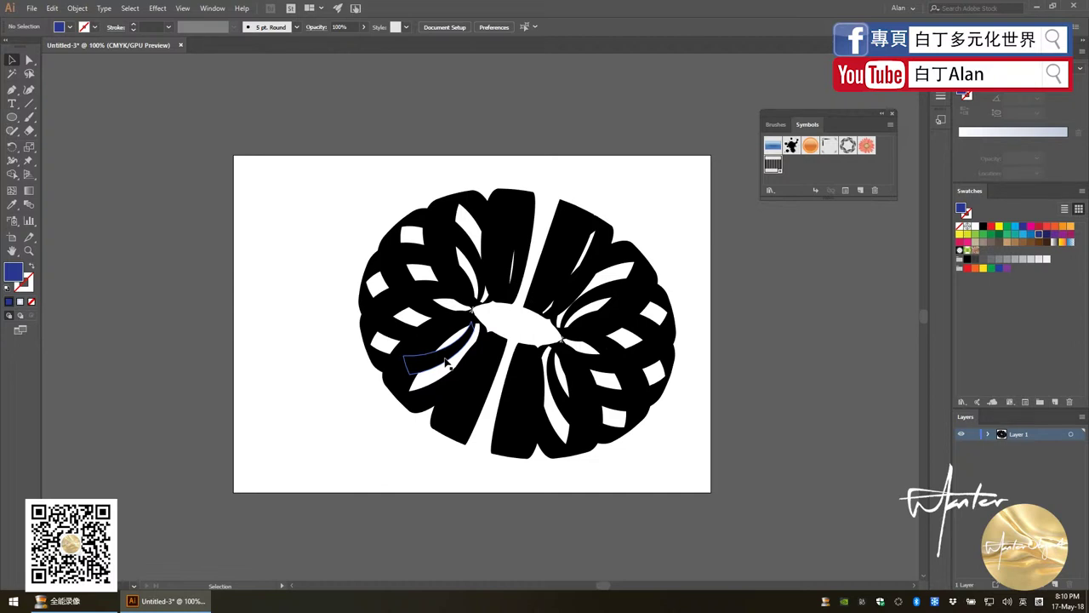
Select the lower donut group and whole torus, then start a text line at the top-left.
left_click(455, 361)
left_click(360, 454)
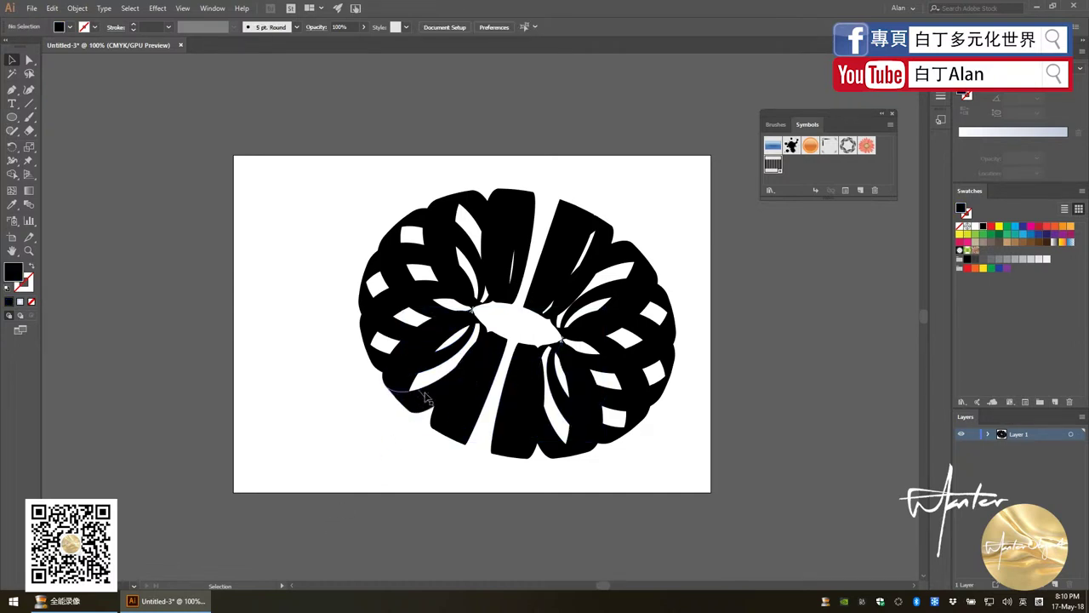
left_click(441, 364)
left_click(371, 471)
key("ctrl+a")
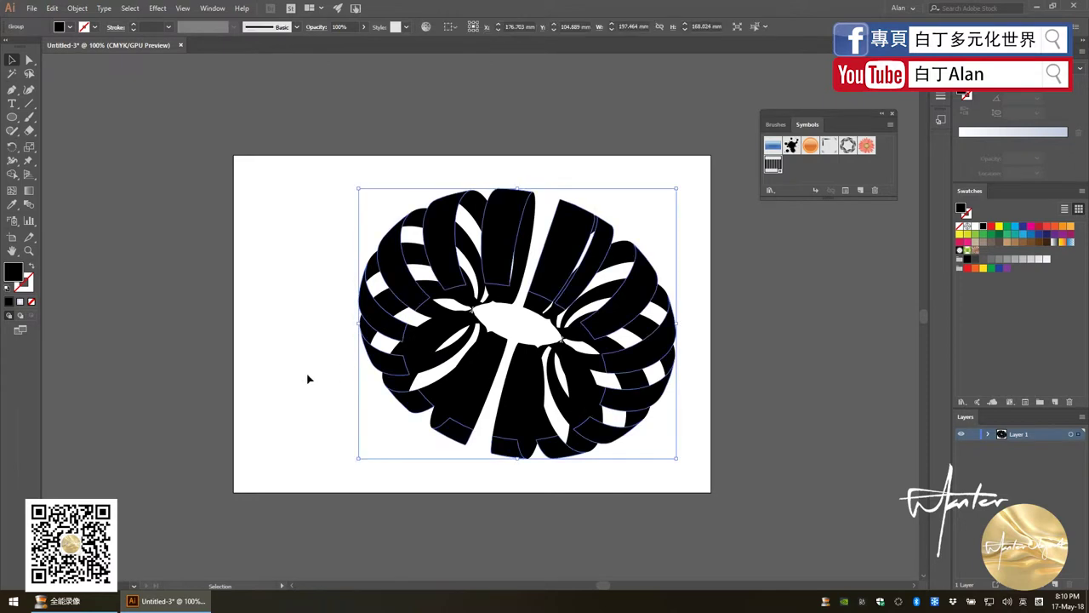
left_click(306, 377)
key("t")
left_click(221, 175)
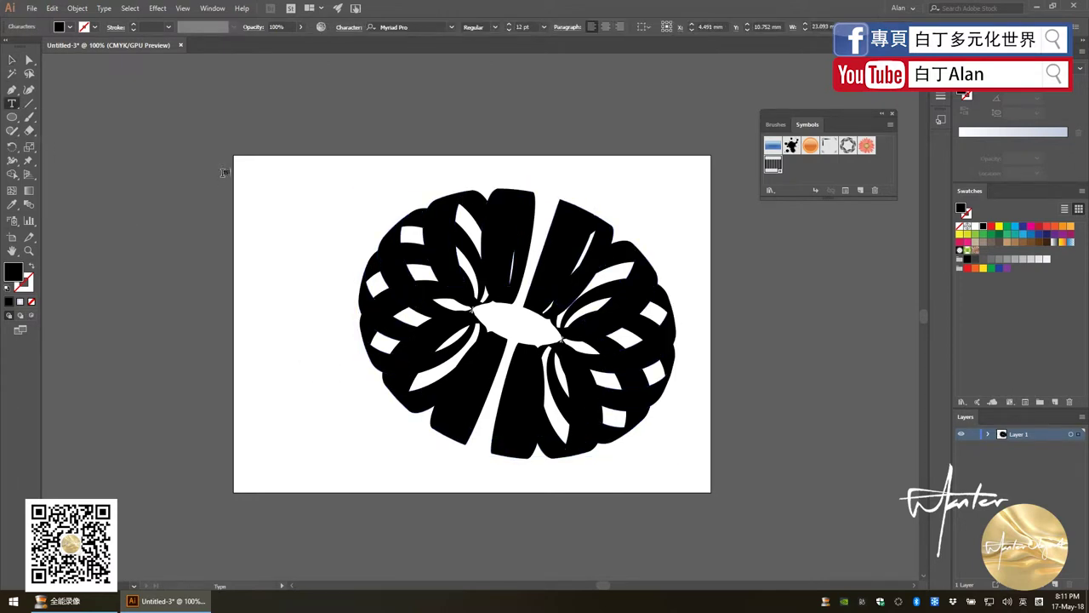
Type the sample text 'dsfdfsdfsd' and enlarge the text line.
type("dsfdfsdfsd")
key("Escape")
left_click_drag(256, 177, 355, 194)
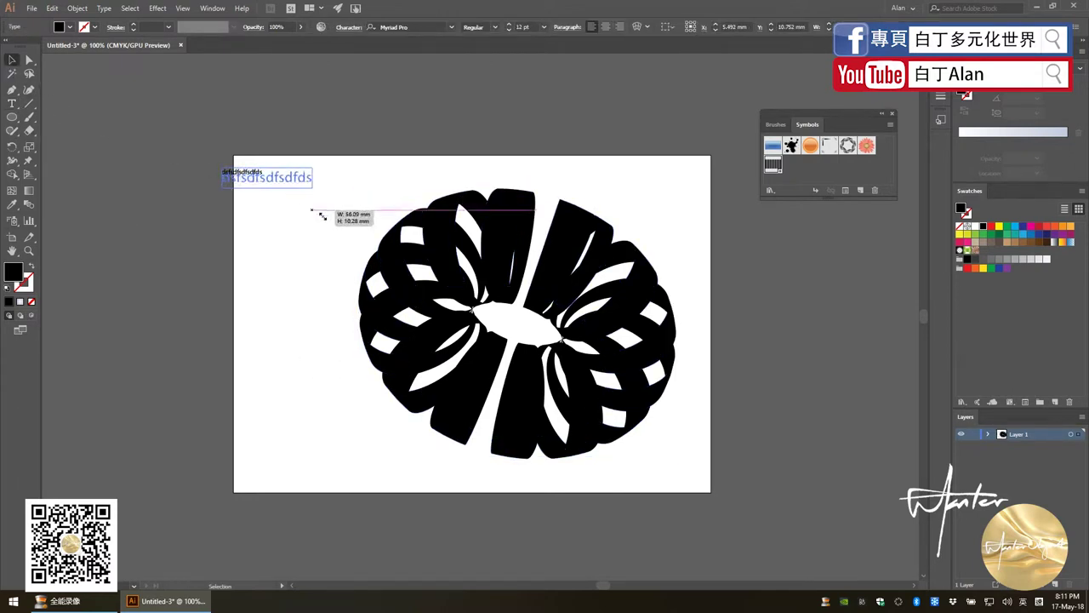
Add a paragraph text box left of the artboard, trim its placeholder lines, and narrow it.
left_click(12, 103)
left_click_drag(111, 258, 273, 414)
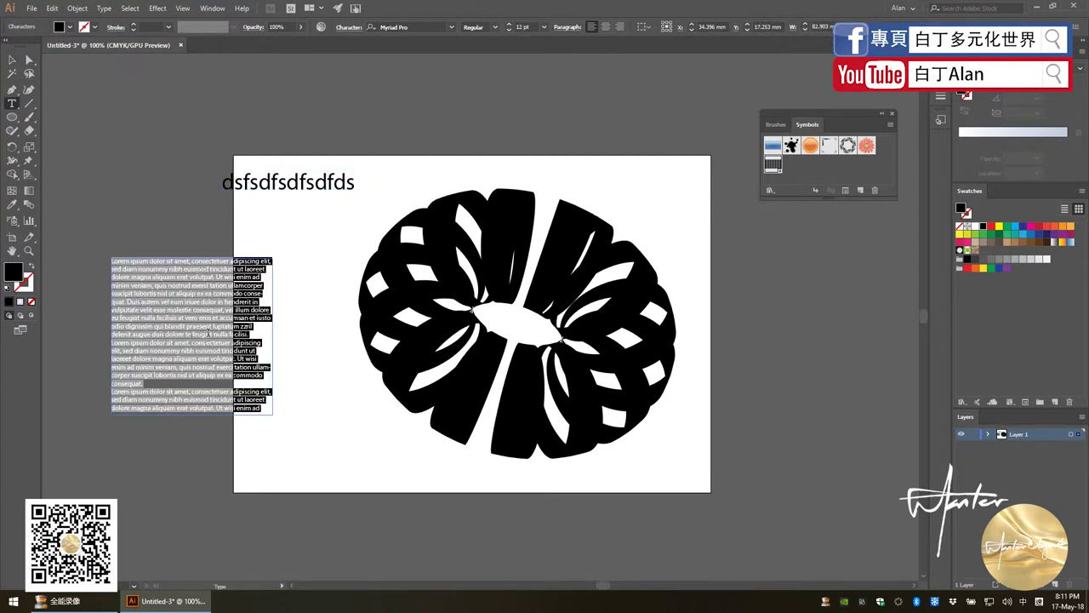
left_click(11, 60)
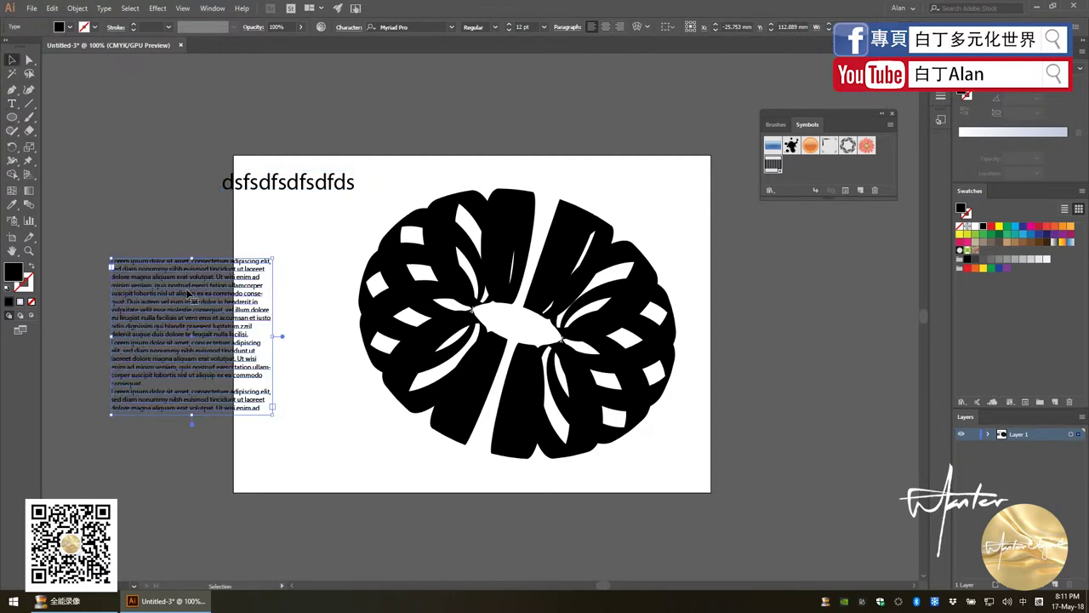
double_click(189, 293)
left_click_drag(154, 285, 210, 310)
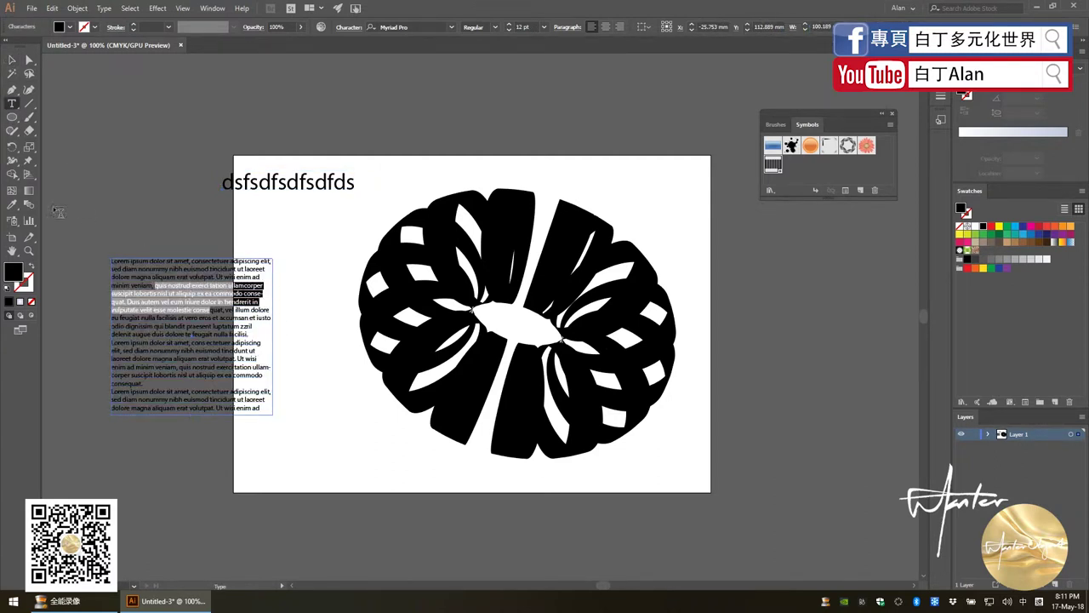
key("BackSpace")
key("ctrl+a")
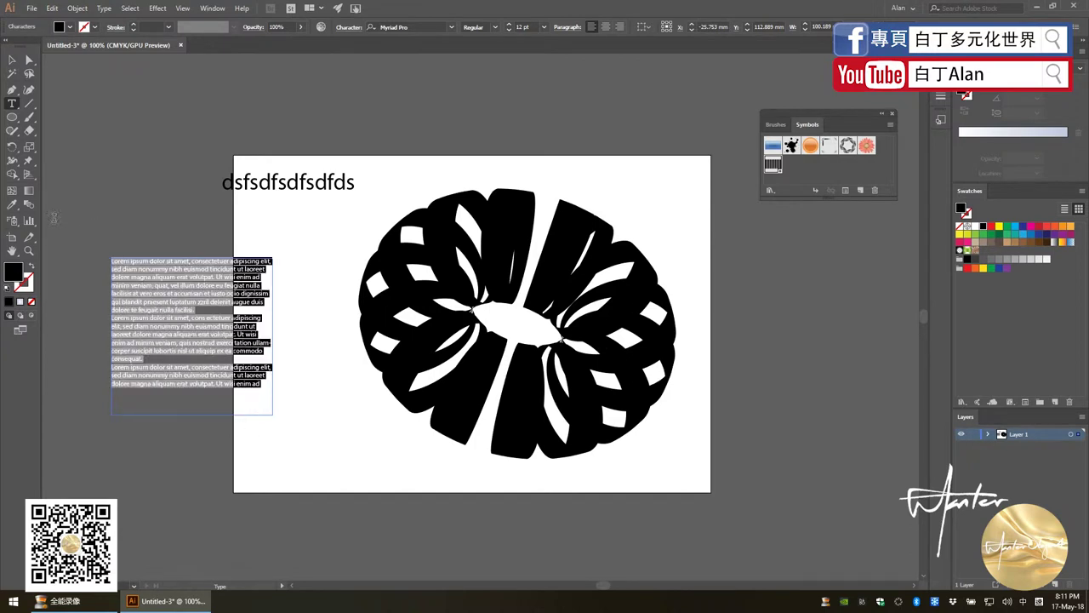
key("Escape")
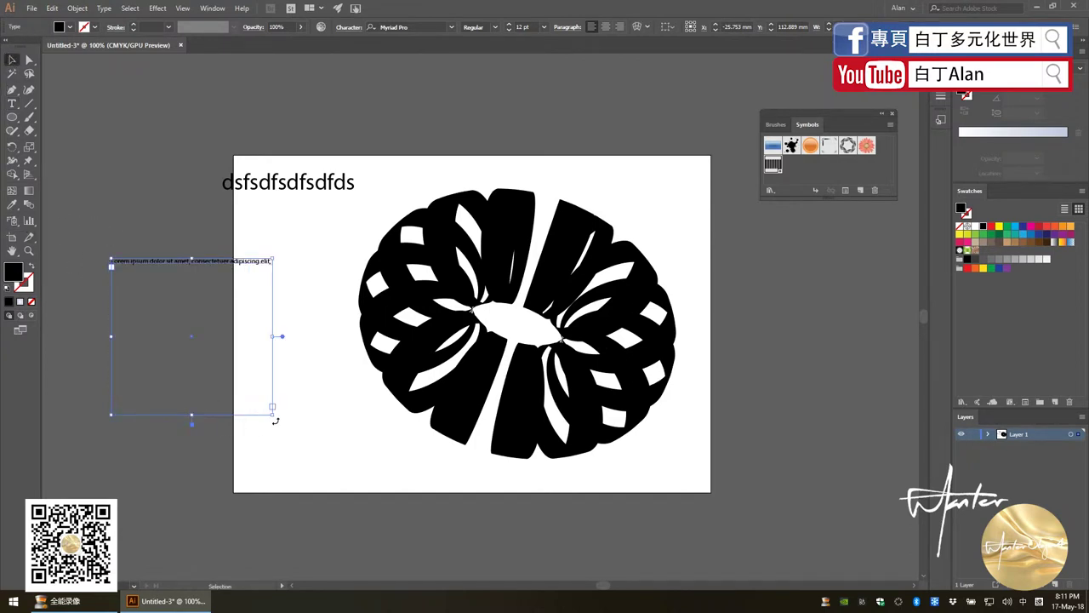
left_click_drag(274, 418, 242, 412)
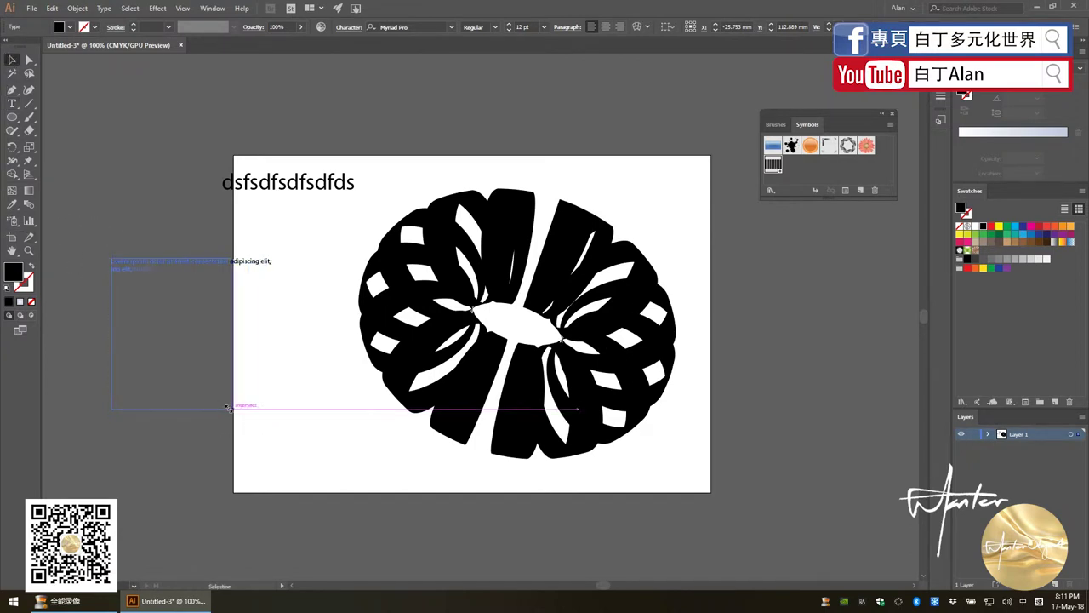
Stretch the headline text taller and delete the Lorem ipsum placeholder text.
left_click(287, 183)
left_click_drag(288, 194, 287, 246)
left_click(217, 324)
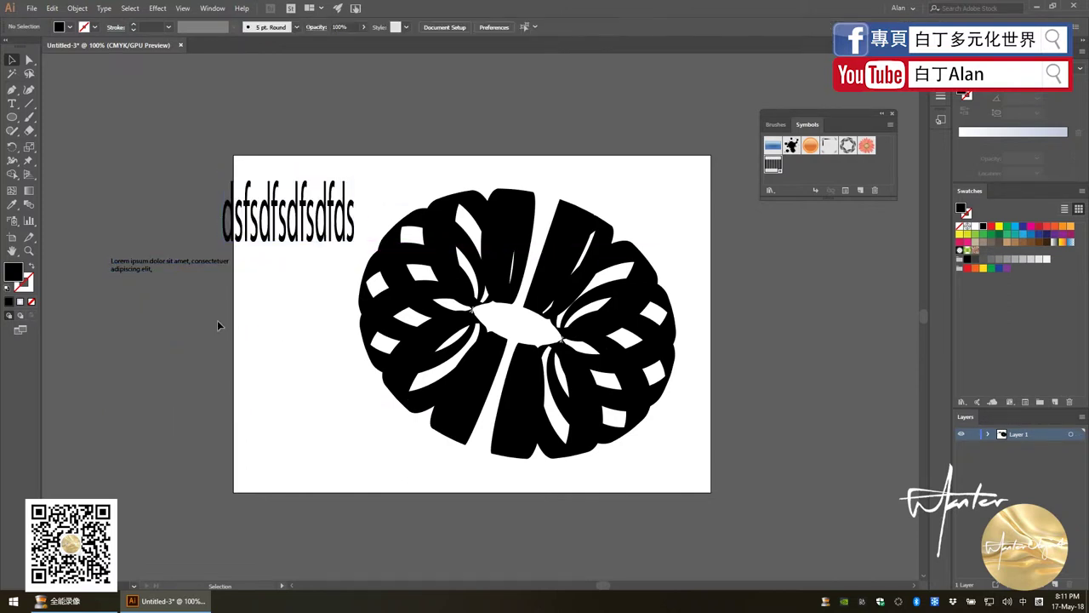
left_click(141, 269)
key("Delete")
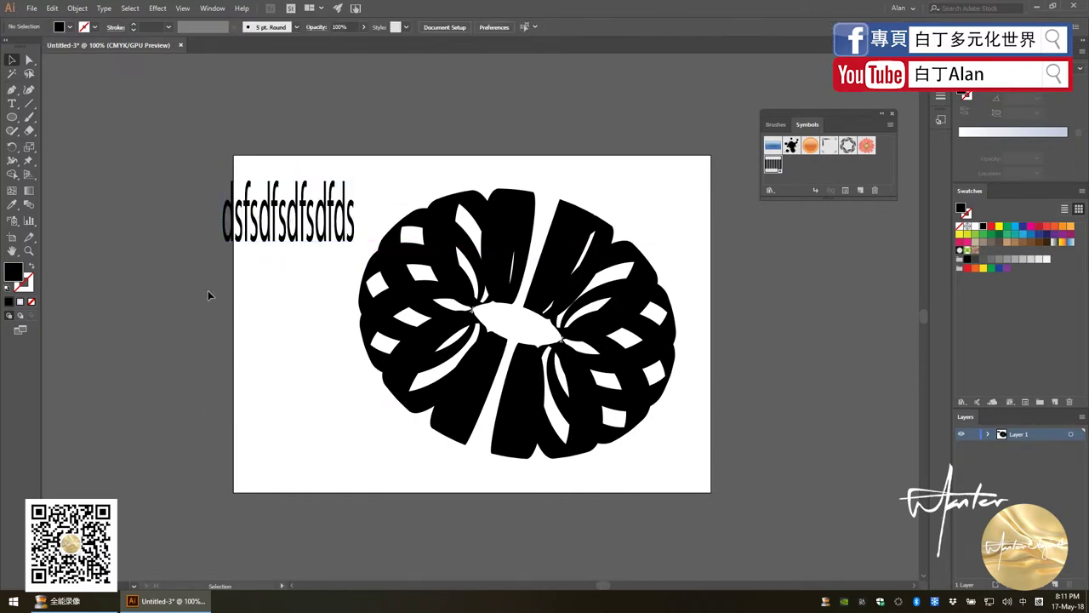
Move the text down beside the flower, positioned to its left.
left_click_drag(288, 213, 242, 375)
left_click(242, 376)
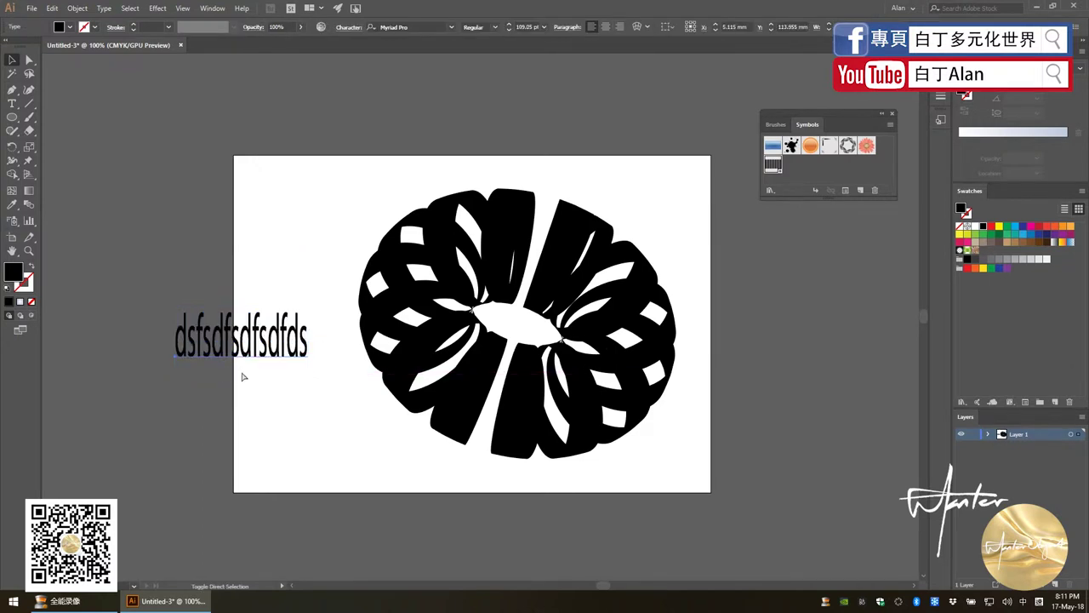
left_click(243, 376)
left_click_drag(255, 338, 240, 343)
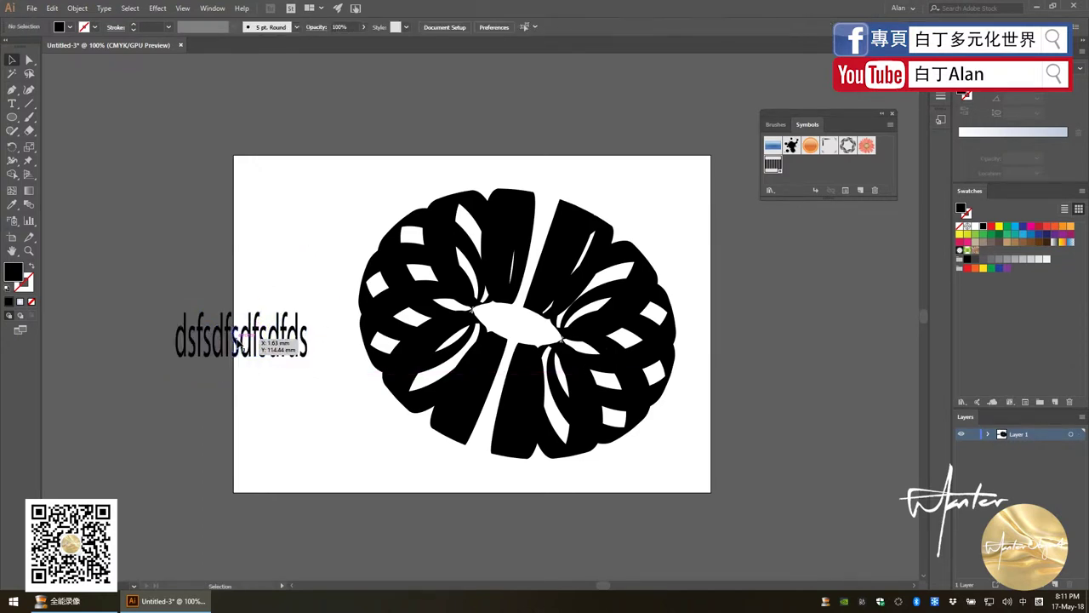
left_click(265, 397)
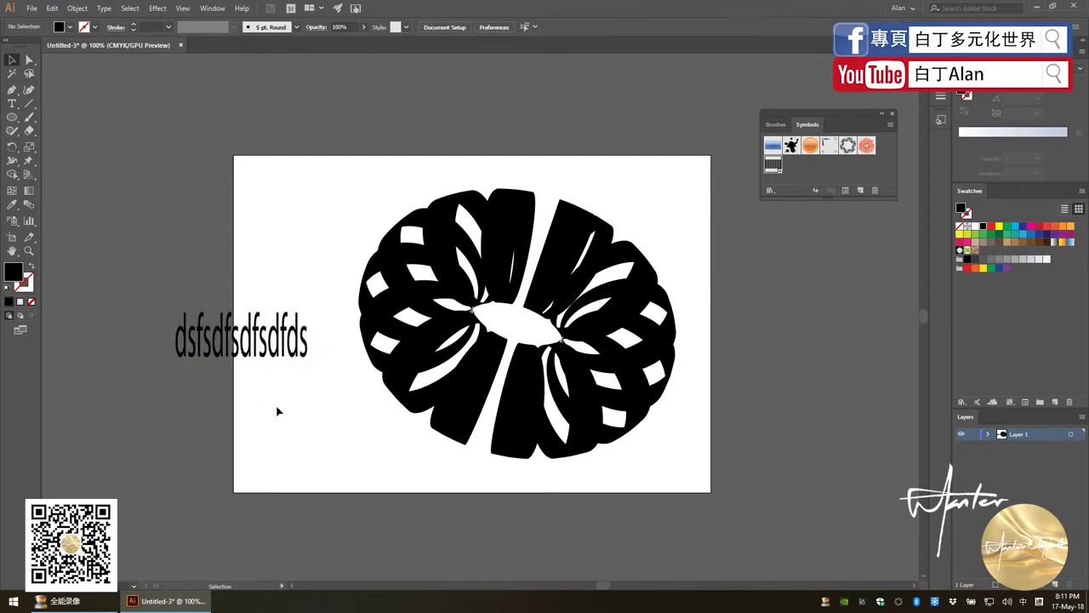
Drop the letter d below the line and add a dot beside it in Isolation Mode.
mouse_move(281, 360)
left_mouse_down()
mouse_move(283, 396)
mouse_move(323, 389)
left_mouse_up()
scroll(309, 383, "up", 2)
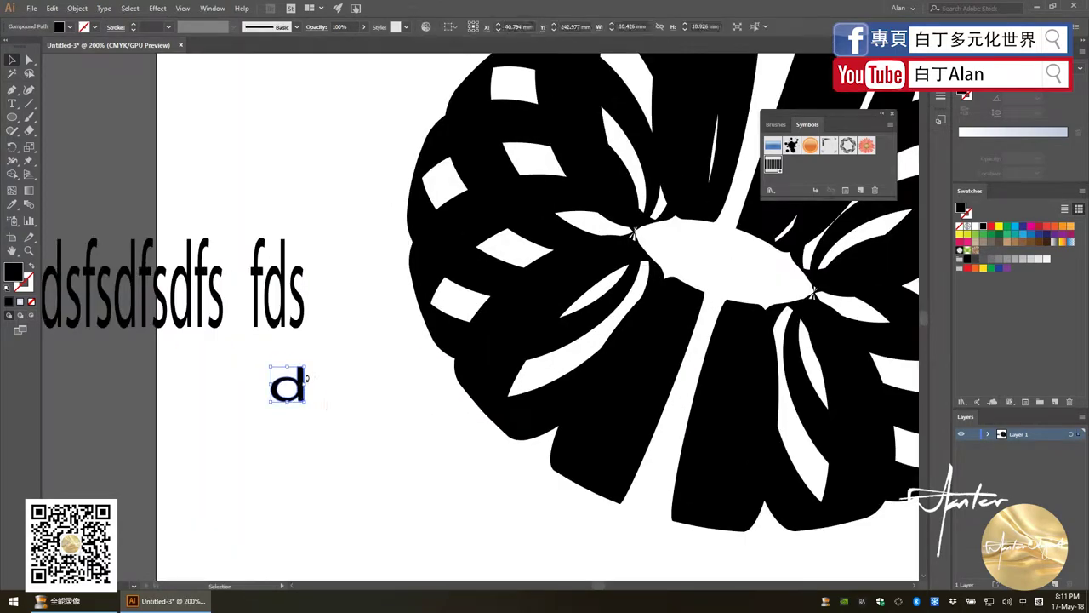
double_click(289, 387)
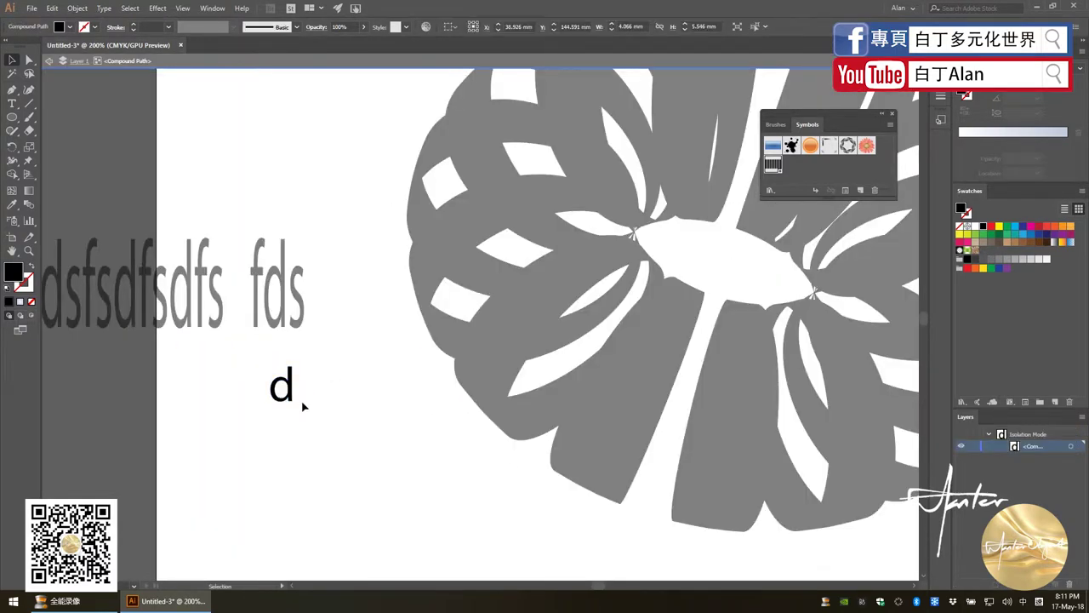
double_click(303, 406)
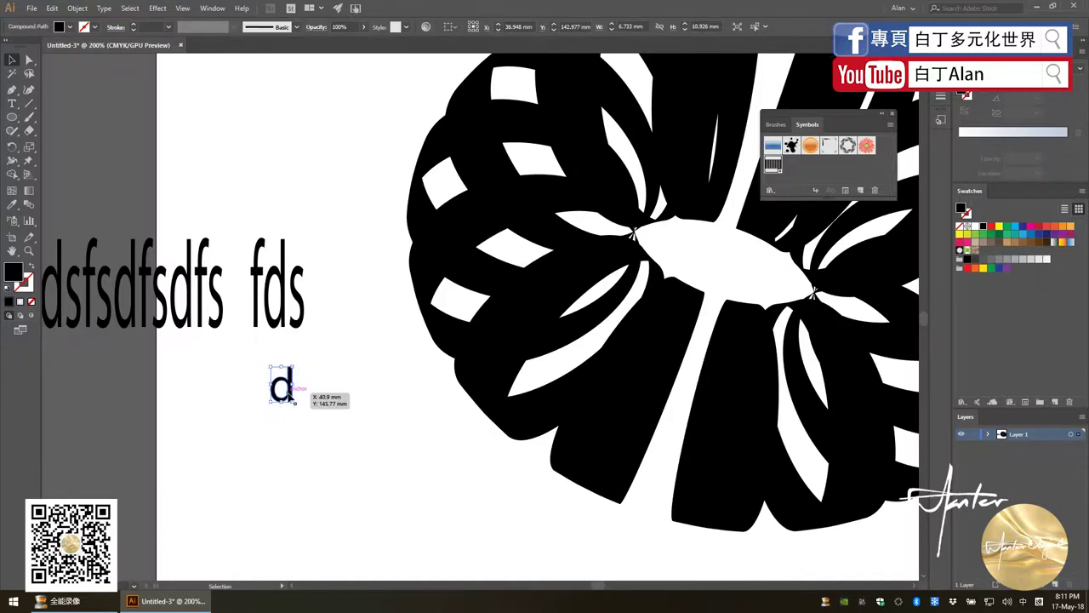
double_click(289, 392)
left_click_drag(290, 393, 320, 390)
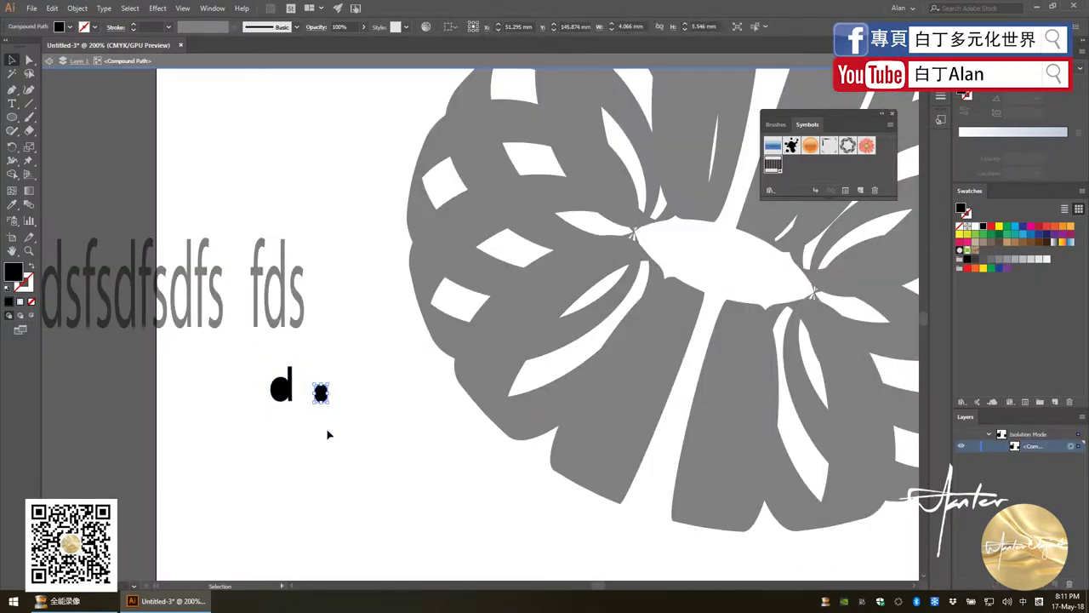
double_click(345, 452)
scroll(402, 461, "down", 2)
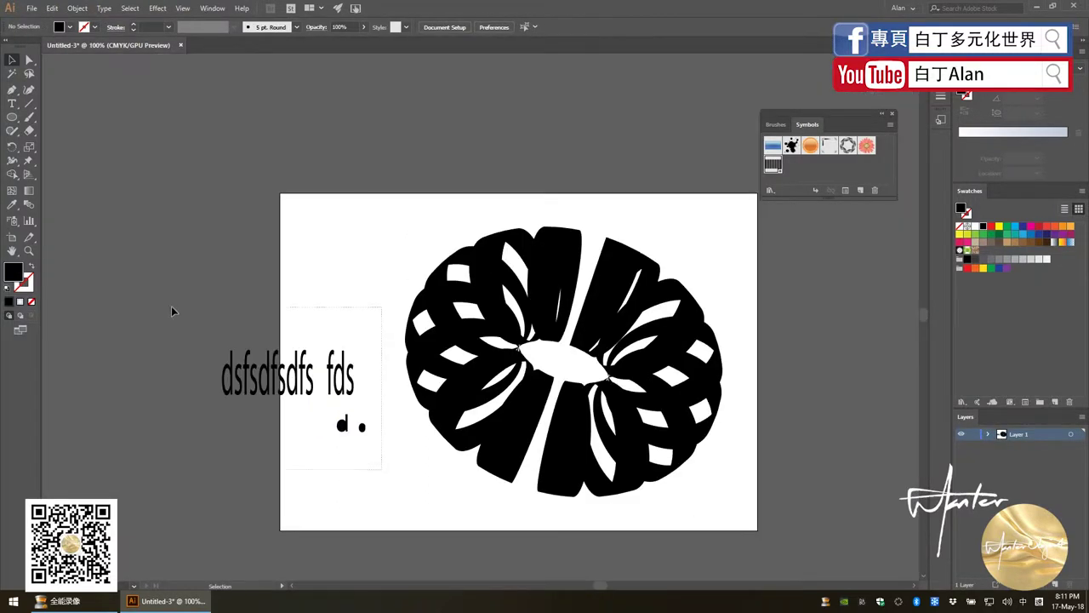
left_click_drag(171, 311, 255, 366)
Delete the outlined text and reset a lower-left band's fill to black.
key("Delete")
left_click(470, 403)
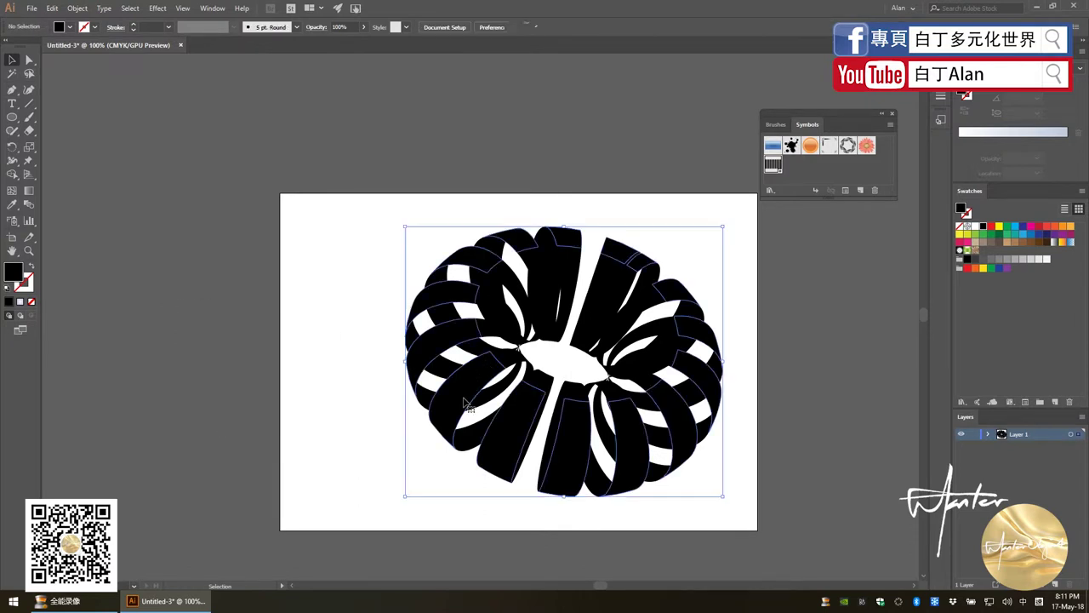
left_click_drag(424, 407, 426, 406)
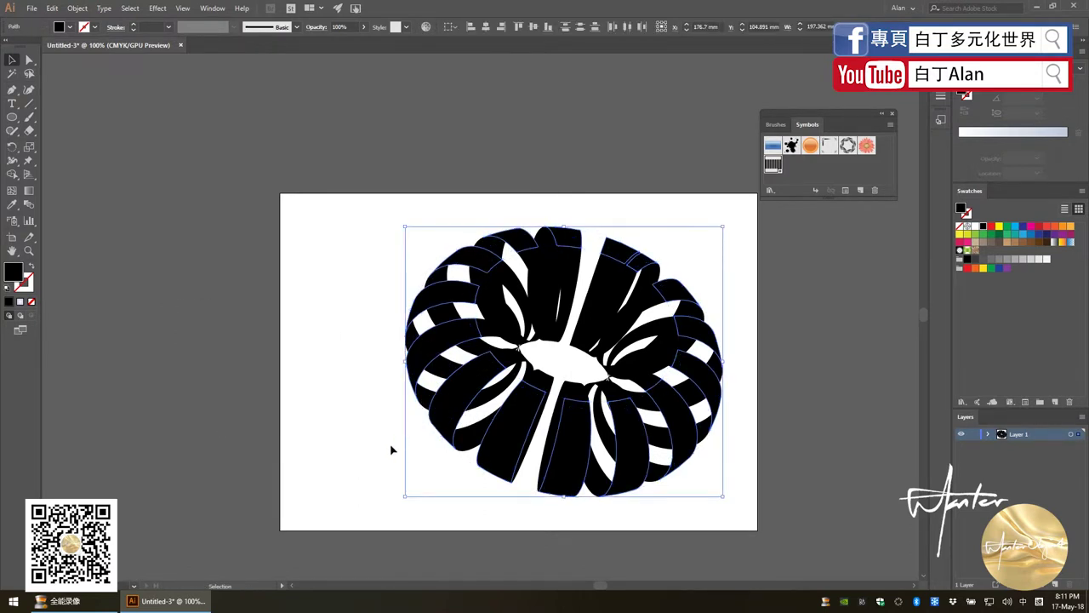
left_click(502, 402)
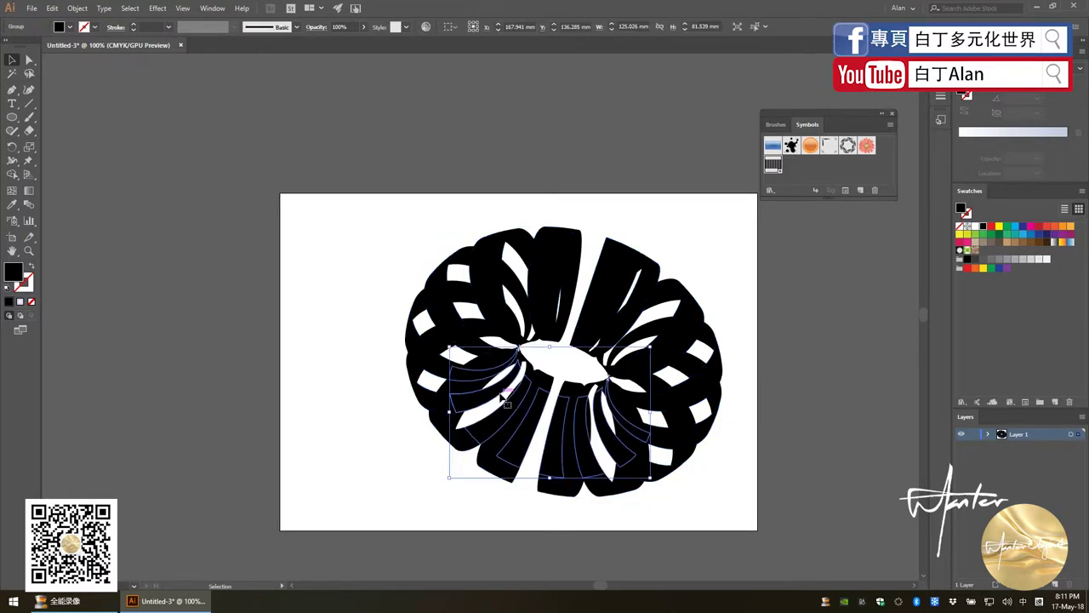
left_click(451, 377)
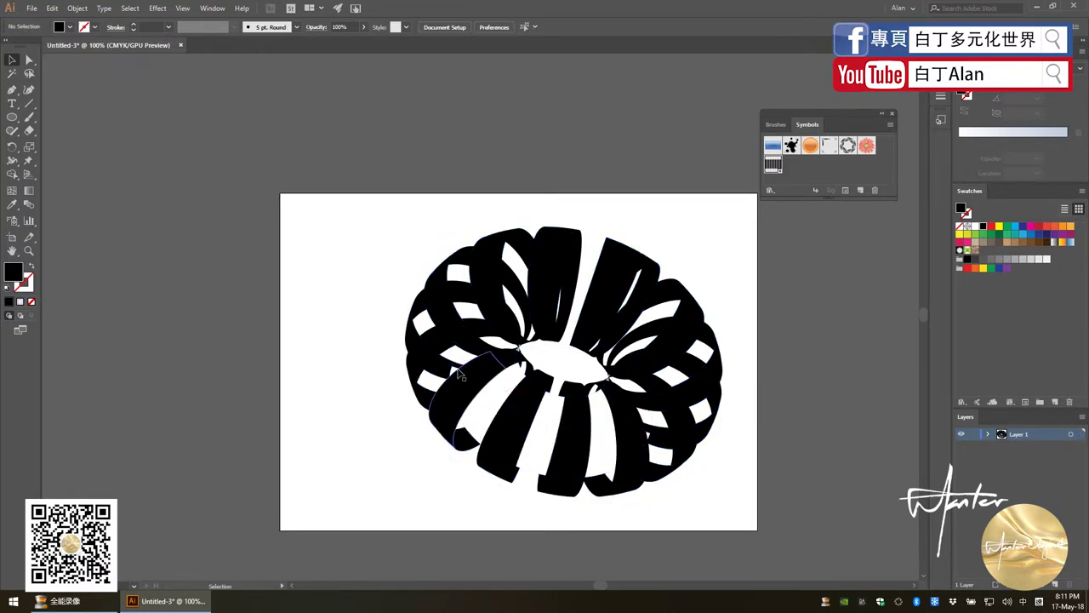
left_click(457, 374)
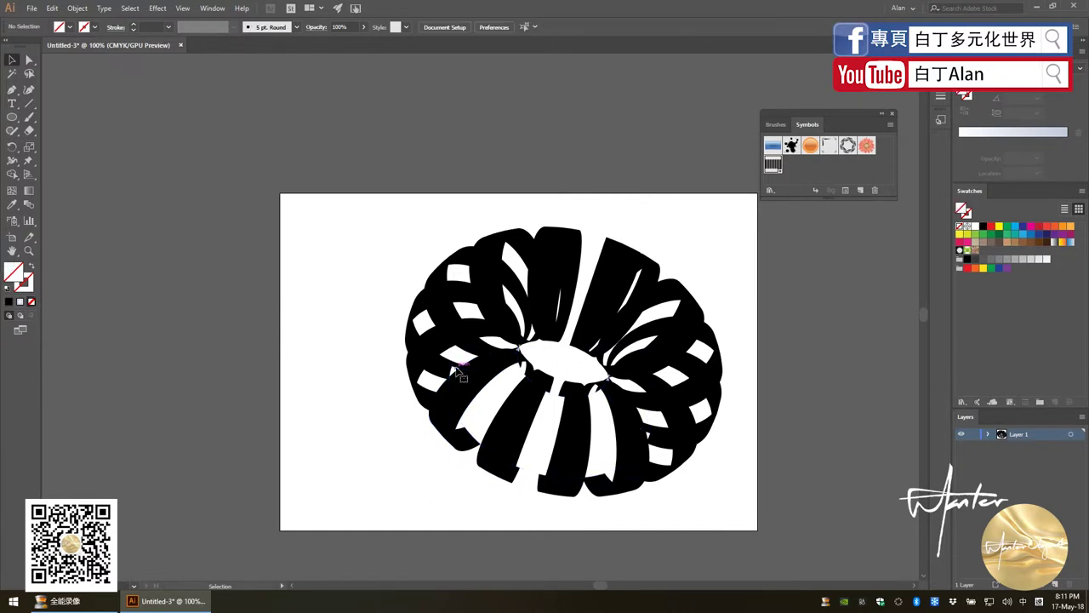
left_click(463, 363)
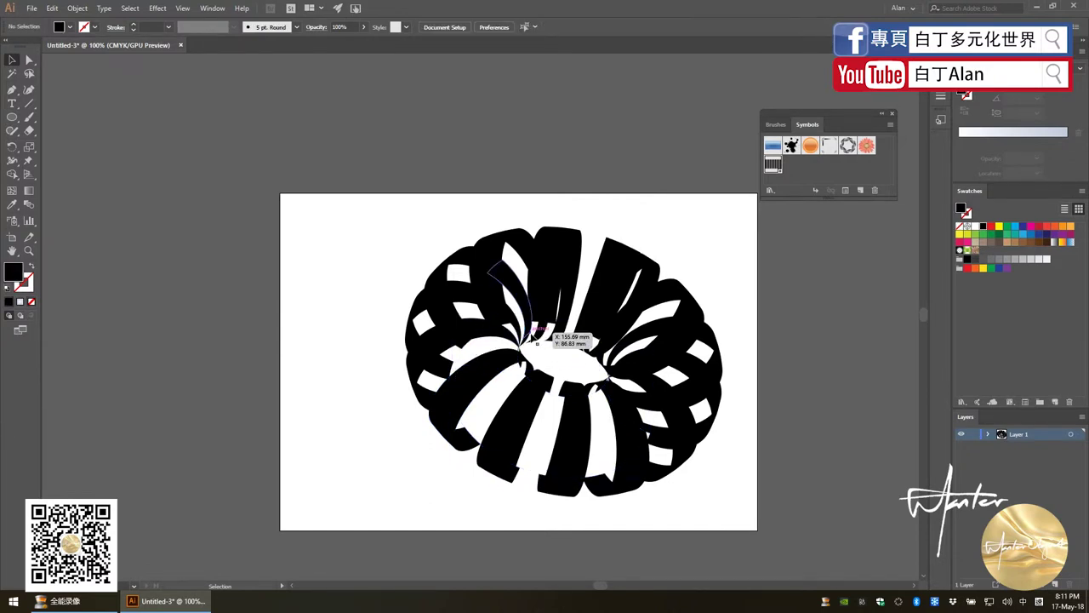
Duplicate the flower off to the left as a test, then delete the copy.
left_click(538, 337)
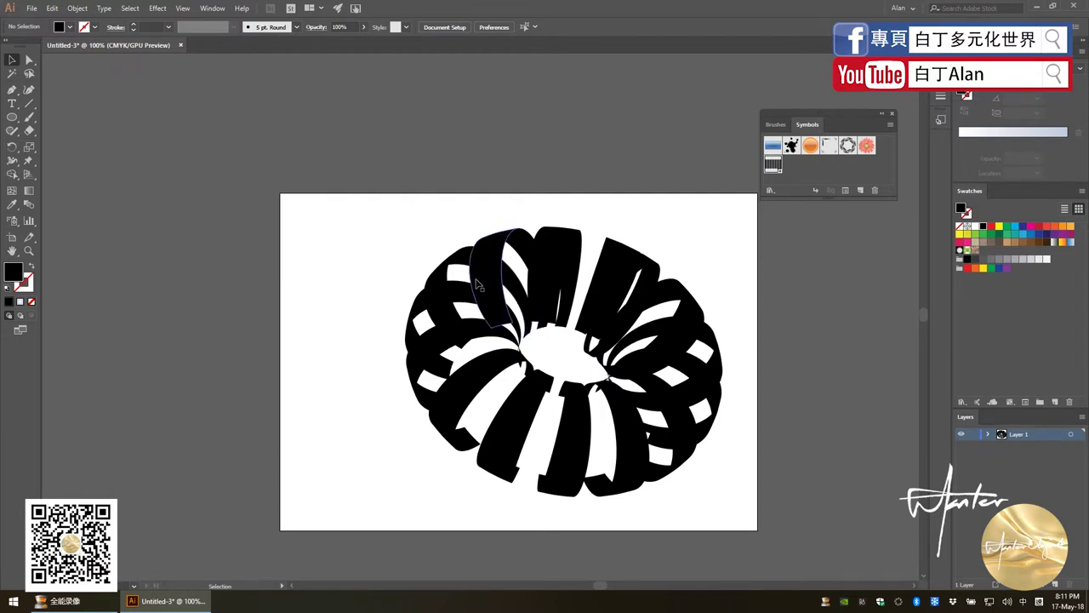
left_click(482, 283)
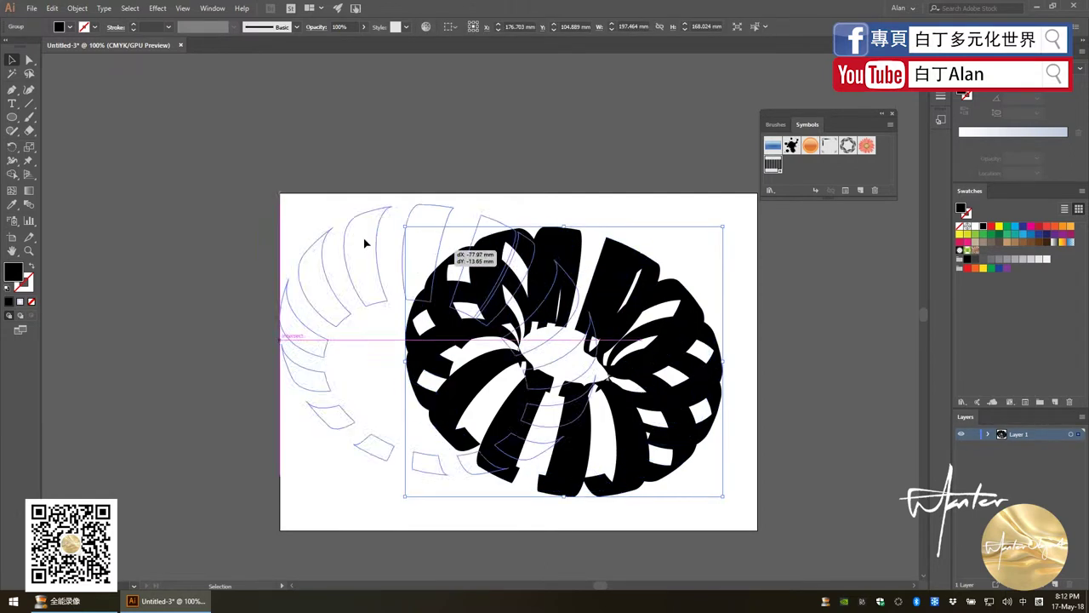
left_click_drag(482, 284, 322, 251)
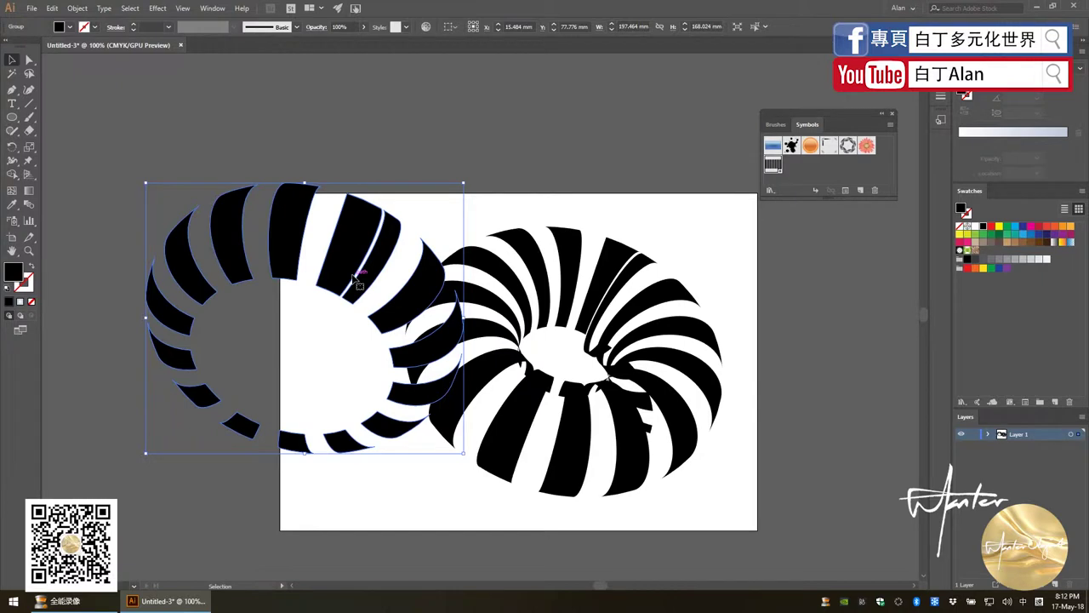
key("Delete")
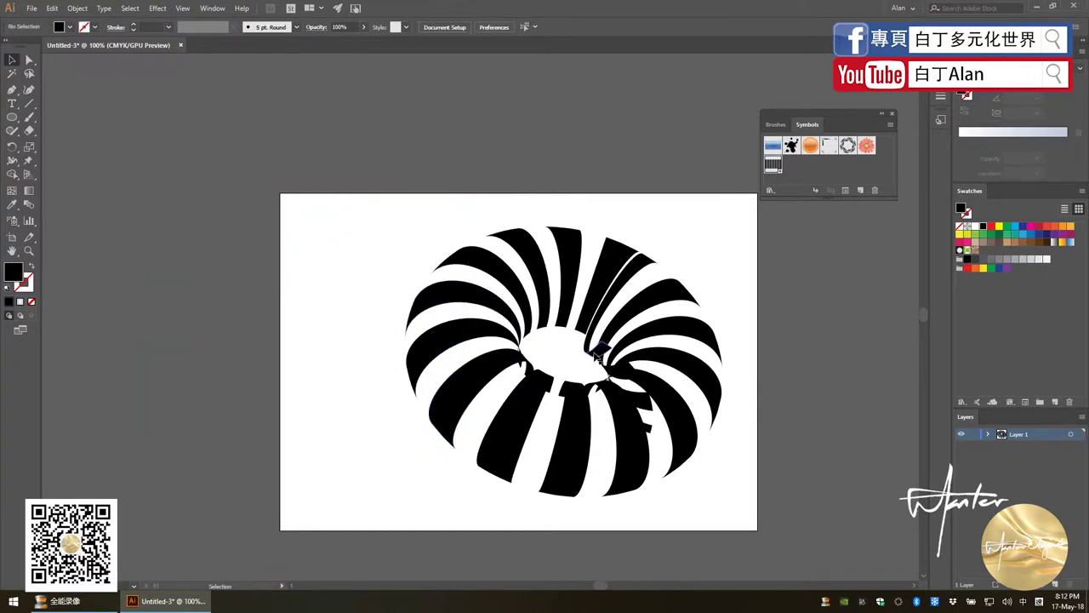
Delete the stray fragments around the donut's inner hole and zoom to check the artboard.
scroll(599, 357, "down", 1)
scroll(564, 327, "up", 2)
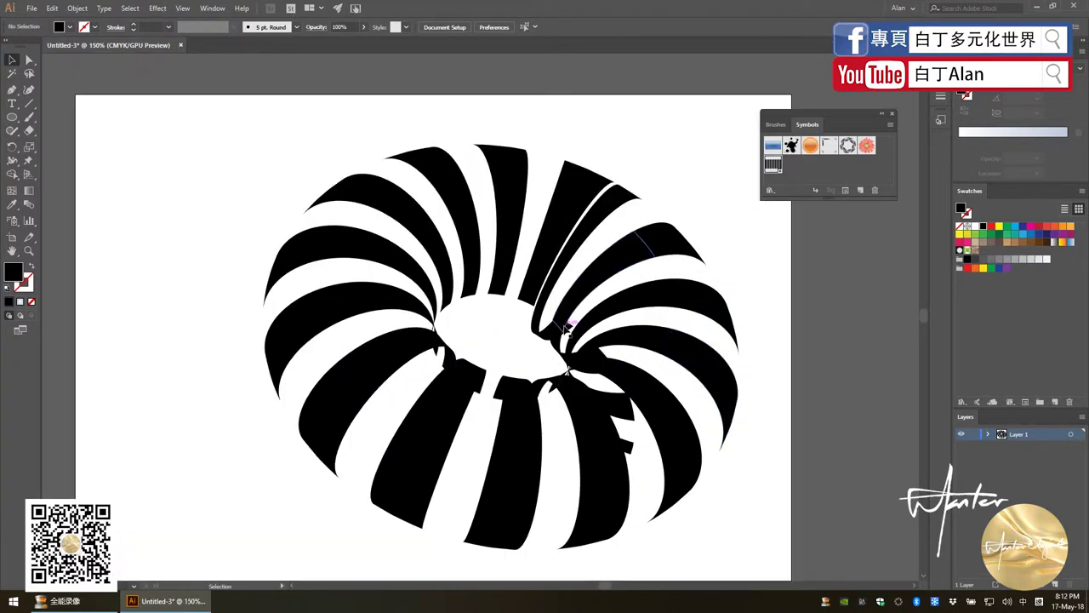
left_click(557, 336)
key("Delete")
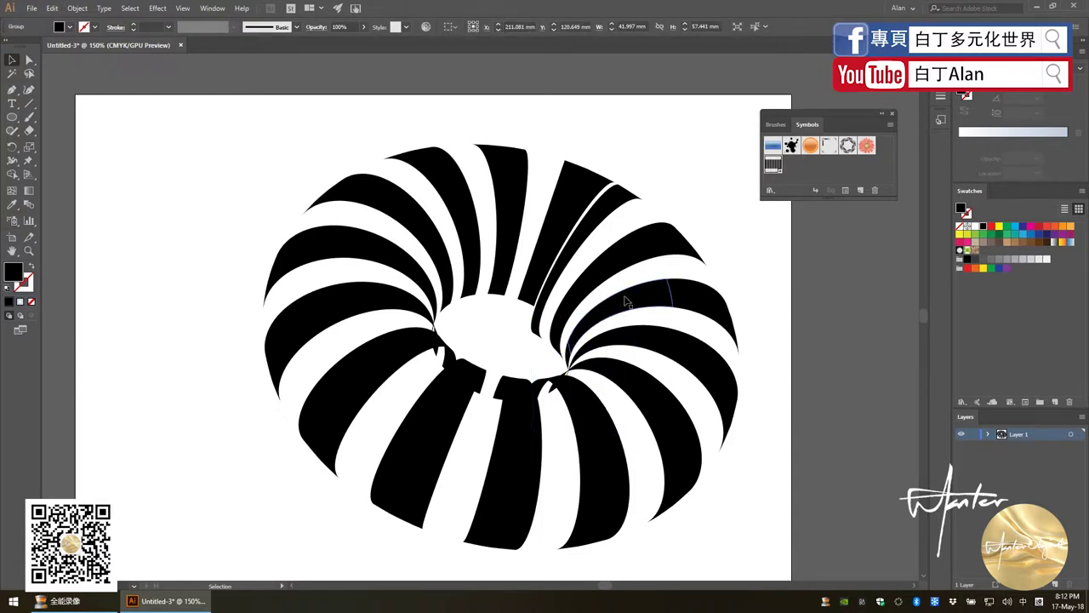
key("ctrl+shift+a")
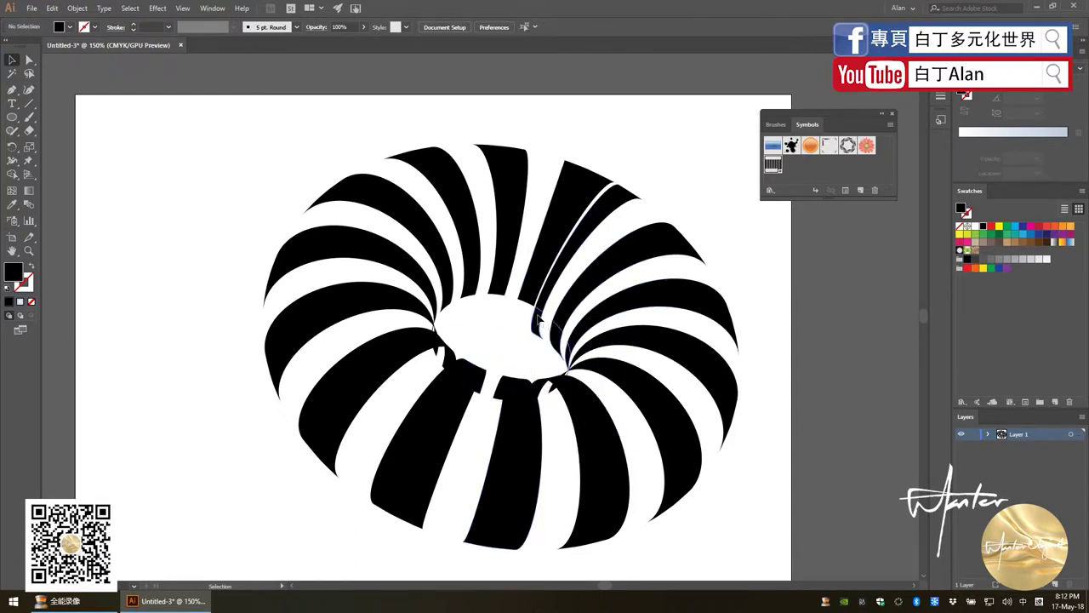
key("ctrl+minus")
key("ctrl+minus")
key("ctrl+minus")
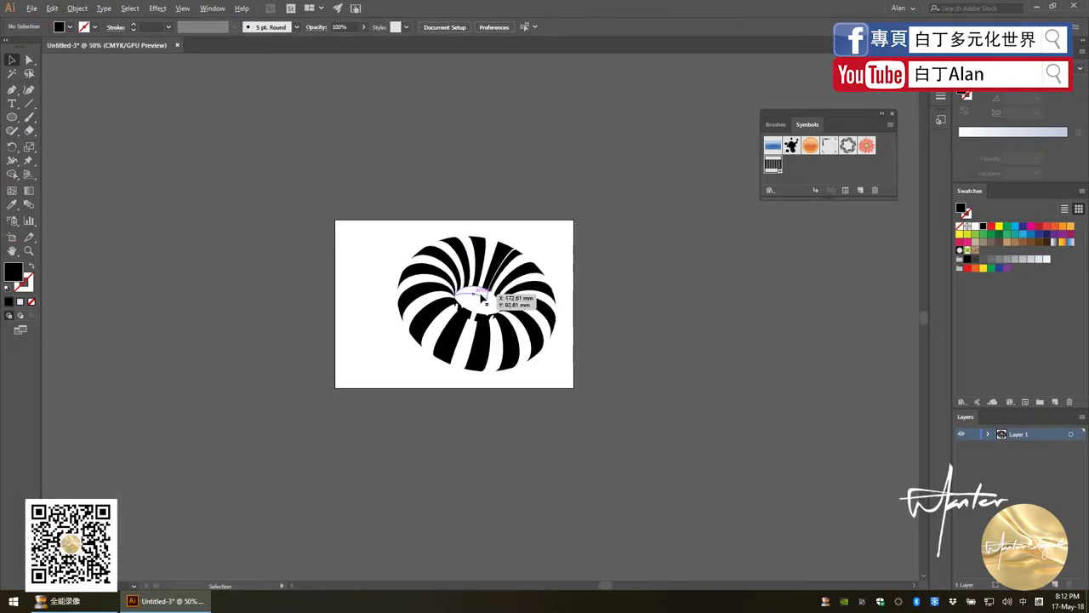
key("ctrl+equal")
scroll(573, 290, "up", 1, "alt")
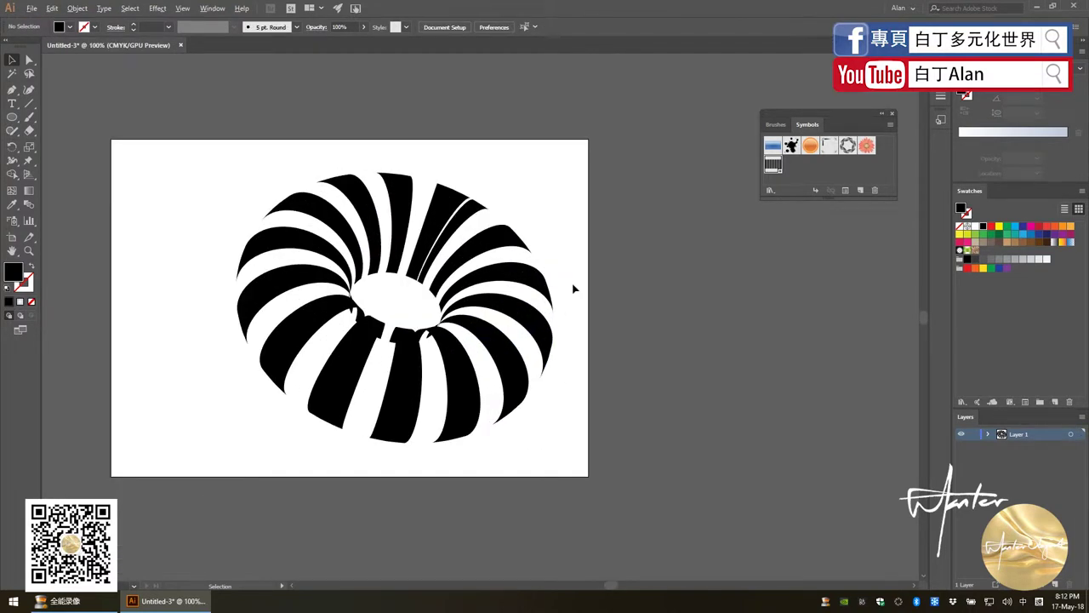
scroll(573, 290, "down", 1, "alt")
scroll(502, 258, "up", 2, "alt")
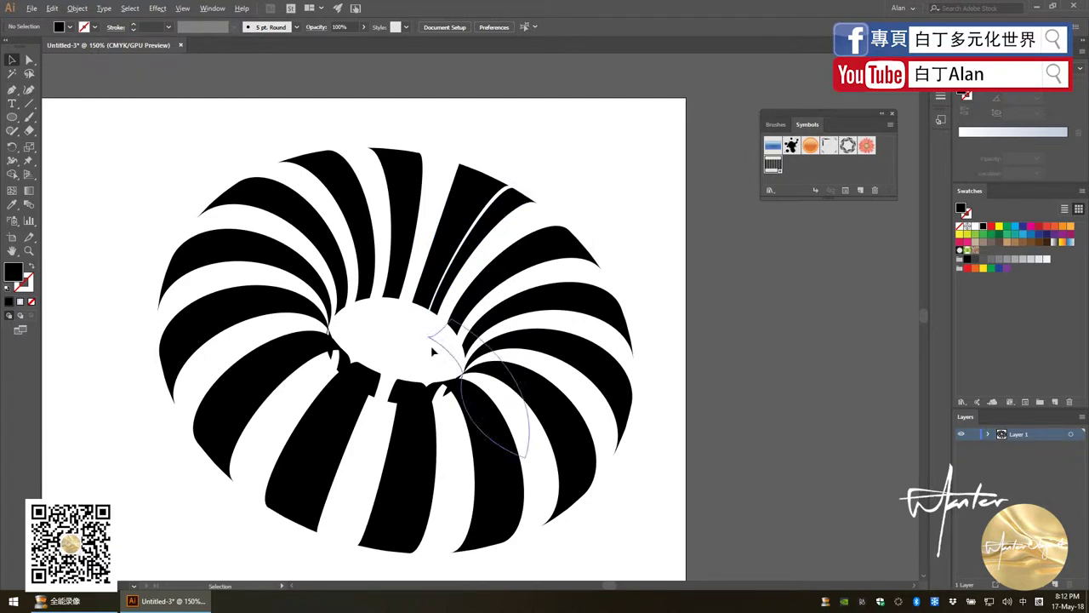
scroll(522, 242, "down", 1, "alt")
scroll(522, 247, "up", 2, "alt")
Colour a single stripe on the donut's right side yellow.
left_click(508, 250)
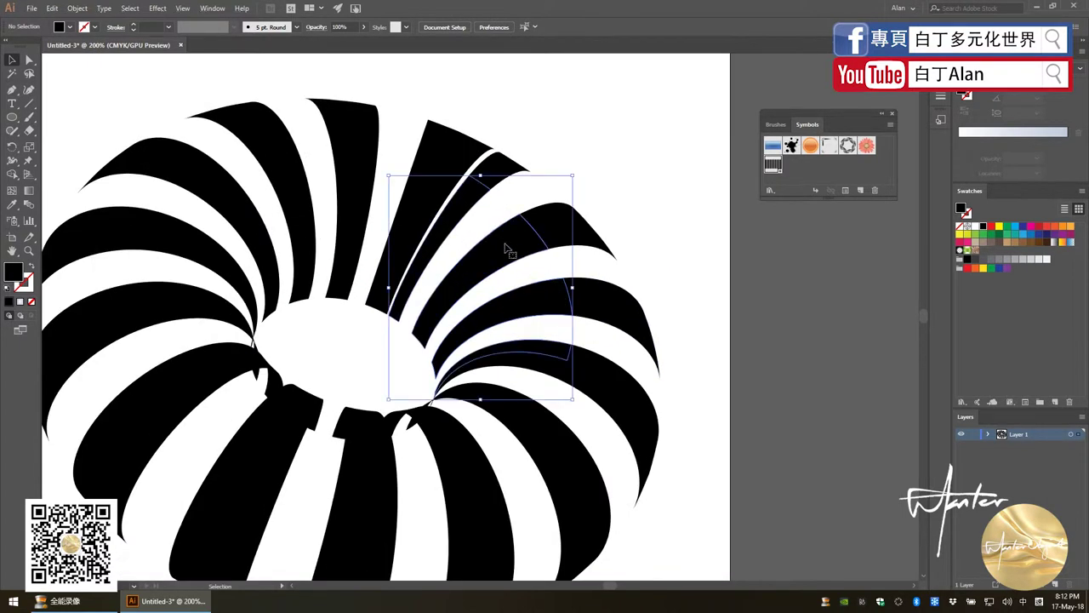
left_click(598, 297)
scroll(598, 297, "down", 1)
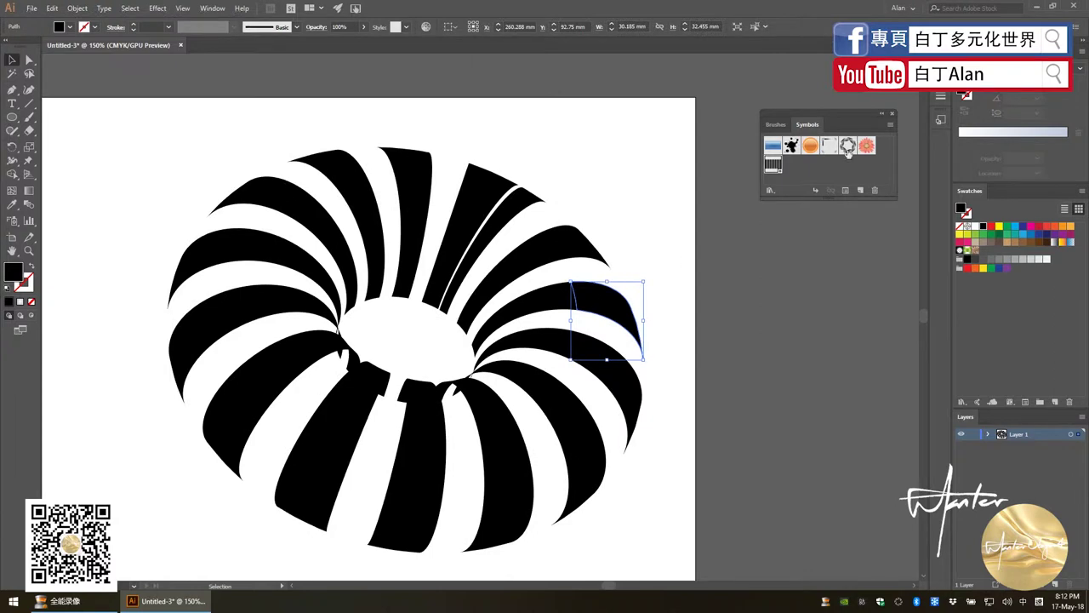
left_click(999, 226)
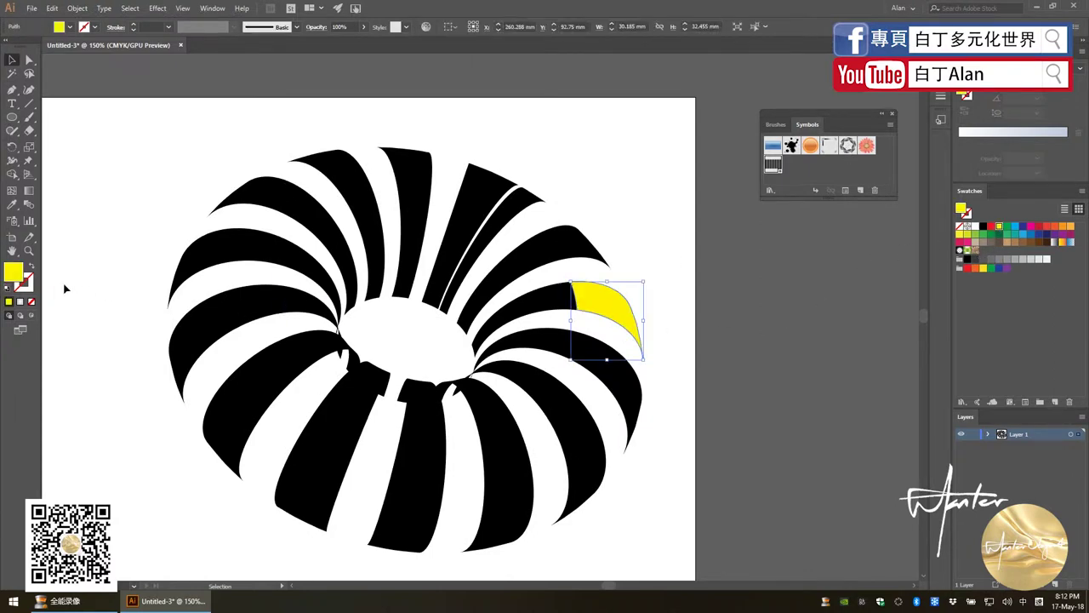
left_click(703, 393)
Try a yellow-orange gradient fill on the whole donut, then undo it.
scroll(704, 393, "down", 1)
left_click_drag(708, 537, 232, 178)
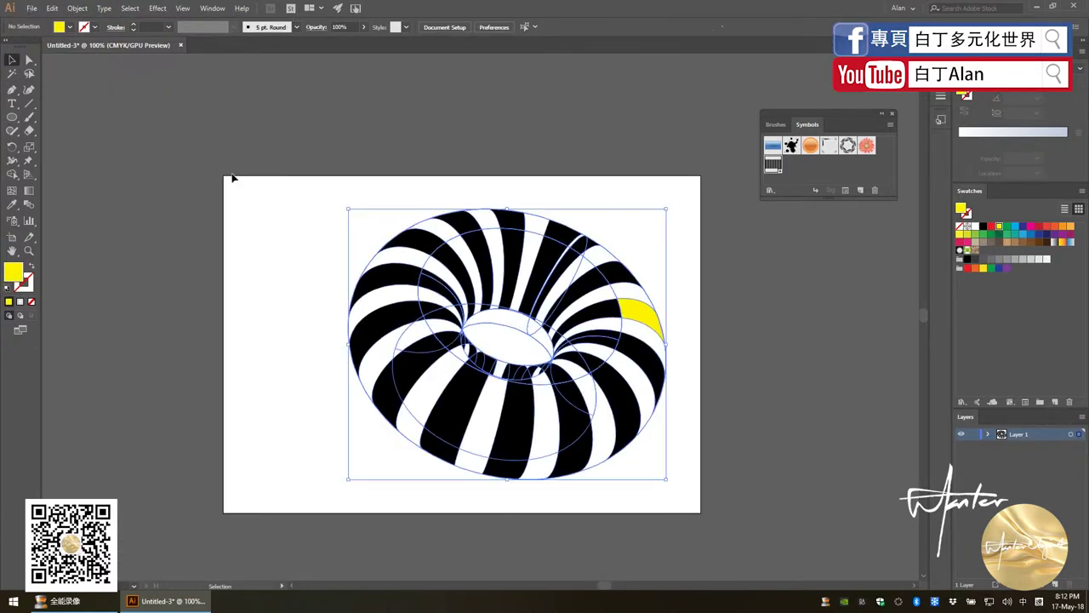
left_click(1061, 242)
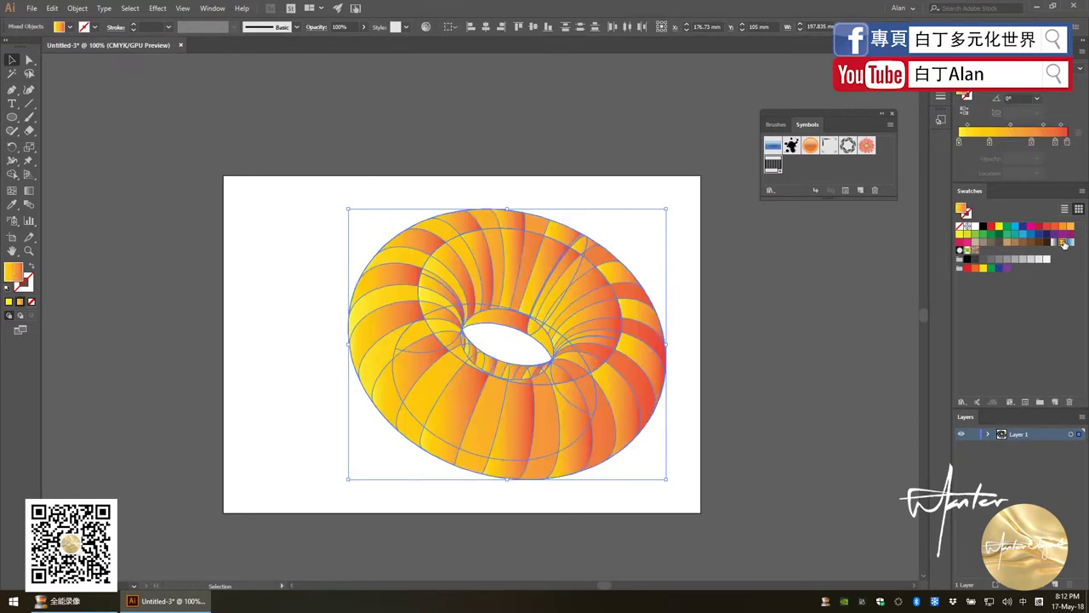
left_click(841, 356)
key("ctrl+z")
Make black the current fill colour and select the whole donut.
left_click(687, 406)
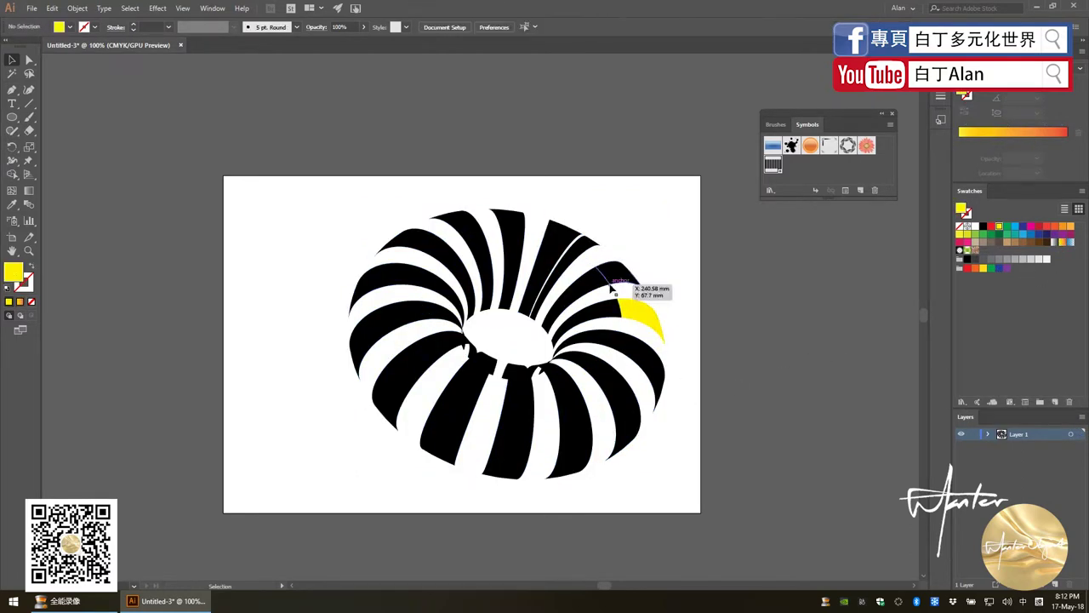
left_click(611, 289)
left_click(721, 434)
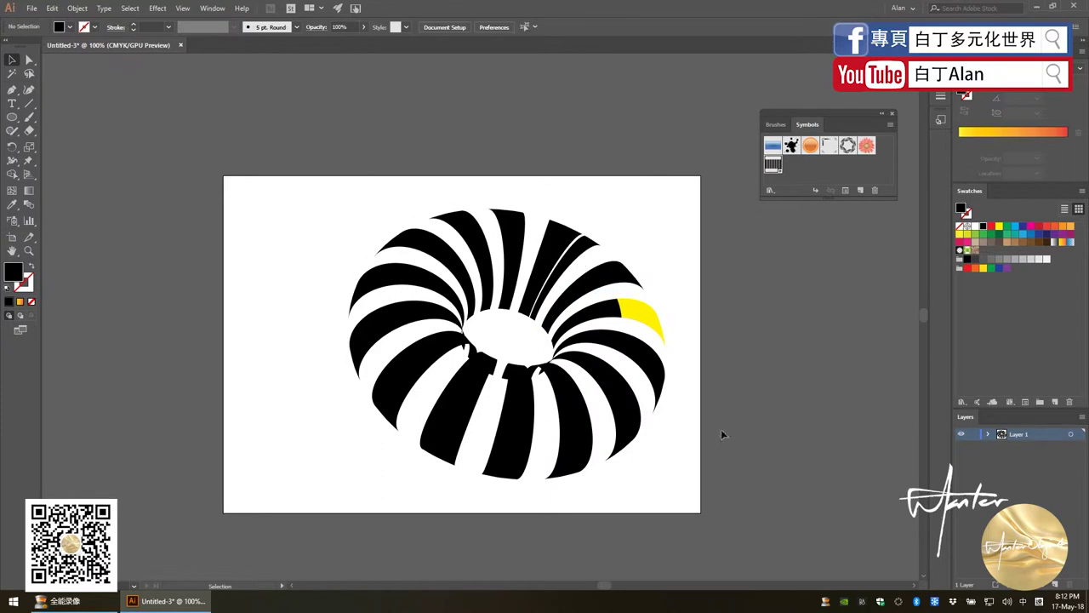
left_click_drag(185, 131, 506, 260)
scroll(511, 271, "down", 1)
scroll(442, 349, "up", 2)
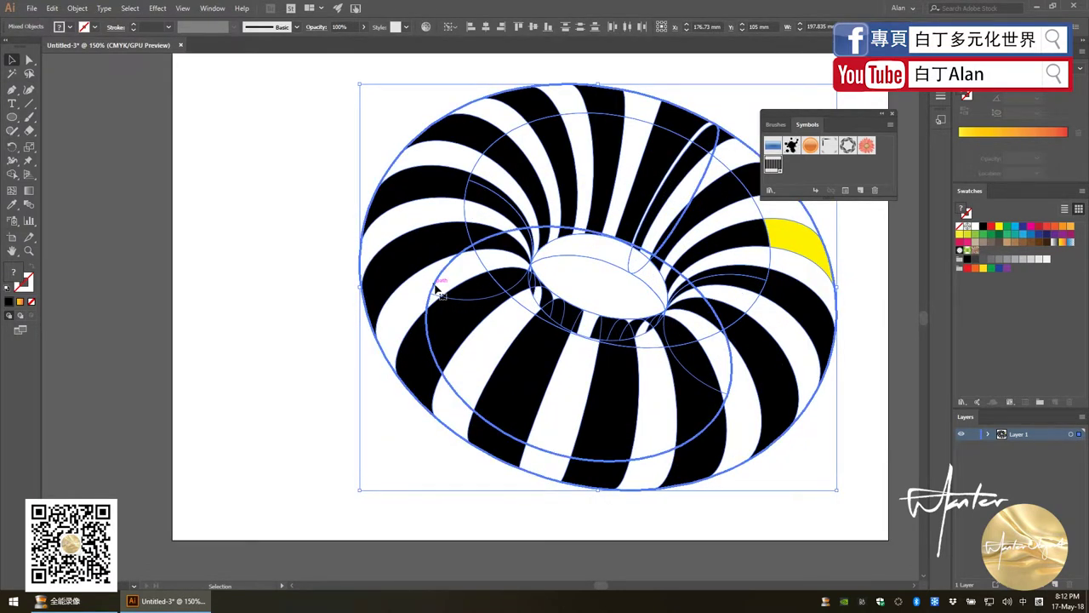
key("Delete")
key("ctrl+z")
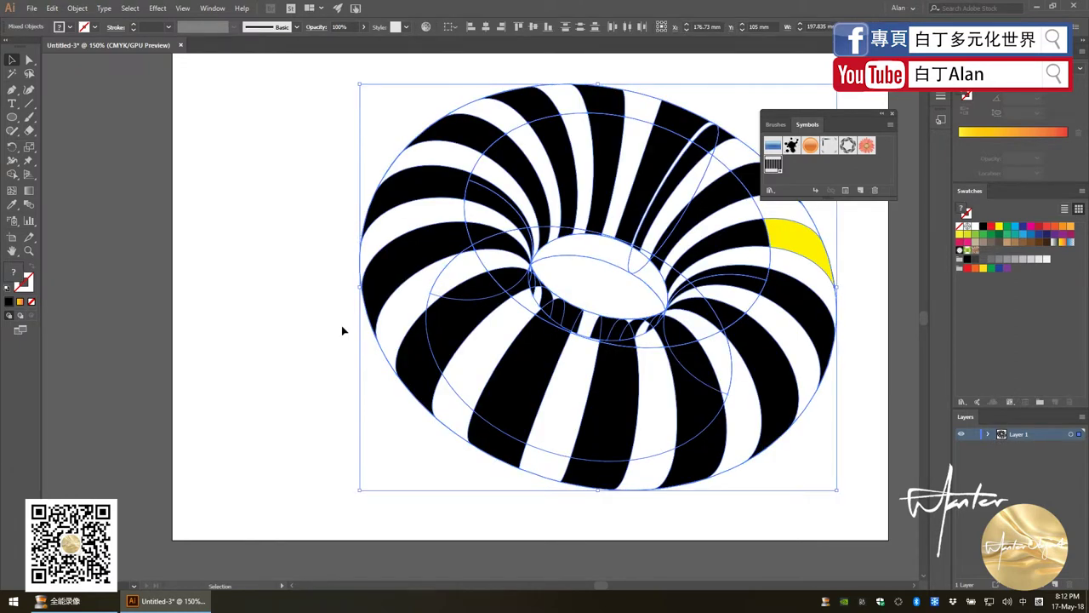
left_click(343, 330)
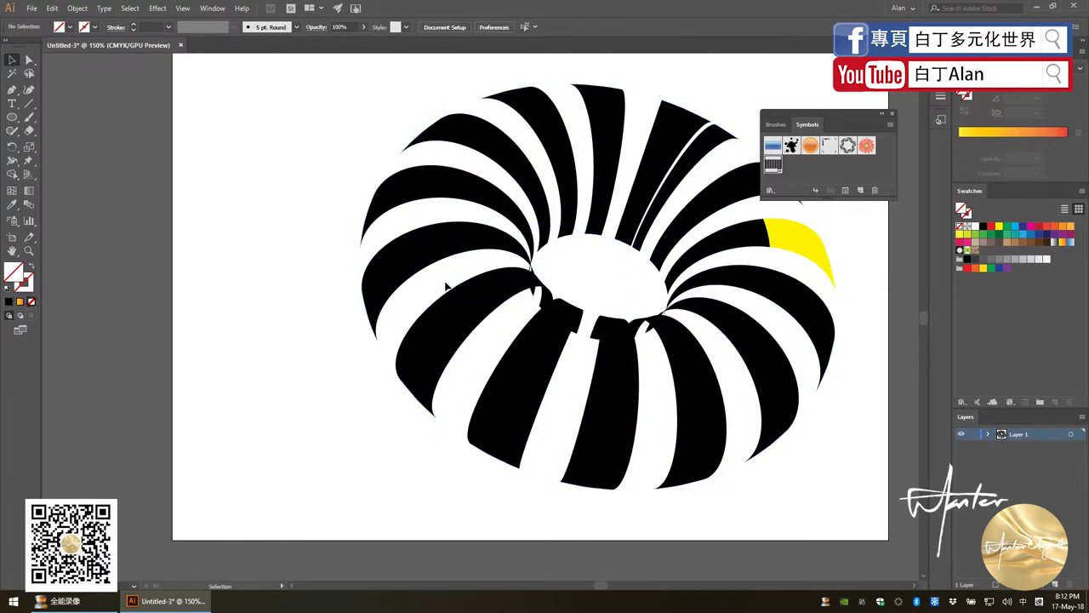
left_click(516, 354)
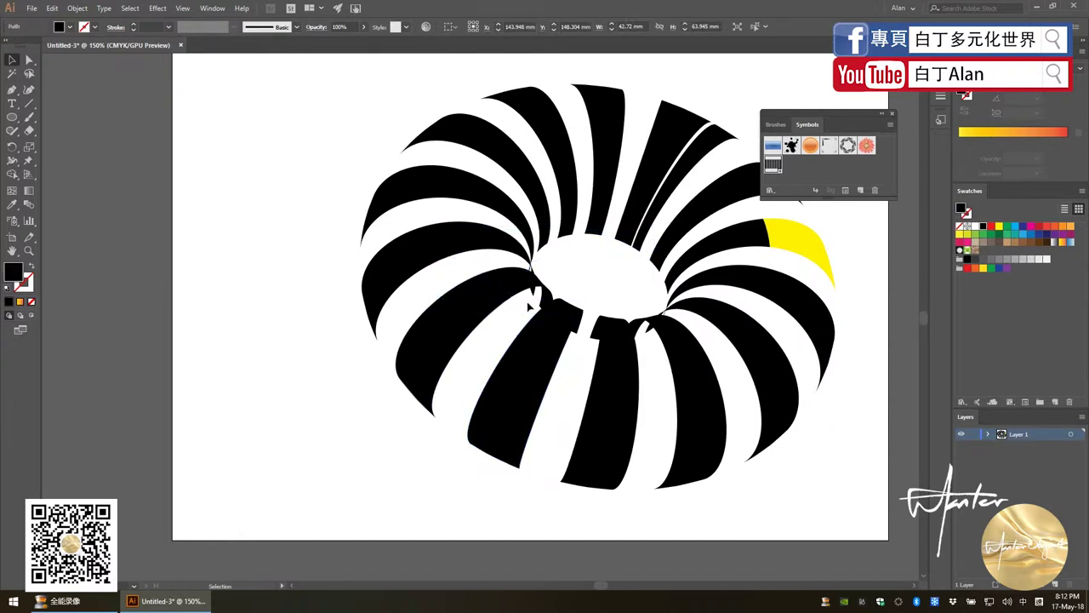
key("ctrl+a")
key("ctrl+shift+a")
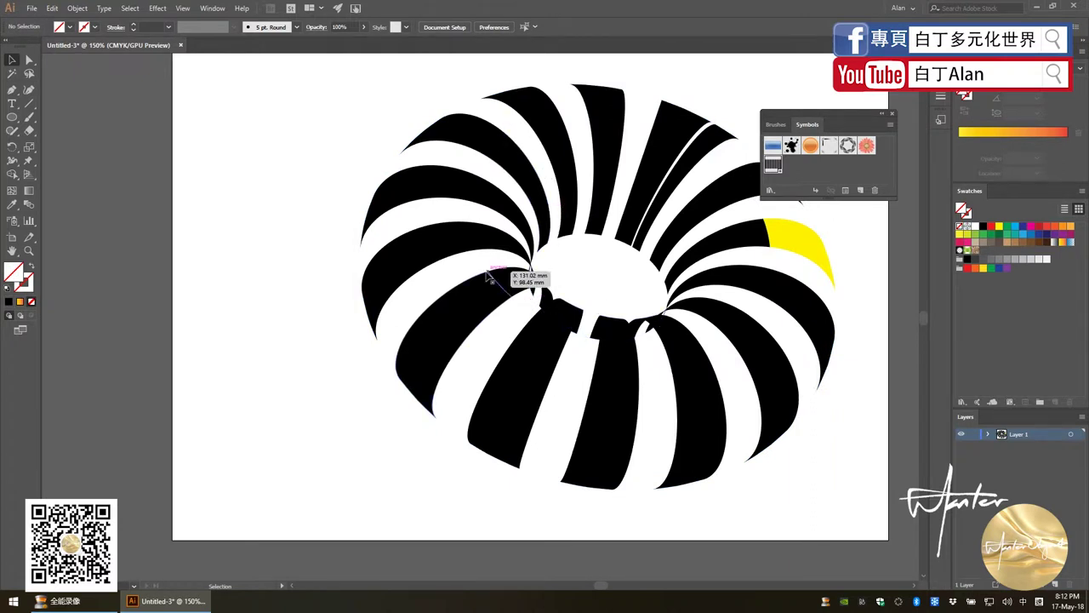
key("ctrl+y")
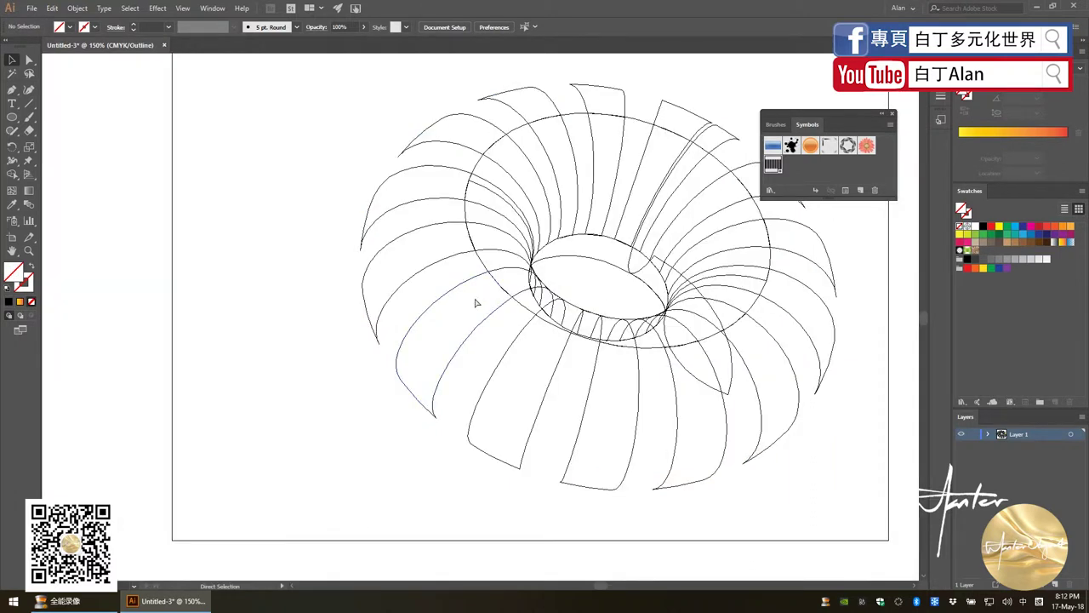
key("ctrl+y")
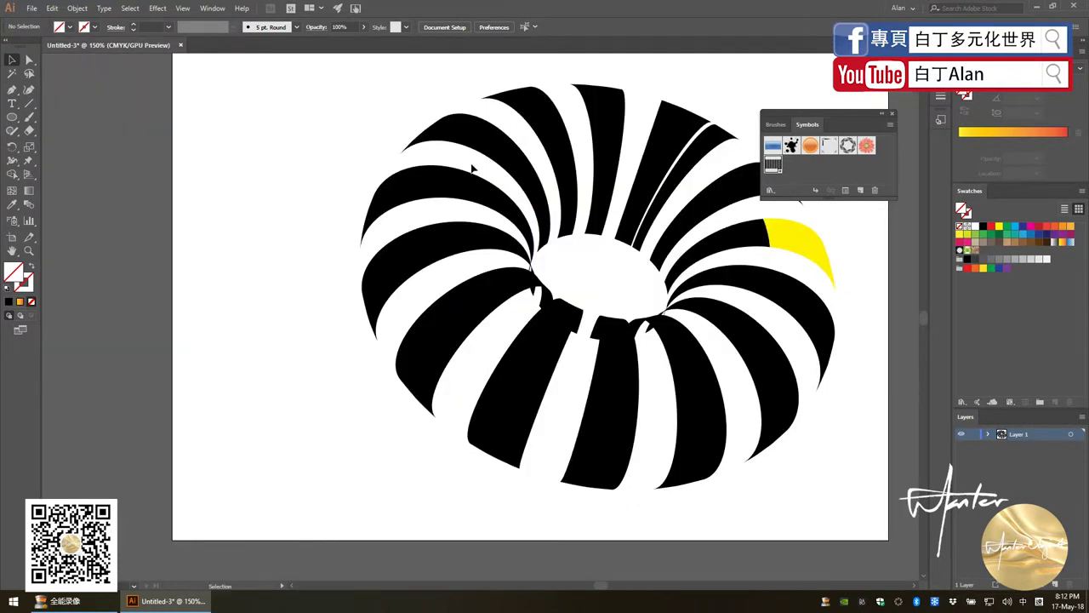
left_click(474, 167)
left_click(481, 266)
left_click(654, 128)
key("ctrl+y")
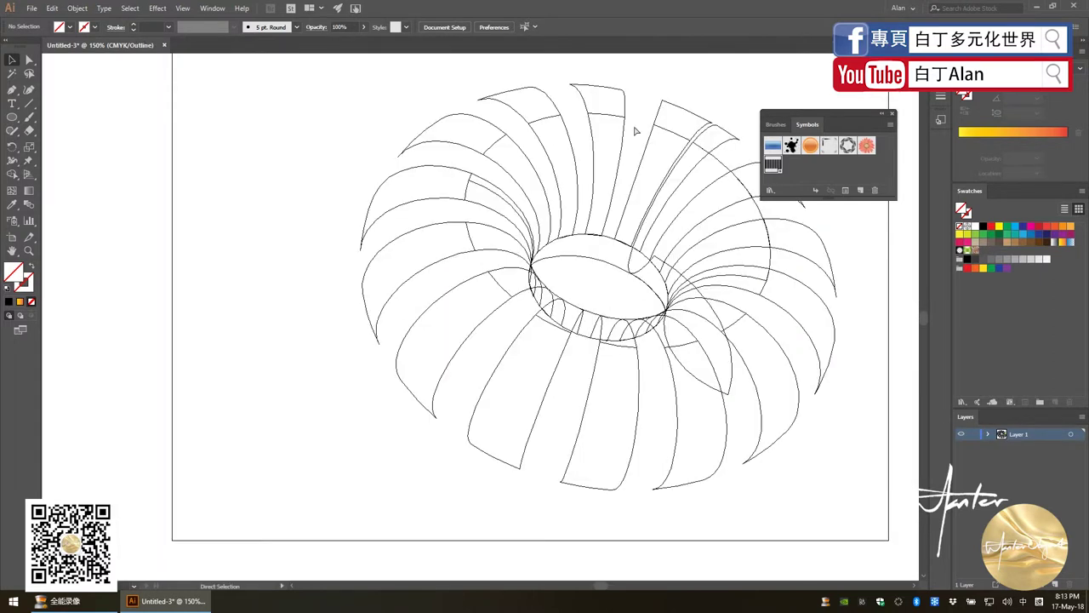
key("ctrl+y")
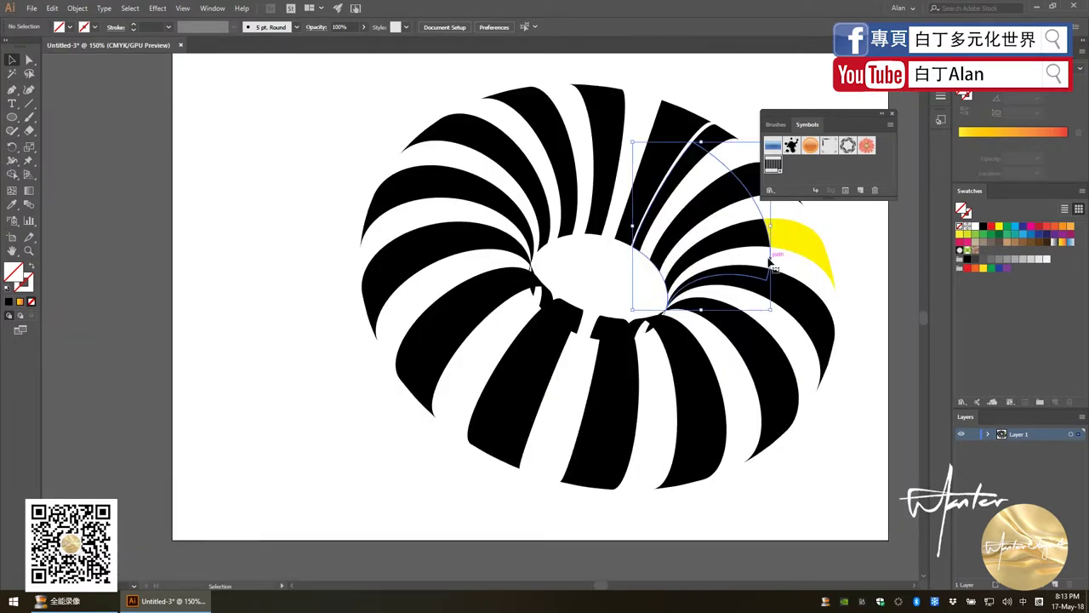
key("ctrl+y")
key("ctrl+y")
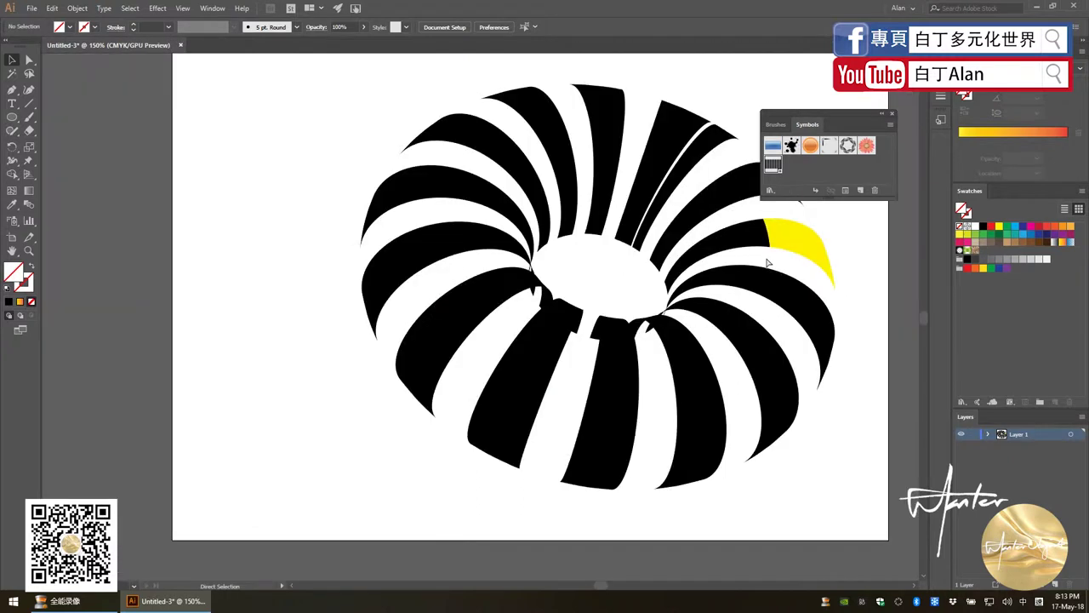
scroll(503, 274, "down", 2)
Fill all the donut wedges with the orange gradient swatch.
left_click_drag(433, 205, 545, 306)
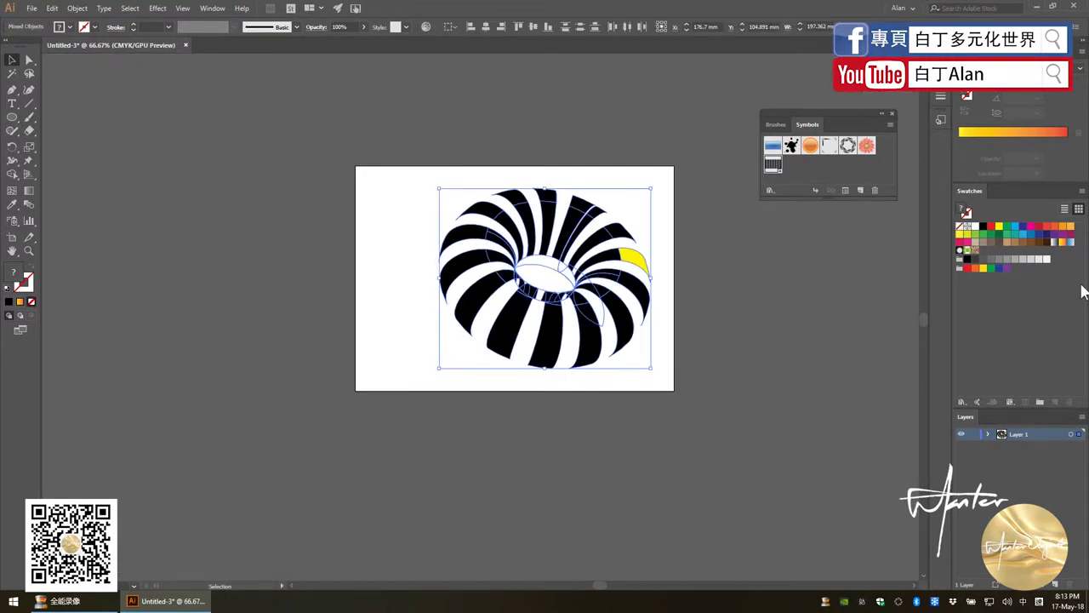
left_click(1064, 243)
left_click(839, 293)
scroll(616, 254, "down", 2)
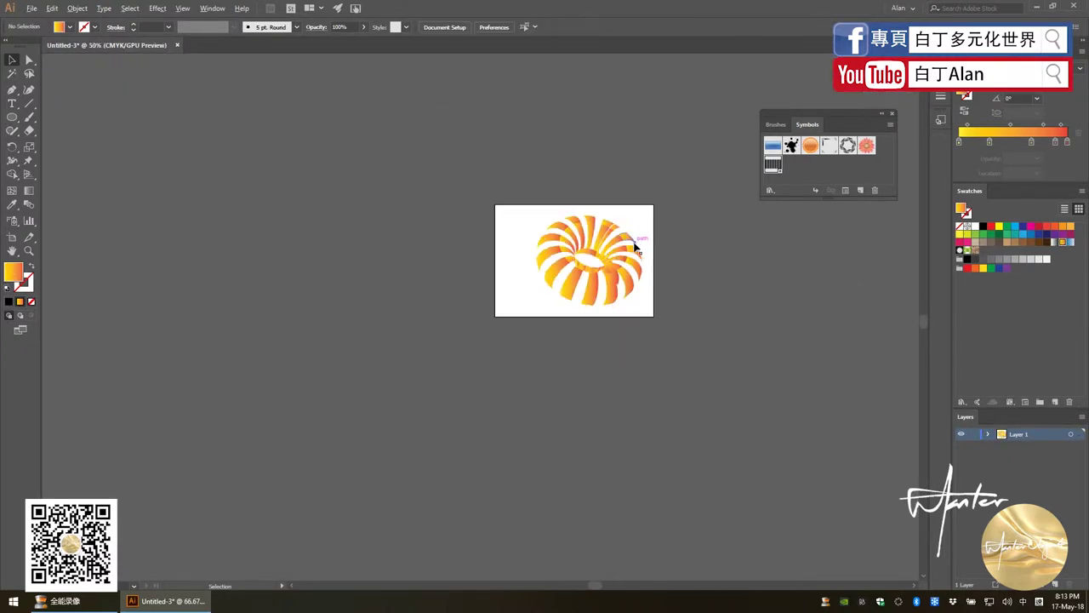
scroll(616, 254, "up", 3)
scroll(616, 253, "up", 1)
Delete the top-left group of wedges, then restore it with undo.
left_click(381, 186)
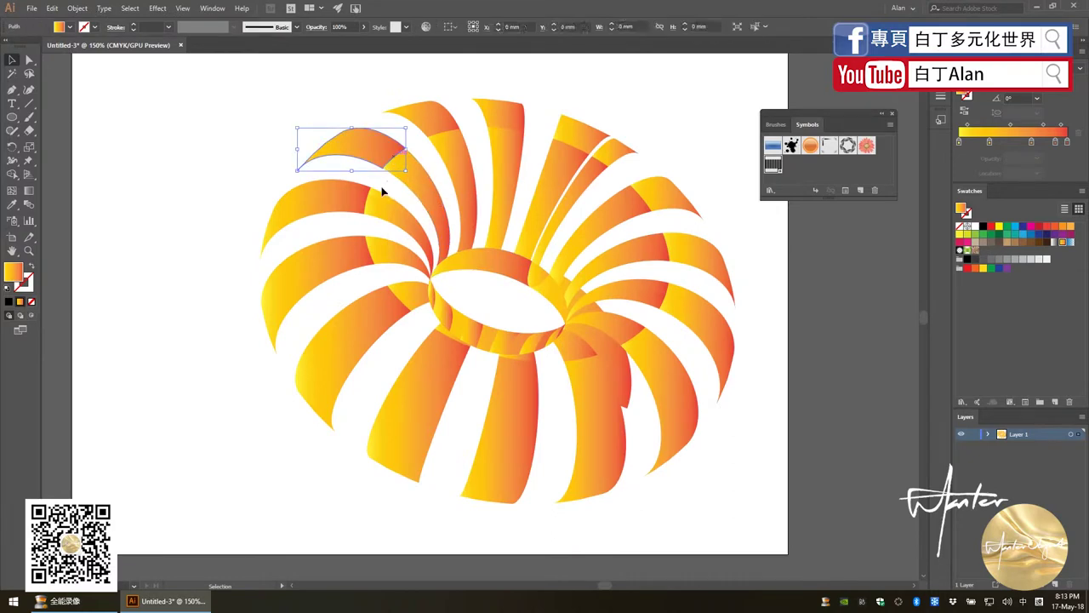
left_click(367, 220)
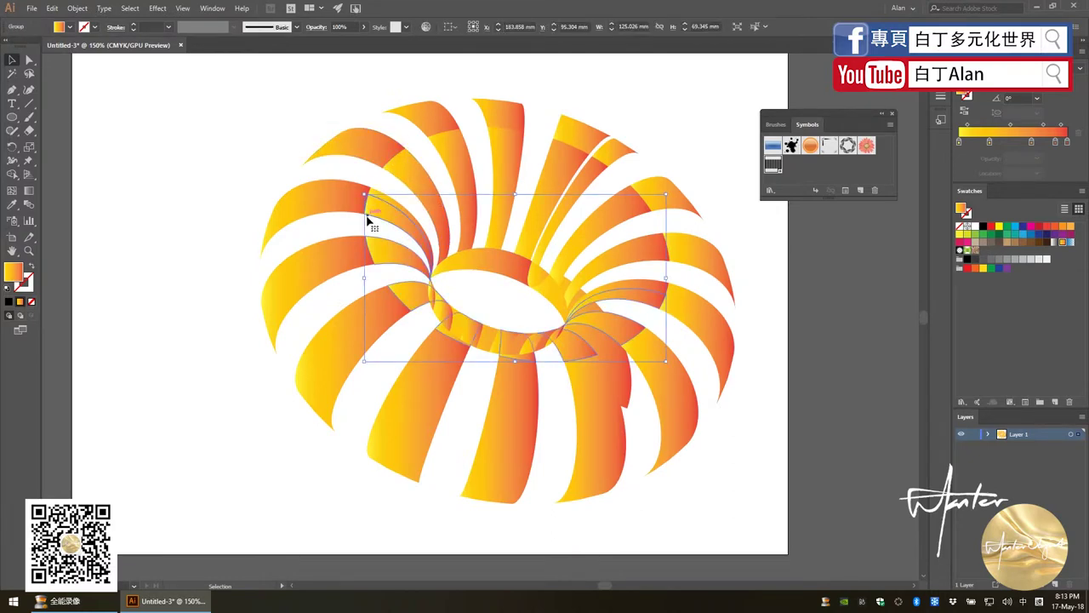
key("Delete")
key("ctrl+z")
left_click(760, 274)
Inspect a lower-left wedge's anchor points and wireframe outline view.
left_click(396, 301)
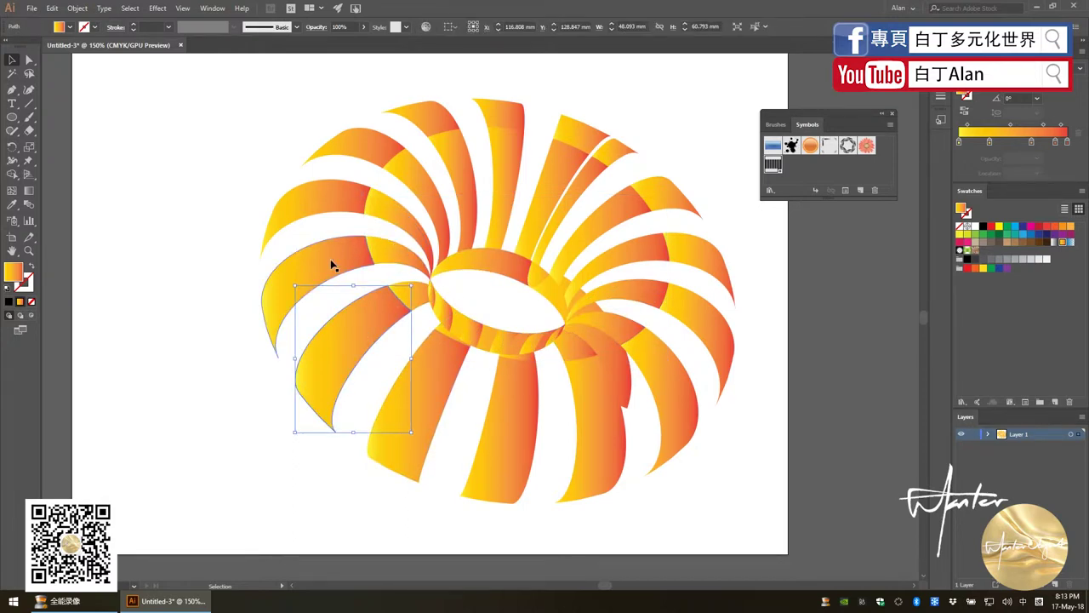
key("a")
key("ctrl+y")
key("v")
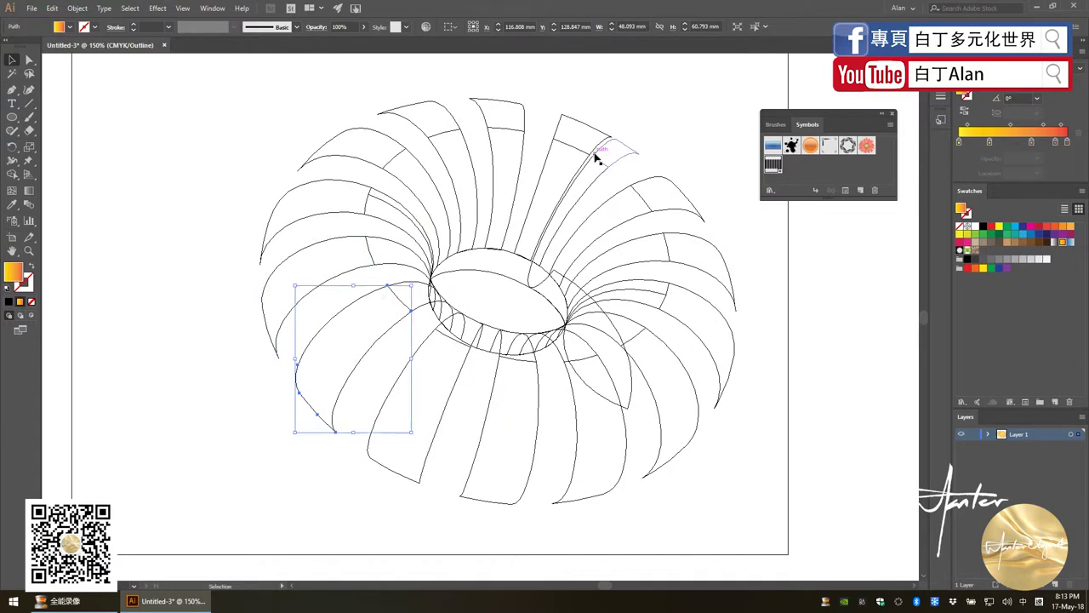
key("ctrl+y")
left_click(810, 353)
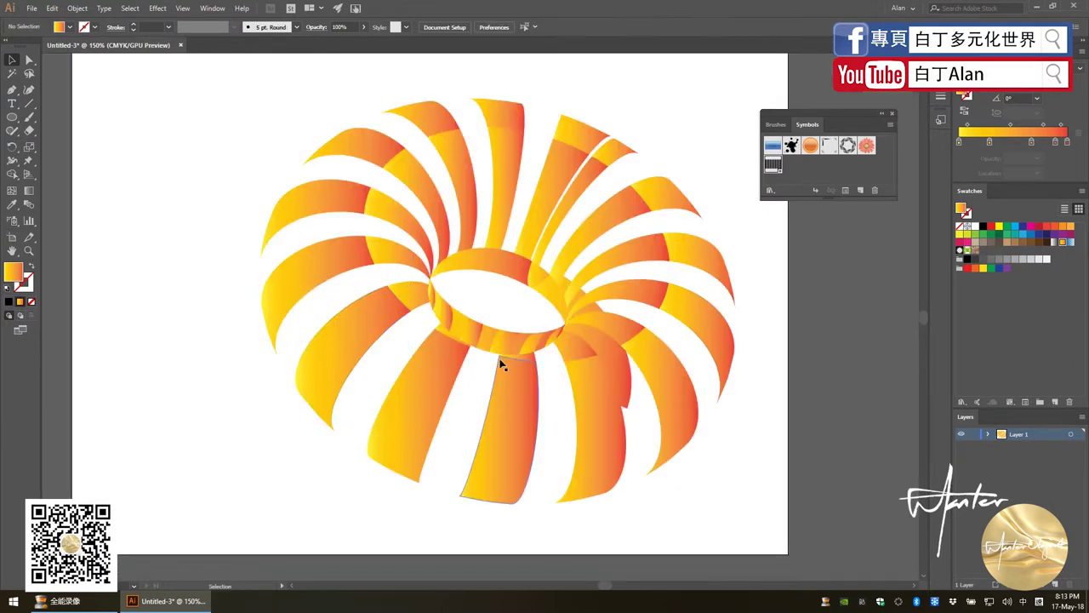
Send the inner ring group backward behind the front wedges.
left_click(464, 332)
key("ctrl+shift+bracketleft")
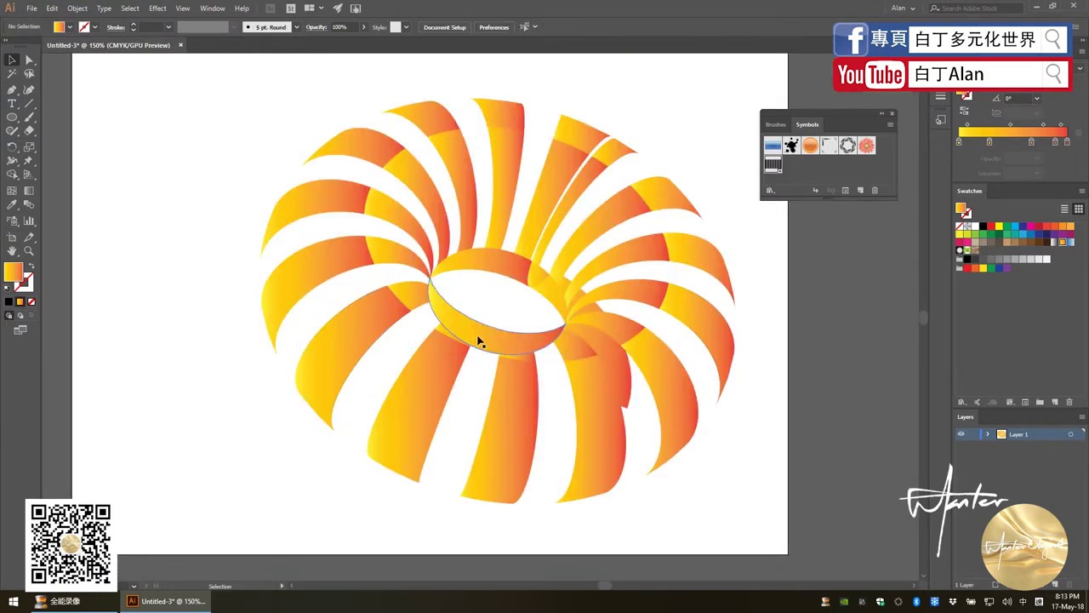
key("ctrl+shift+a")
left_click(437, 312)
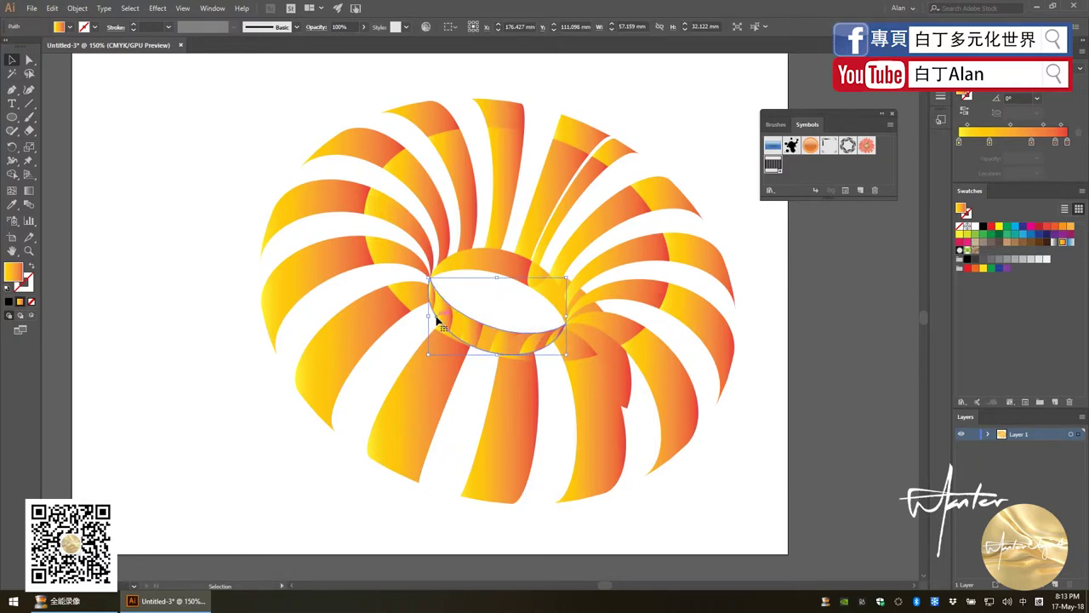
key("ctrl+bracketleft")
key("ctrl+shift+a")
left_click(475, 275)
key("ctrl+bracketleft")
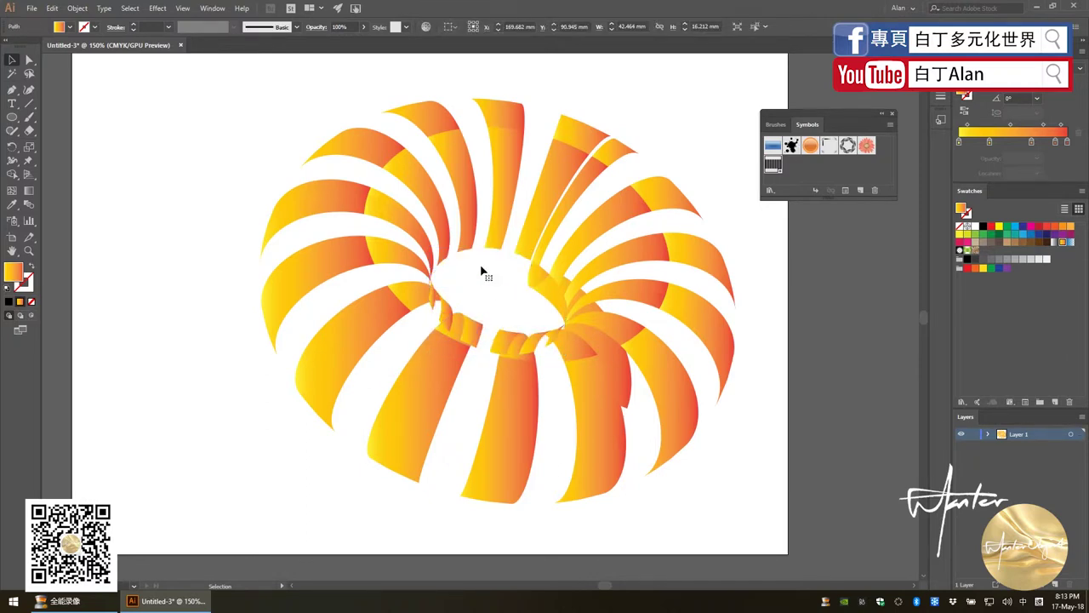
key("ctrl+shift+a")
Send the three small wedges by the inner ring backward.
left_click(536, 286)
key("ctrl+bracketleft")
key("ctrl+shift+a")
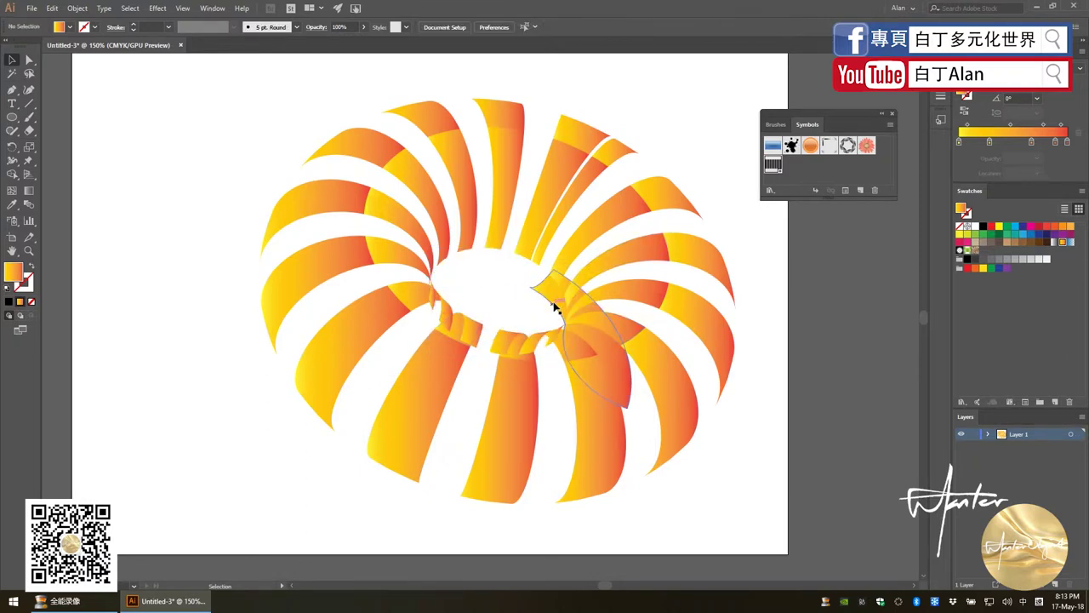
left_click(556, 304)
key("ctrl+bracketleft")
key("ctrl+shift+a")
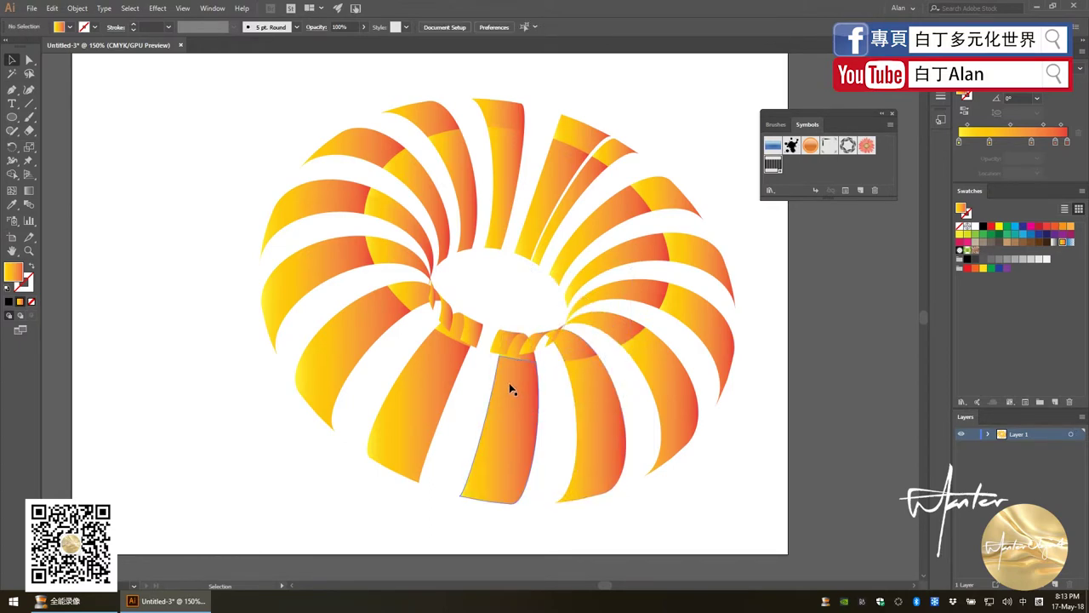
left_click(438, 313)
key("ctrl+bracketleft")
key("ctrl+shift+a")
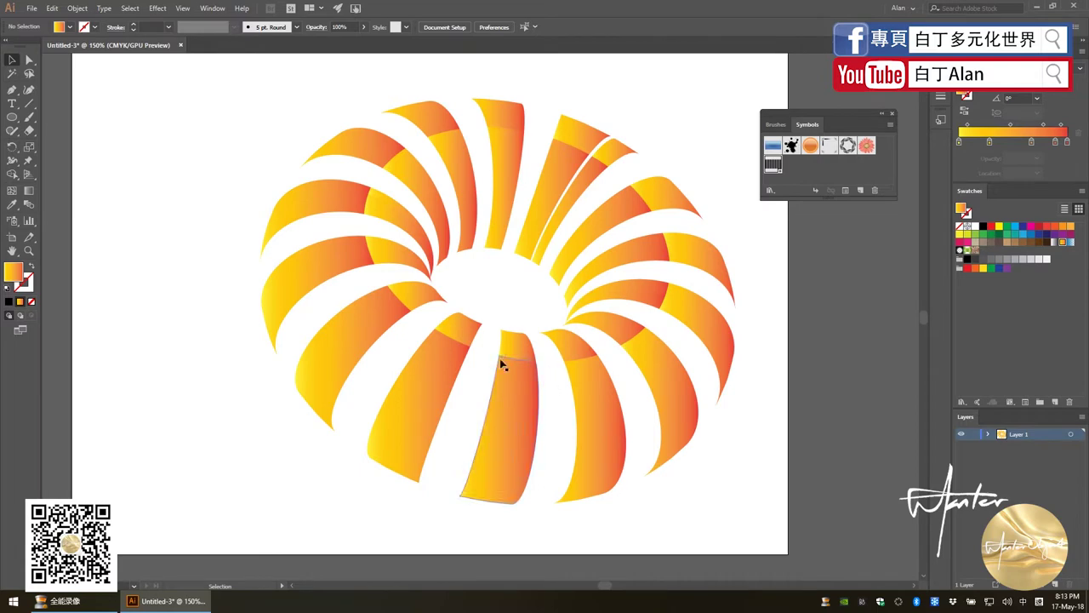
scroll(493, 335, "up", 2)
scroll(493, 335, "down", 3)
scroll(451, 179, "up", 1)
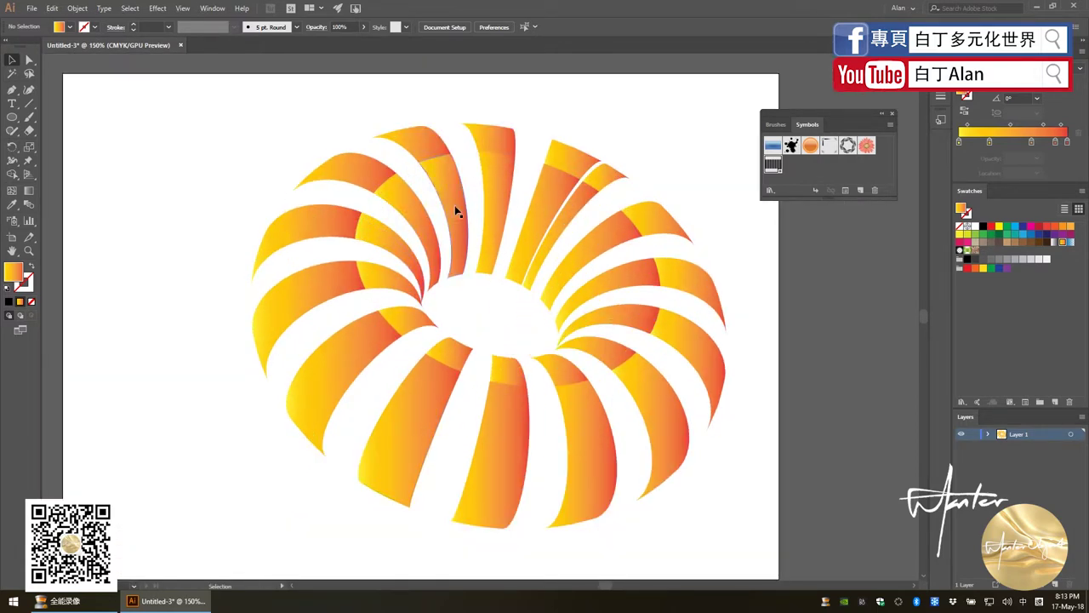
Select the donut wedges, scale them down, and group them.
scroll(527, 292, "down", 2)
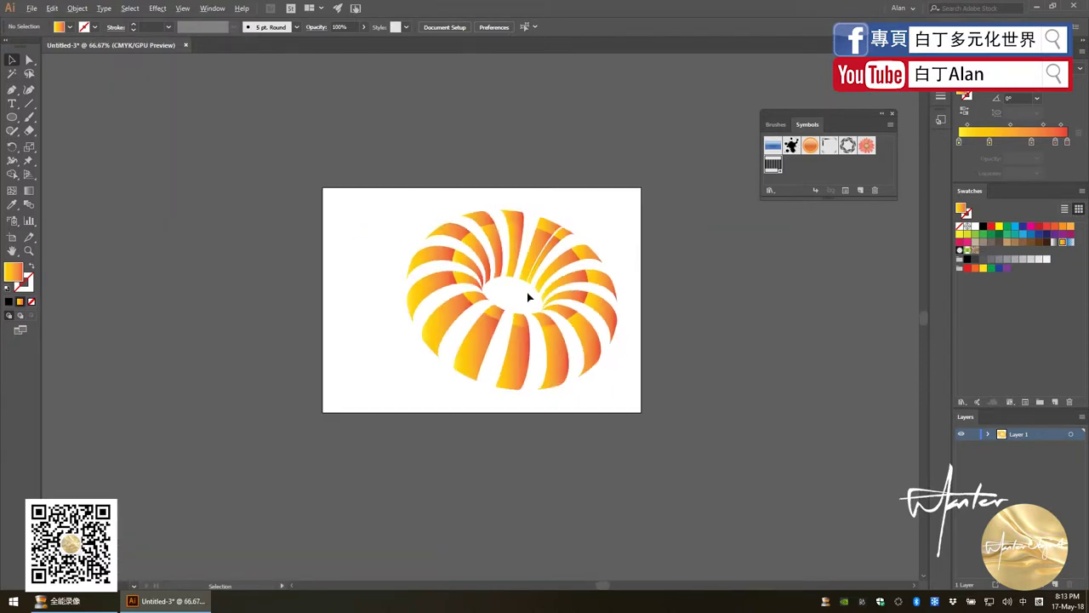
left_click_drag(378, 182, 578, 322)
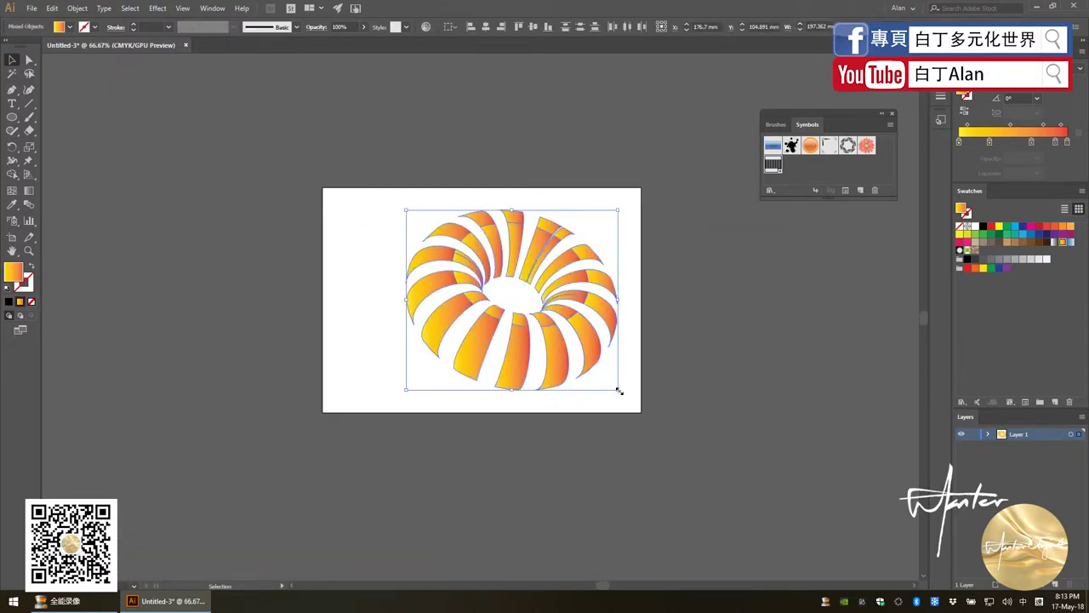
mouse_move(618, 390)
left_mouse_down()
mouse_move(497, 275)
mouse_move(445, 315)
left_mouse_up()
key("ctrl+g")
left_click(478, 342)
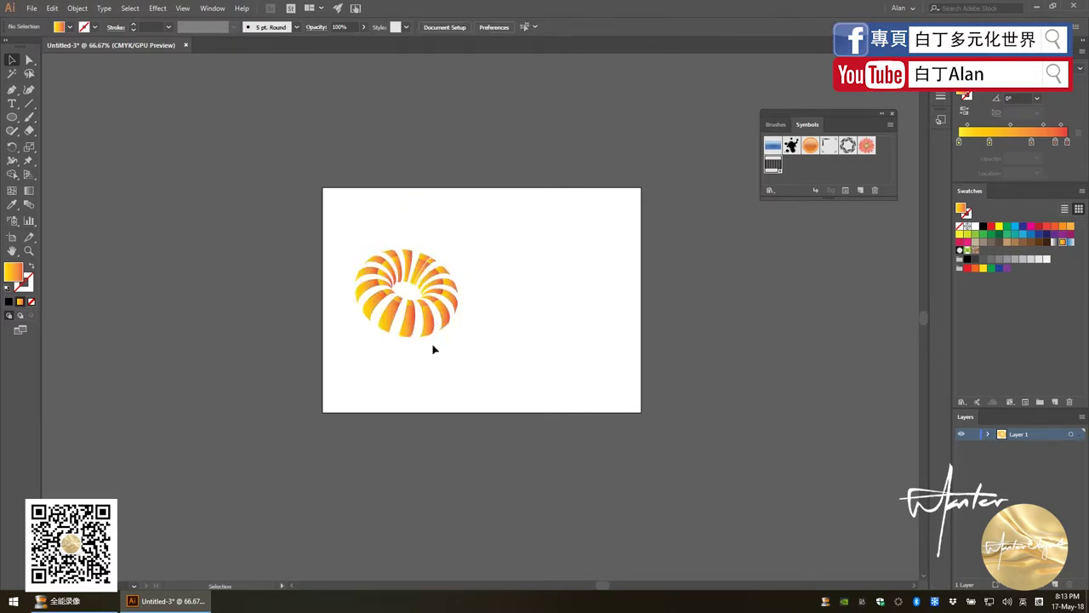
Nudge the donut group toward the upper left of the artboard.
scroll(430, 347, "up", 2)
left_click_drag(423, 300, 489, 355)
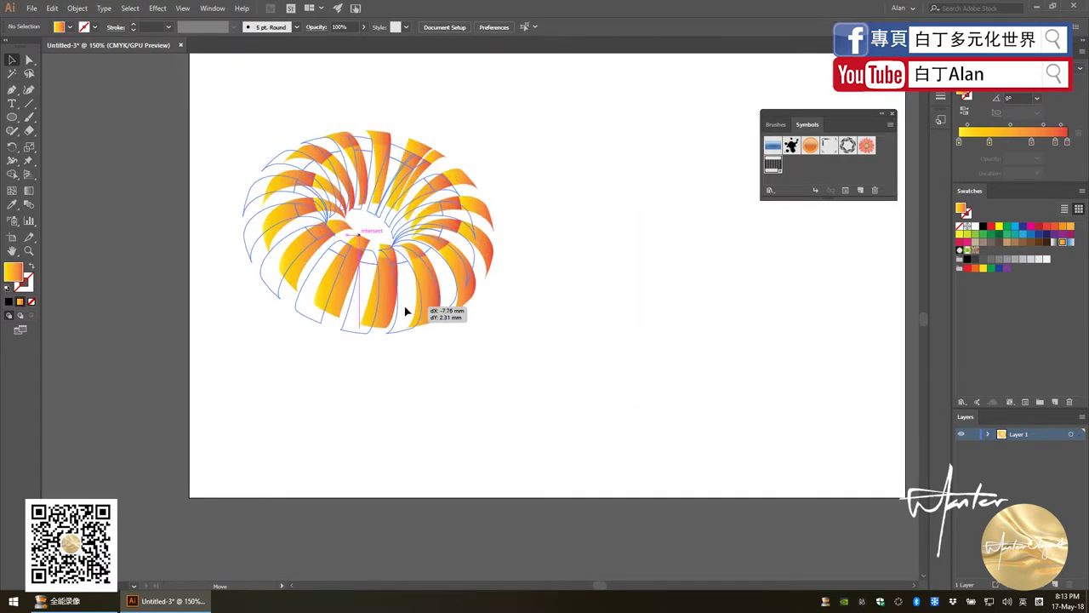
left_click(490, 356)
left_click_drag(12, 116, 41, 123)
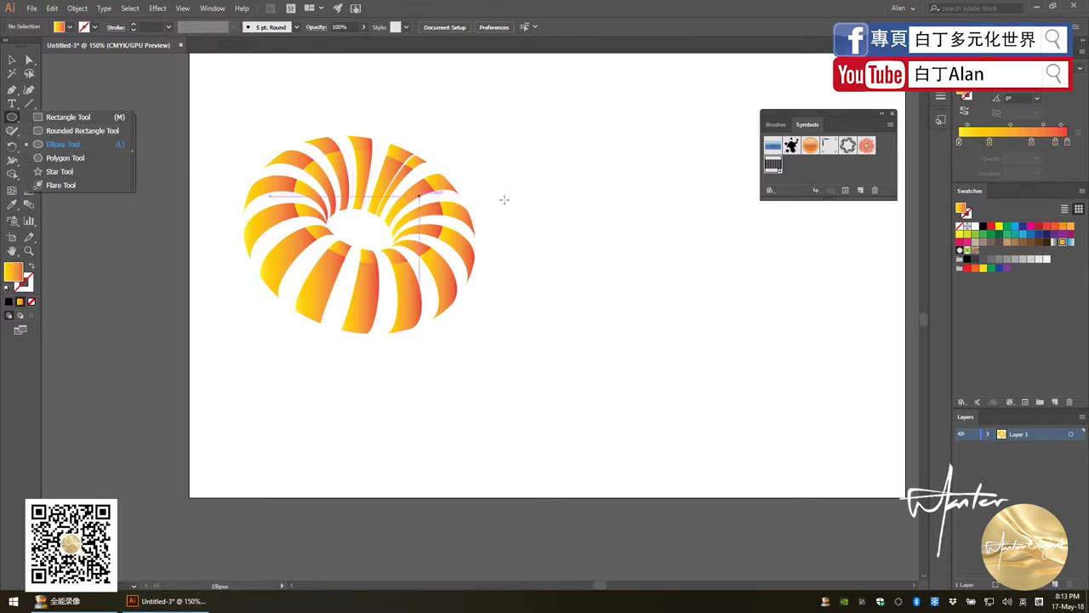
Draw a yellow-to-orange-red gradient circle about 71.4 mm wide beside the donut.
mouse_move(560, 226)
left_mouse_down()
mouse_move(734, 408)
mouse_move(724, 390)
left_mouse_up()
left_click(12, 60)
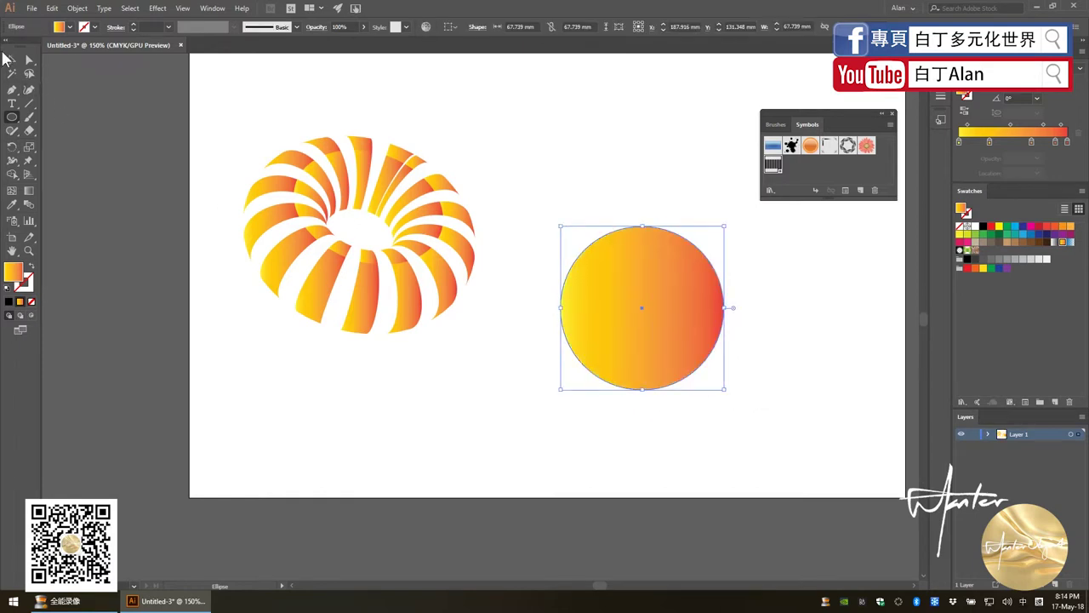
left_click_drag(666, 328, 648, 274)
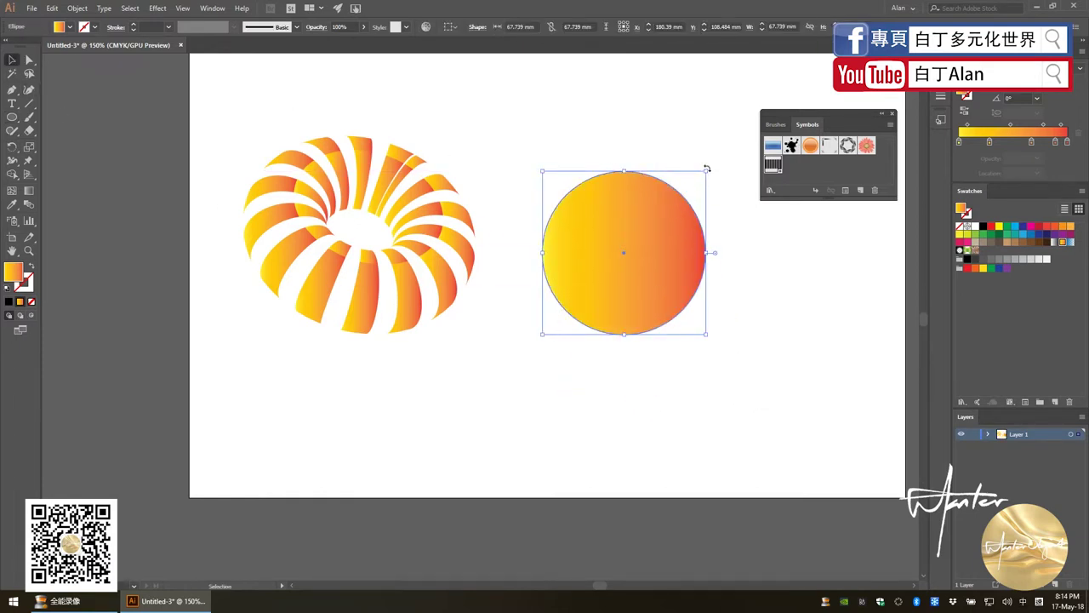
left_click_drag(707, 168, 716, 162)
left_click_drag(675, 206, 630, 197)
left_click(472, 93)
left_click_drag(12, 116, 44, 118)
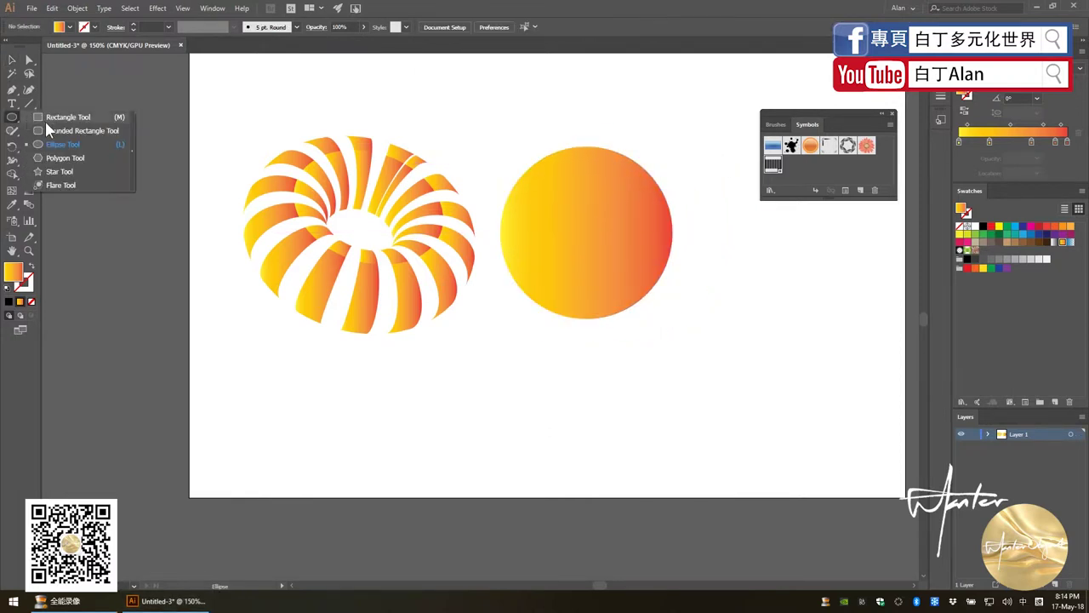
Draw a long thin bar and duplicate it downward into a stack of six bars.
left_click(47, 119)
left_click_drag(394, 372, 695, 391)
left_click(12, 60)
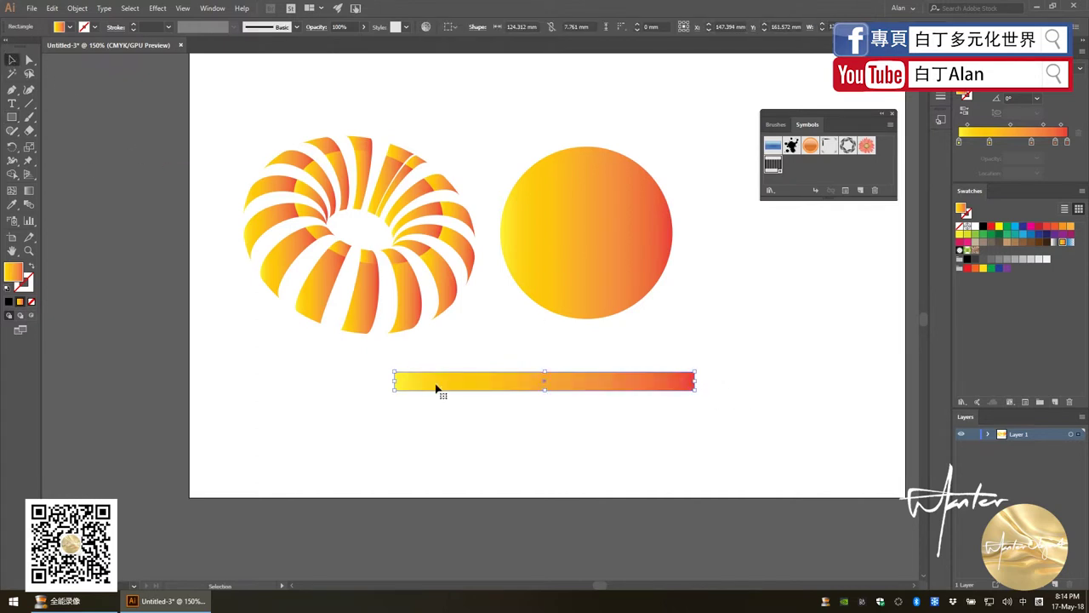
left_click_drag(457, 391, 460, 419)
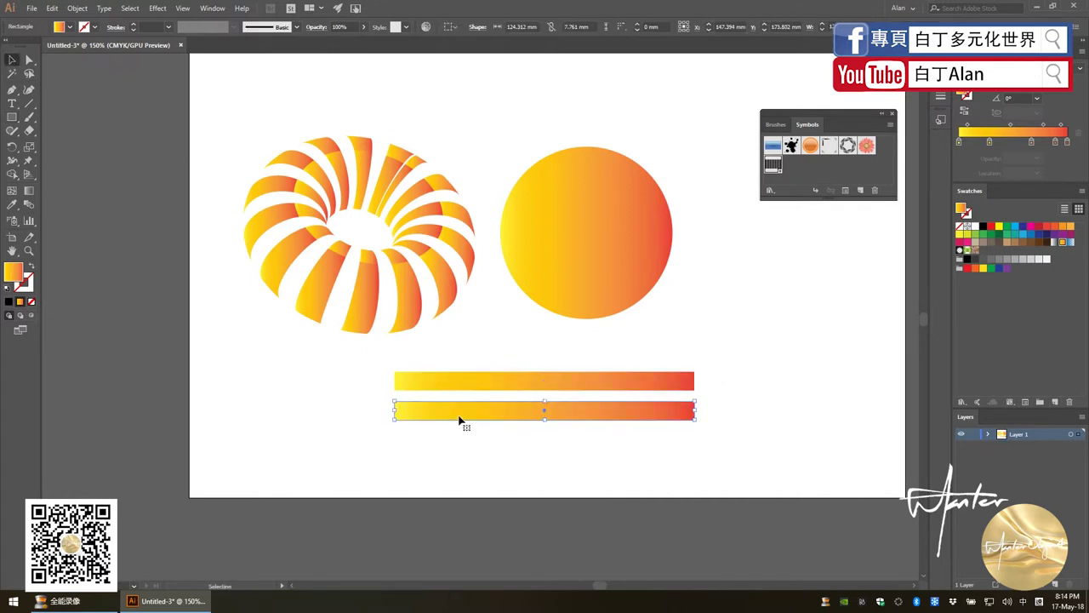
key("ctrl+d")
key("ctrl+d")
key("ctrl+d")
key("ctrl+d")
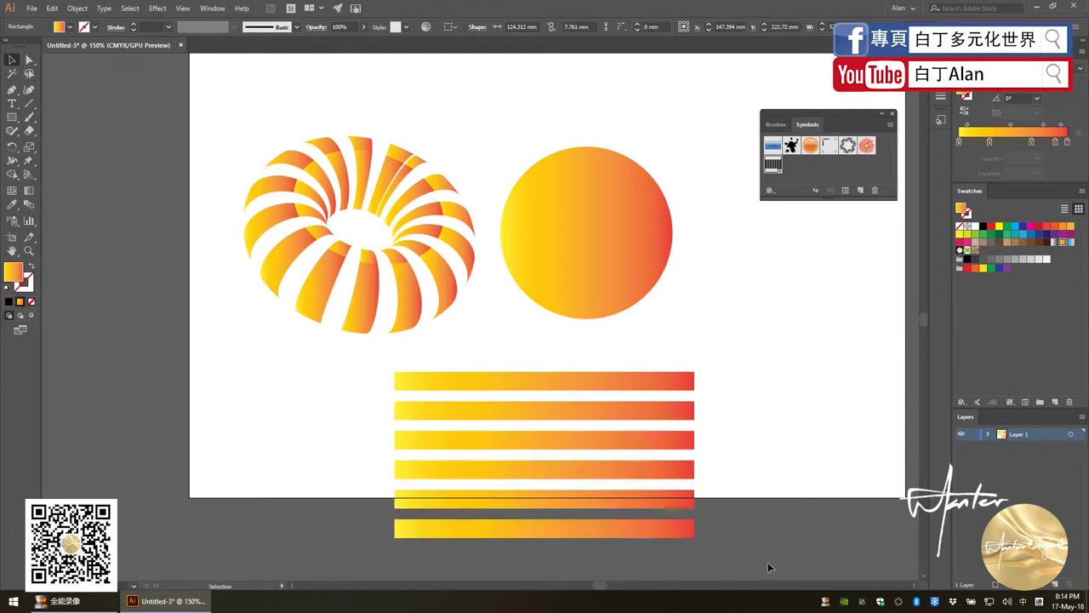
Stretch the six bars much wider and fill them solid black.
left_click_drag(767, 561, 340, 337)
scroll(357, 372, "down", 1, "alt")
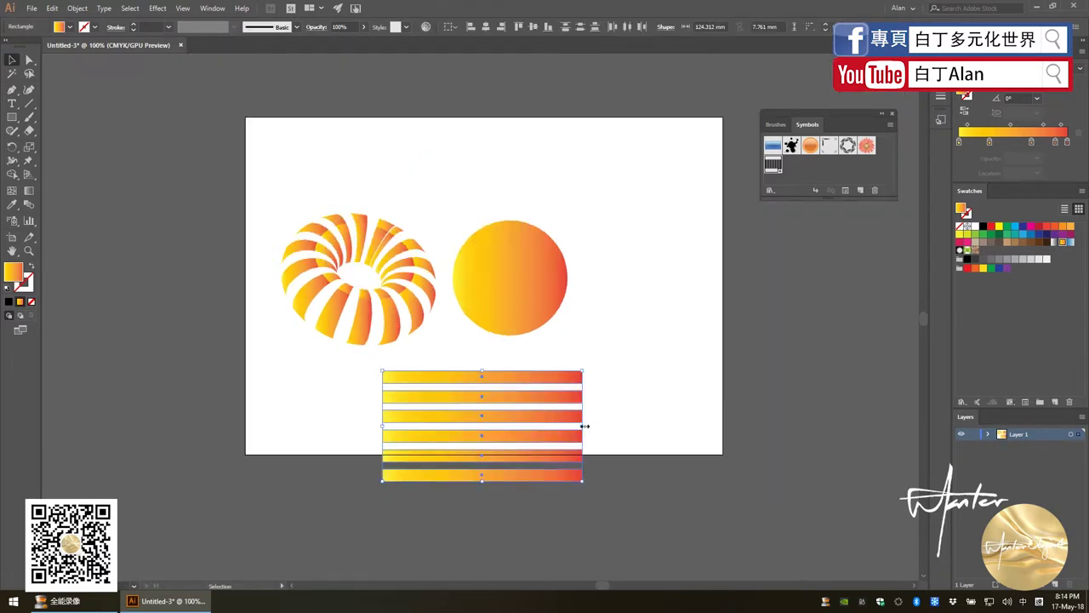
left_click_drag(578, 437, 840, 440)
left_click(983, 226)
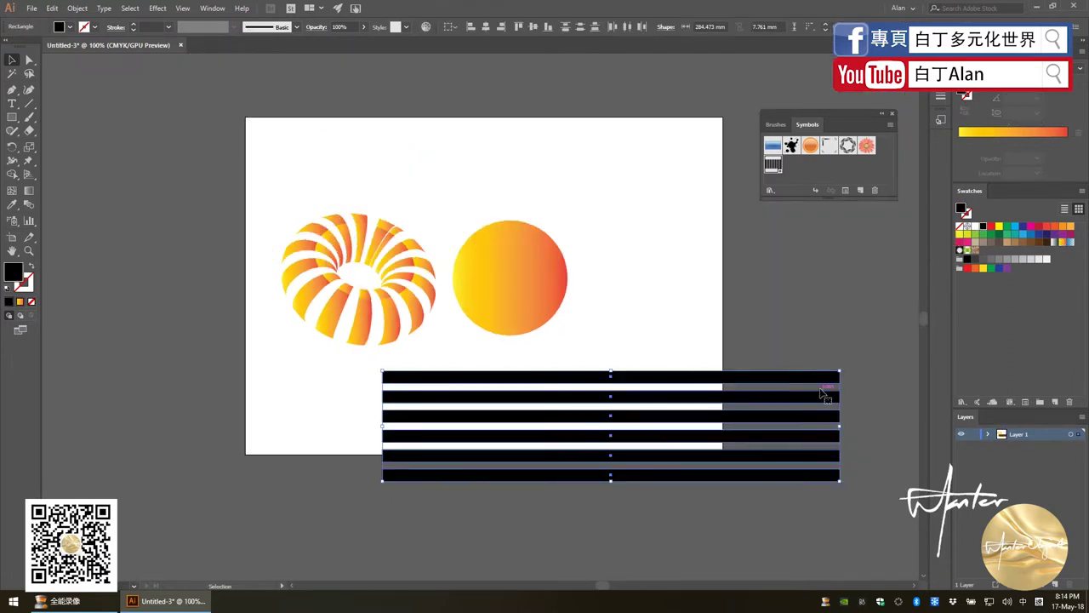
key("a")
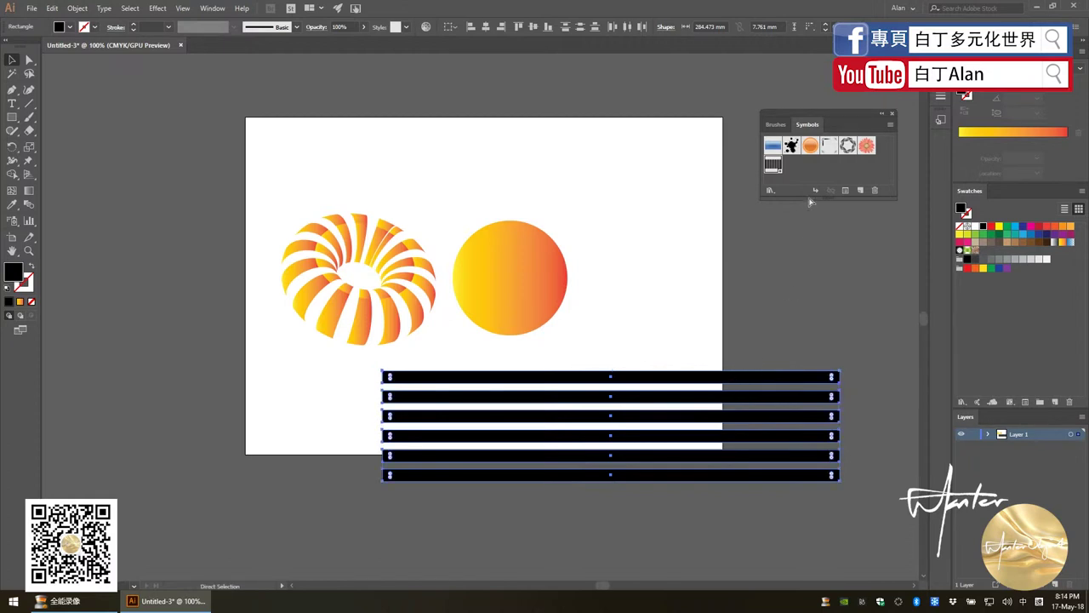
Save the black bars as a new symbol and delete them from the artboard.
left_click_drag(811, 202, 813, 170)
left_click(545, 393)
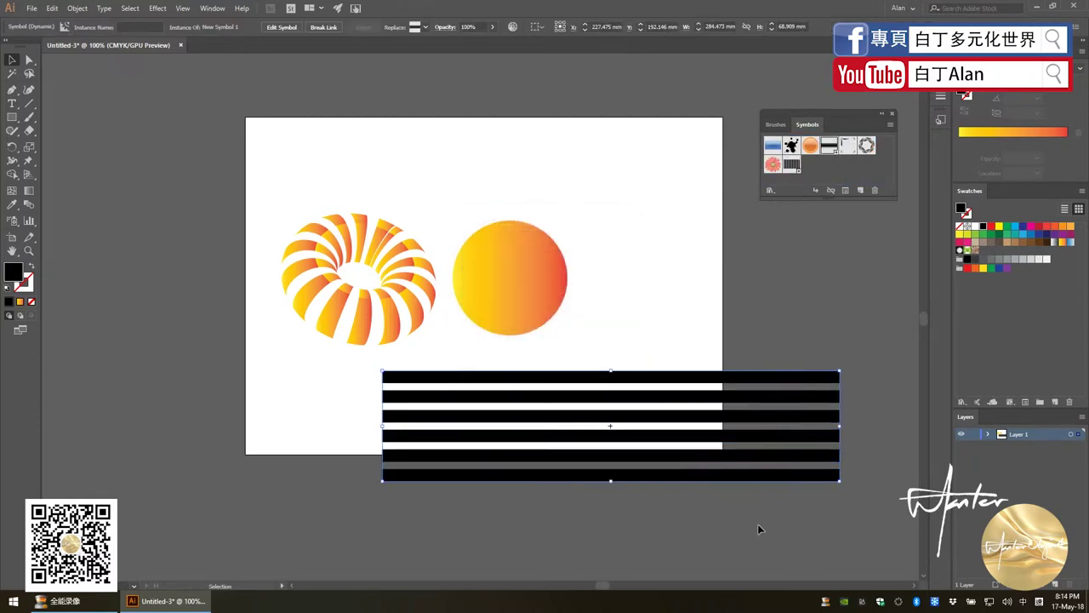
key("Delete")
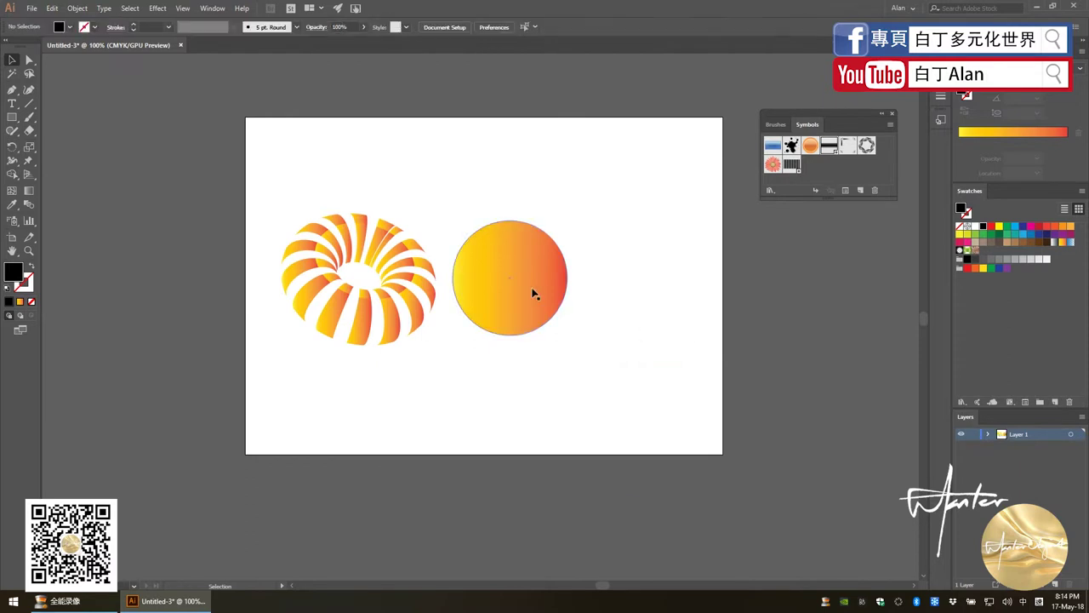
left_click(533, 292)
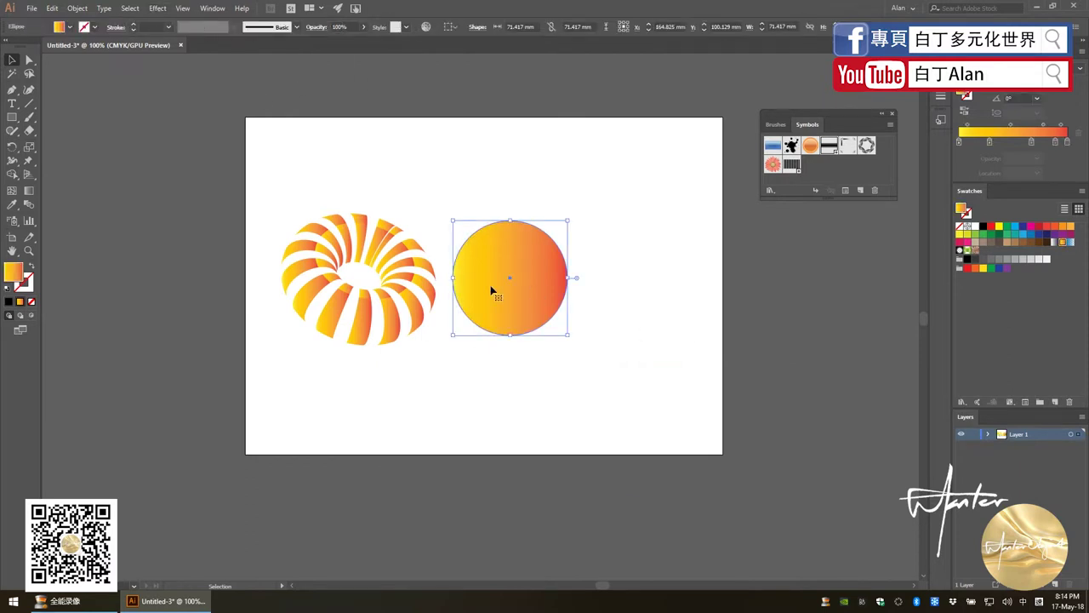
Preview a 3D Revolve on the gradient circle, cancel it, and nudge the circle right and lower.
left_click_drag(501, 292, 521, 293)
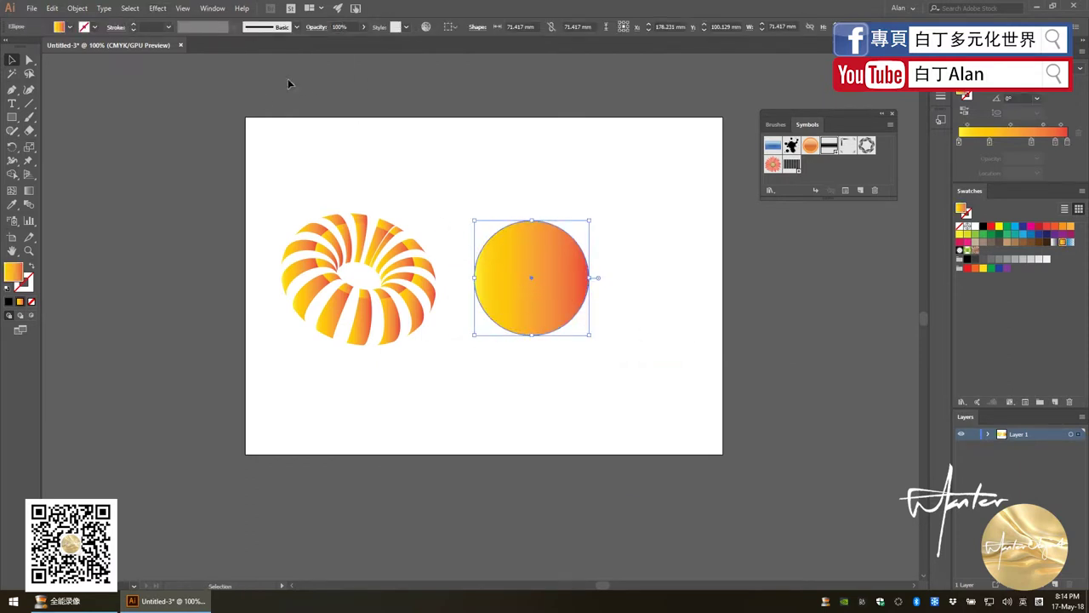
left_click(158, 10)
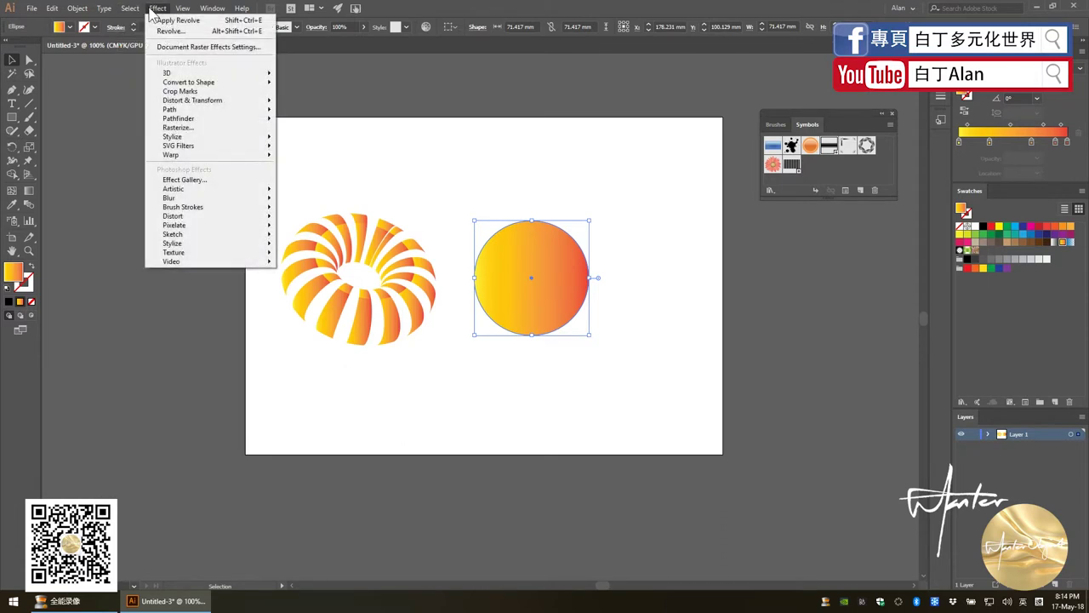
mouse_move(204, 72)
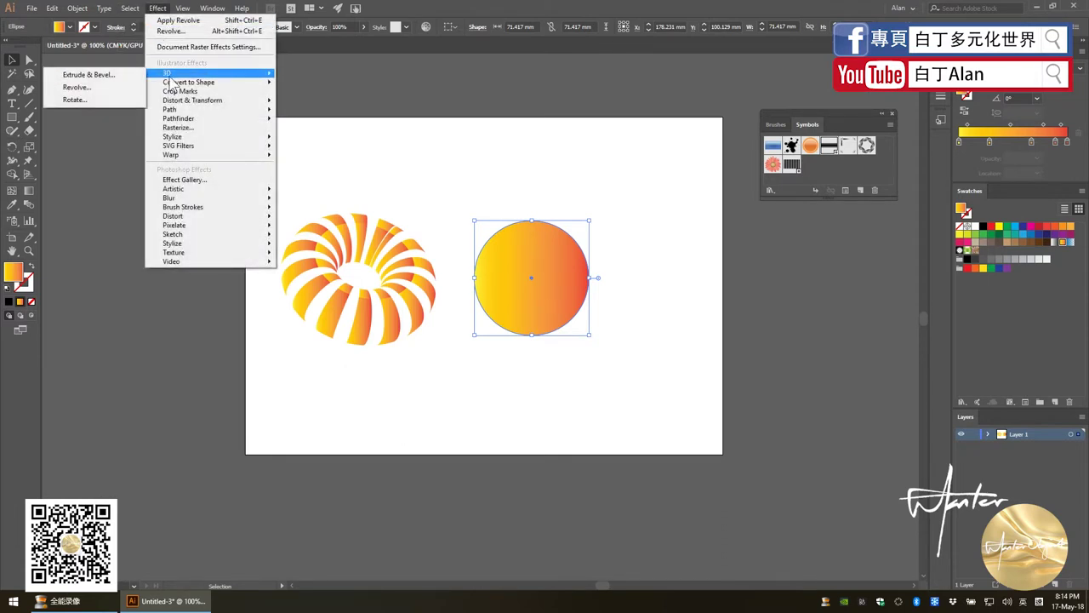
left_click(77, 86)
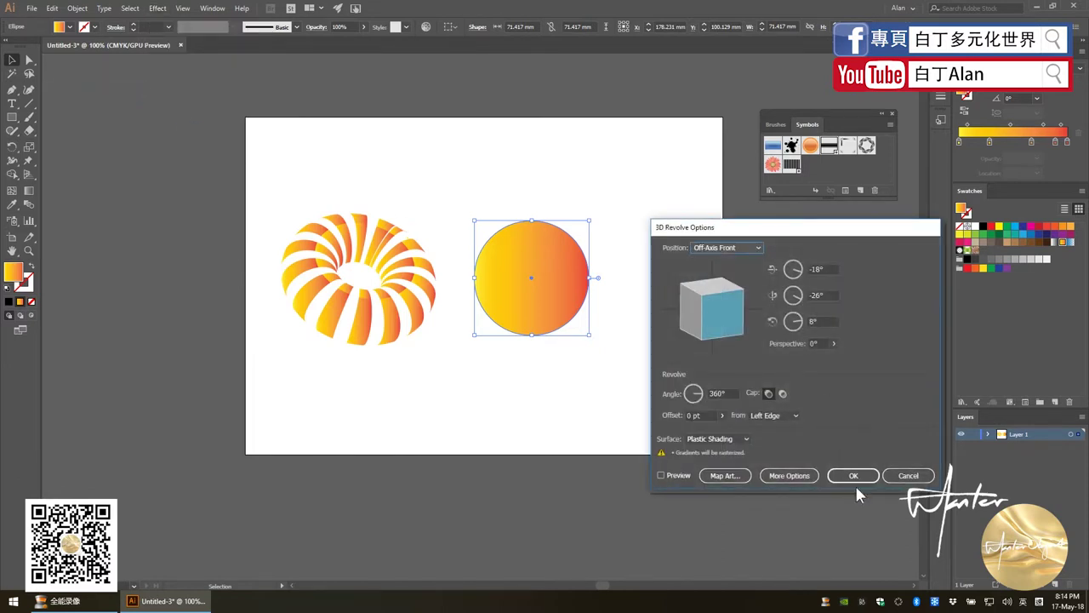
left_click(680, 474)
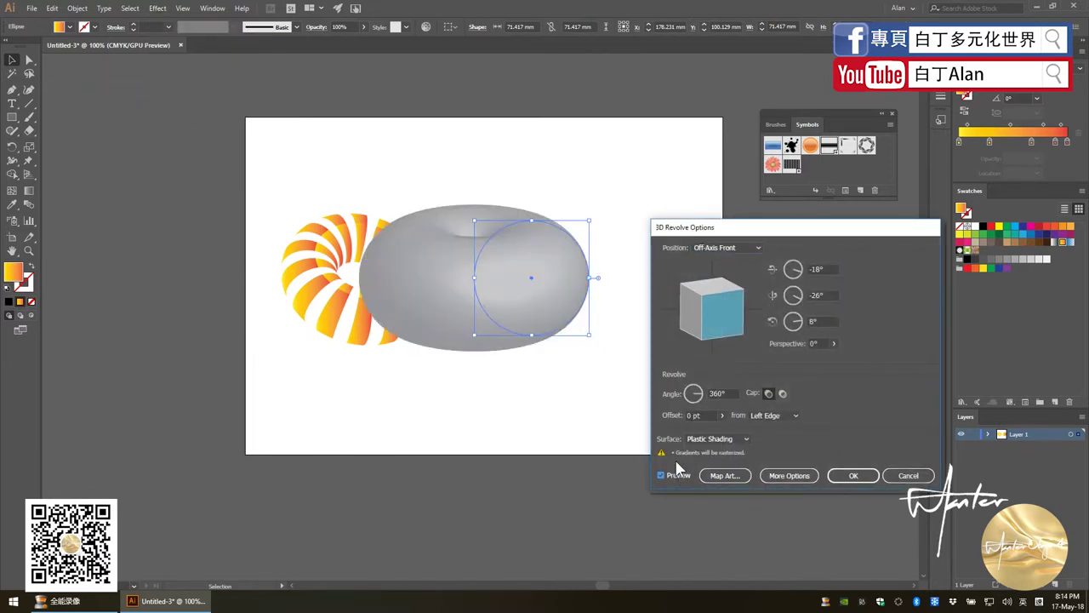
left_click(909, 475)
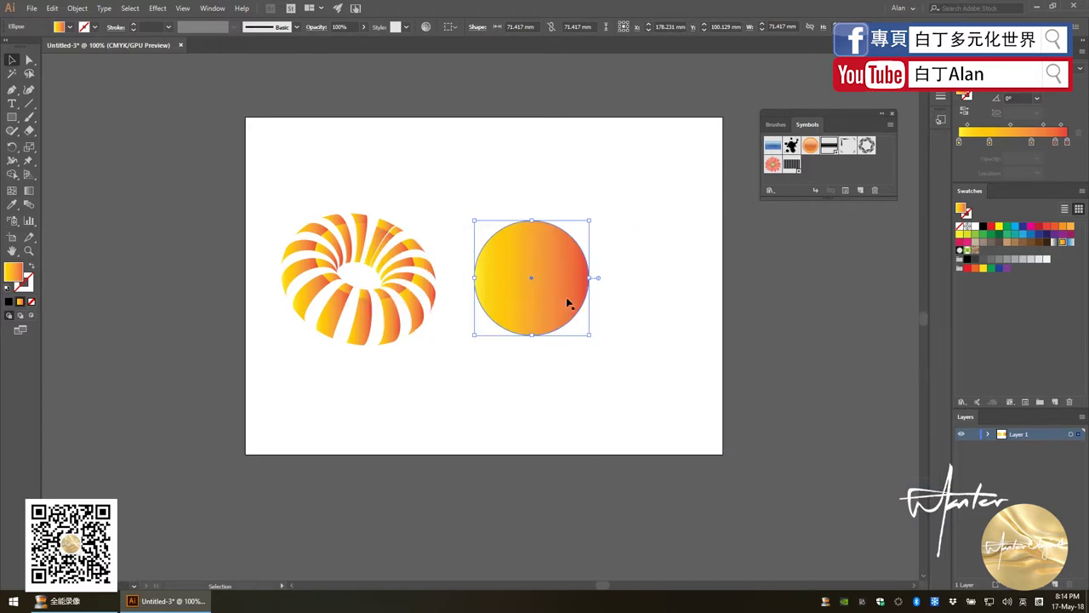
left_click_drag(569, 301, 576, 346)
left_click(647, 340)
Cover the circle's left half with a tall rectangle and crop them with Pathfinder.
left_click(12, 117)
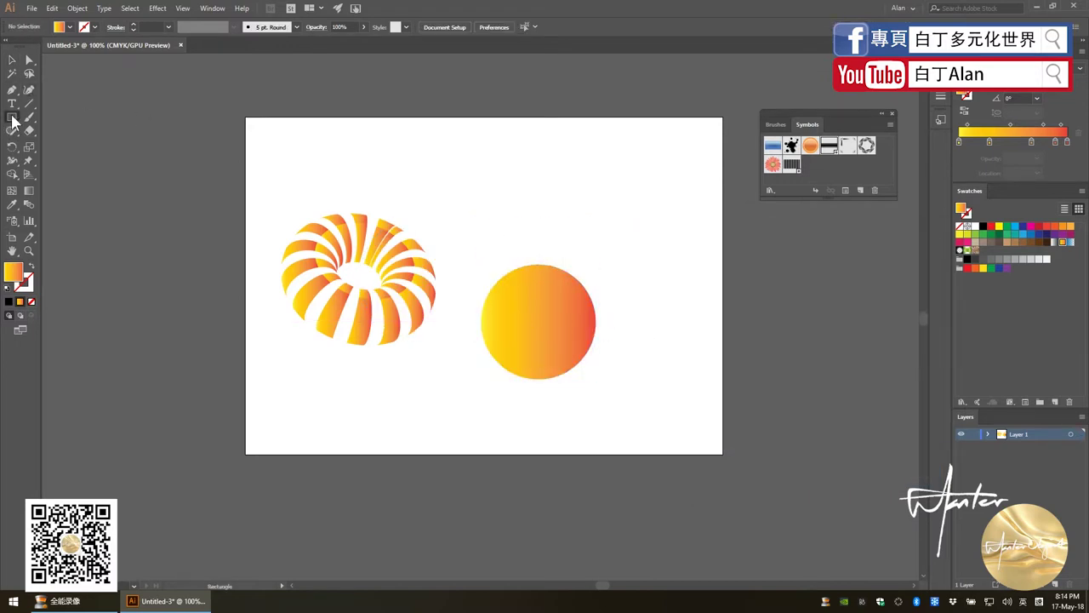
left_click_drag(538, 217, 460, 418)
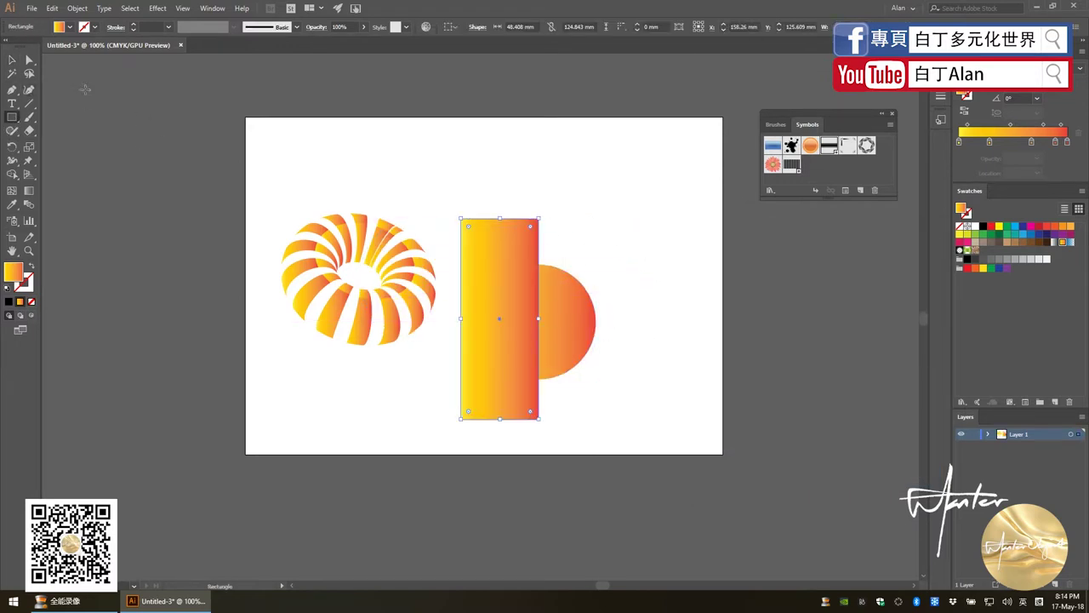
left_click(14, 59)
left_click(212, 8)
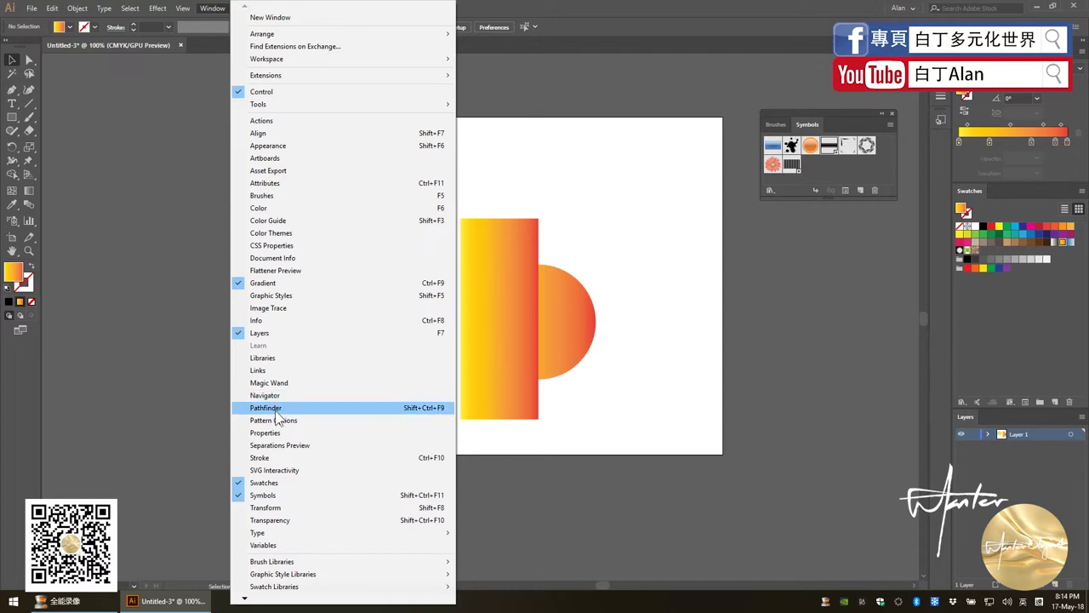
left_click(432, 411)
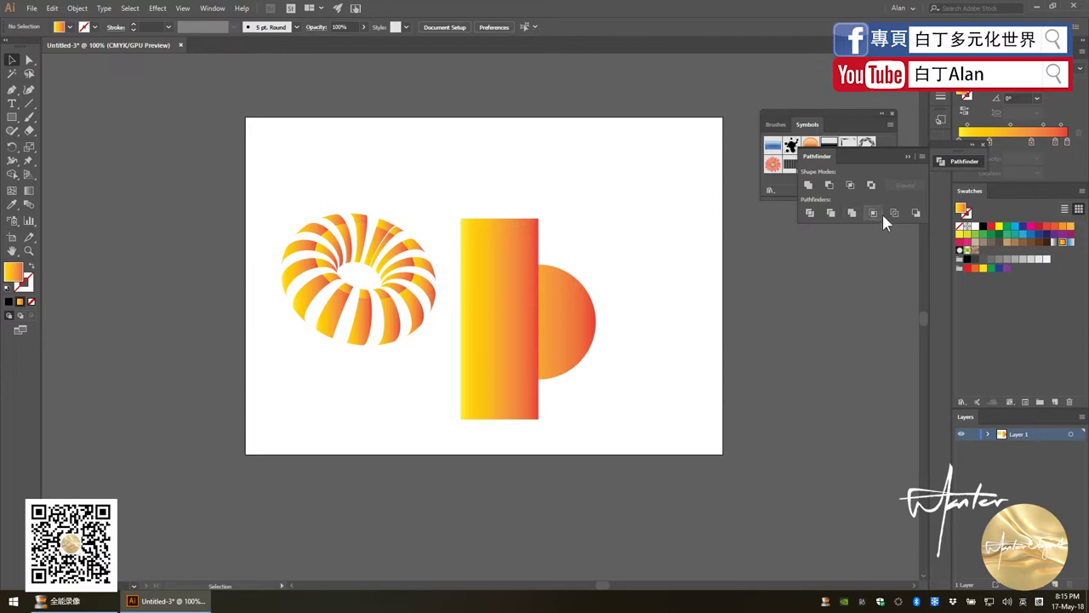
left_click(500, 285)
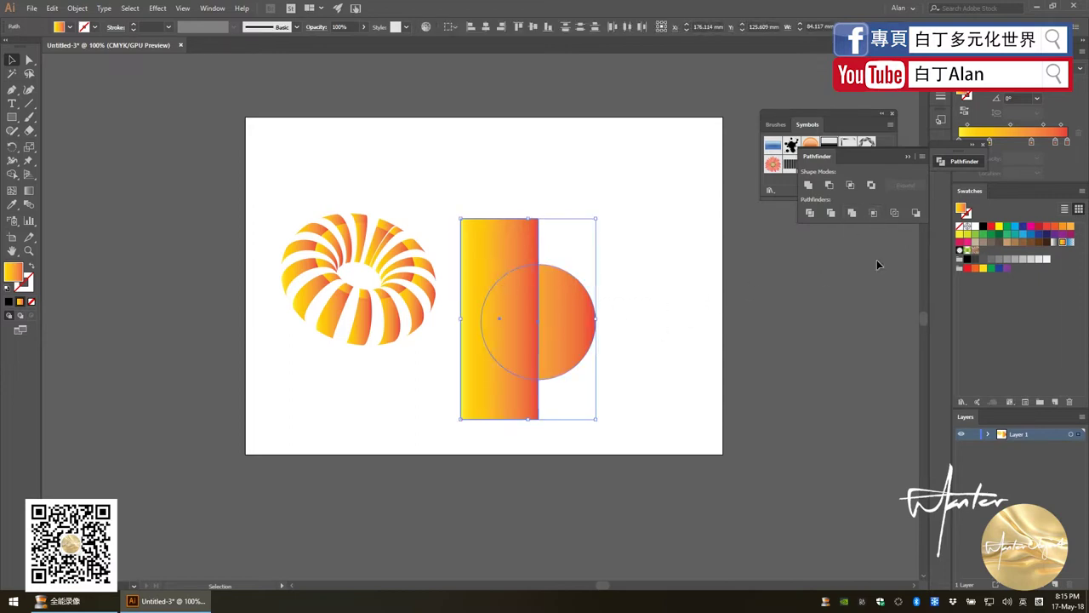
left_click(872, 213)
Reposition the cropped half-circle by editing inside its group.
left_click(634, 318)
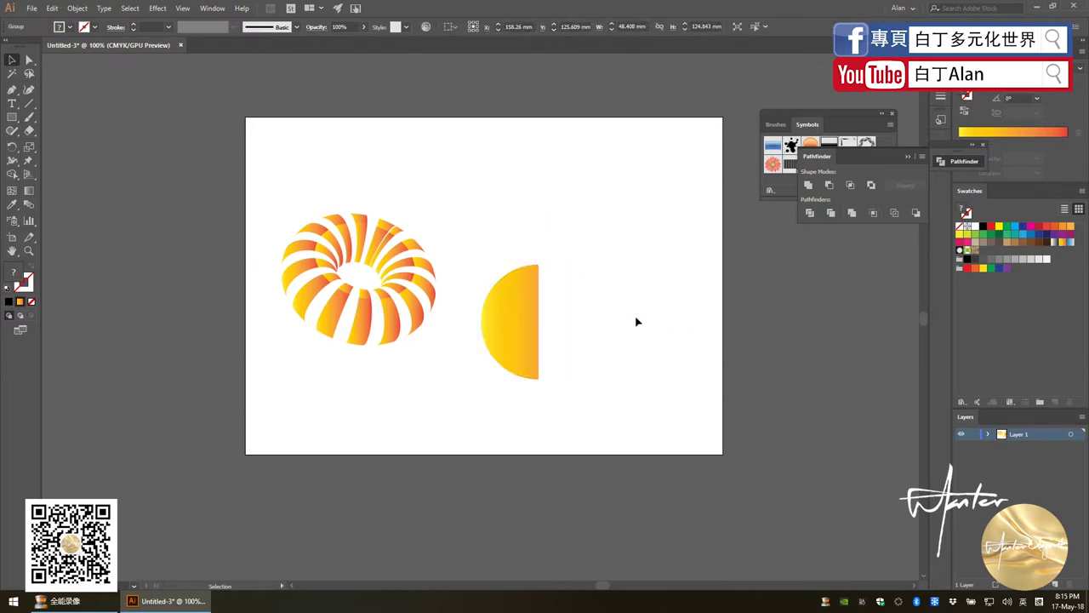
left_click_drag(530, 312, 549, 291)
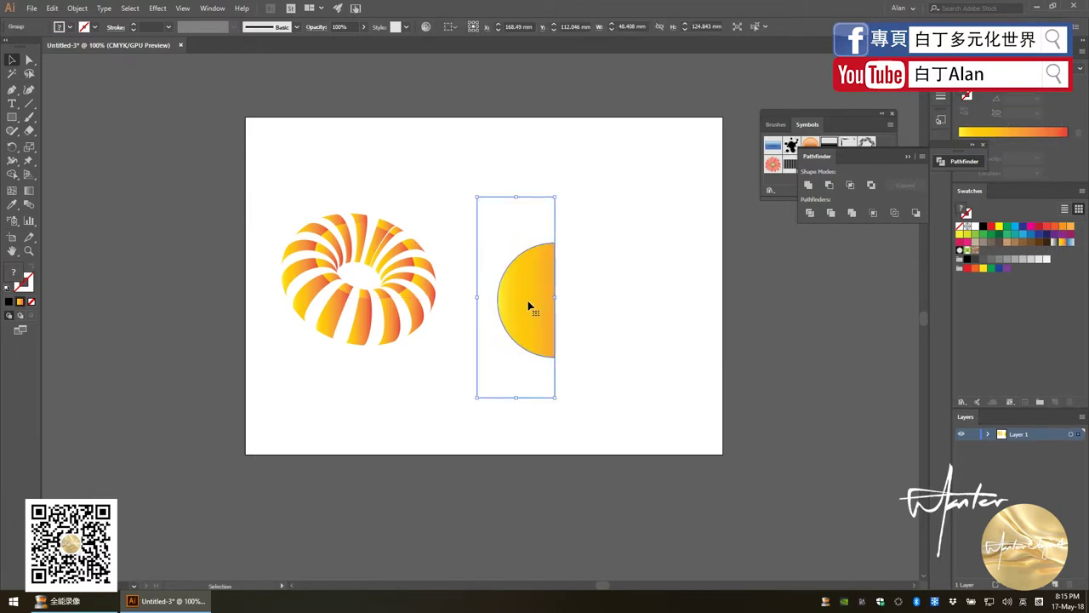
left_click(577, 314)
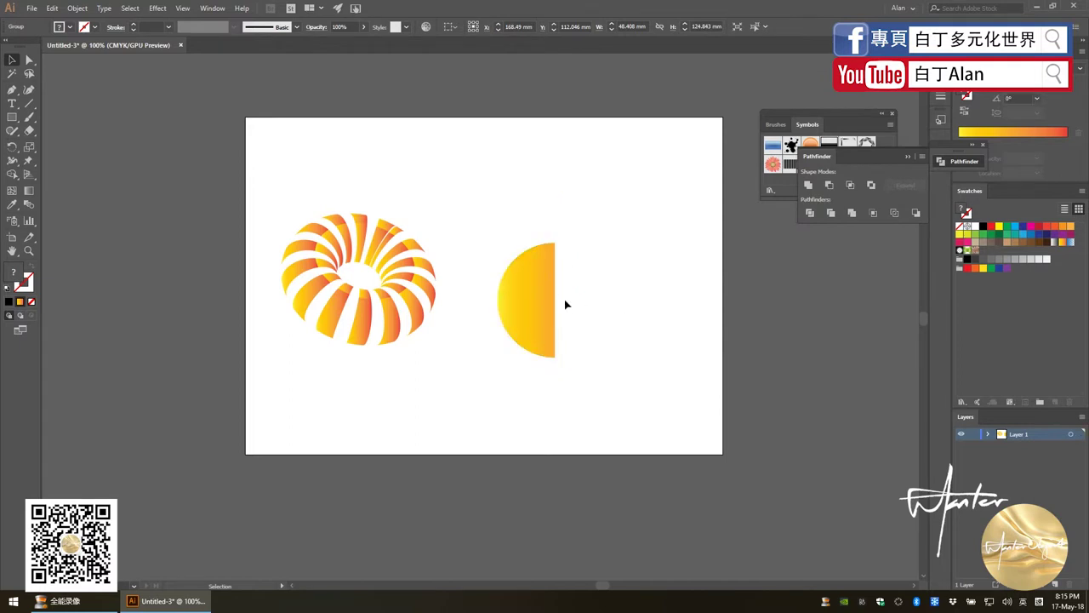
left_click(519, 298)
double_click(513, 292)
left_click(528, 294)
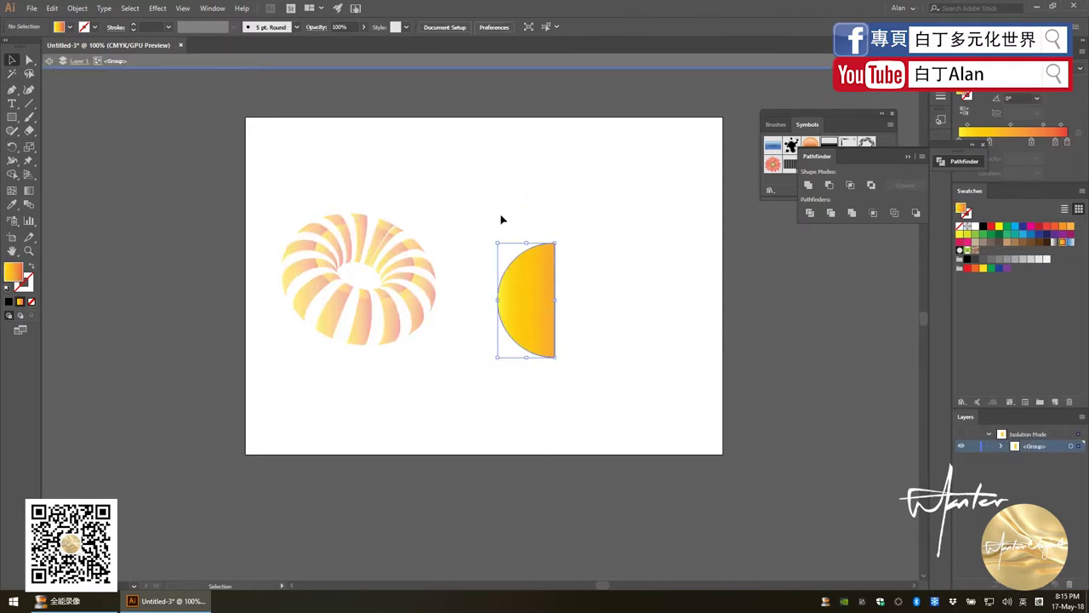
mouse_move(522, 292)
left_mouse_down()
mouse_move(707, 298)
mouse_move(549, 306)
left_mouse_up()
left_click(641, 375)
double_click(622, 395)
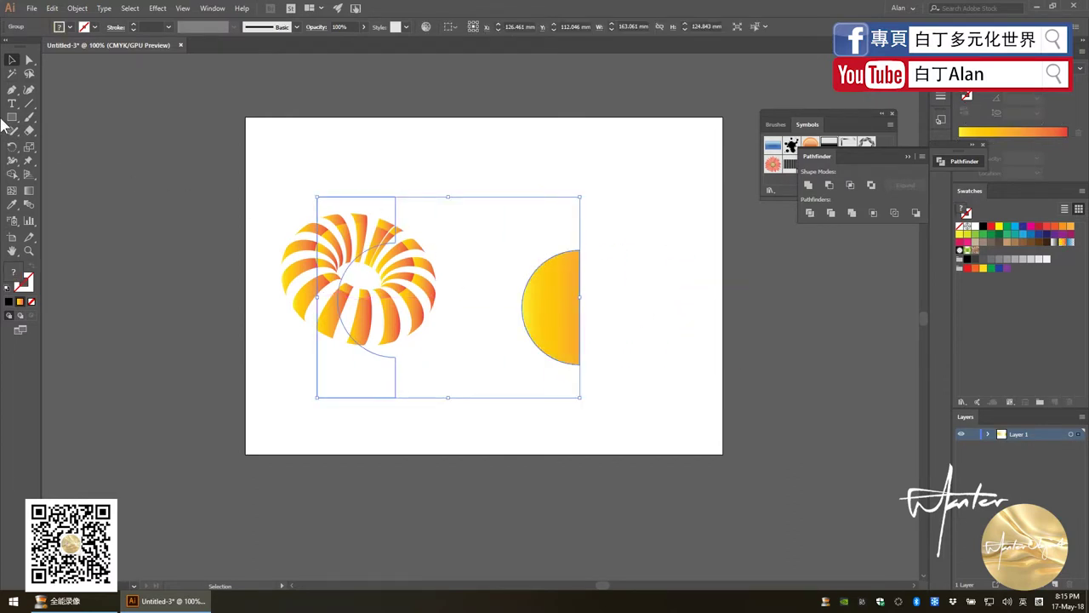
Undo the crop, intersect the rectangle and circle into a half-circle, and position it.
key("ctrl+z")
key("ctrl+z")
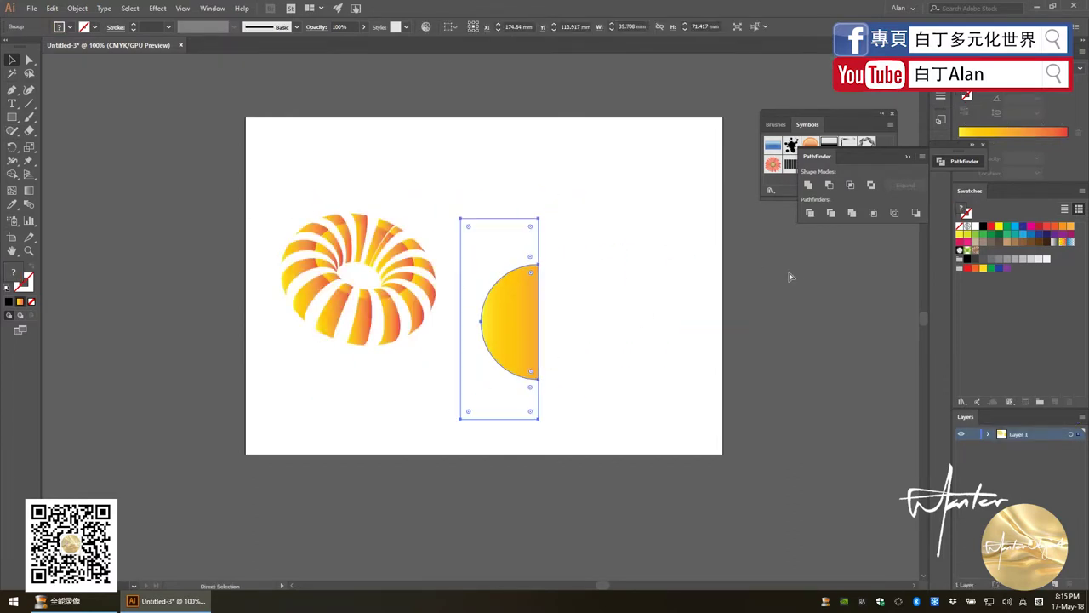
key("ctrl+z")
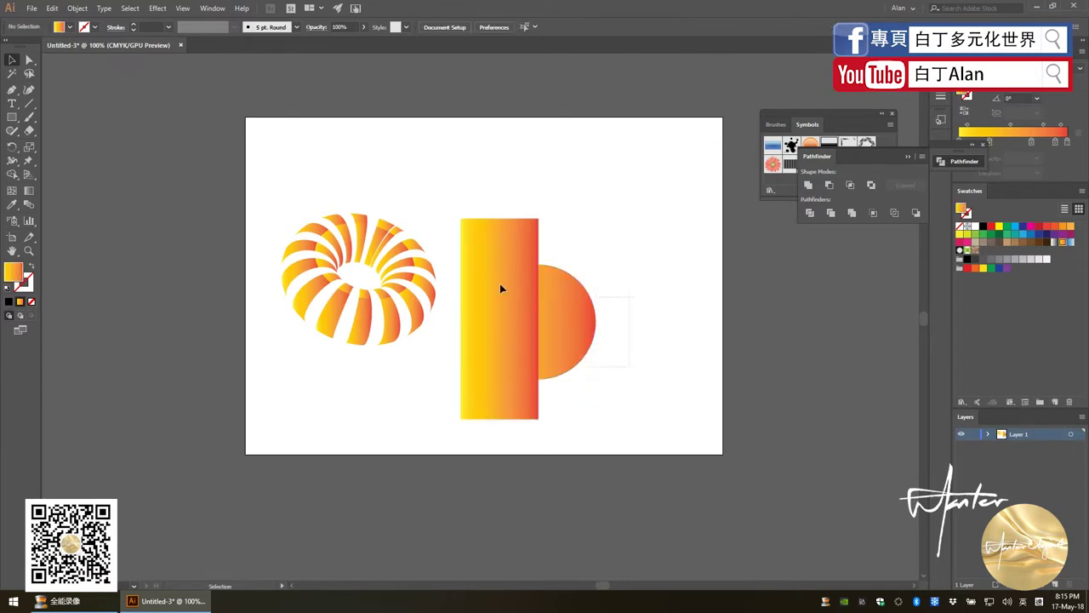
left_click(500, 283)
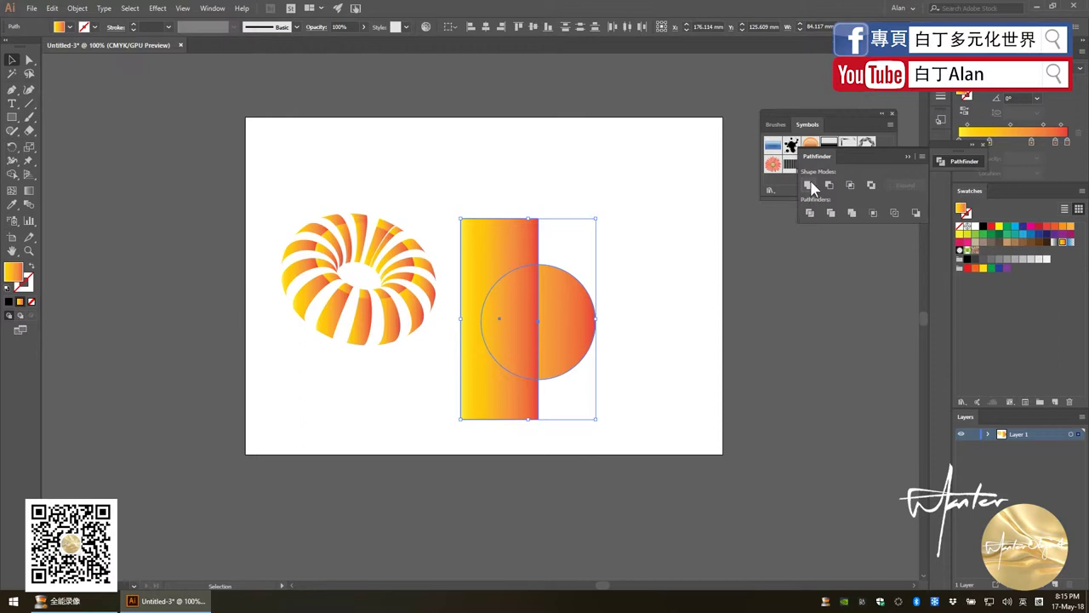
left_click(850, 185)
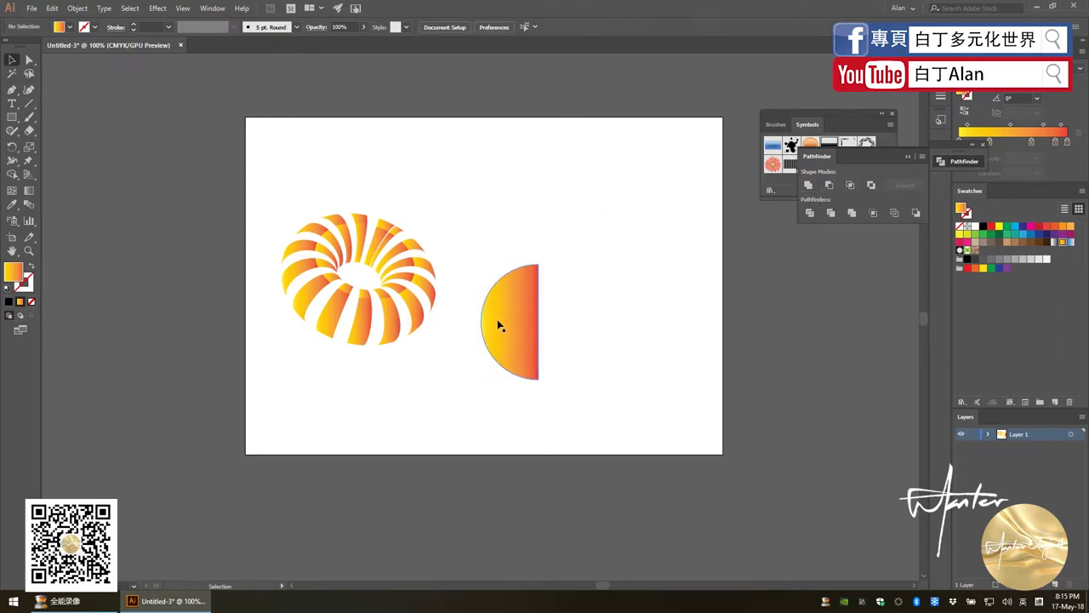
left_click_drag(498, 292, 569, 287)
left_click(634, 310)
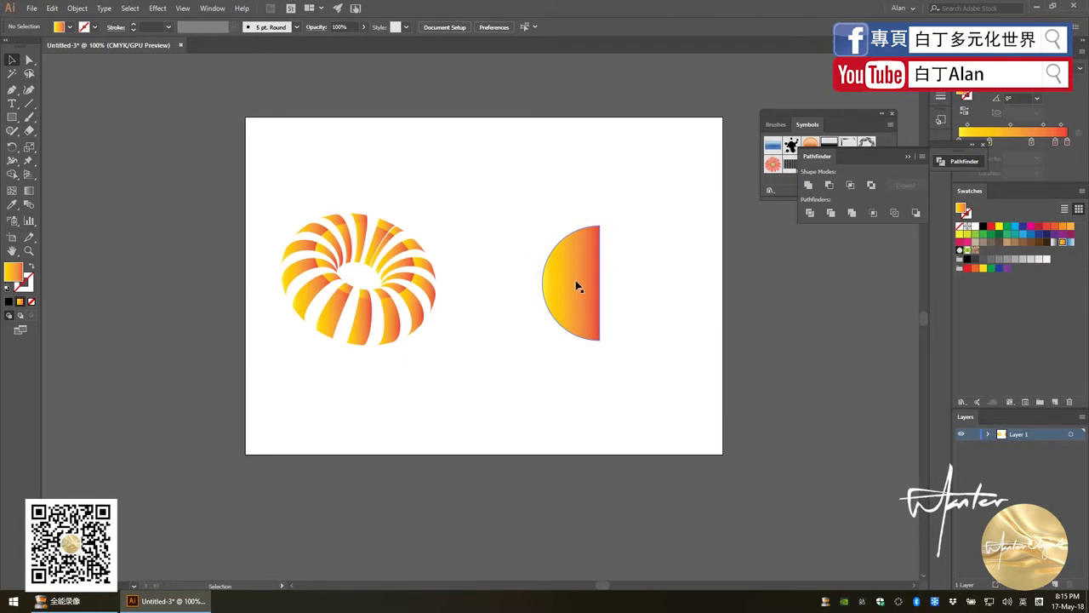
left_click_drag(568, 287, 514, 304)
Apply a previewed 3D Revolve to the half-circle, revolving from the Right Edge.
left_click(158, 8)
mouse_move(167, 72)
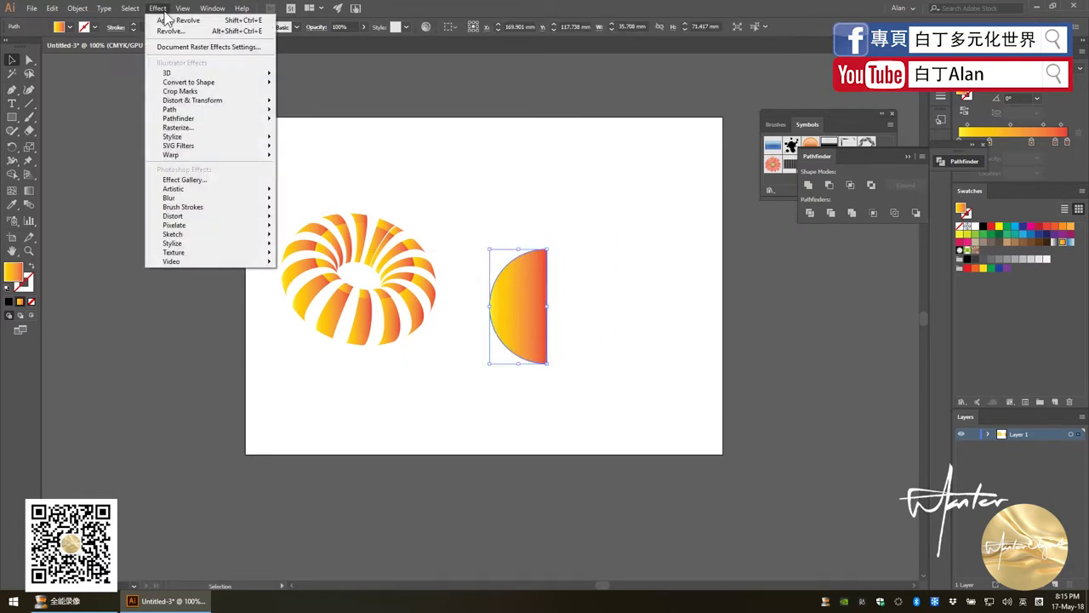
left_click(114, 84)
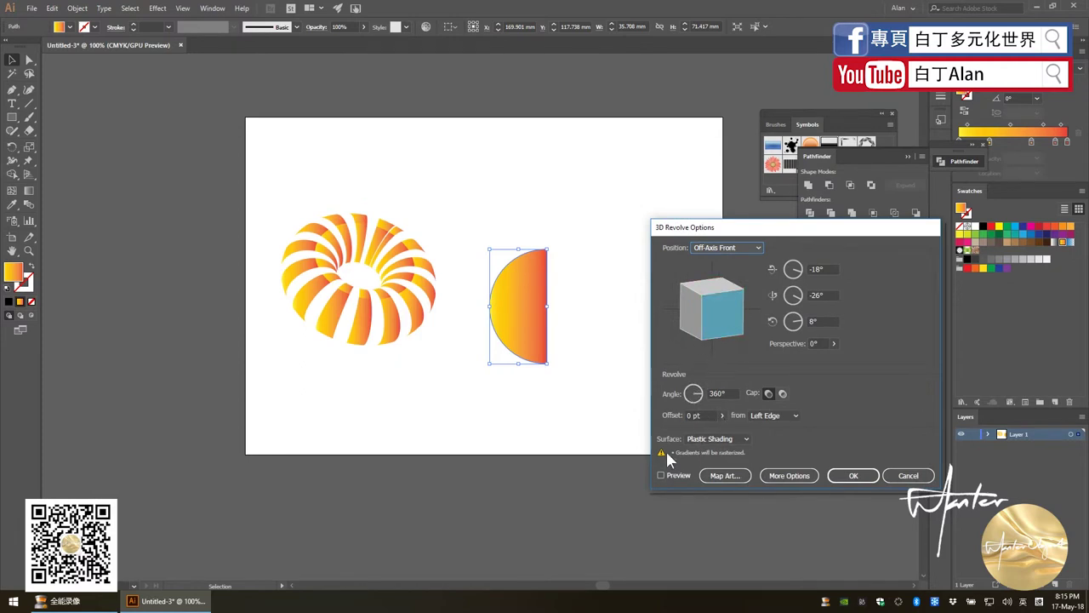
left_click(662, 474)
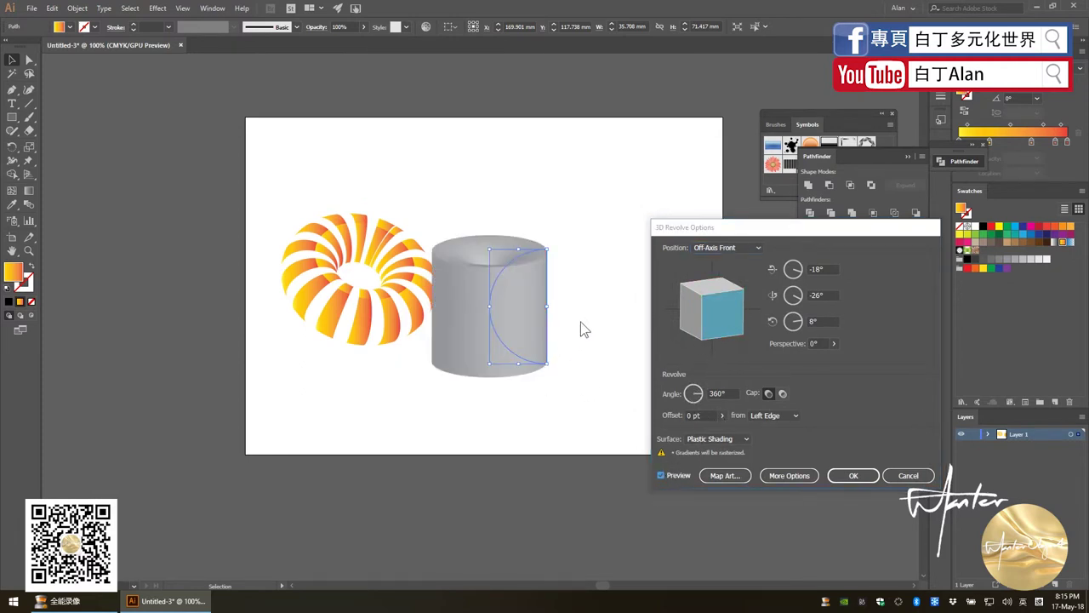
left_click(770, 416)
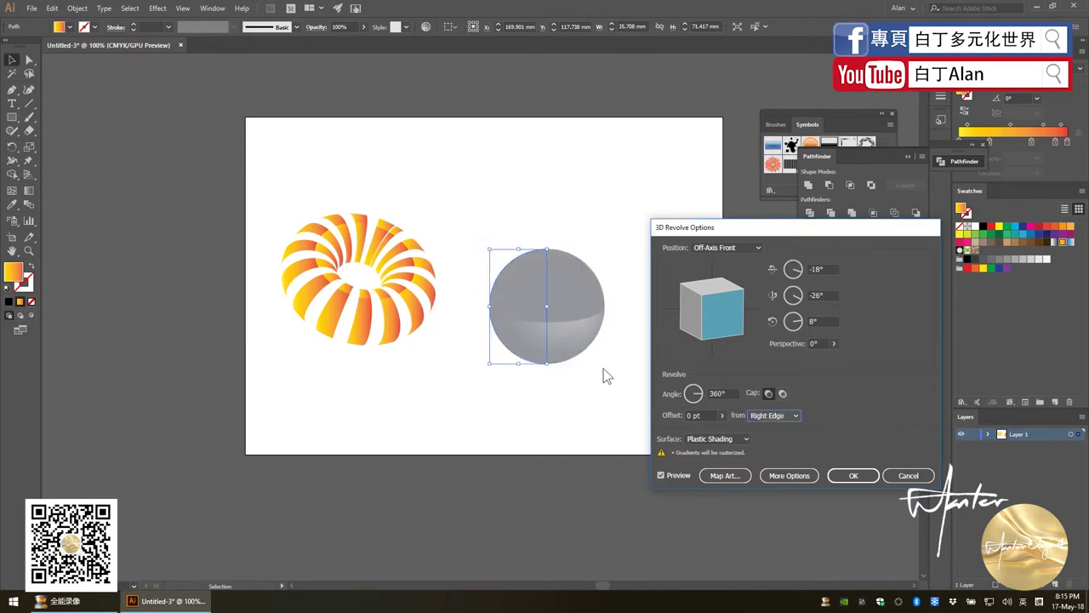
Try the Off-Axis Back and Off-Axis Left positions, then rotate the sphere to a custom angle.
left_click(734, 248)
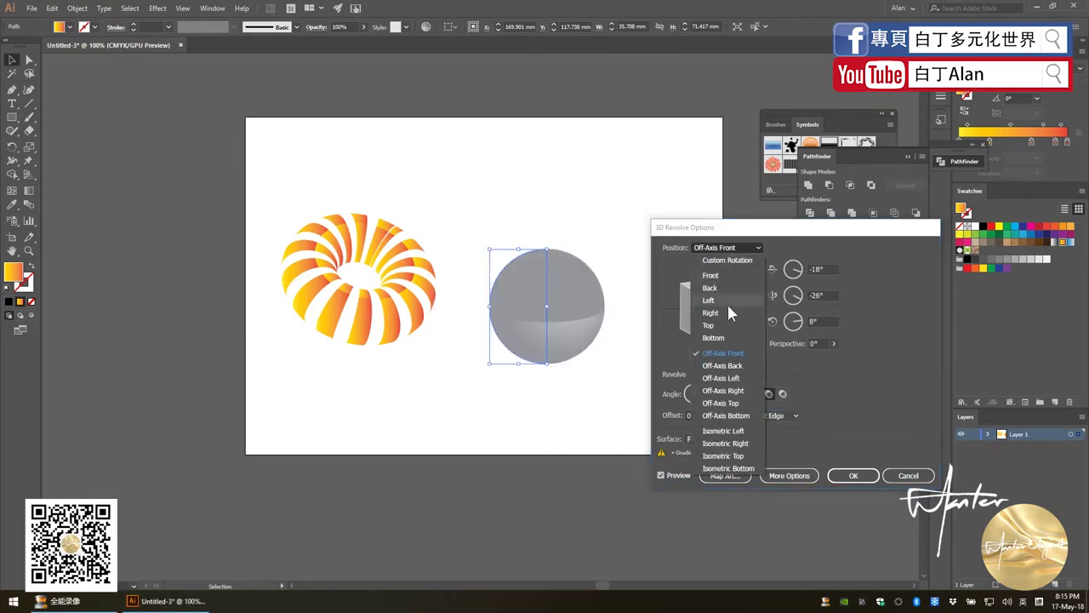
left_click(716, 365)
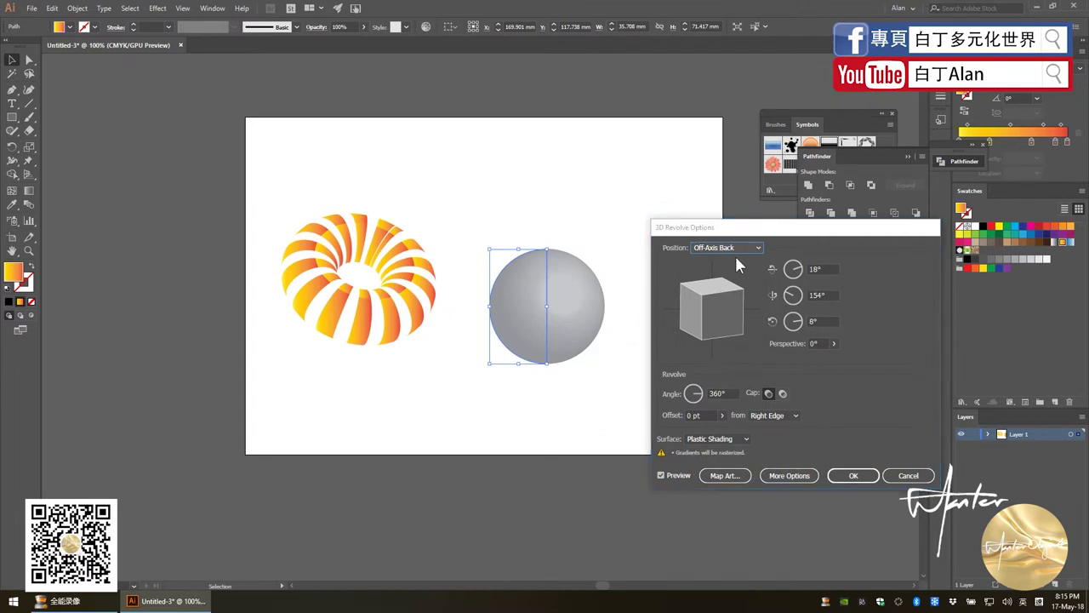
left_click(734, 248)
left_click(723, 374)
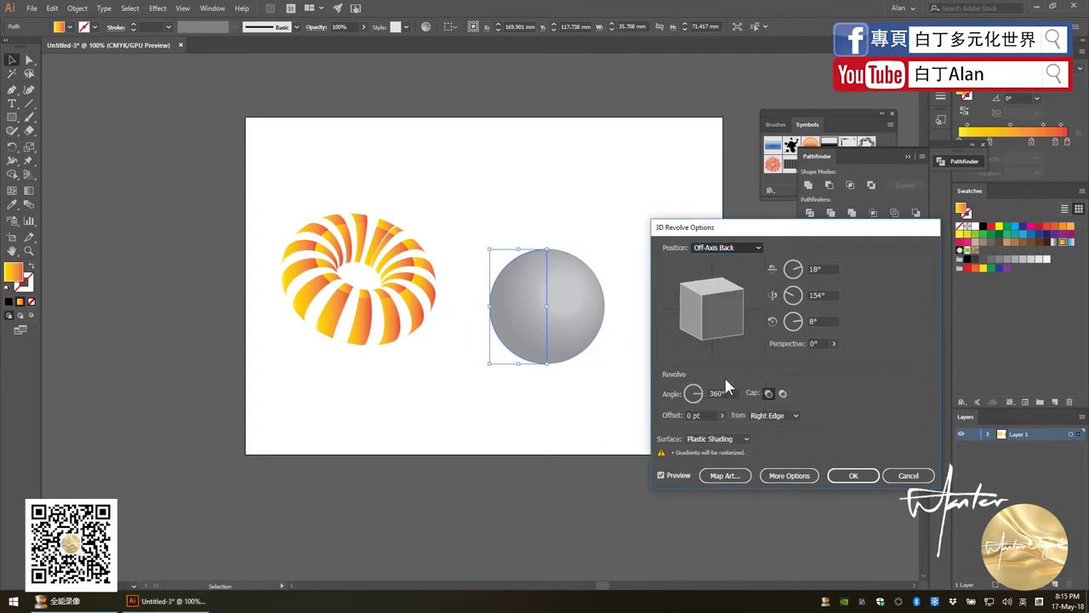
left_click(747, 247)
left_click(717, 270)
mouse_move(715, 294)
left_mouse_down()
mouse_move(710, 336)
mouse_move(718, 315)
left_mouse_up()
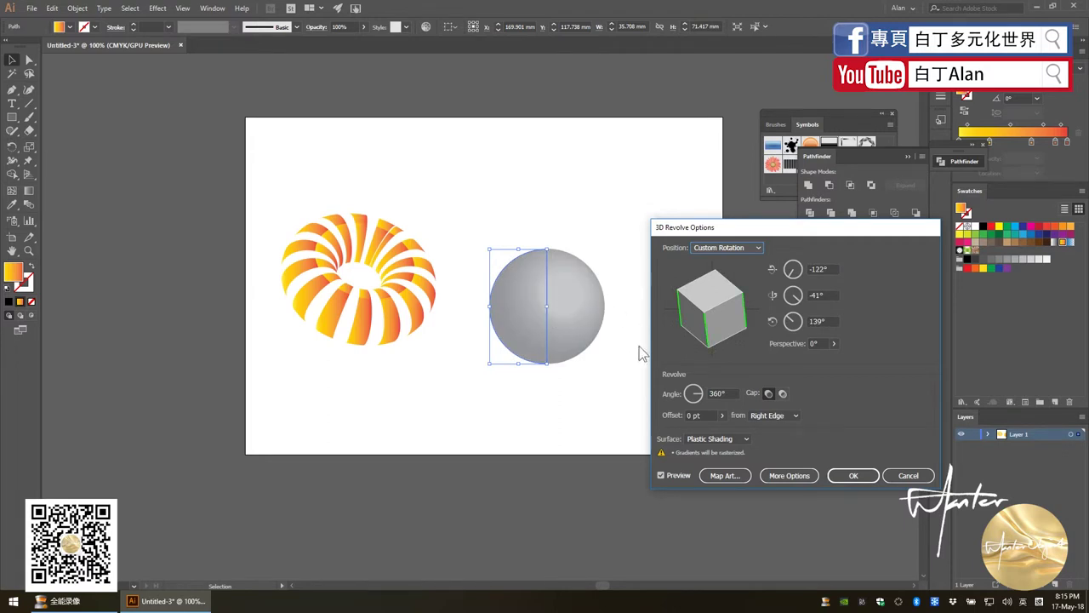
left_click(724, 474)
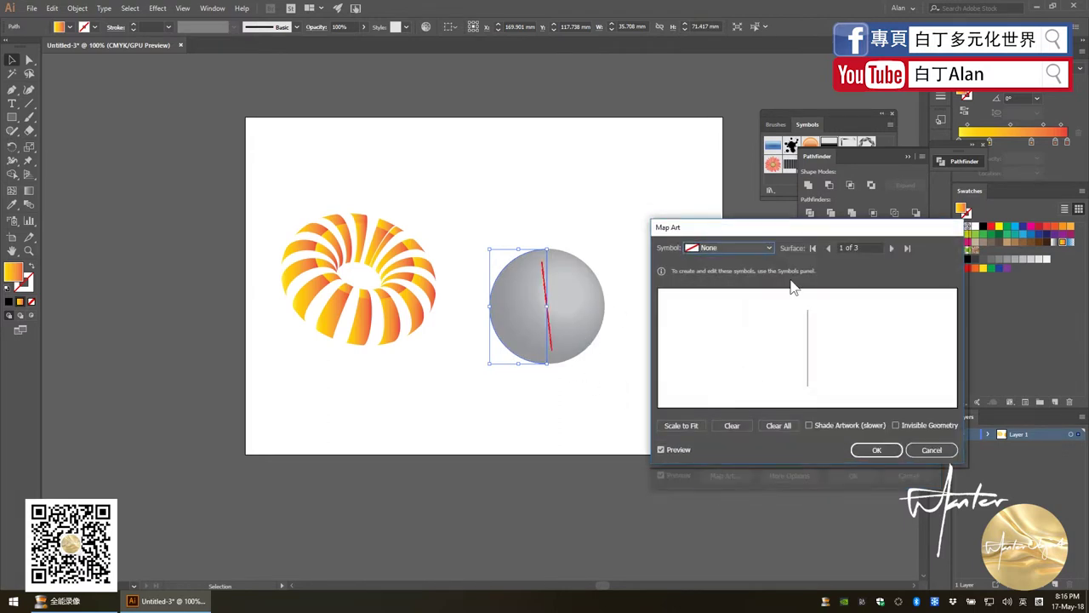
Map New Symbol 1's horizontal stripes onto the sphere and rotate it to a new angle.
left_click(738, 247)
left_click(732, 360)
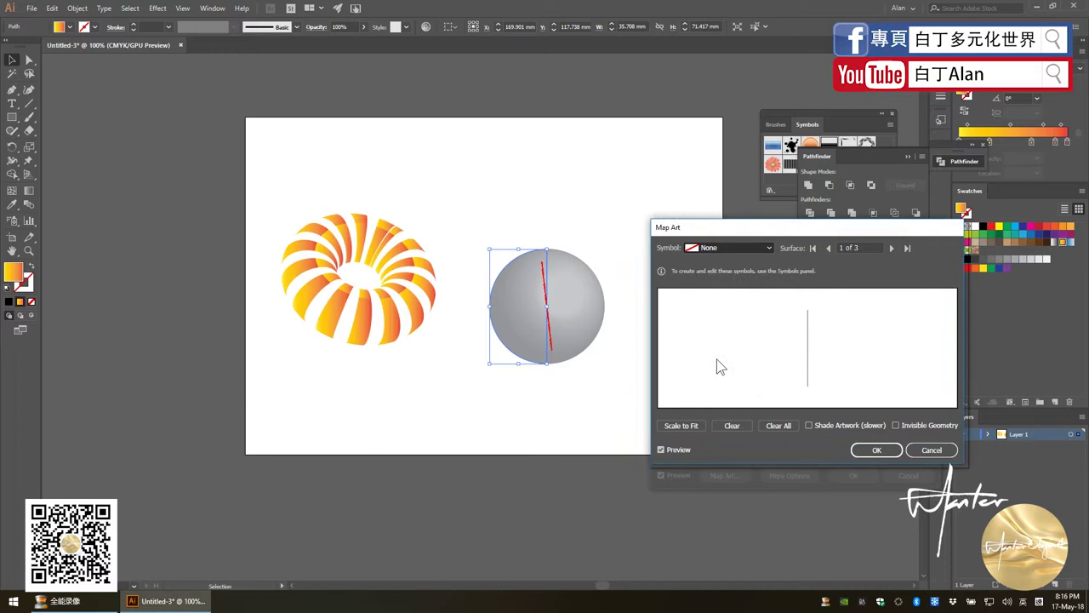
left_click(729, 247)
left_click(719, 310)
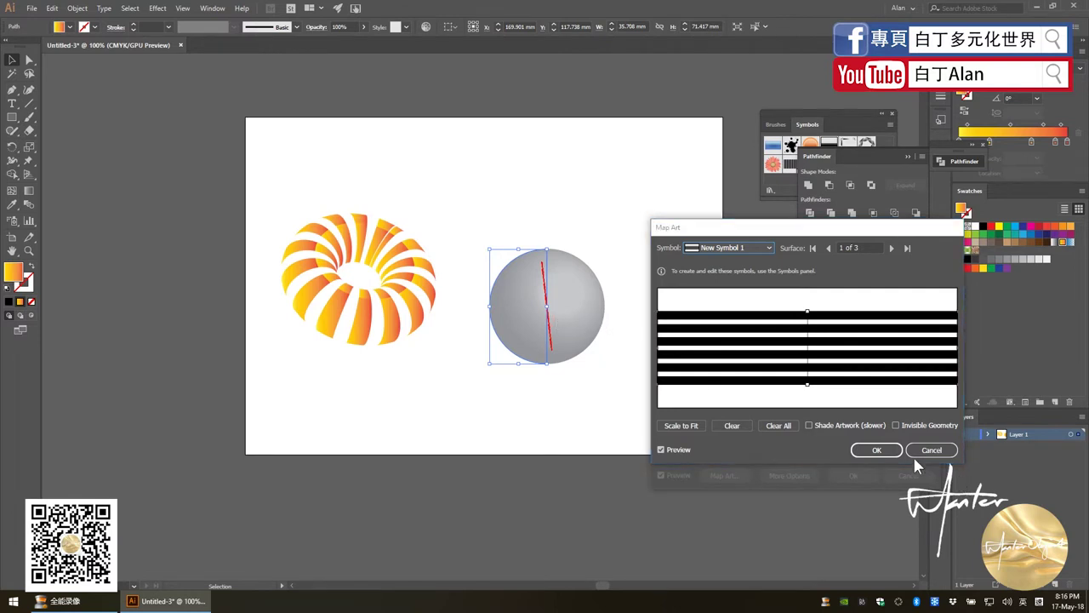
left_click(883, 451)
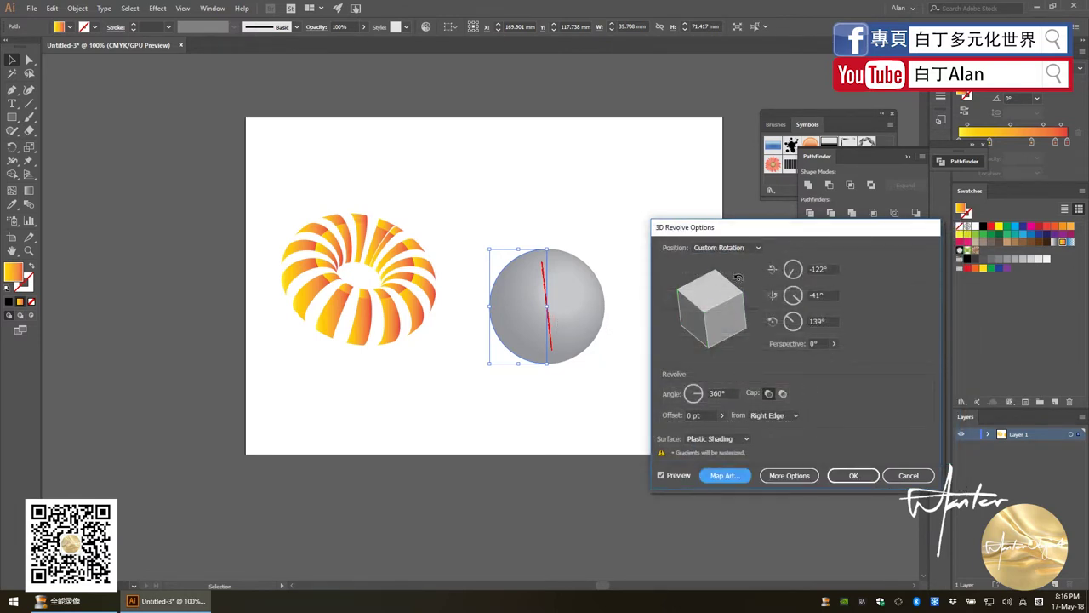
left_click_drag(739, 278, 702, 321)
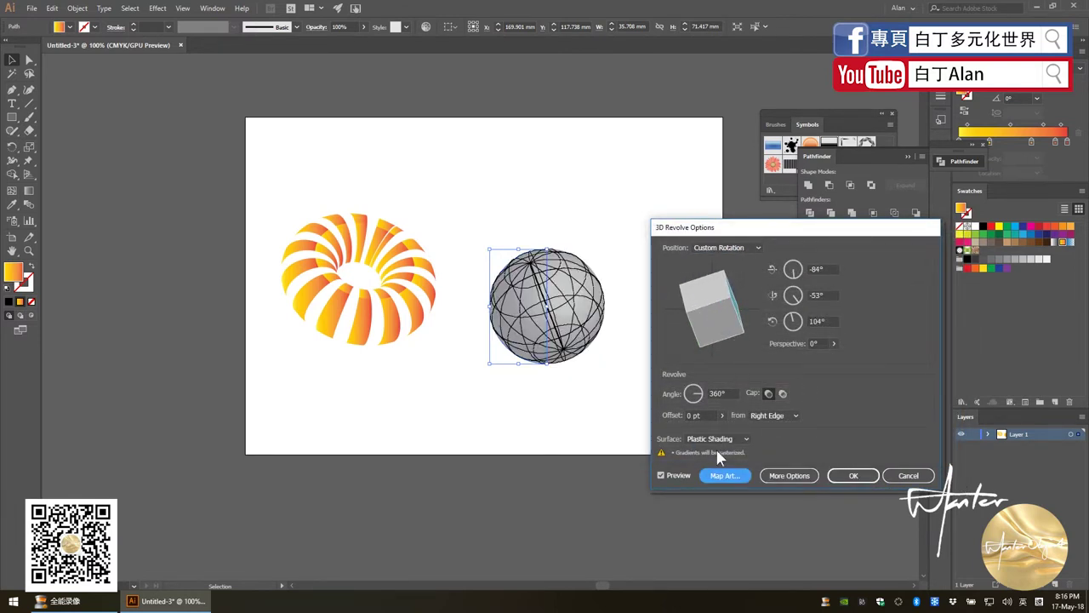
Resize the mapped stripe artwork and reset the position to Off-Axis Front.
left_click(735, 474)
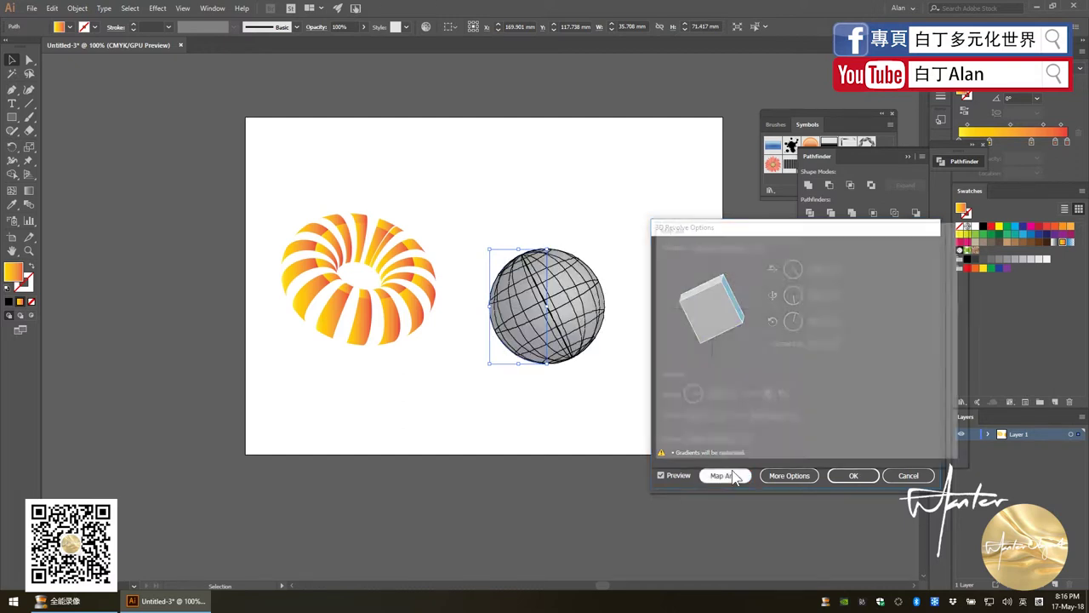
left_click_drag(661, 313, 743, 343)
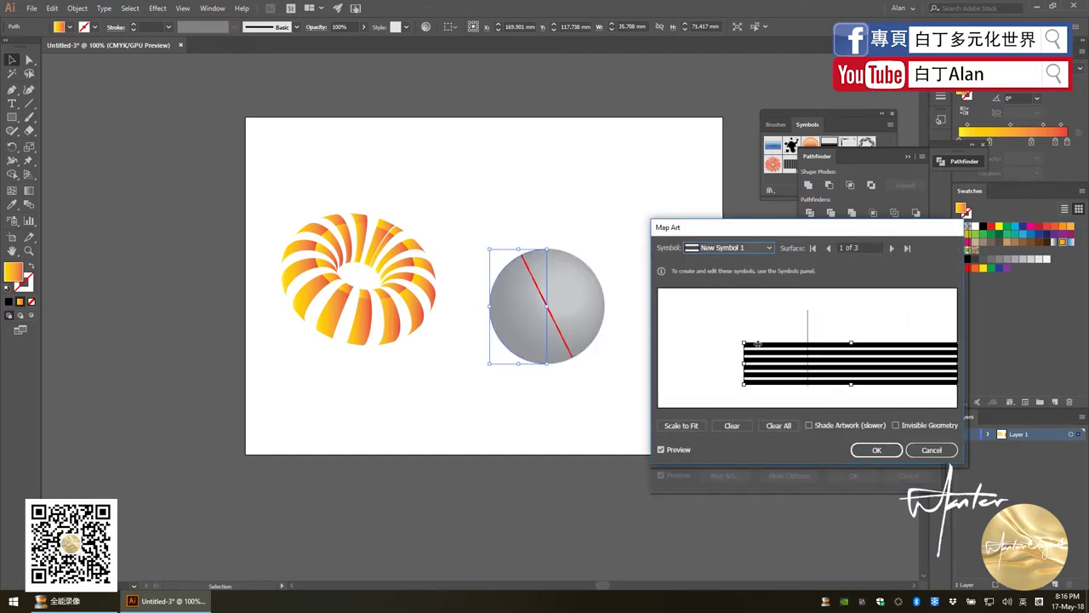
left_click(692, 247)
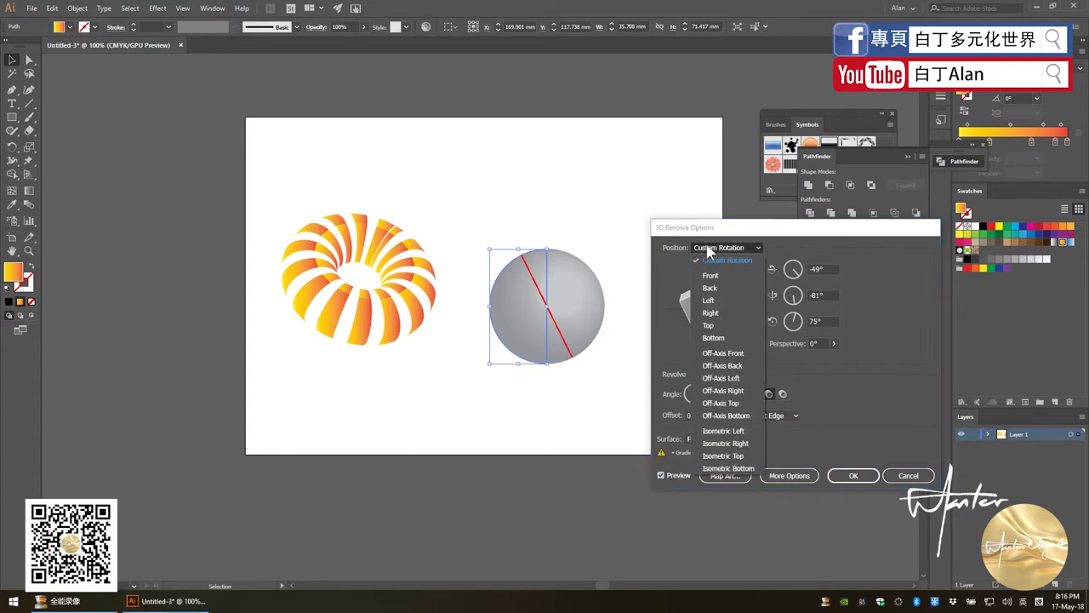
left_click(725, 353)
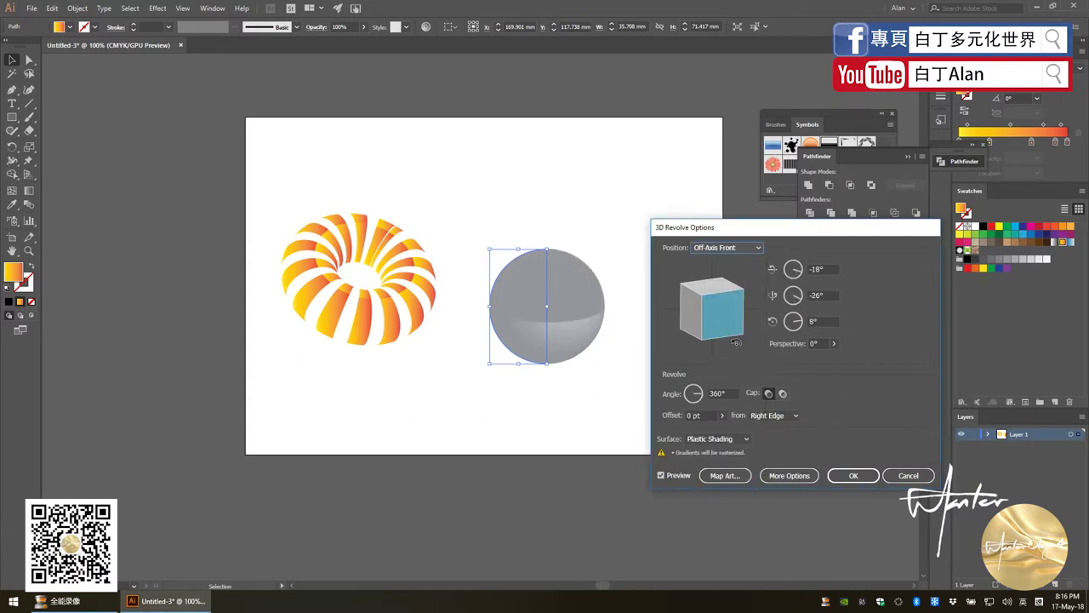
Map New Symbol 1 onto surface 3 of 3, the sphere's lower half.
left_click(724, 475)
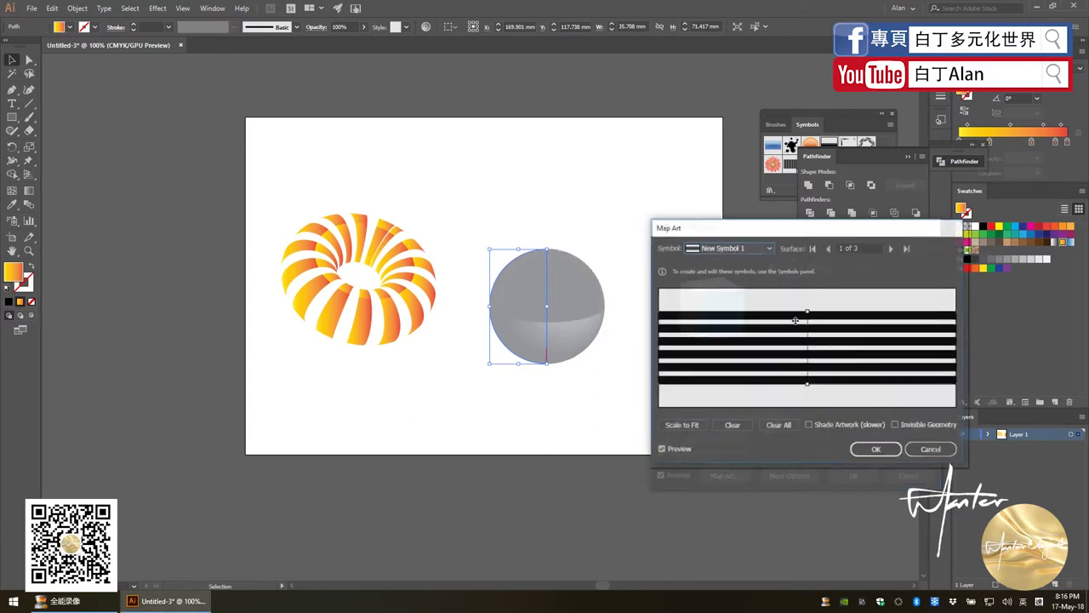
left_click(763, 246)
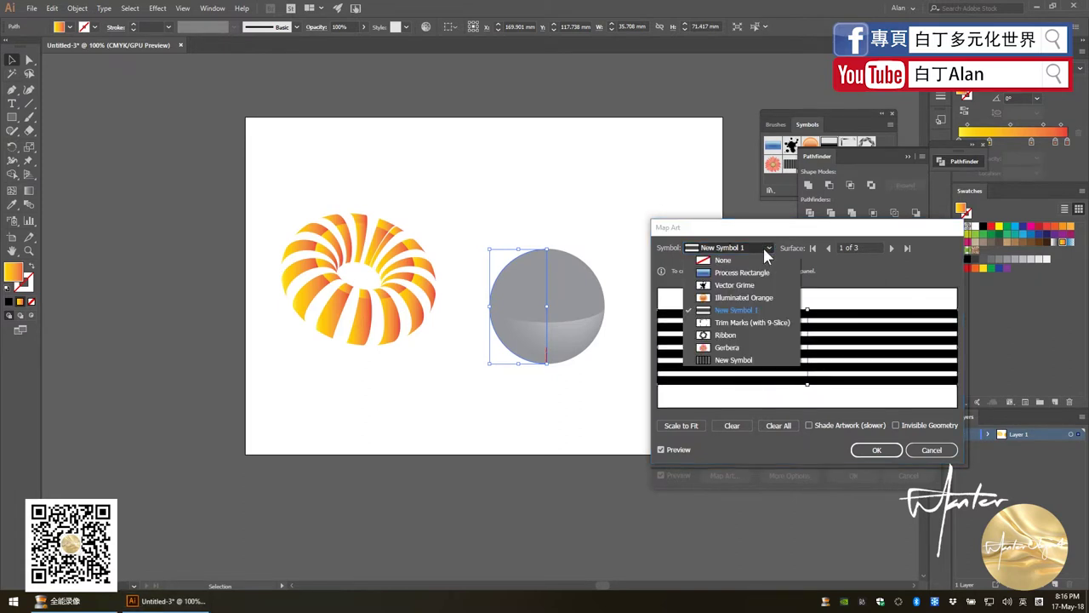
left_click(891, 247)
left_click(892, 248)
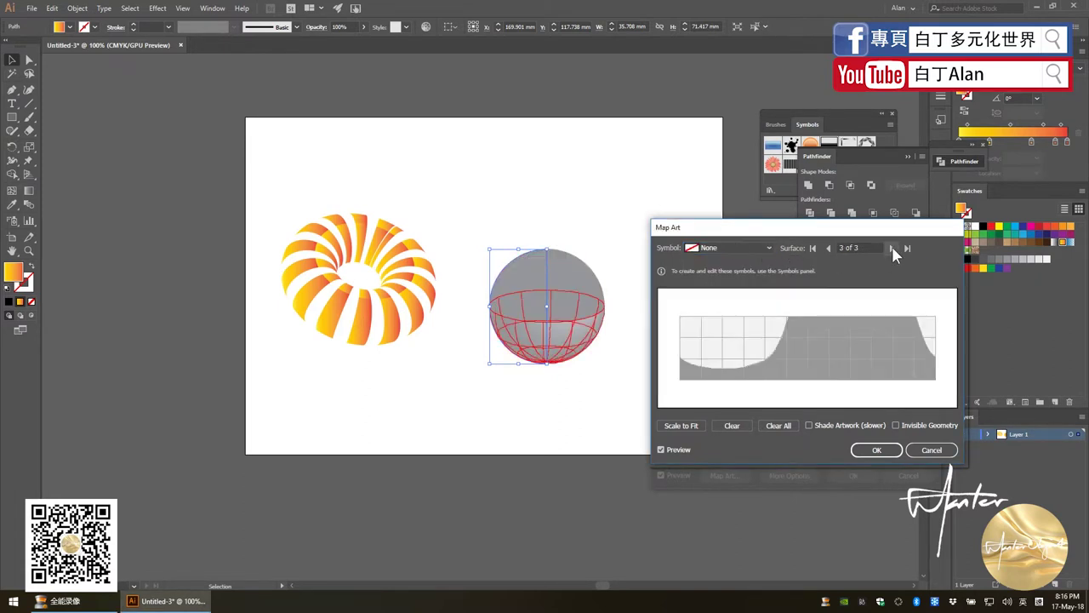
left_click(736, 247)
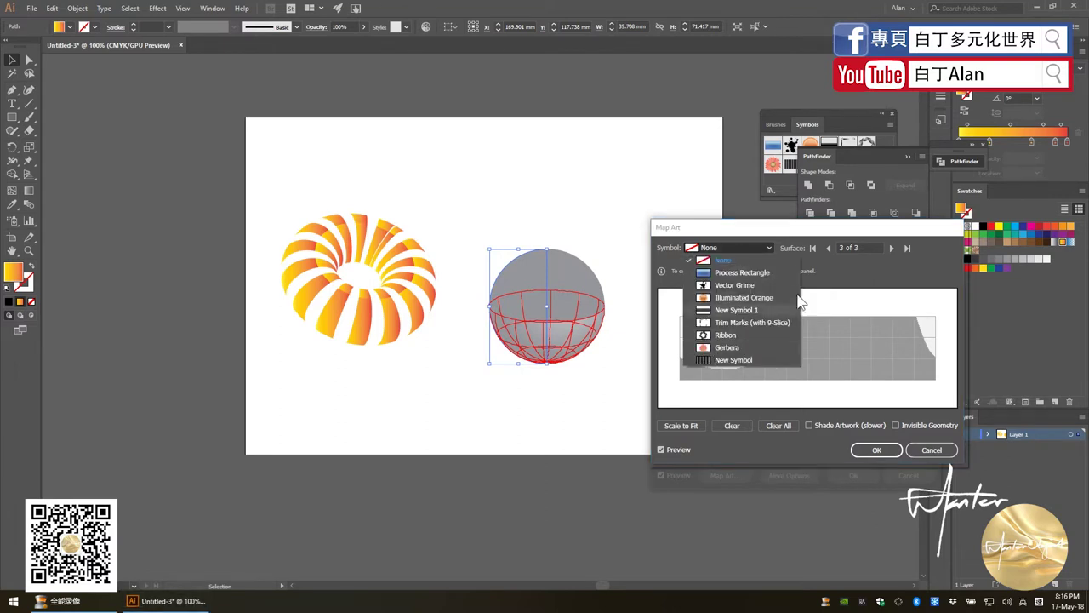
left_click(713, 363)
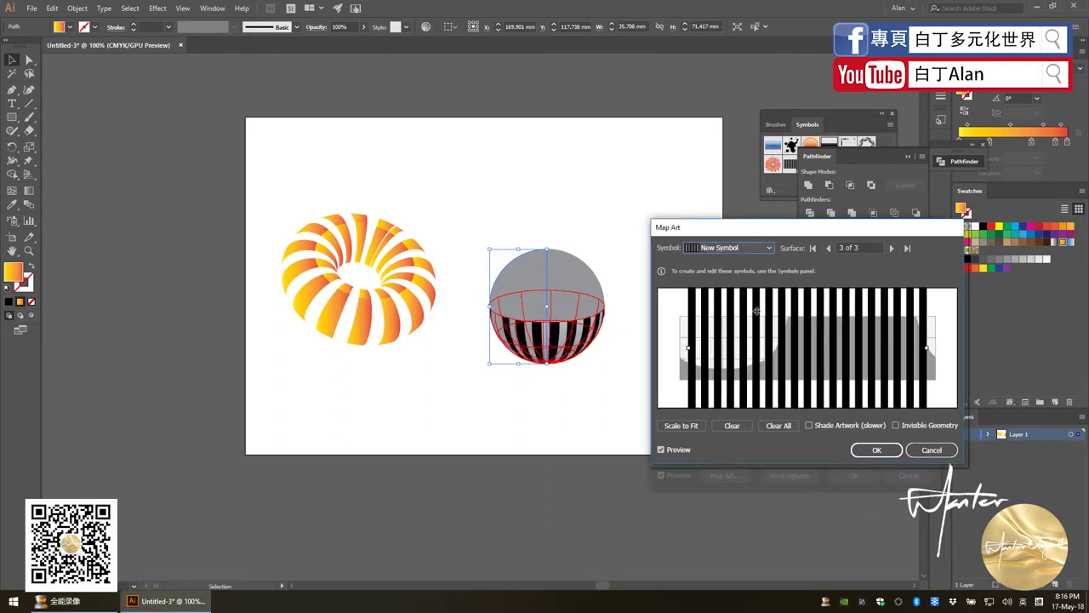
left_click(749, 247)
left_click(736, 315)
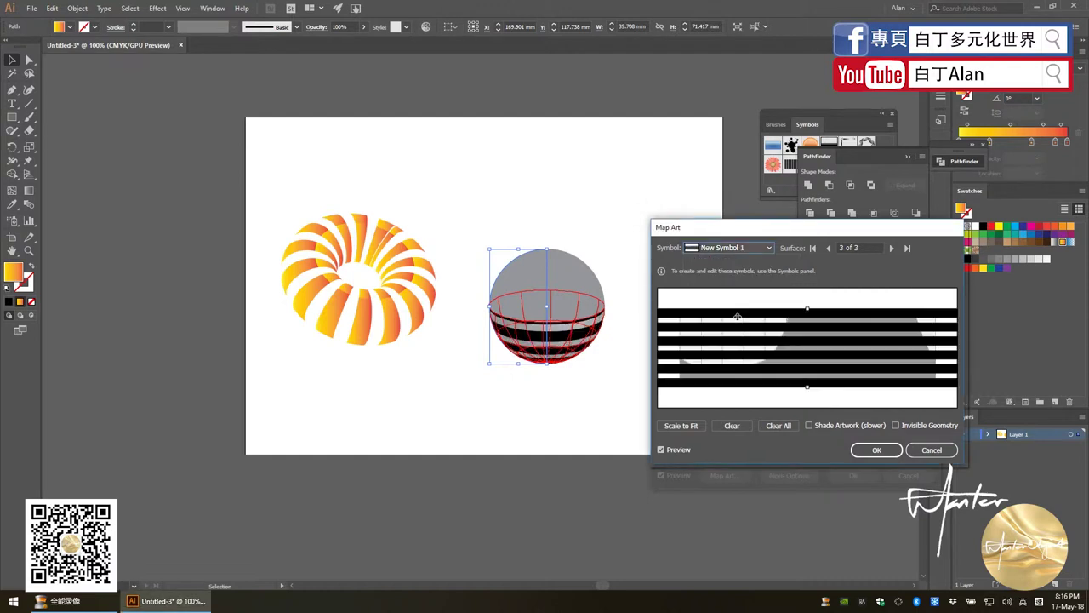
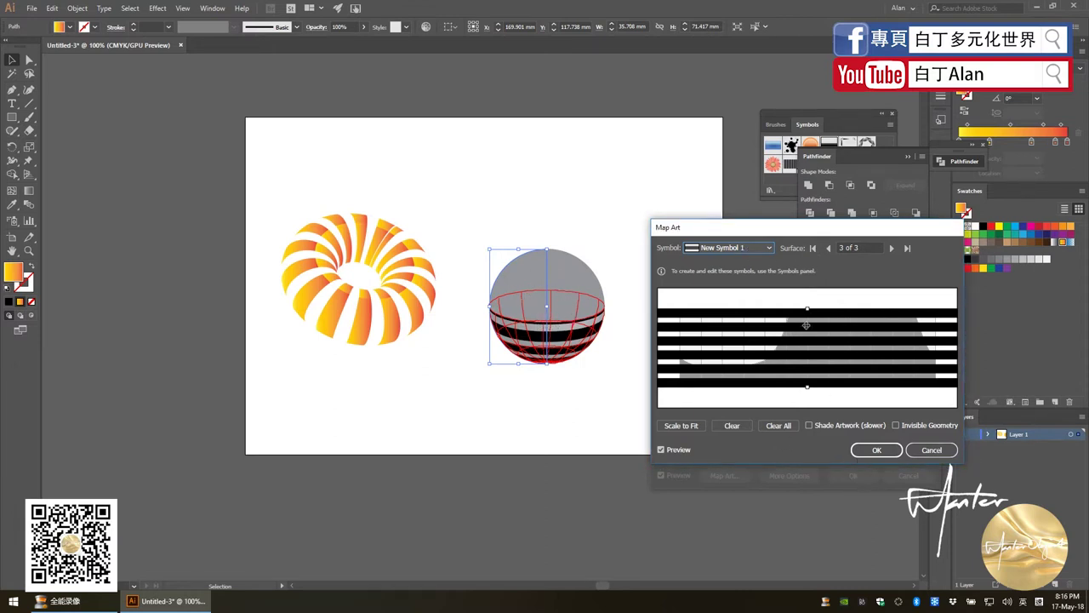
Move, stretch and rotate the stripe symbol diagonally across surface 3 of 3.
left_click_drag(809, 309, 807, 294)
mouse_move(809, 387)
left_mouse_down()
mouse_move(805, 410)
mouse_move(807, 399)
left_mouse_up()
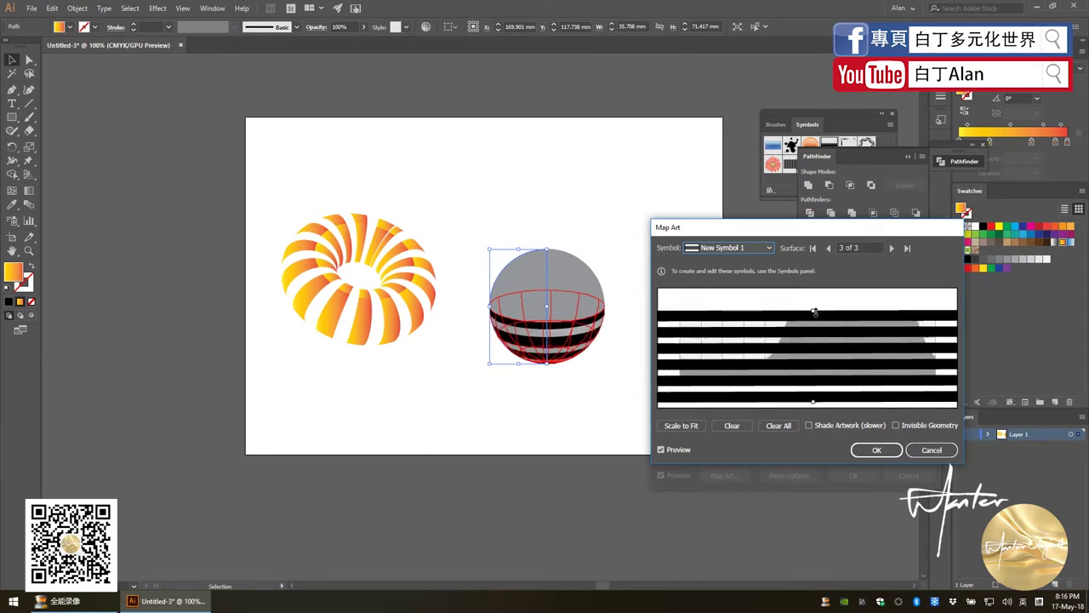
left_click_drag(814, 311, 816, 295)
left_click_drag(671, 293, 706, 378)
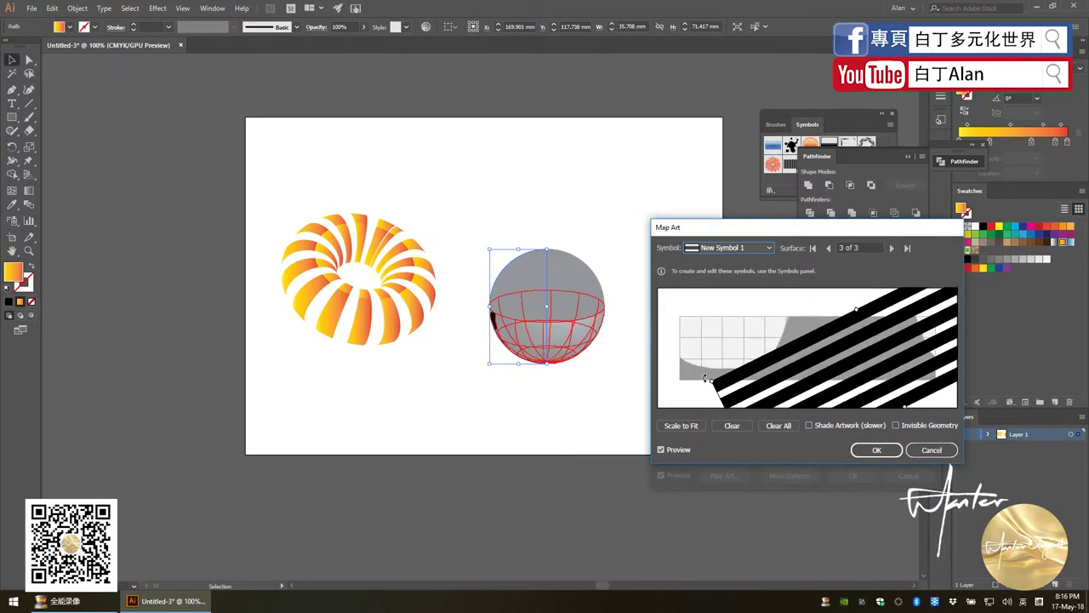
left_click_drag(822, 374, 783, 372)
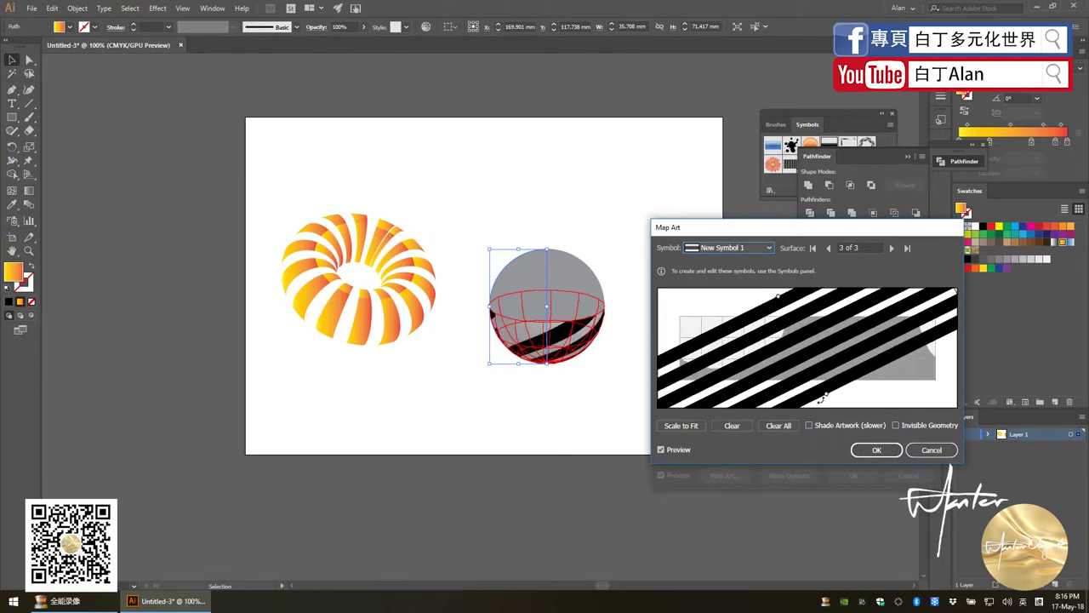
left_click_drag(868, 407, 867, 404)
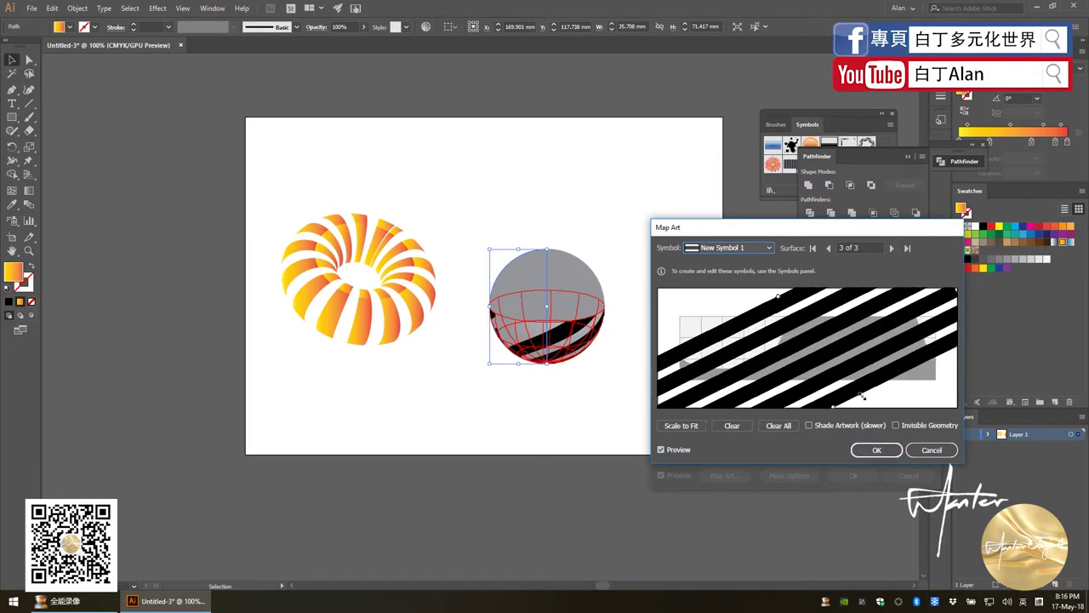
Accept the stripe mapping, tilt the sphere, apply the revolve and move it right.
left_click(876, 451)
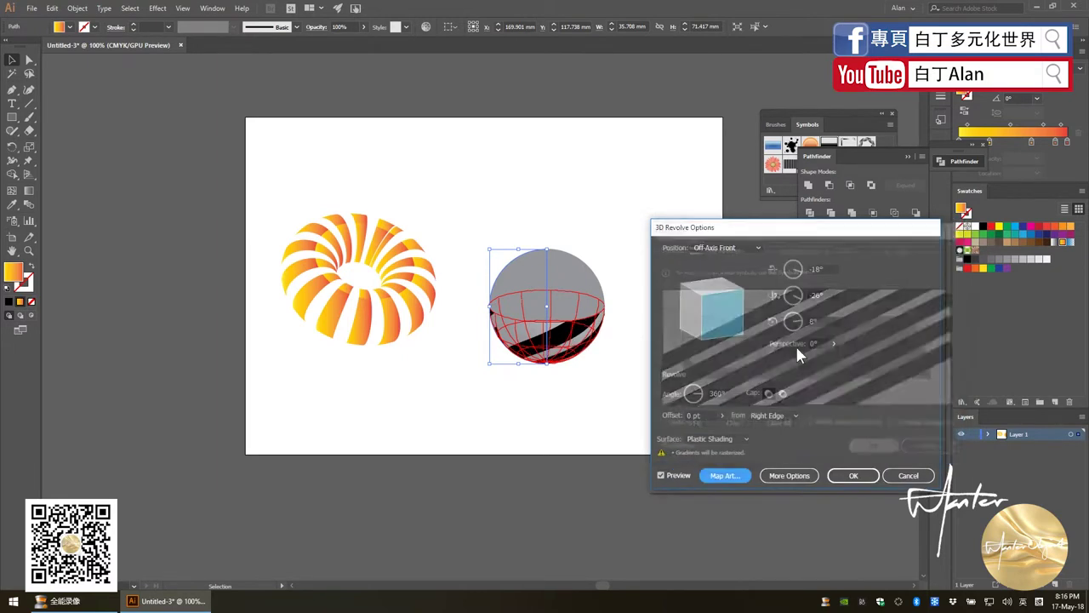
mouse_move(722, 310)
left_mouse_down()
mouse_move(719, 340)
mouse_move(714, 315)
mouse_move(730, 317)
left_mouse_up()
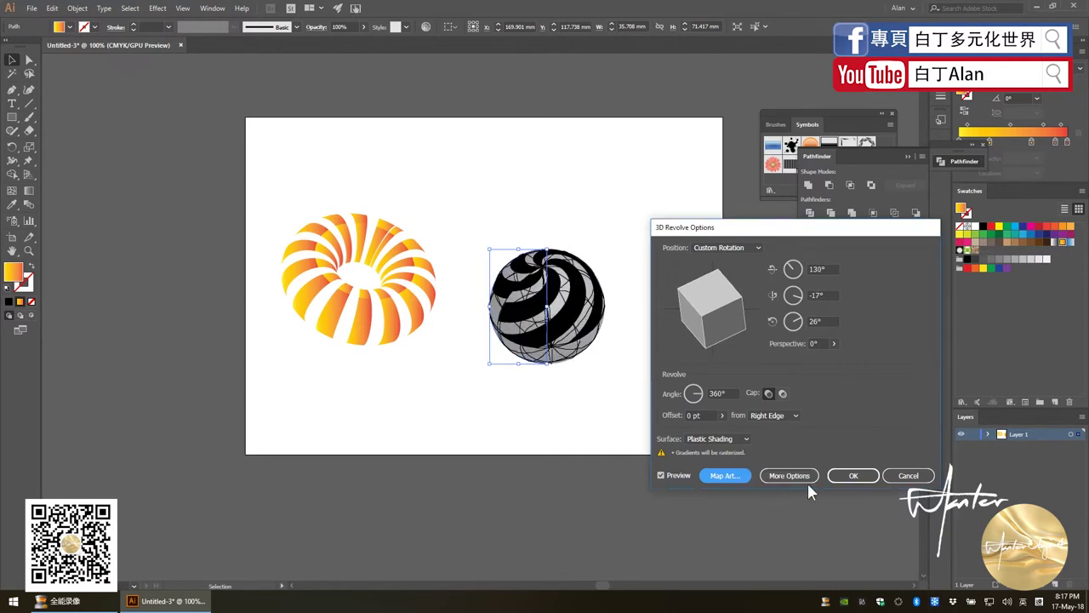
left_click(854, 476)
left_click_drag(585, 310, 696, 299)
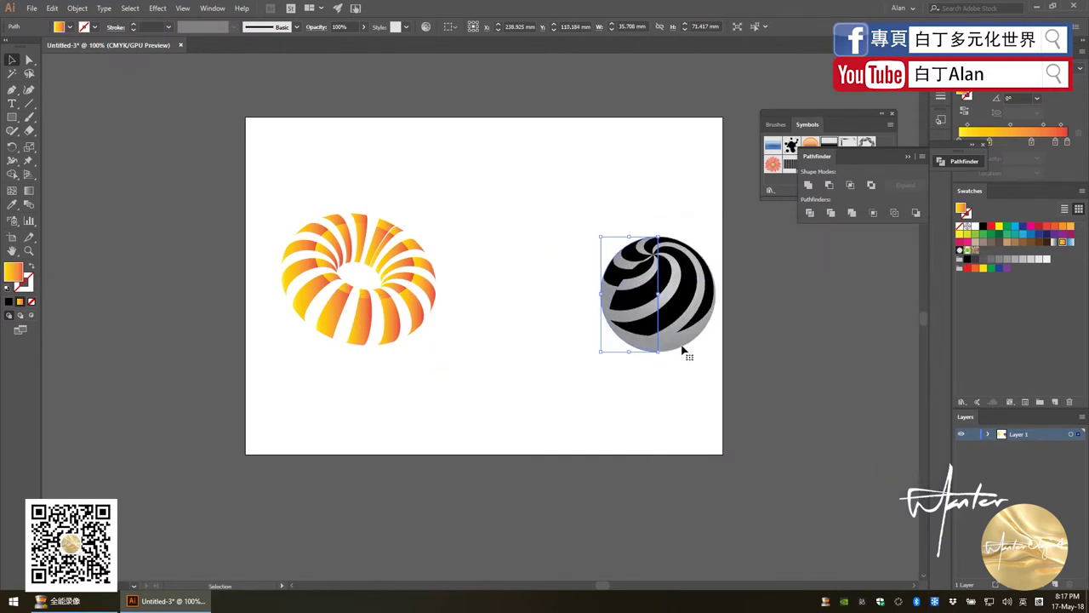
Enter and exit isolation mode on the sphere, then undo back to the plain half-circle.
double_click(637, 333)
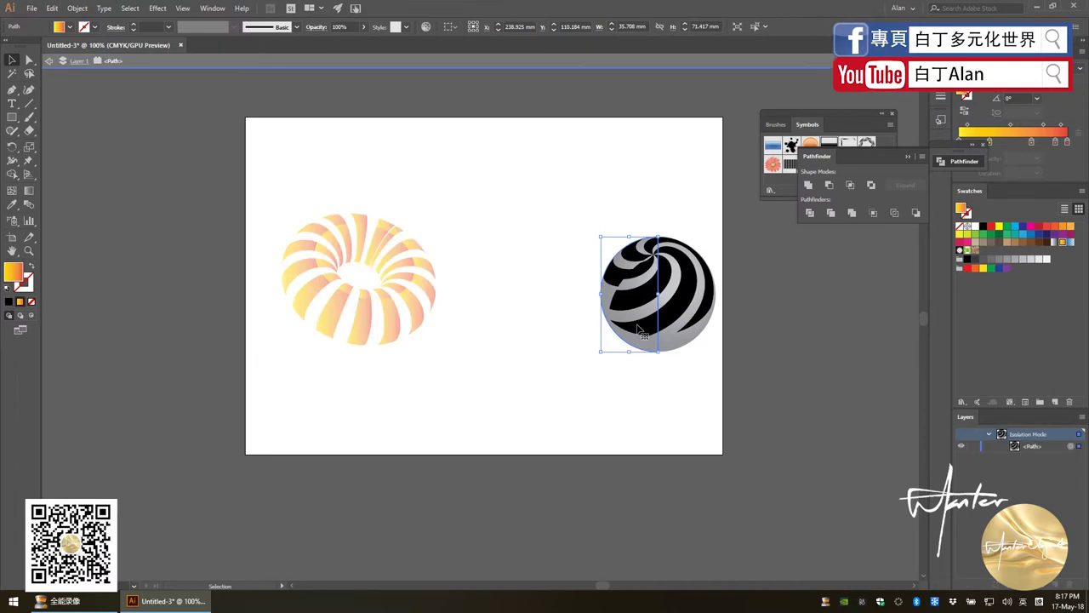
double_click(630, 389)
key("ctrl+z")
key("ctrl+z")
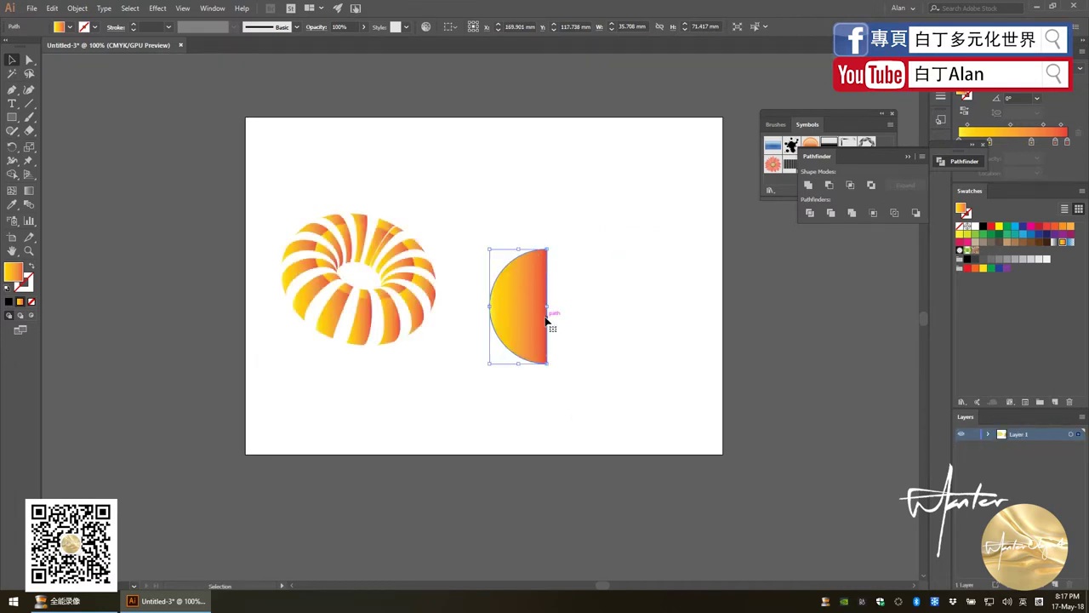
left_click(103, 8)
mouse_move(166, 73)
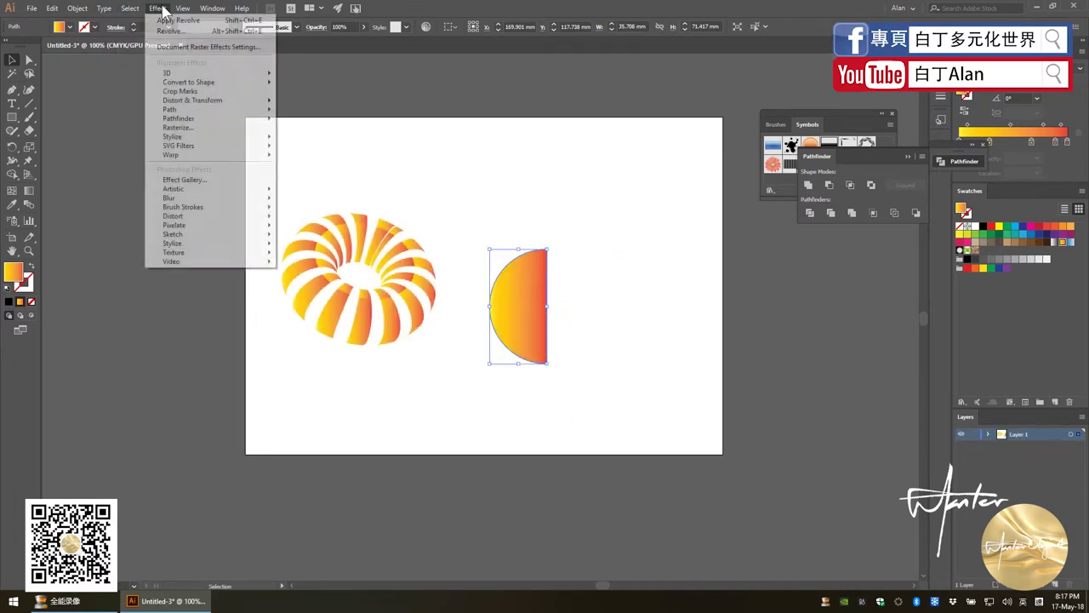
left_click(117, 87)
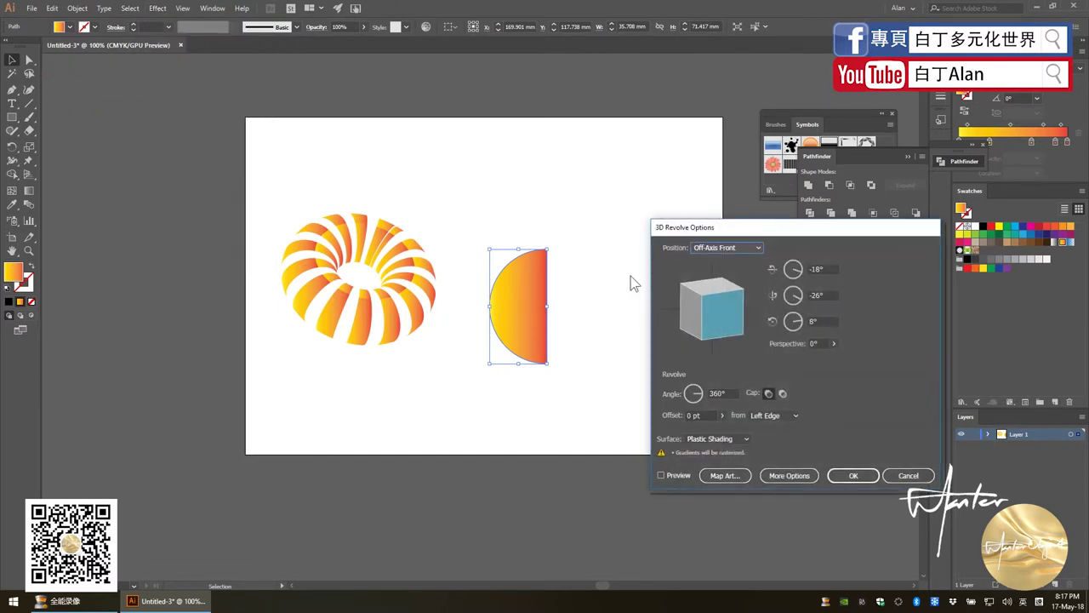
left_click(723, 247)
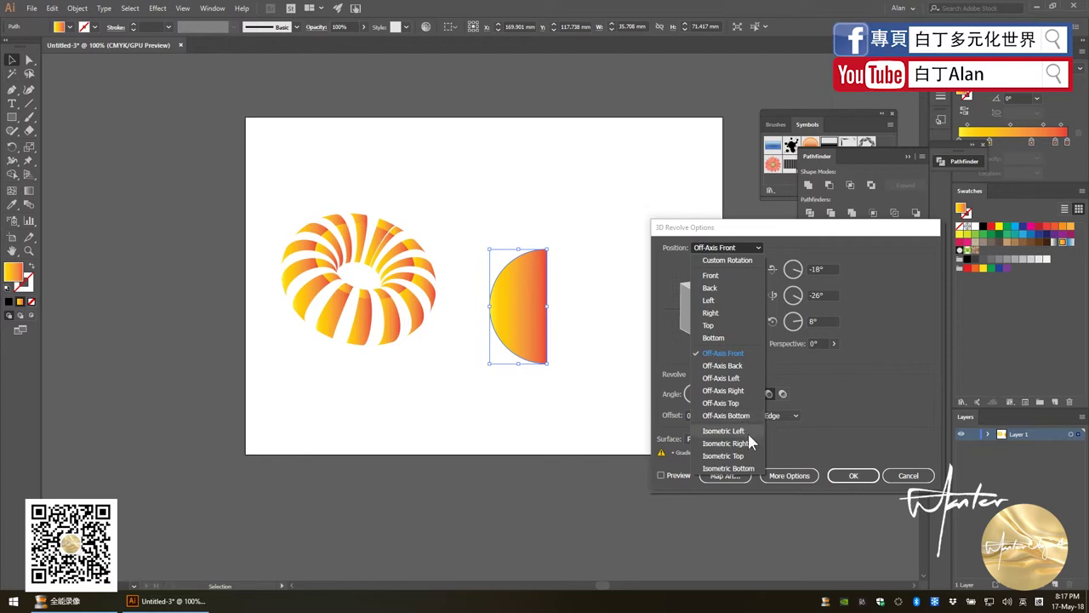
left_click(665, 464)
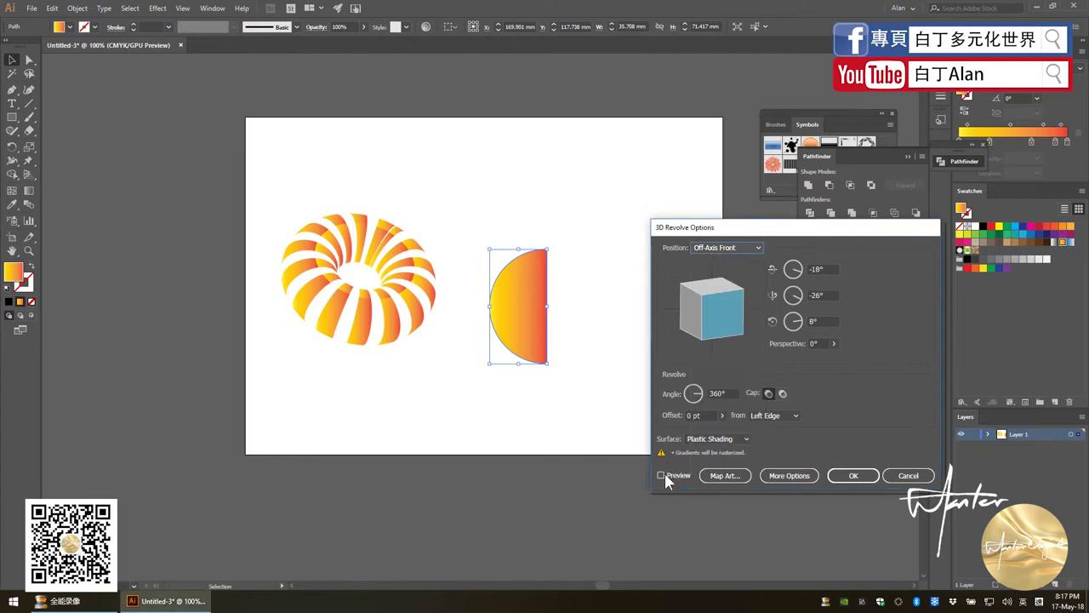
left_click(737, 247)
left_click(736, 369)
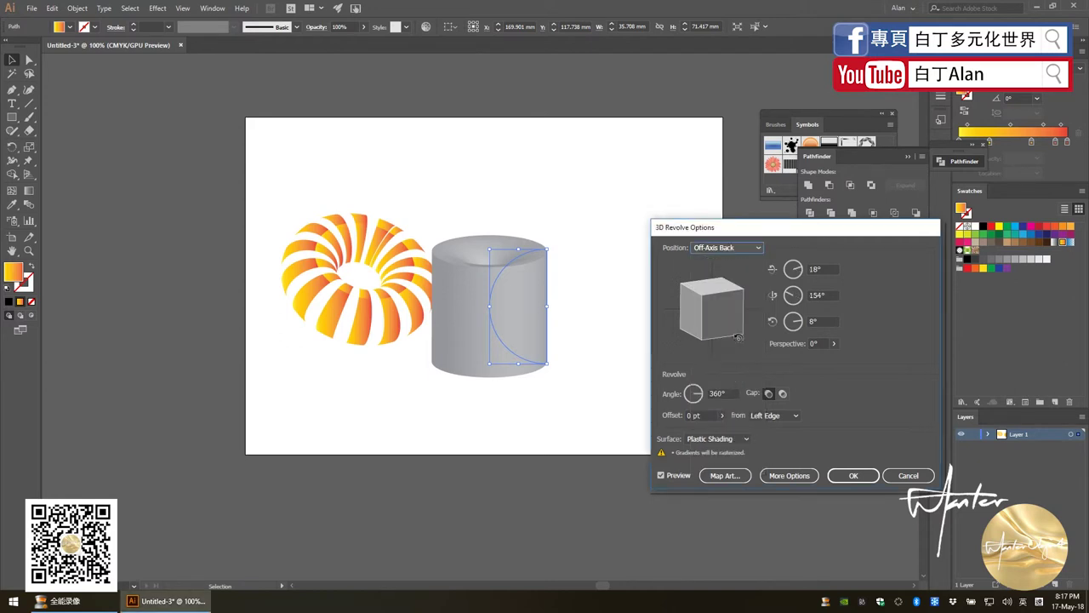
left_click(729, 252)
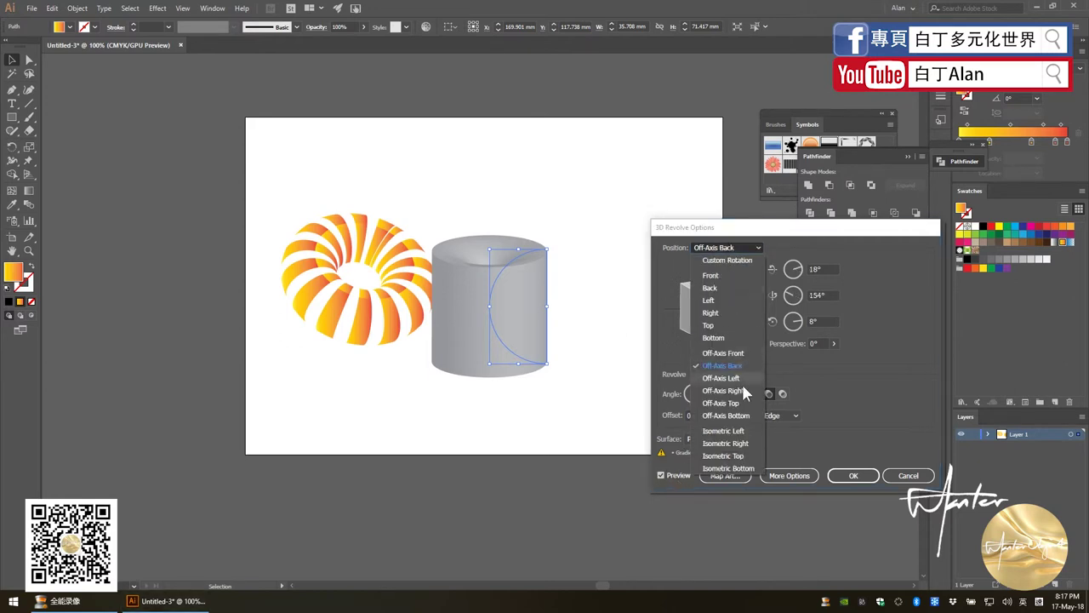
left_click(732, 414)
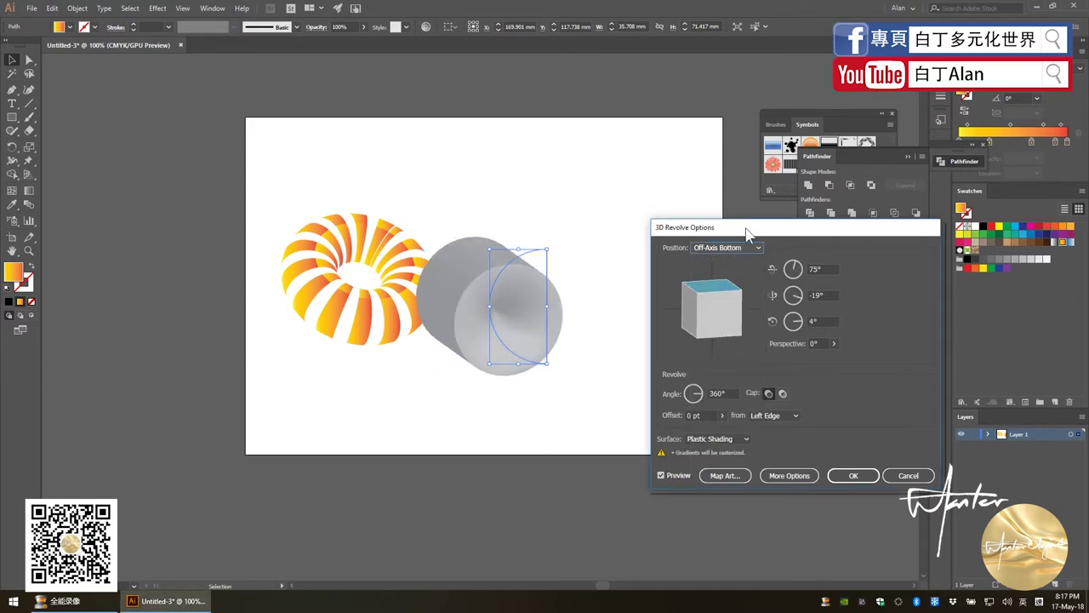
left_click(740, 247)
left_click(731, 429)
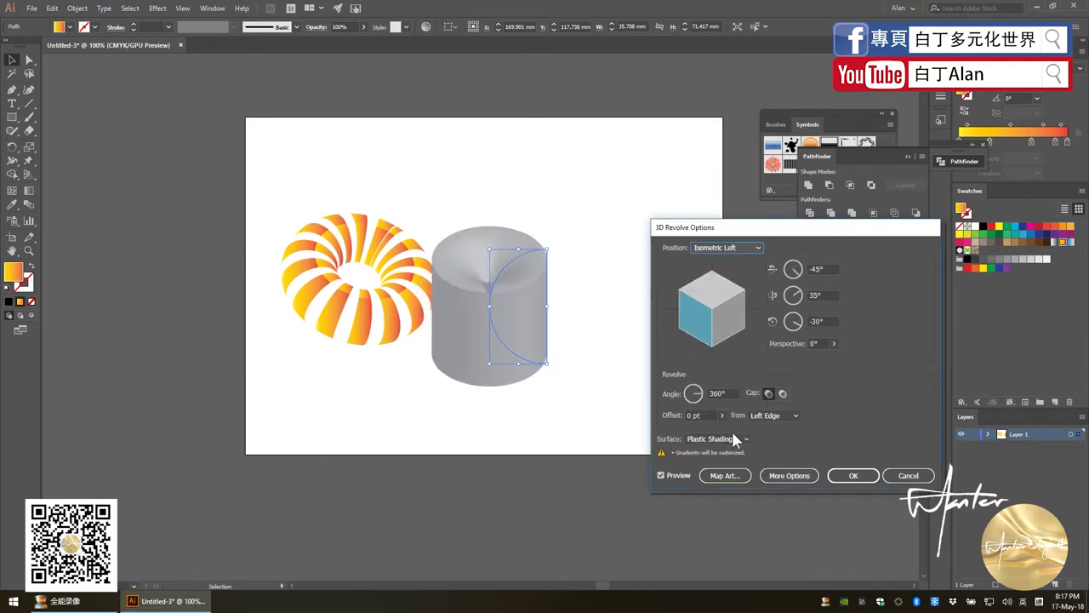
left_click(736, 247)
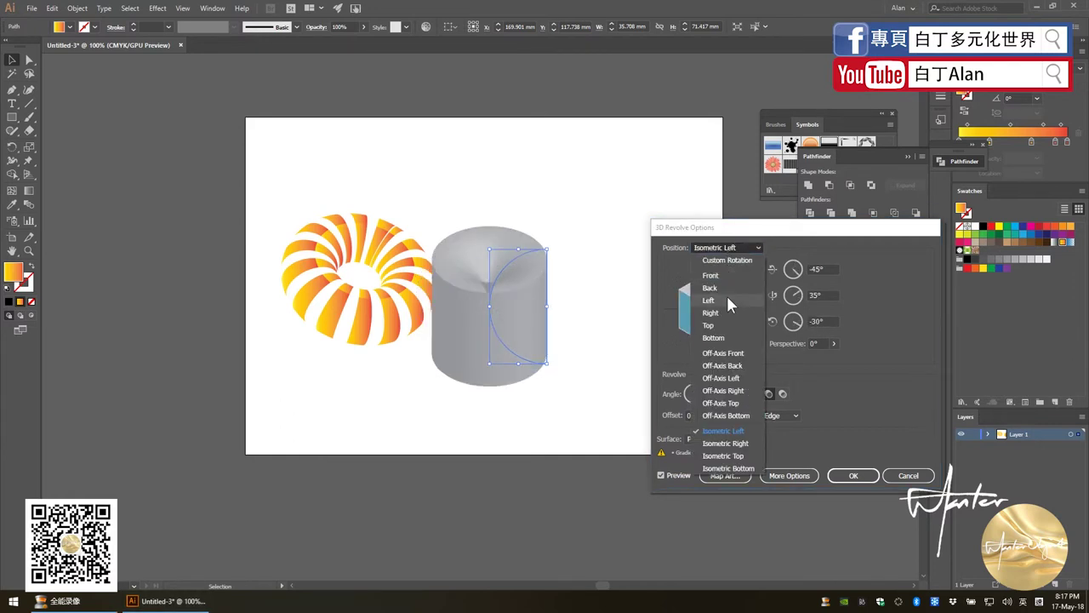
left_click(739, 443)
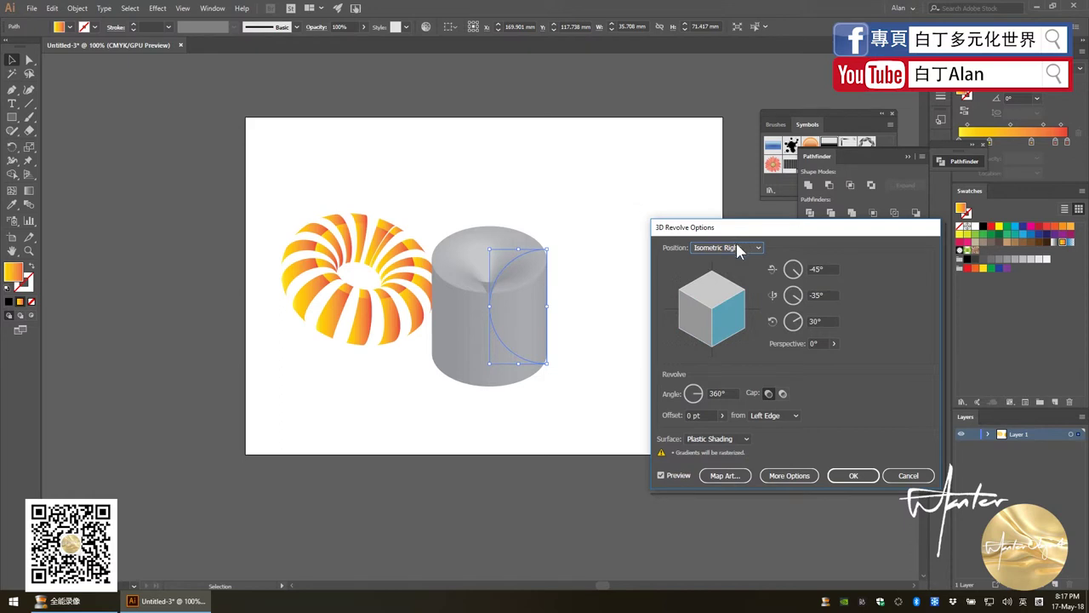
left_click(736, 243)
left_click(721, 455)
left_click(726, 248)
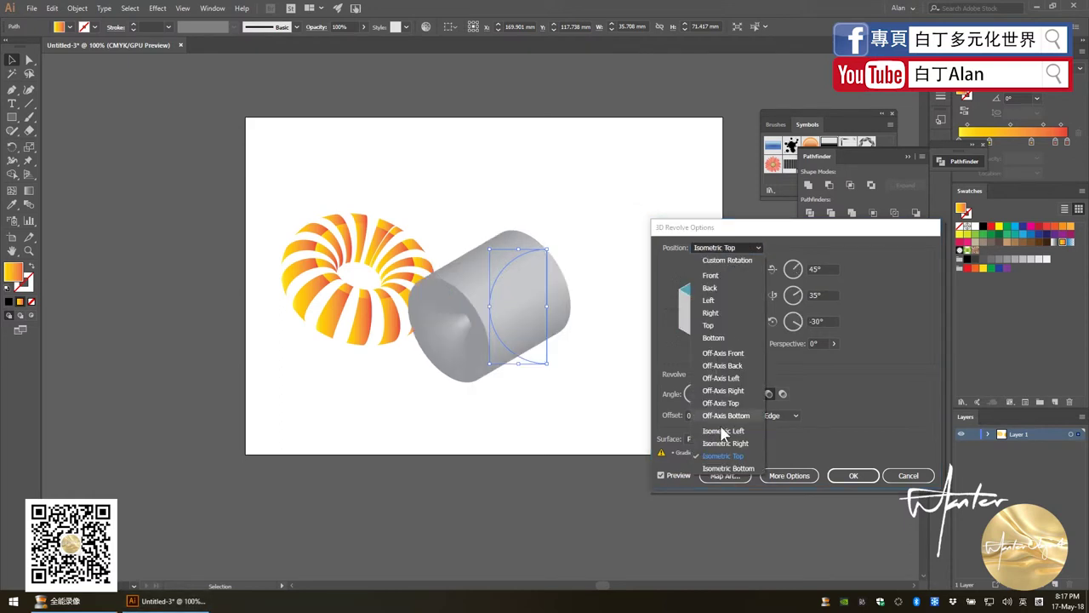
left_click(725, 468)
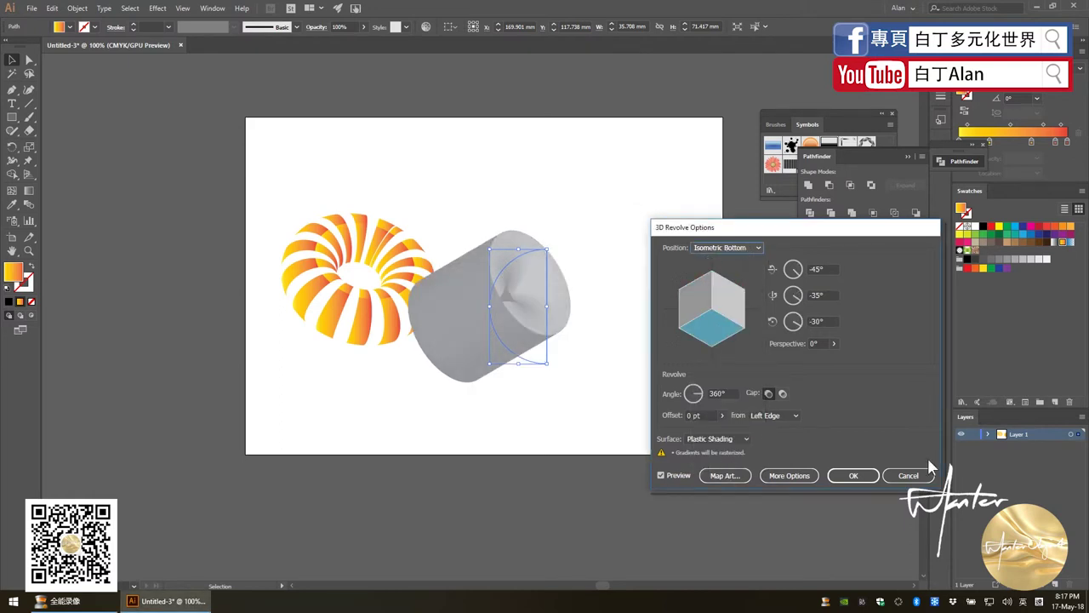
left_click(907, 475)
left_click_drag(628, 366, 549, 307)
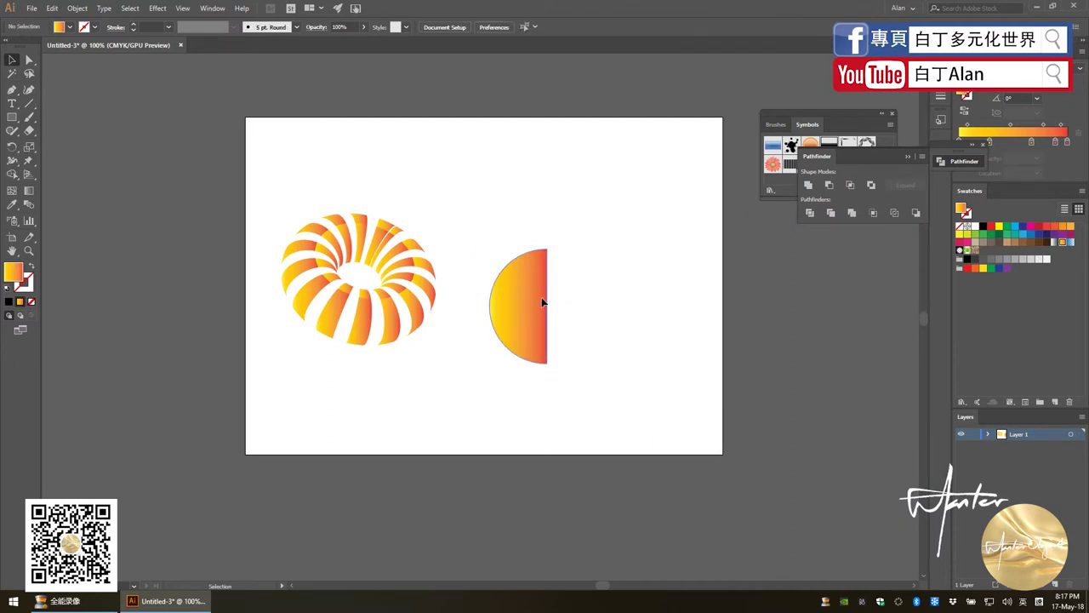
Delete the old half-circle and draw a new gradient circle on the artboard's right.
left_click(543, 302)
key("Delete")
left_click_drag(12, 117, 43, 144)
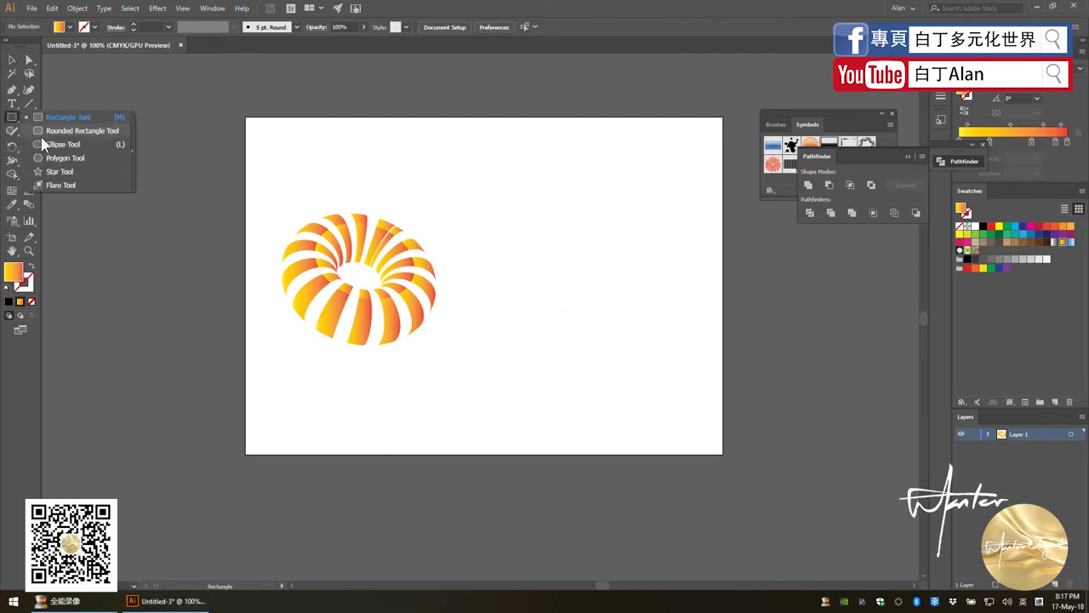
left_click_drag(551, 244, 693, 385)
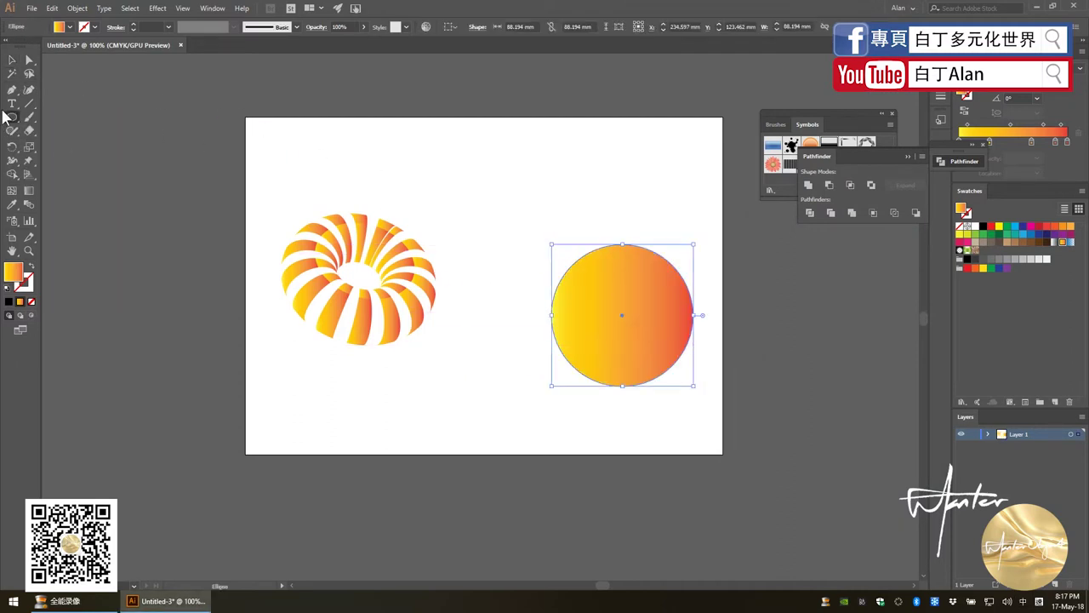
Trim the circle with a rectangle over its right half using Pathfinder Intersect, then reposition it.
left_click_drag(7, 117, 60, 117)
left_click_drag(624, 205, 840, 491)
key("v")
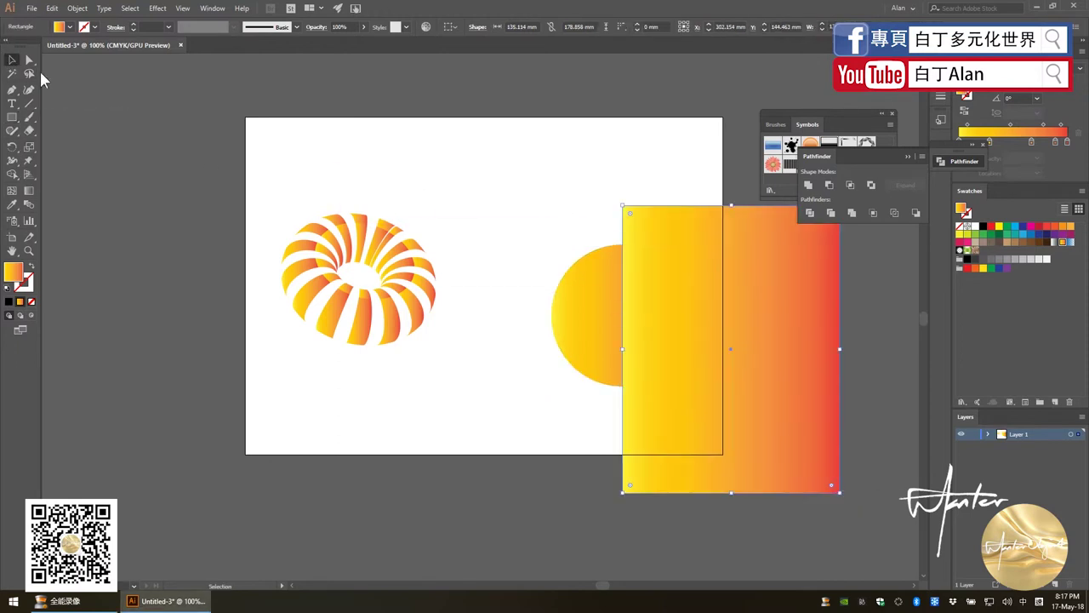
left_click_drag(509, 205, 596, 255)
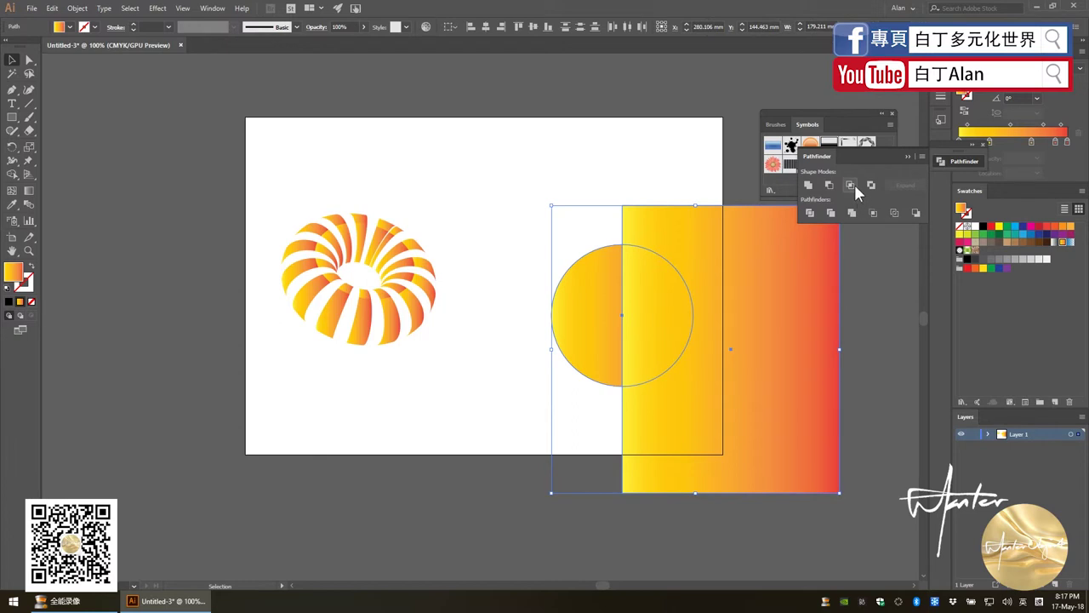
left_click(849, 185)
left_click_drag(650, 291, 613, 292)
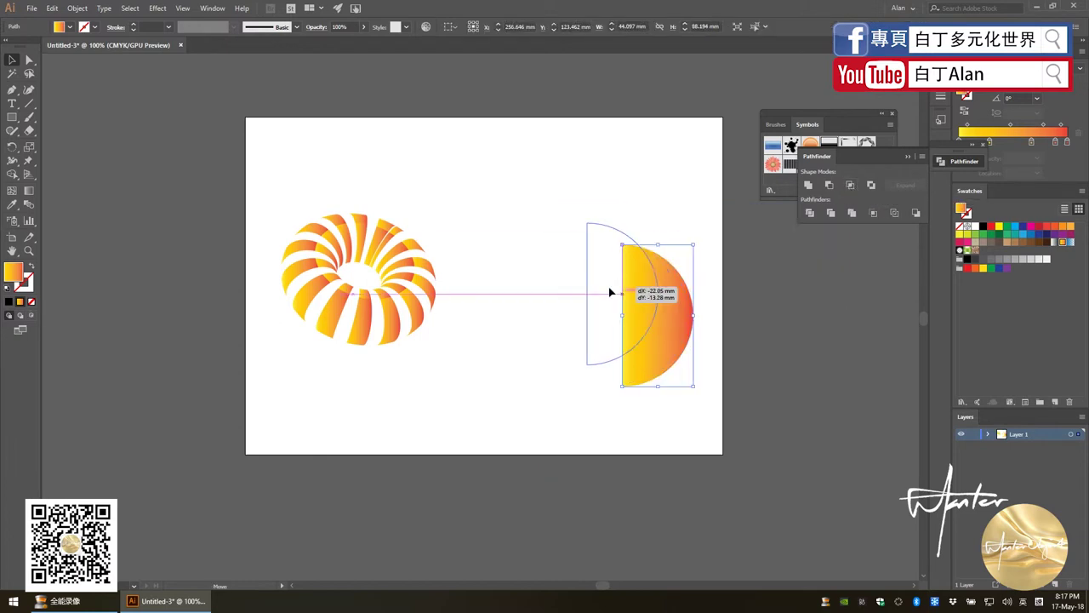
left_click(157, 8)
mouse_move(213, 73)
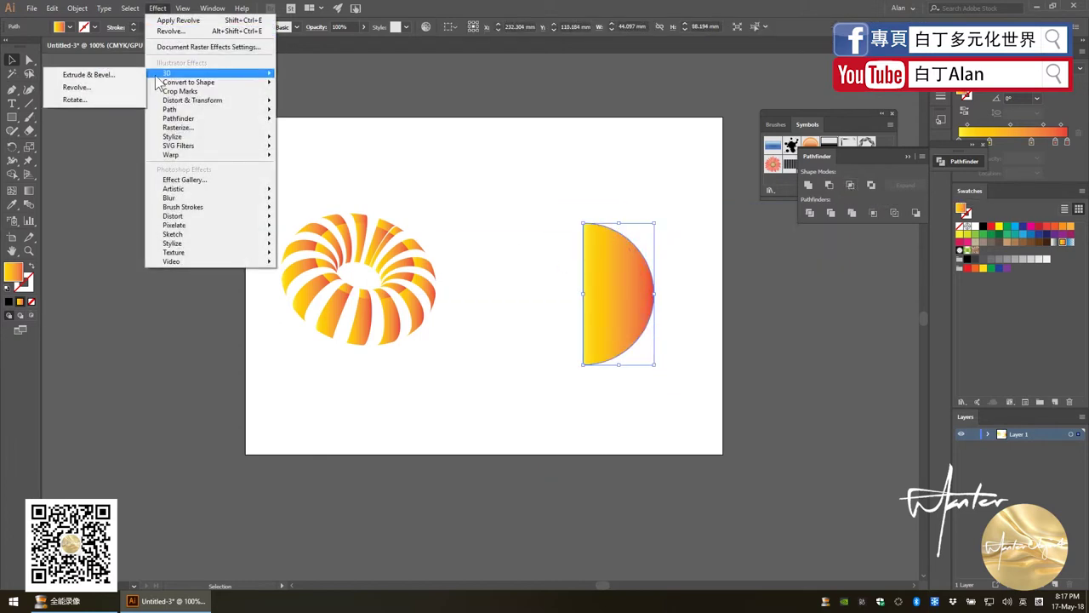
Apply 3D Revolve to the half-circle with Preview on, moving the dialog aside.
left_click(118, 89)
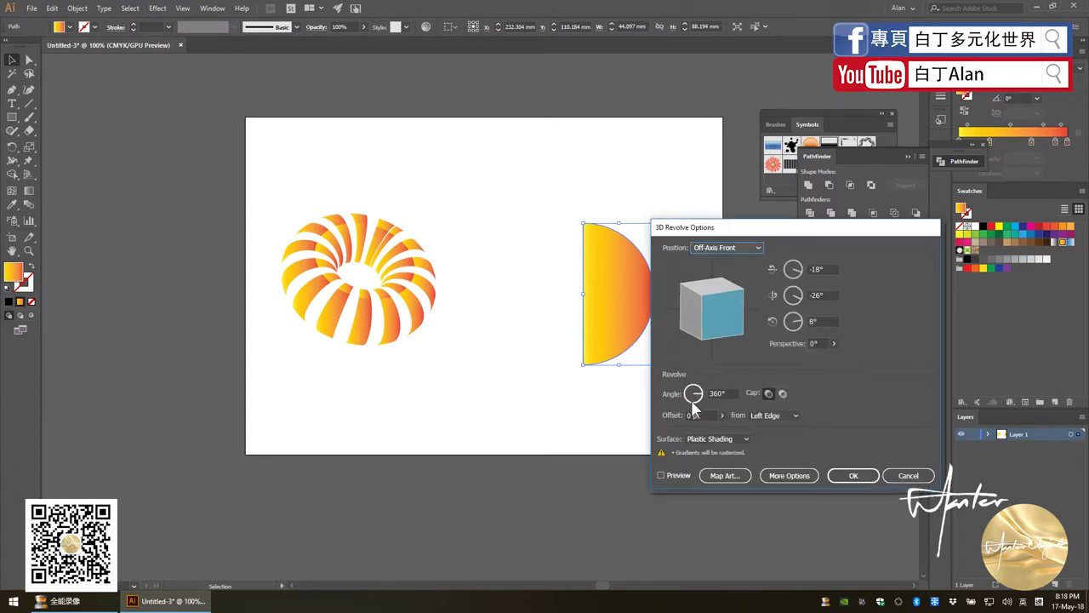
left_click(661, 475)
left_click_drag(727, 228, 793, 228)
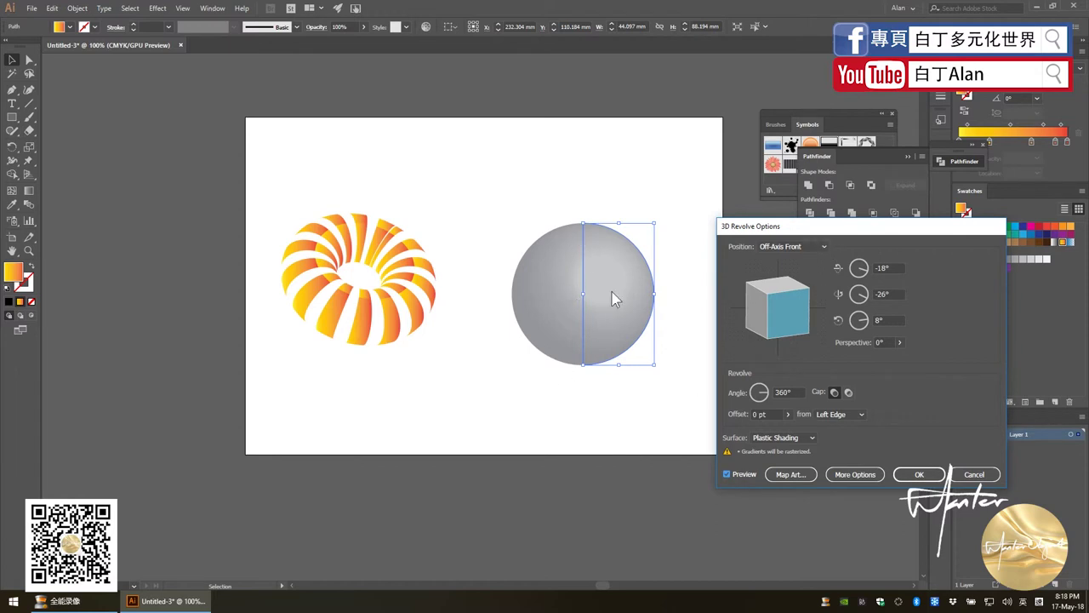
left_click(787, 474)
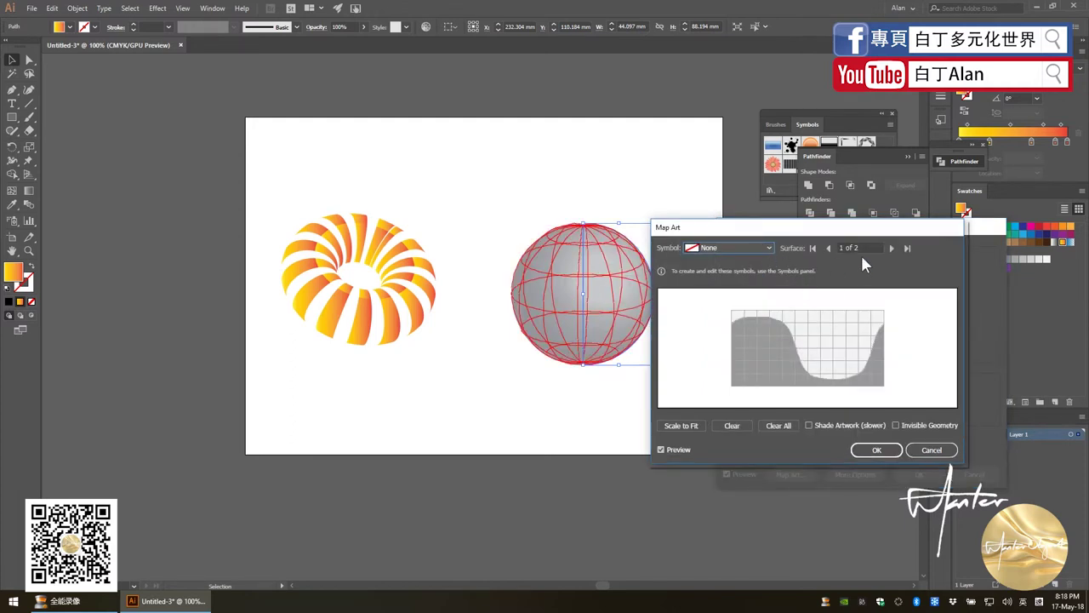
Map New Symbol 1 onto the sphere, enlarging and rotating the stripes diagonally.
left_click(730, 248)
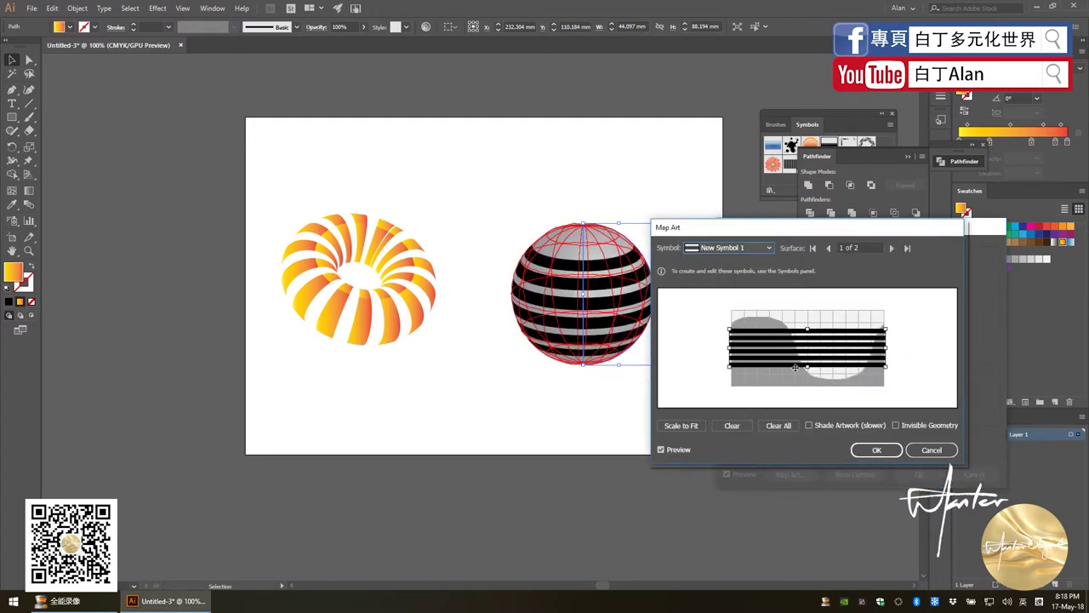
left_click_drag(729, 329, 698, 302)
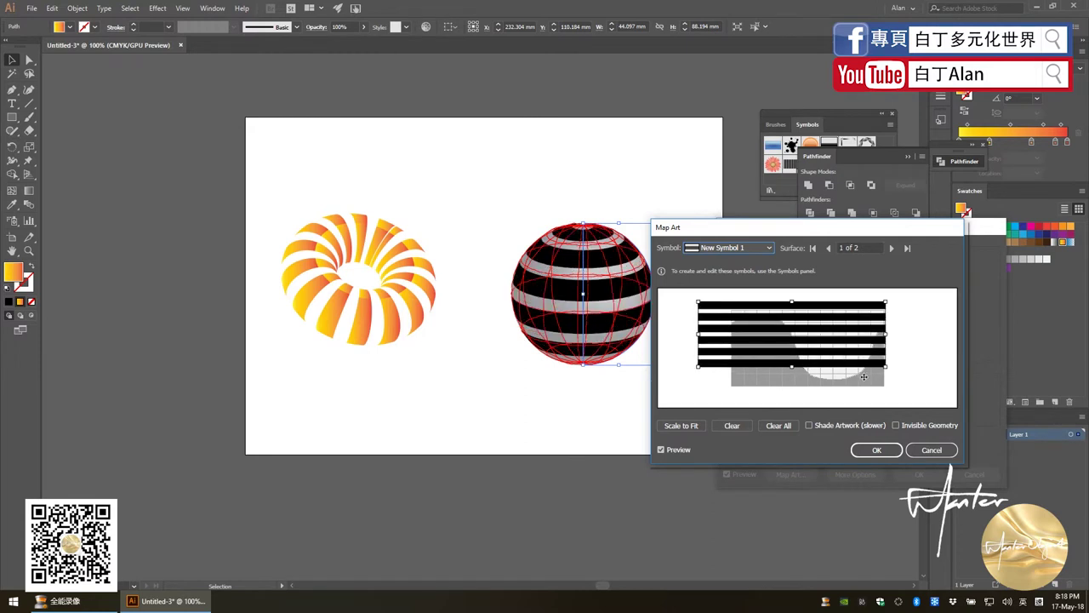
left_click_drag(887, 369, 904, 394)
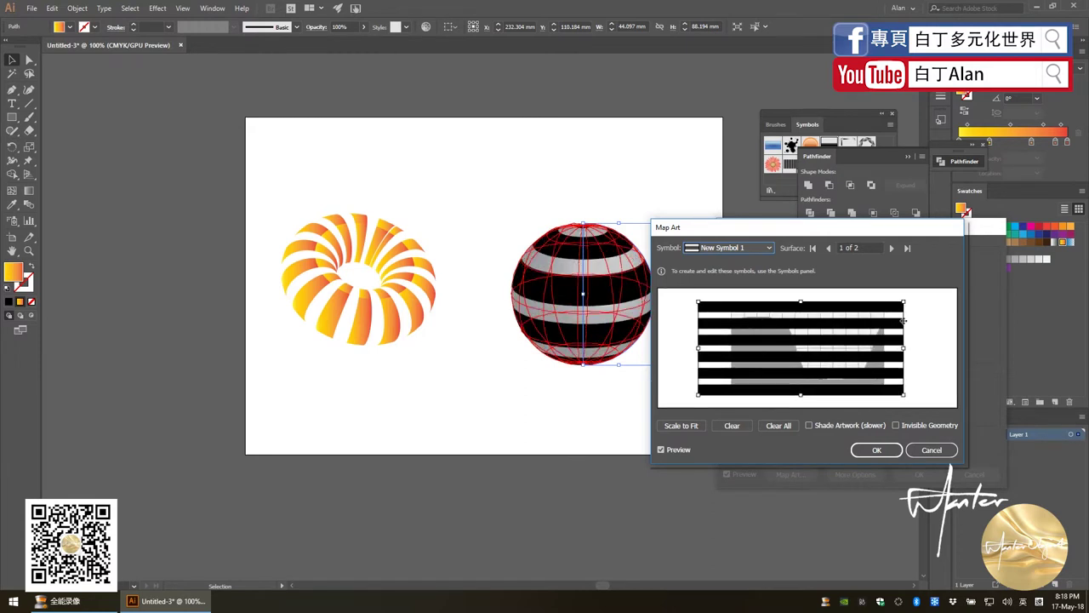
left_click_drag(907, 300, 902, 320)
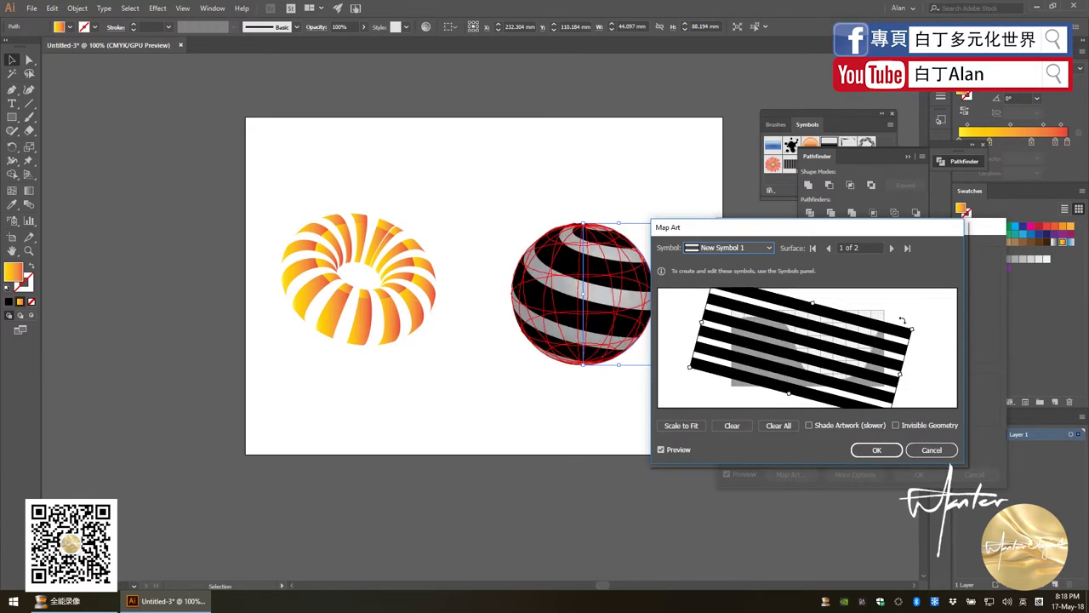
left_click(872, 449)
Tilt the sphere, enable Invisible Geometry in Map Art, and apply the revolve.
mouse_move(763, 290)
left_mouse_down()
mouse_move(788, 327)
mouse_move(802, 326)
mouse_move(781, 299)
left_mouse_up()
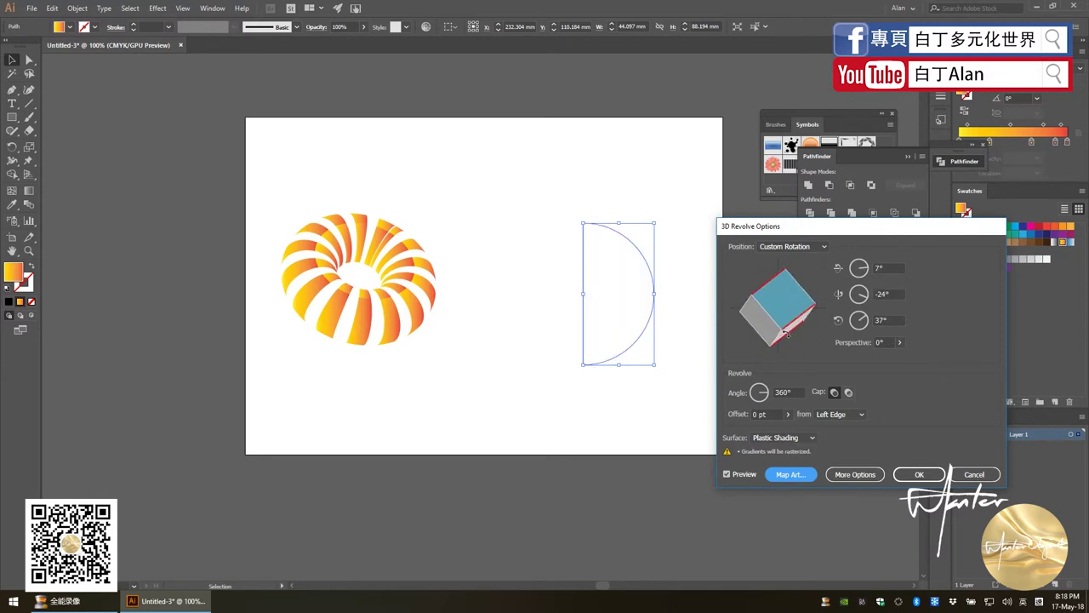
left_click(777, 476)
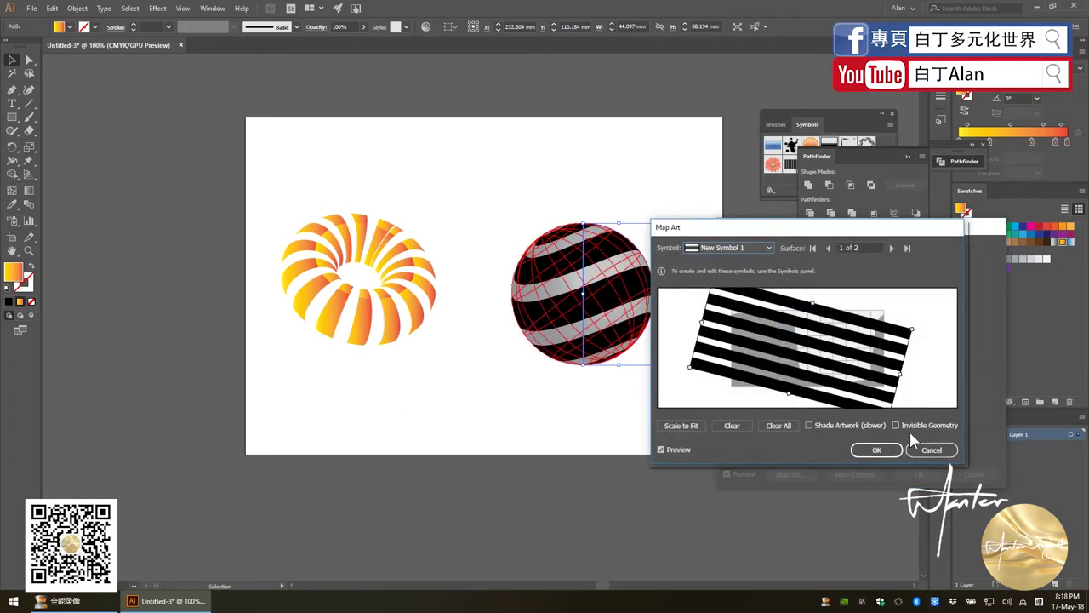
left_click(907, 425)
left_click(876, 449)
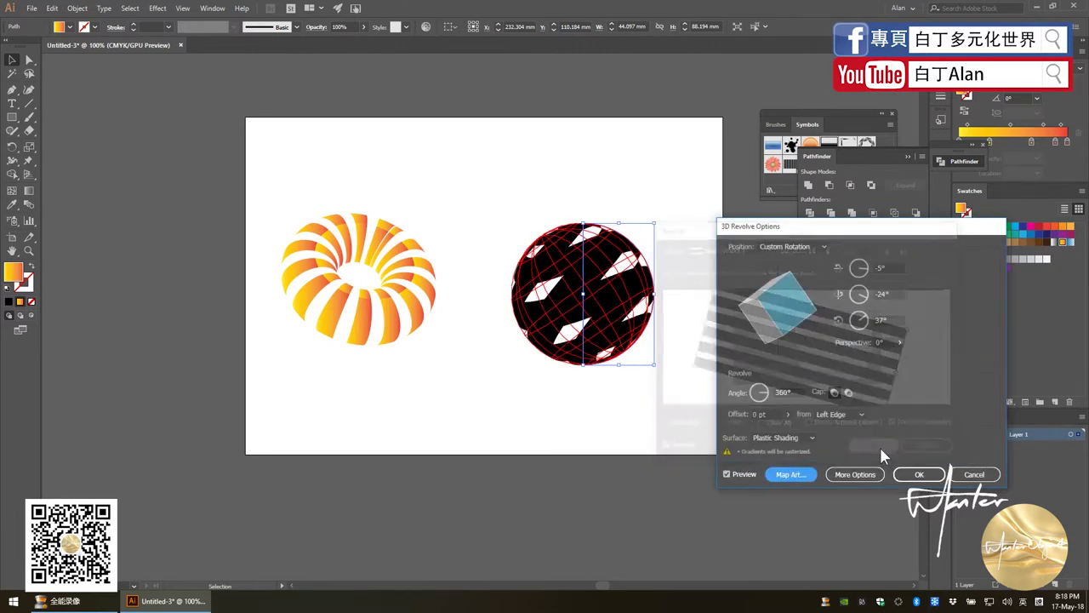
left_click(919, 475)
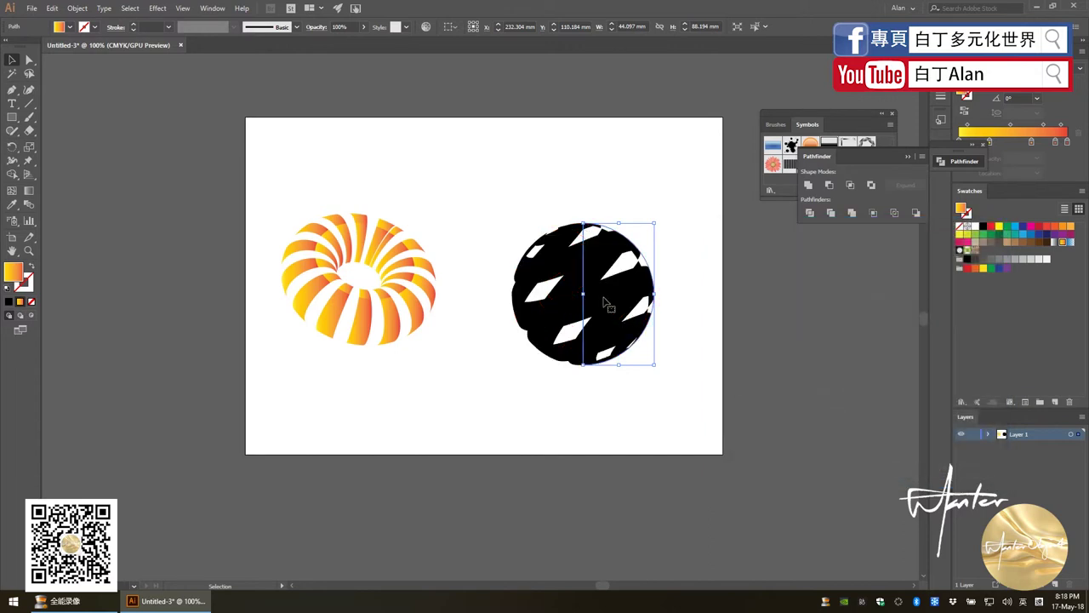
Move the sphere, expand its appearance, ungroup it and release the clipping mask.
left_click_drag(606, 302, 577, 290)
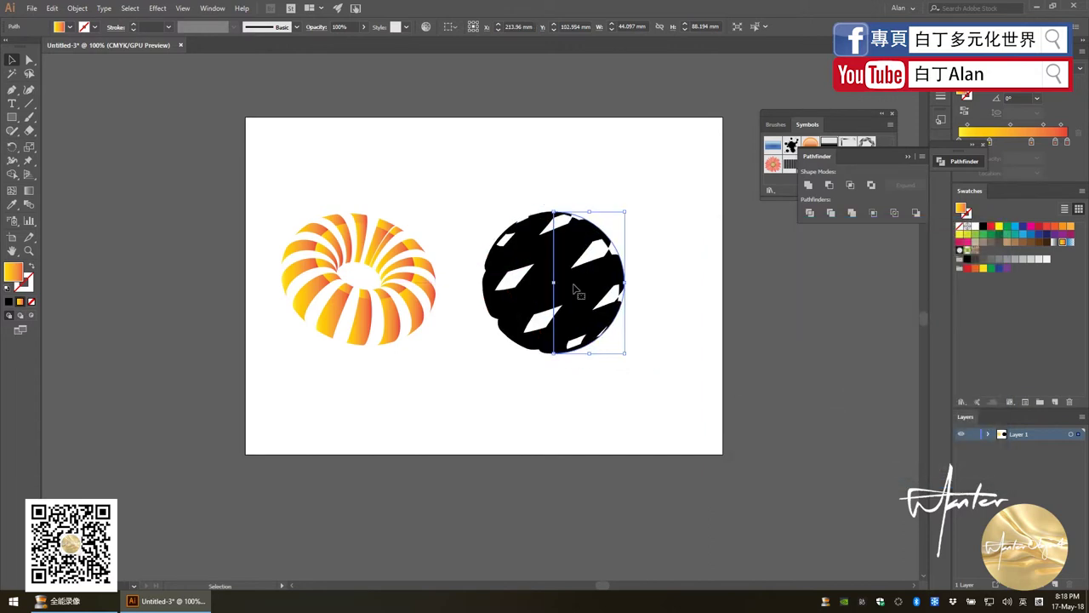
left_click(104, 8)
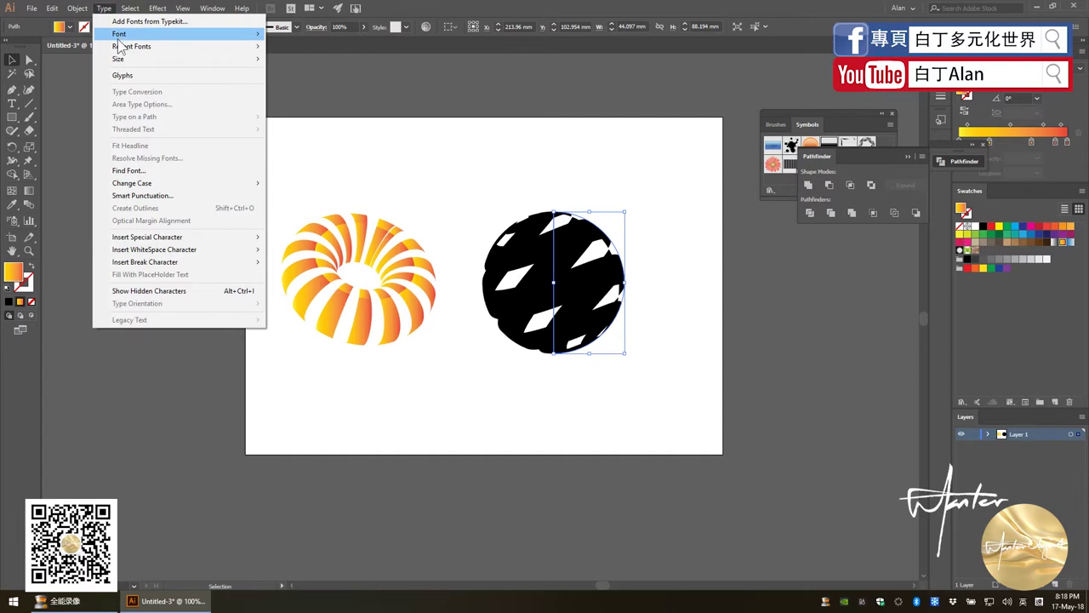
left_click(104, 9)
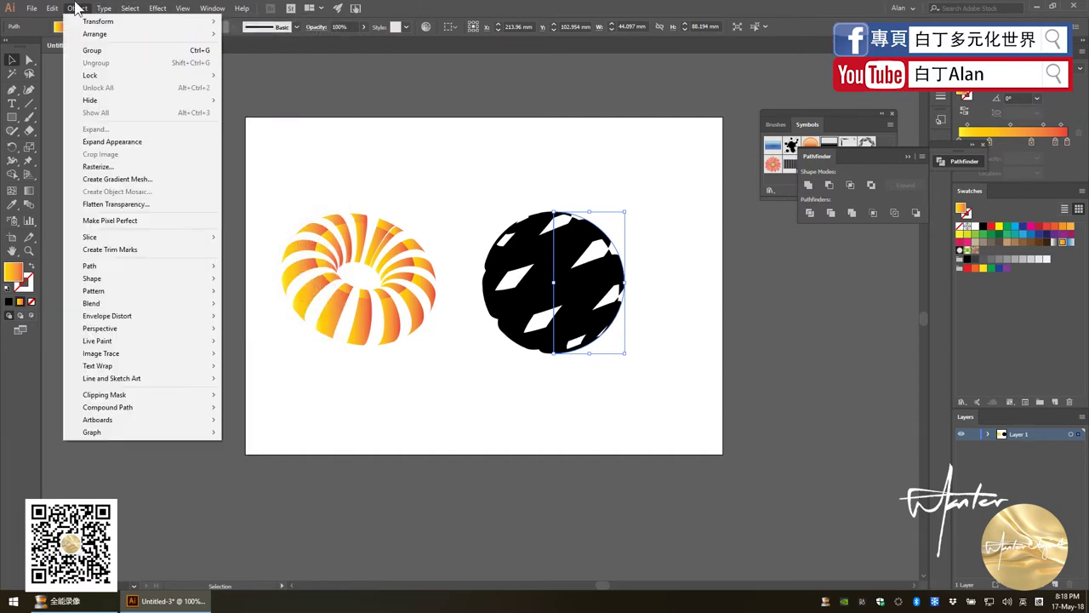
left_click(99, 143)
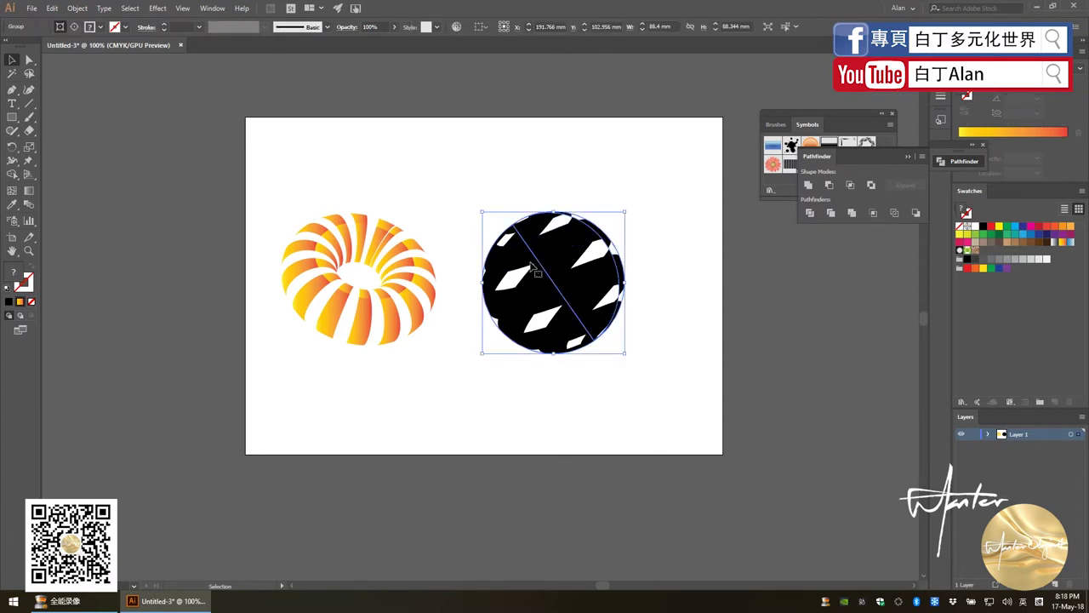
key("ctrl+7")
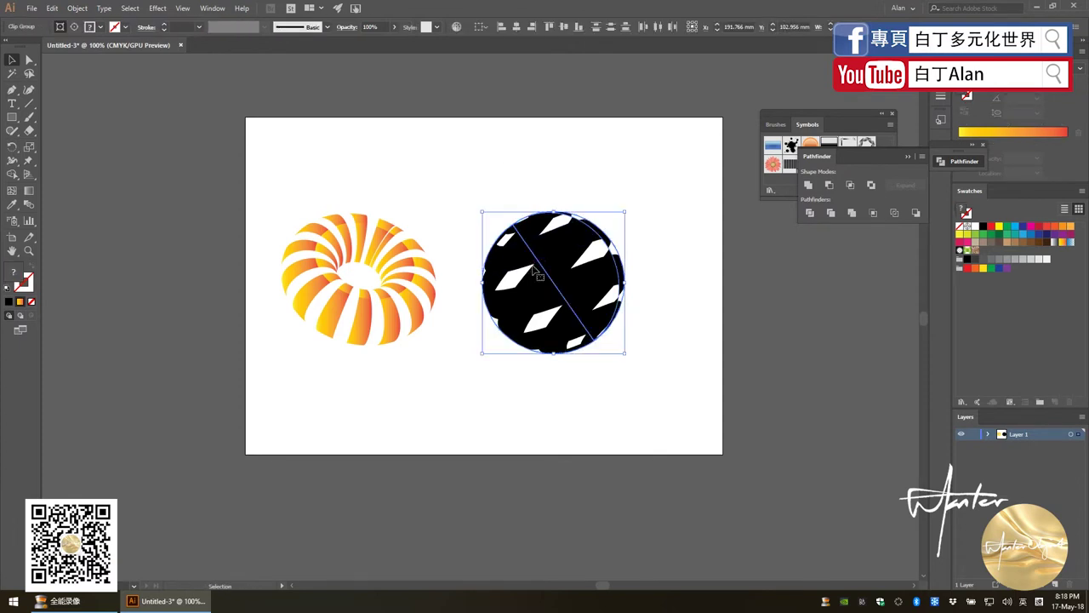
right_click(539, 255)
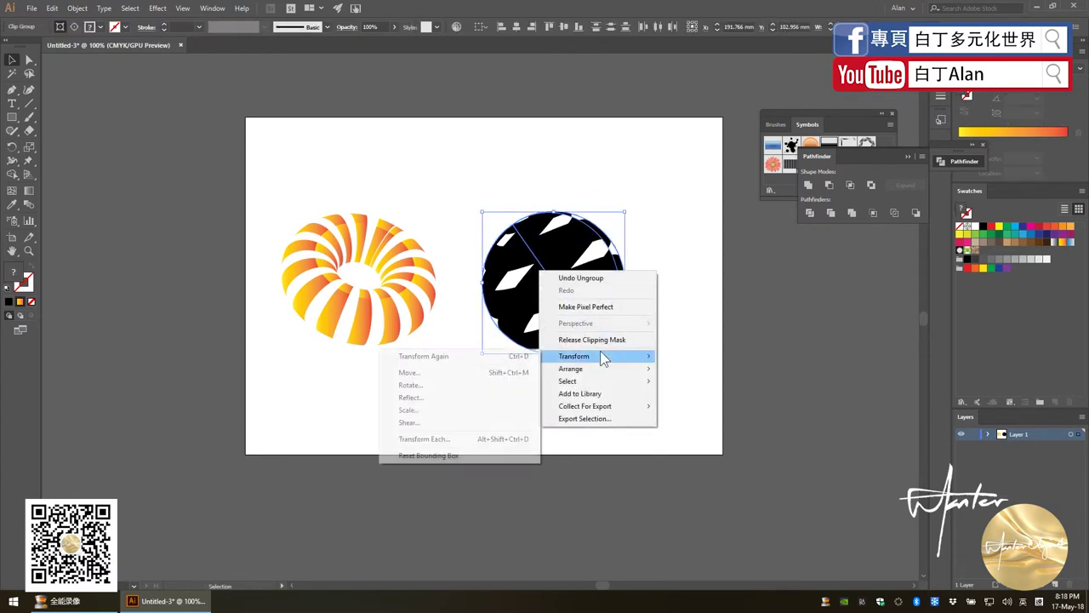
left_click(653, 339)
left_click(554, 240)
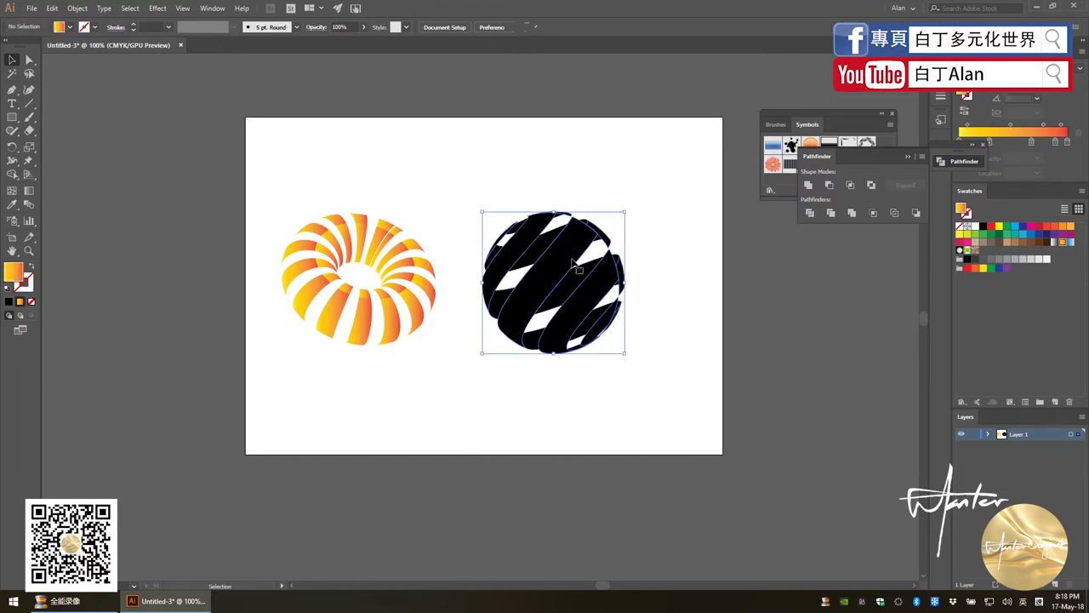
key("ctrl+z")
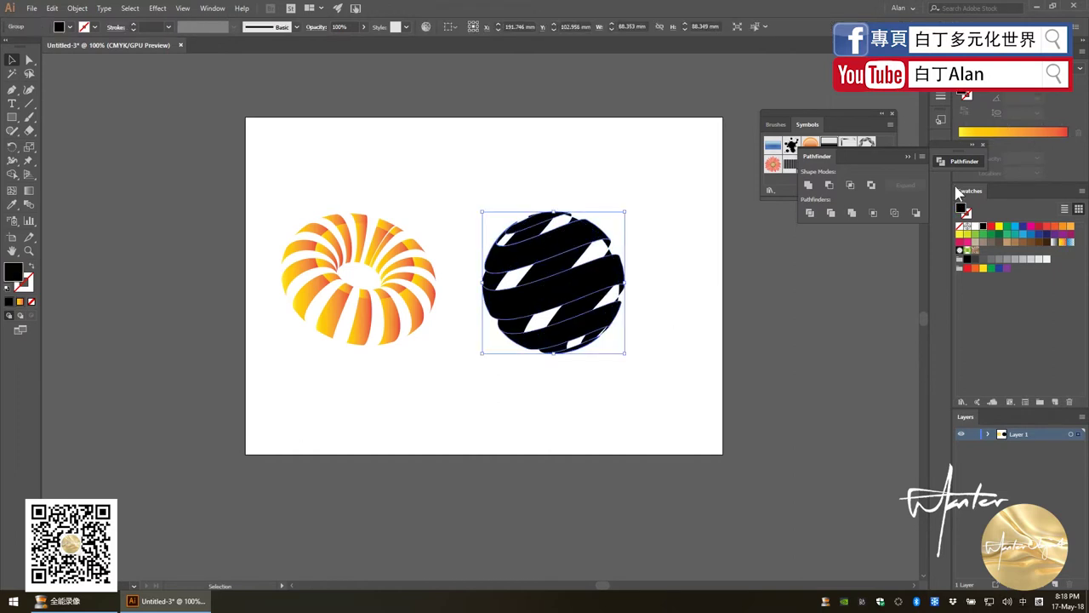
Fill the stripes with the orange-yellow gradient and move torus and sphere up the artboard.
left_click(1061, 243)
left_click(666, 312)
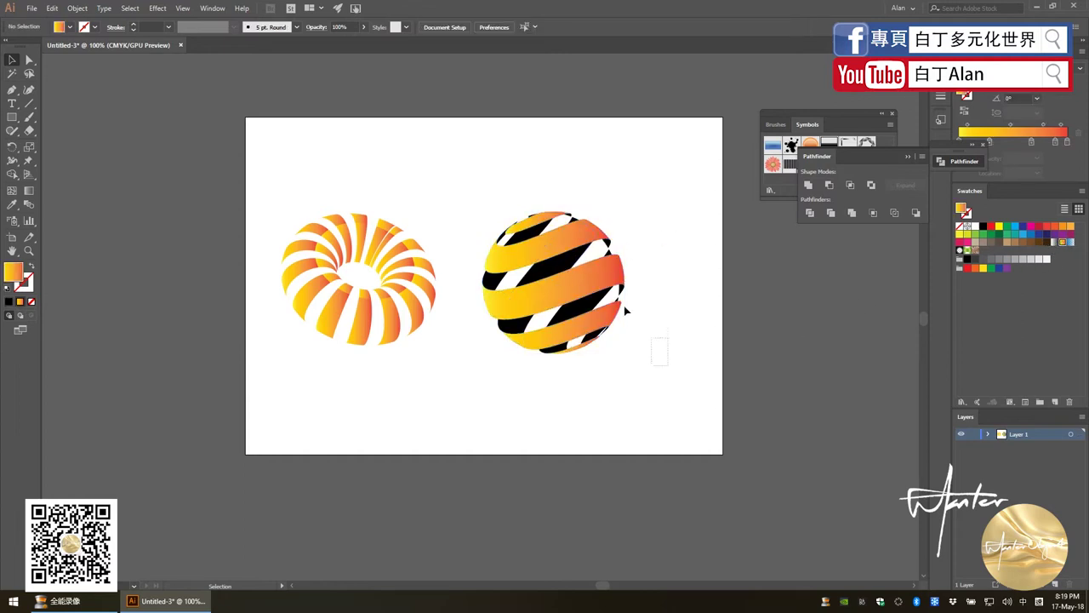
left_click_drag(625, 312, 482, 159)
mouse_move(676, 366)
left_mouse_down()
mouse_move(400, 251)
mouse_move(387, 177)
left_mouse_up()
mouse_move(632, 306)
left_mouse_down()
mouse_move(595, 196)
mouse_move(548, 165)
left_mouse_up()
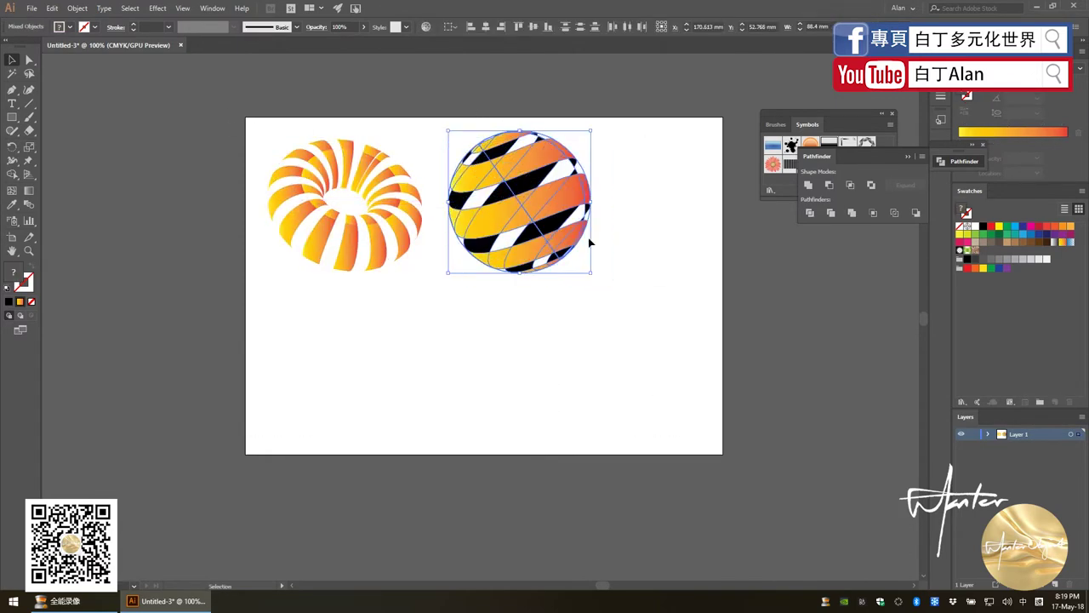
left_click(626, 267)
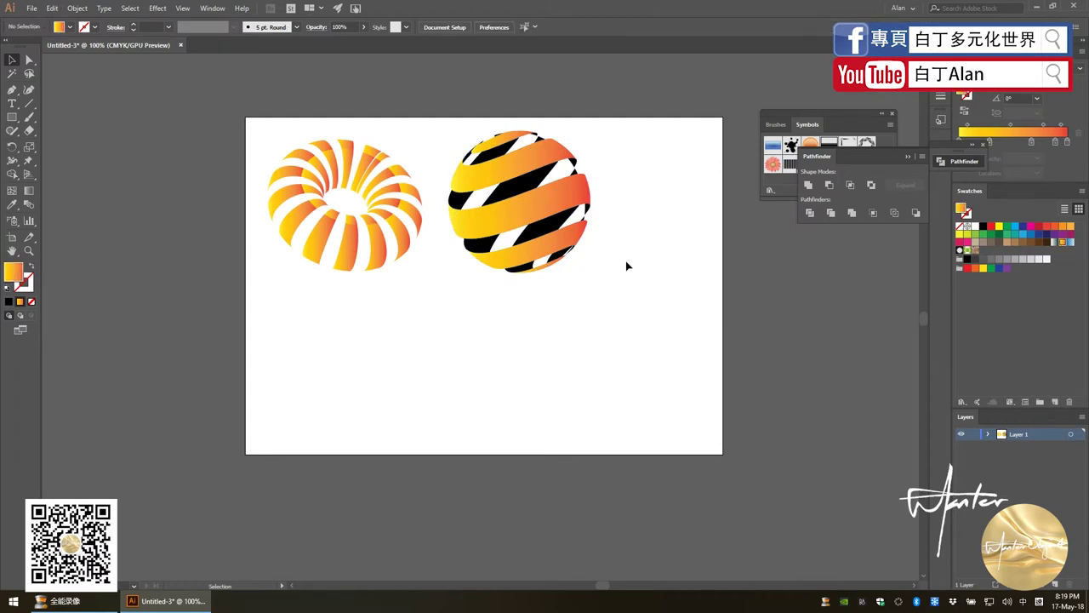
Draw a small black dot below the torus and duplicate it into an evenly spaced row.
left_click_drag(12, 117, 40, 150)
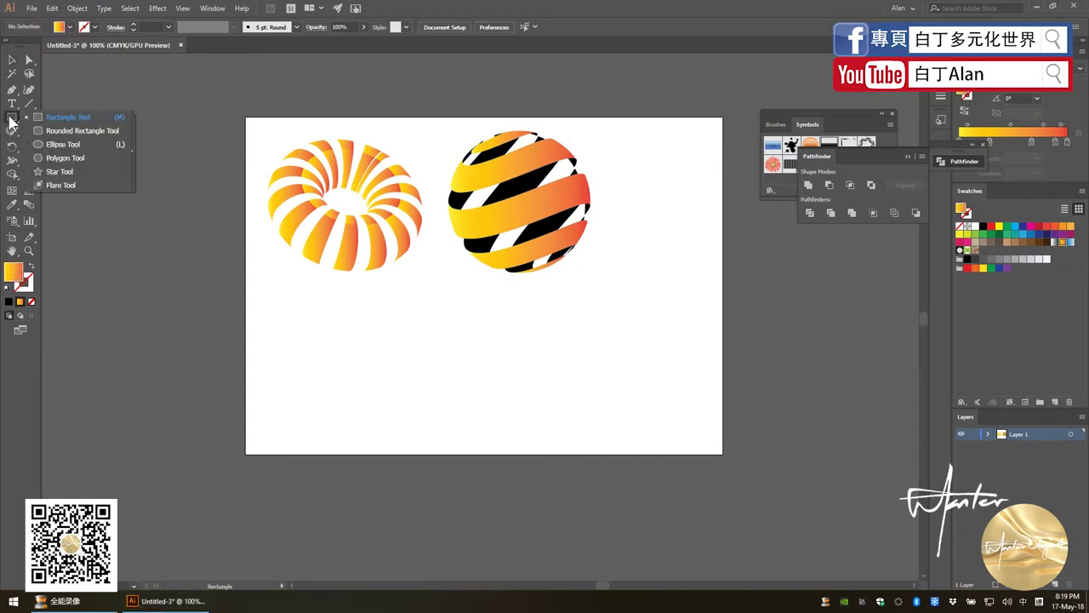
left_click_drag(278, 325, 290, 337)
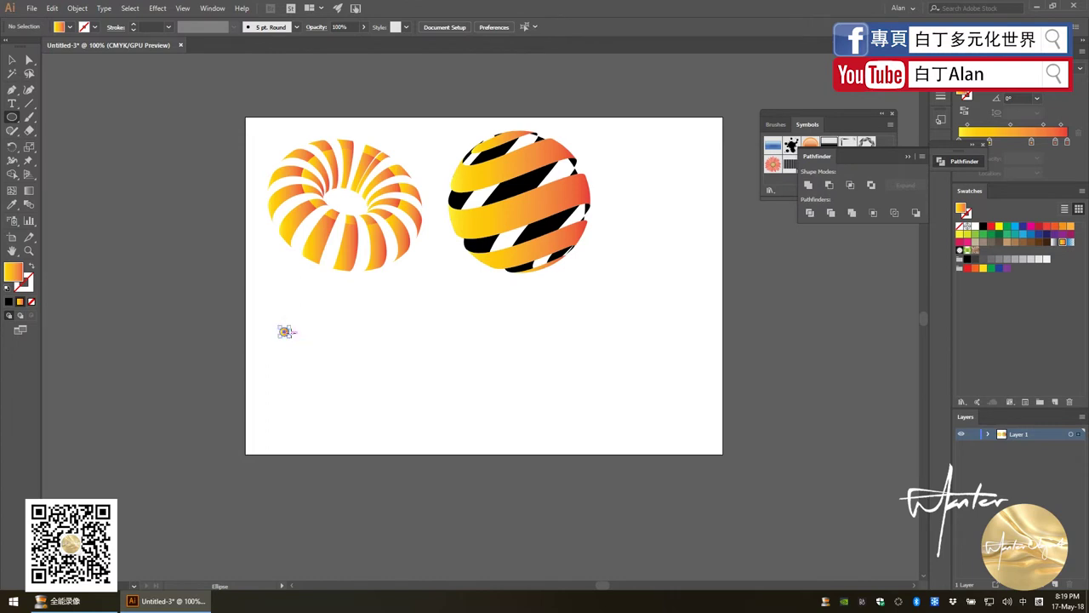
left_click(7, 301)
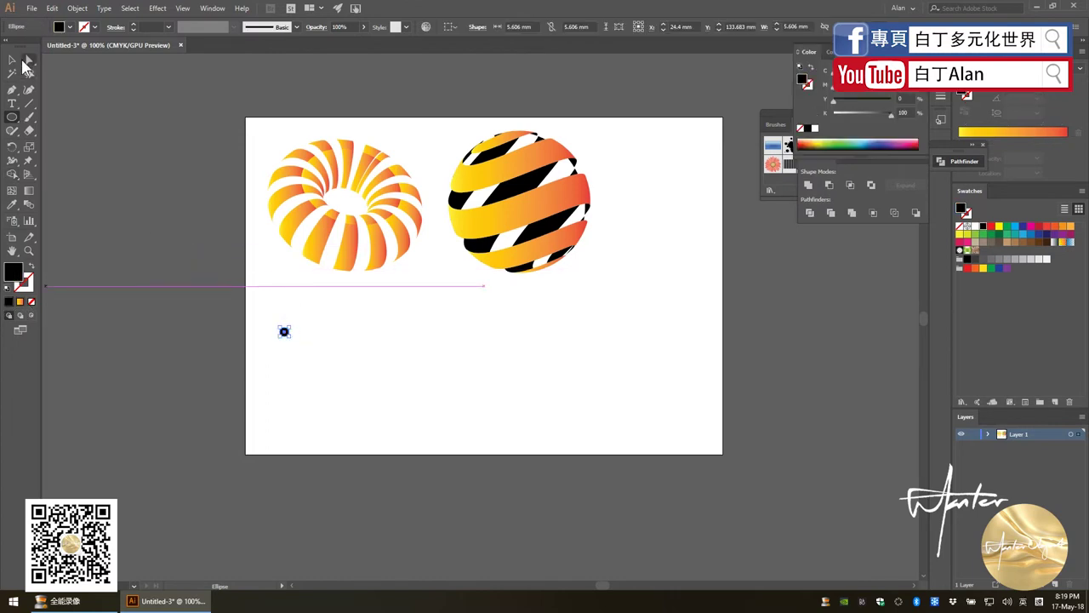
key("v")
left_click(198, 321)
scroll(328, 342, "up", 2)
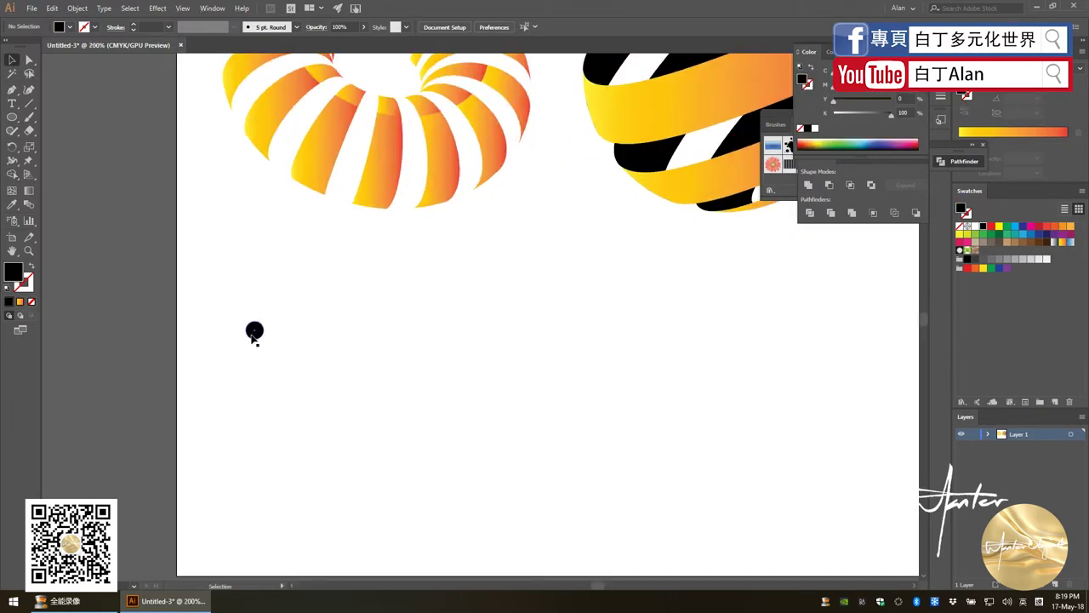
left_click_drag(254, 331, 353, 339)
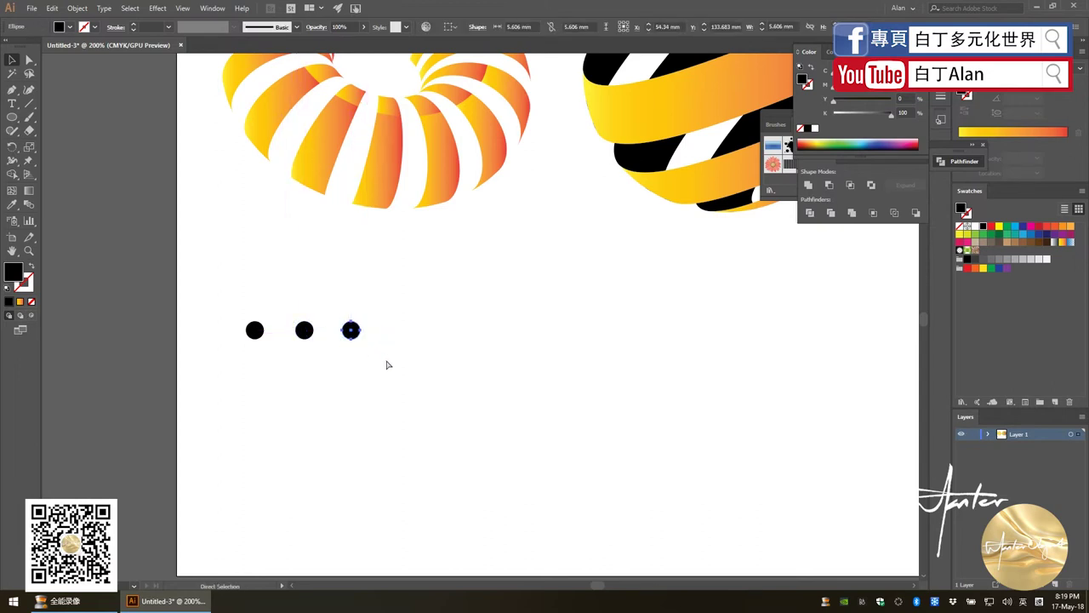
key("ctrl+d")
key("ctrl+d")
key("ctrl+d")
key("ctrl+d")
key("ctrl+d")
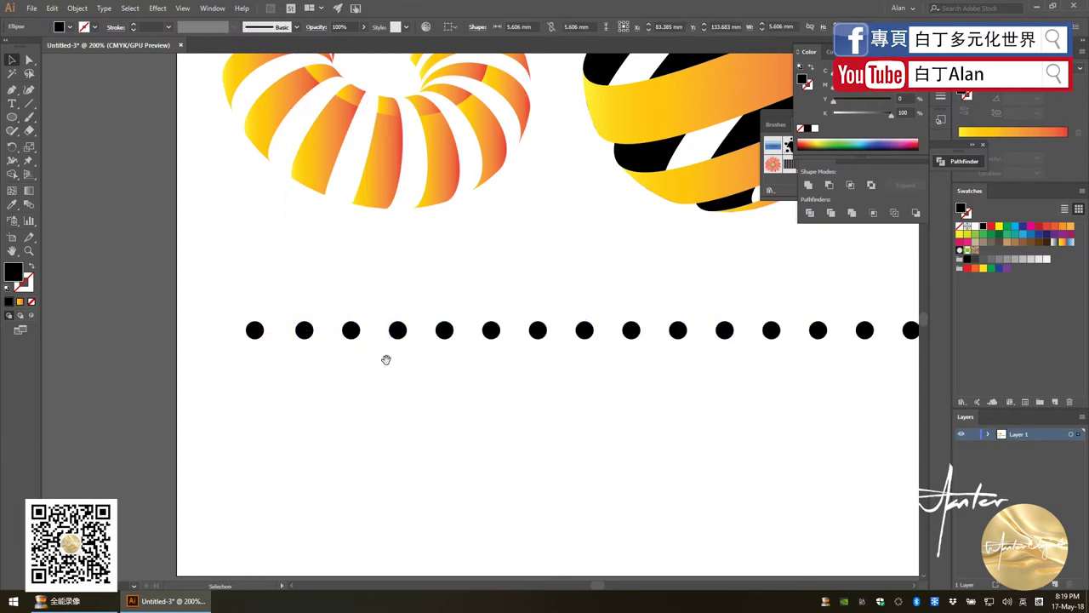
key("alt+space")
key("Escape")
scroll(404, 388, "down", 3)
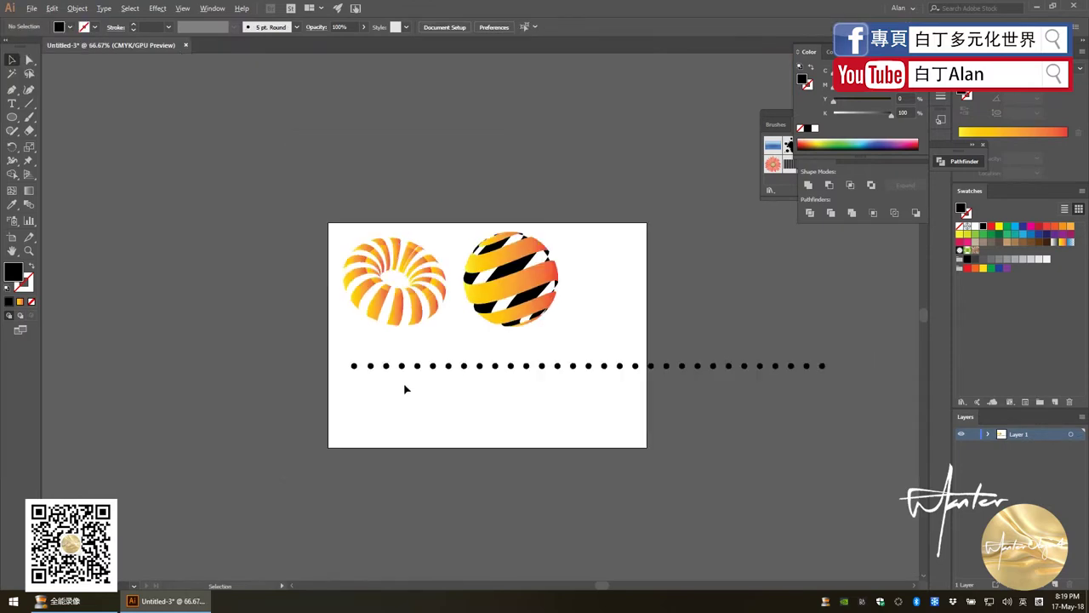
scroll(404, 388, "down", 1)
Copy the row of dots downward to build a dot grid and select the whole grid.
mouse_move(686, 420)
left_mouse_down()
mouse_move(384, 373)
mouse_move(384, 390)
mouse_move(387, 348)
left_mouse_up()
scroll(384, 390, "up", 4)
scroll(388, 349, "down", 3)
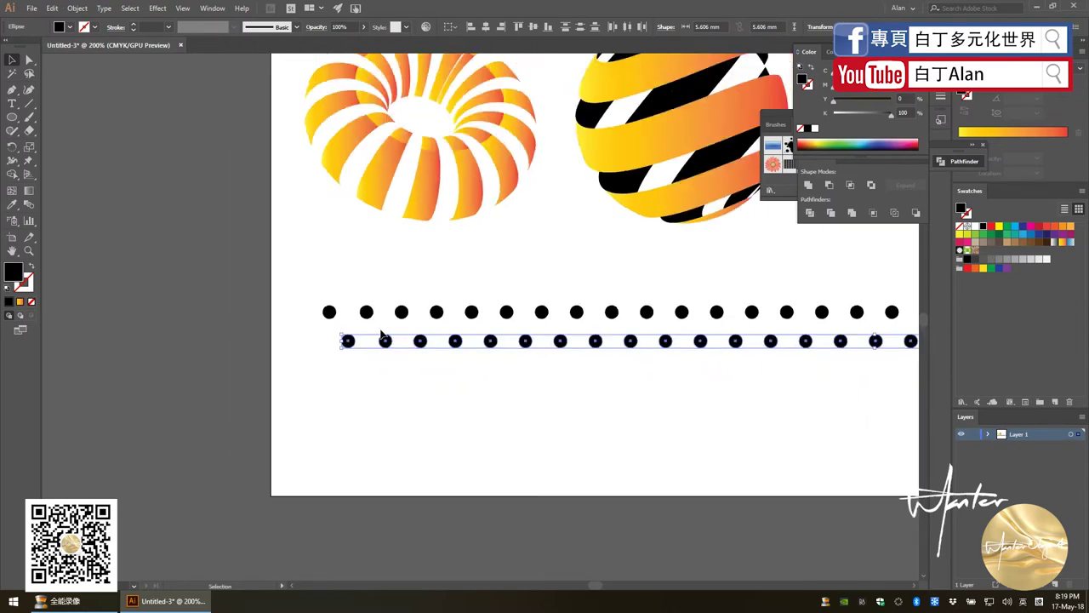
mouse_move(284, 304)
left_mouse_down()
mouse_move(410, 337)
mouse_move(392, 355)
mouse_move(406, 382)
left_mouse_up()
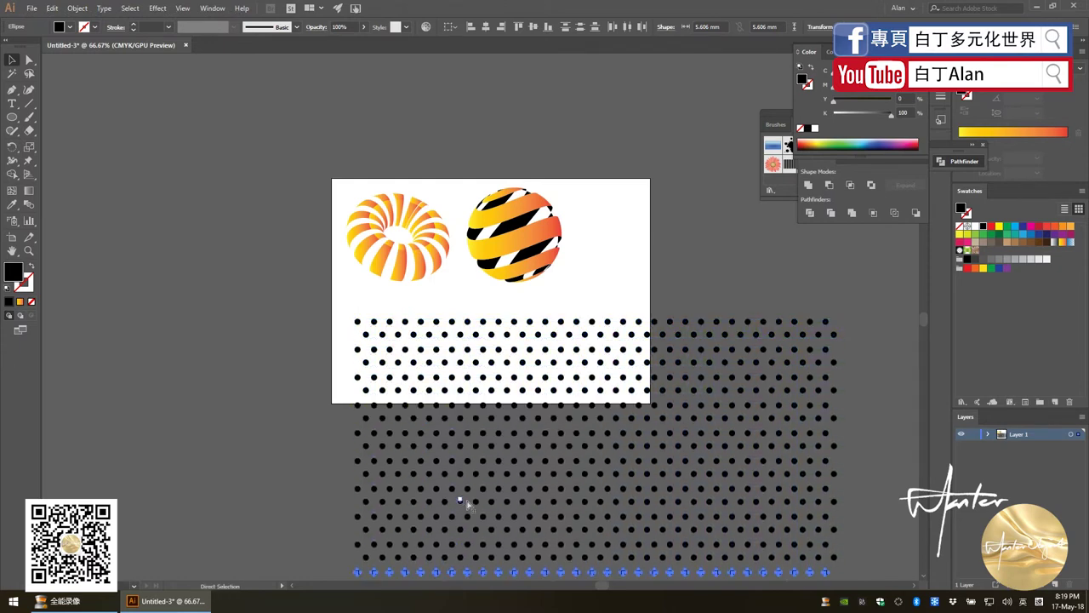
key("ctrl+minus")
key("ctrl+minus")
left_click(724, 539)
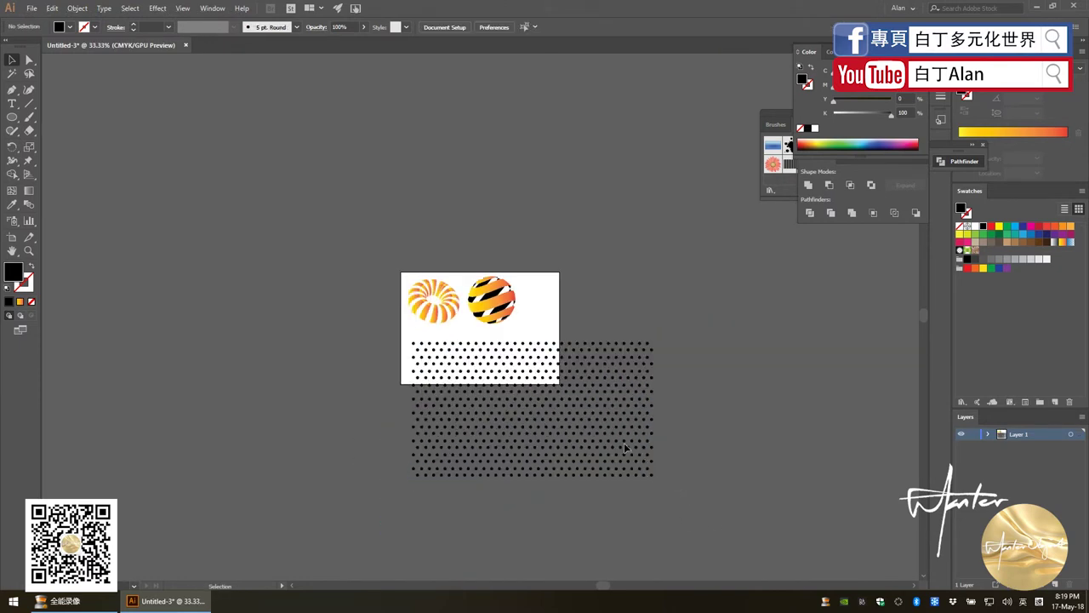
left_click_drag(561, 361, 388, 336)
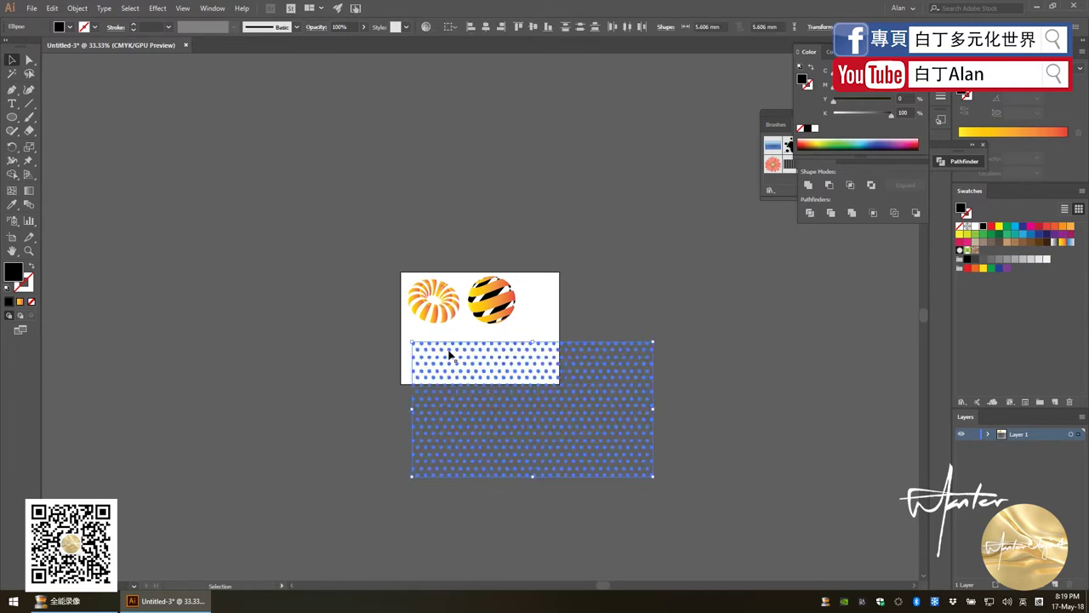
left_click(534, 362)
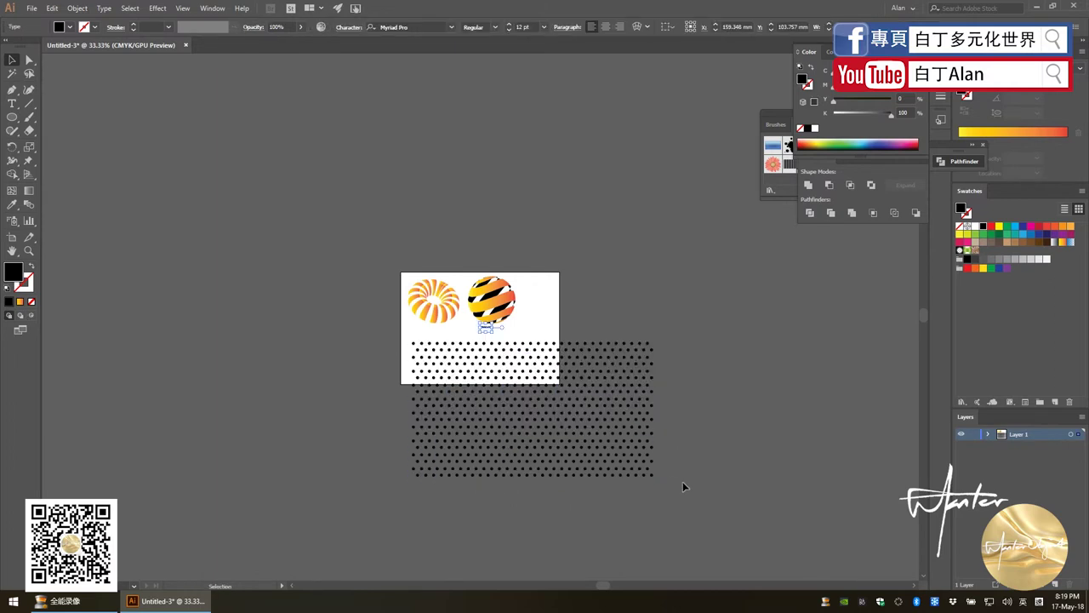
left_click_drag(378, 334, 425, 366)
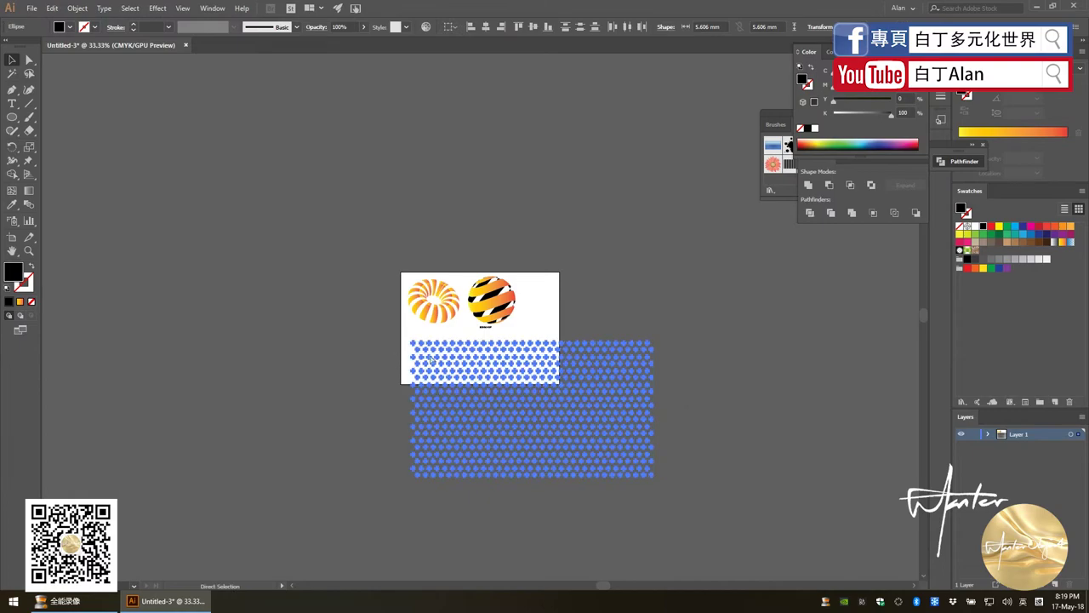
scroll(514, 345, "up", 1)
scroll(514, 344, "up", 4)
left_click(401, 280)
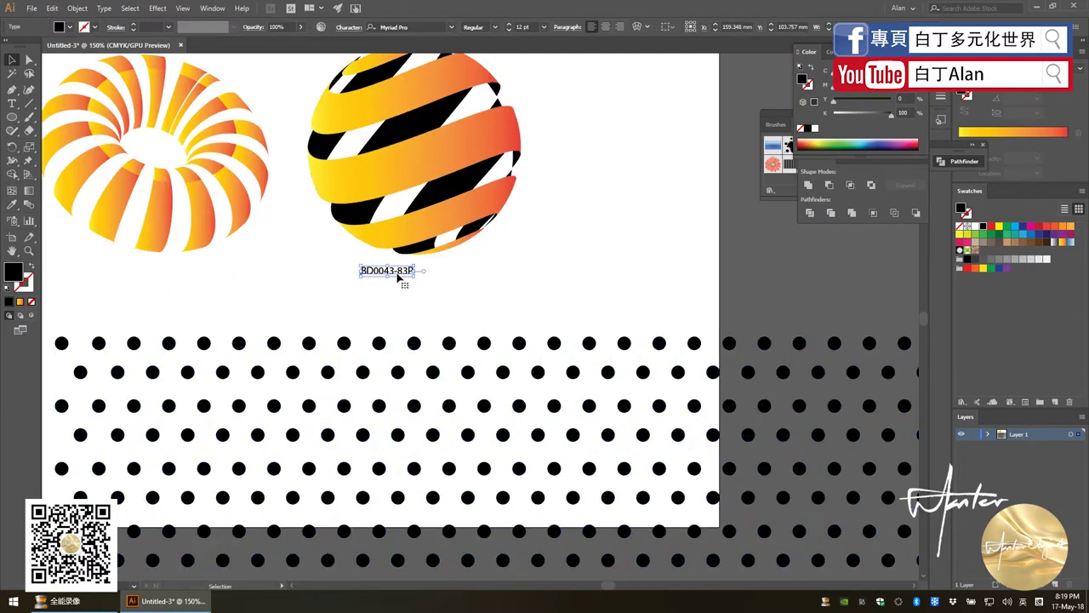
Save the dot grid as a new symbol and delete it from the artboard.
left_click_drag(457, 351, 792, 188)
left_click(545, 392)
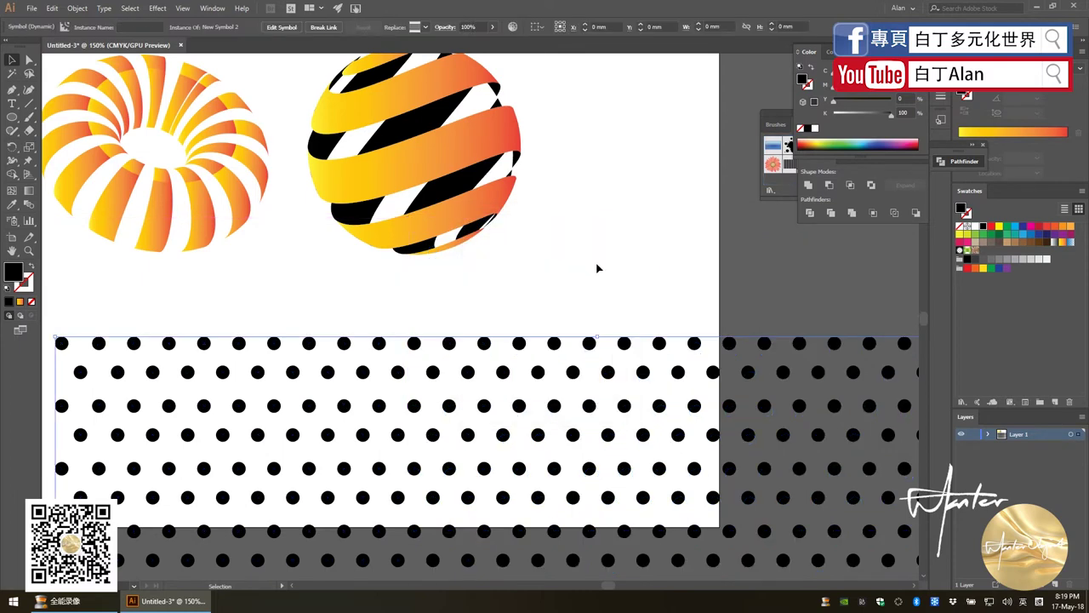
key("Delete")
scroll(508, 313, "down", 2)
scroll(525, 352, "up", 1)
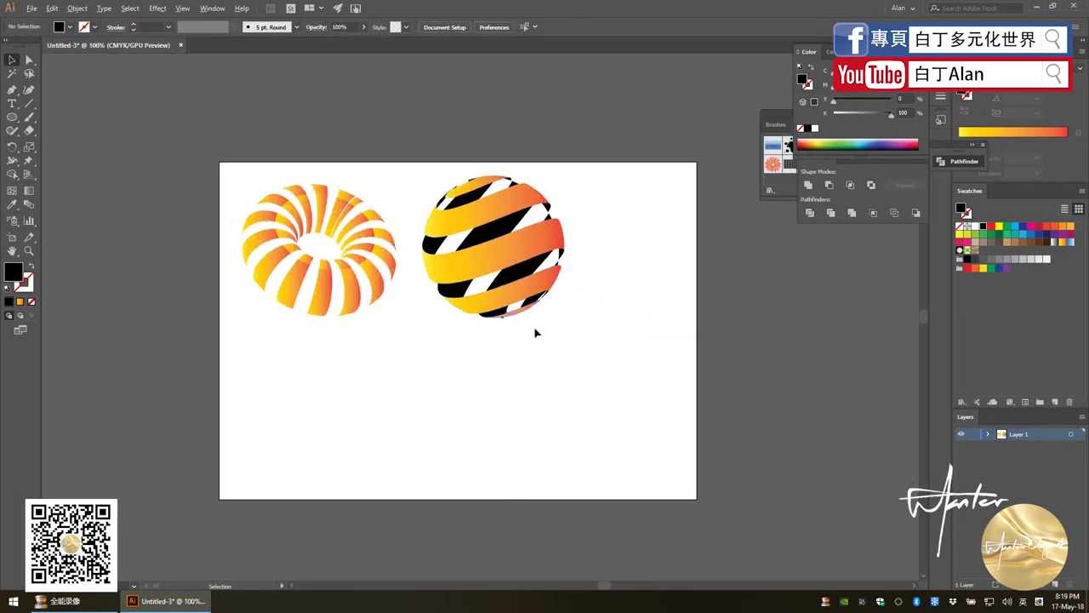
left_click_drag(589, 338, 220, 156)
Move the torus and sphere above the artboard and draw a black circle.
scroll(386, 297, "down", 1)
left_click_drag(383, 291, 378, 189)
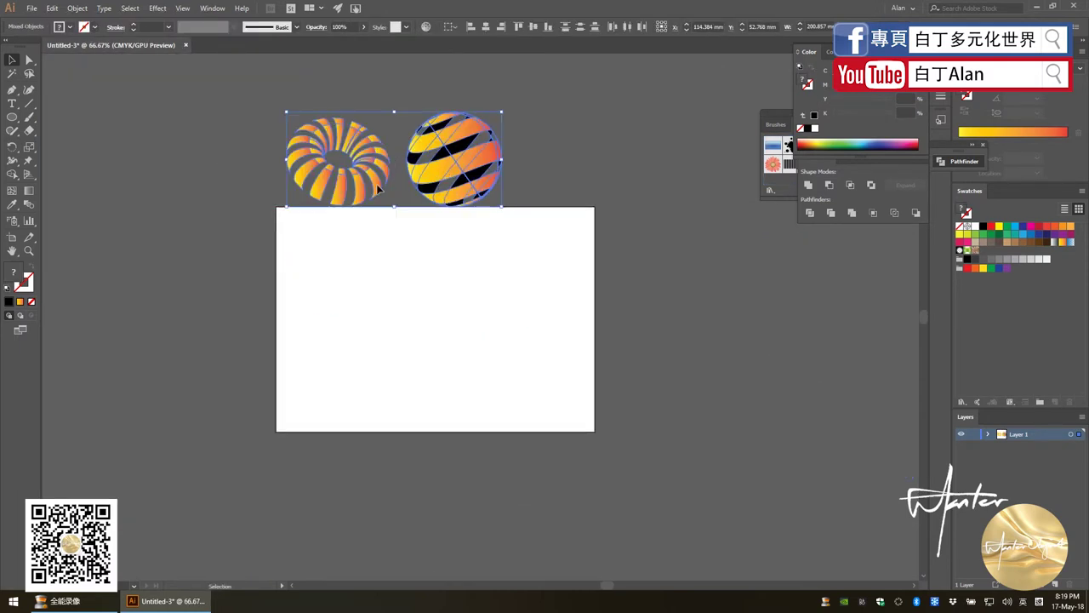
left_click(234, 161)
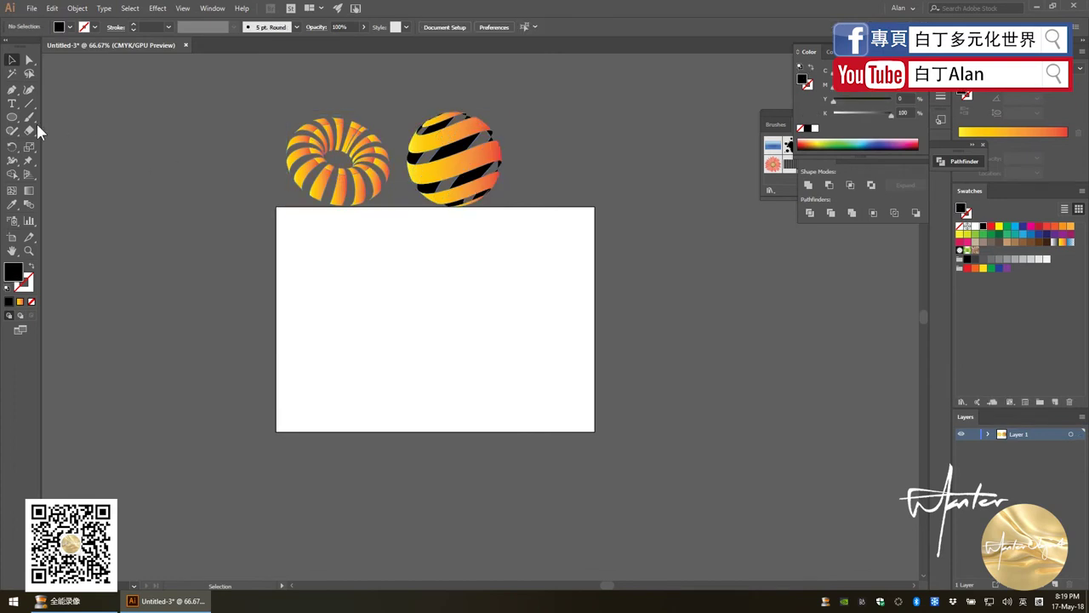
left_click(12, 116)
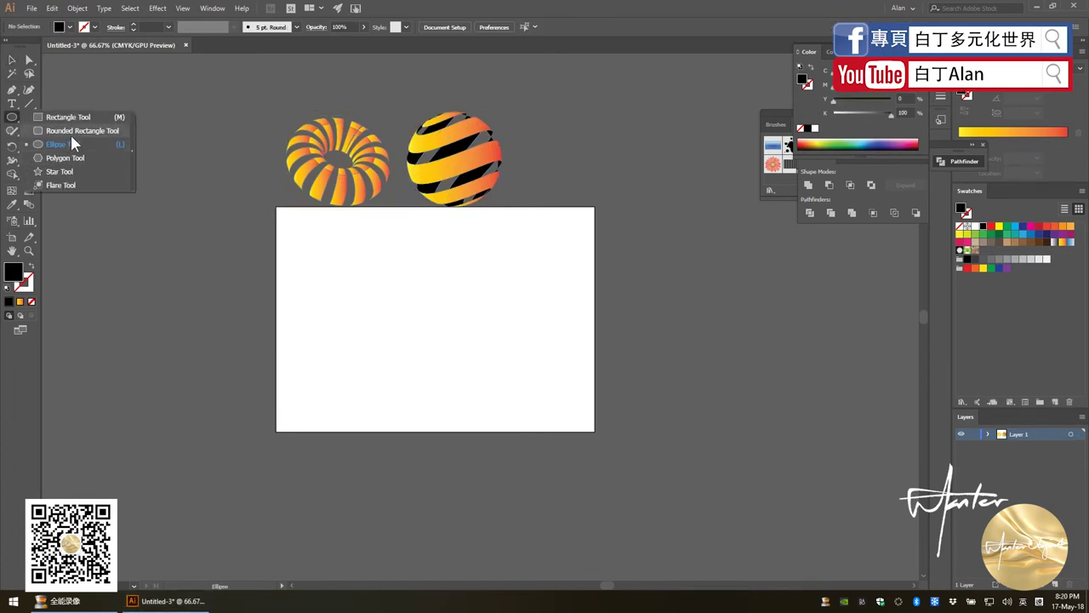
left_click_drag(349, 285, 438, 372)
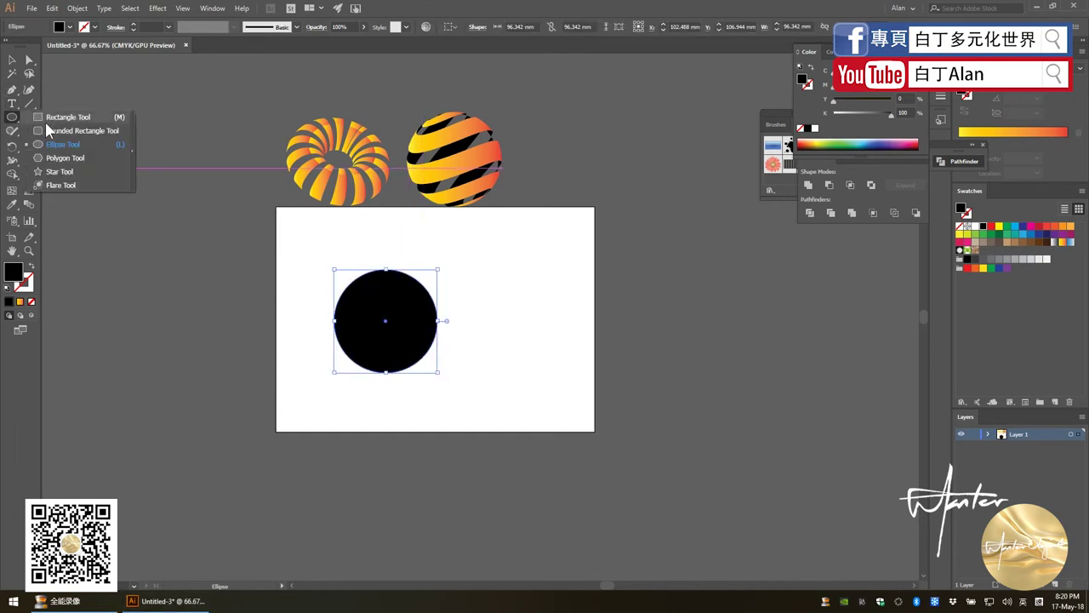
Cut the circle into a half-disc with an overlapping rectangle using Pathfinder Minus Front.
left_click_drag(15, 125, 51, 114)
left_click_drag(472, 398, 387, 241)
key("v")
left_click_drag(530, 347, 310, 271)
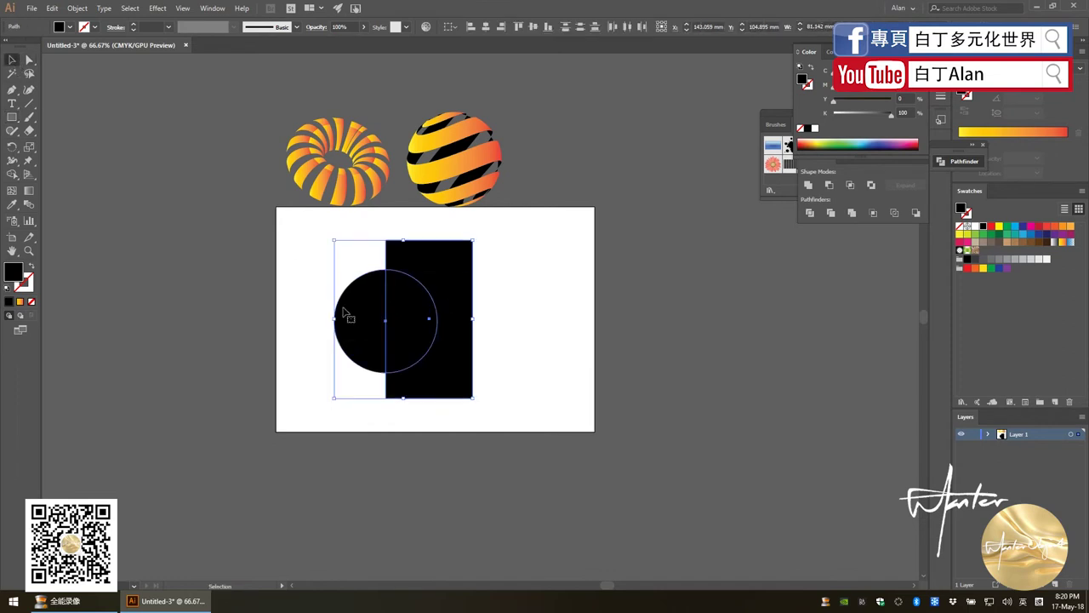
right_click(349, 311)
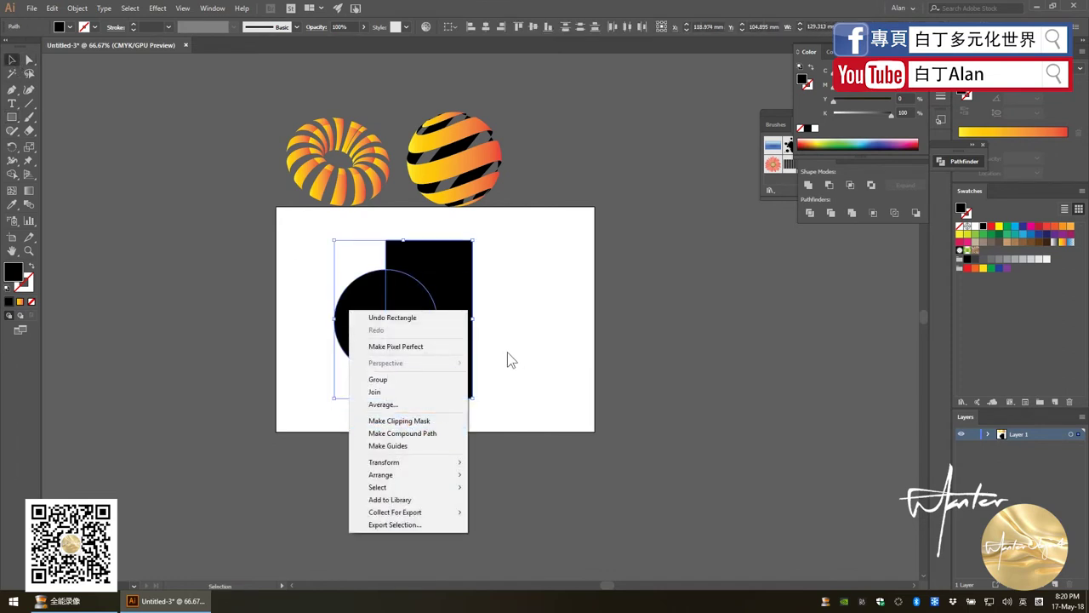
left_click(837, 185)
left_click(158, 7)
mouse_move(167, 73)
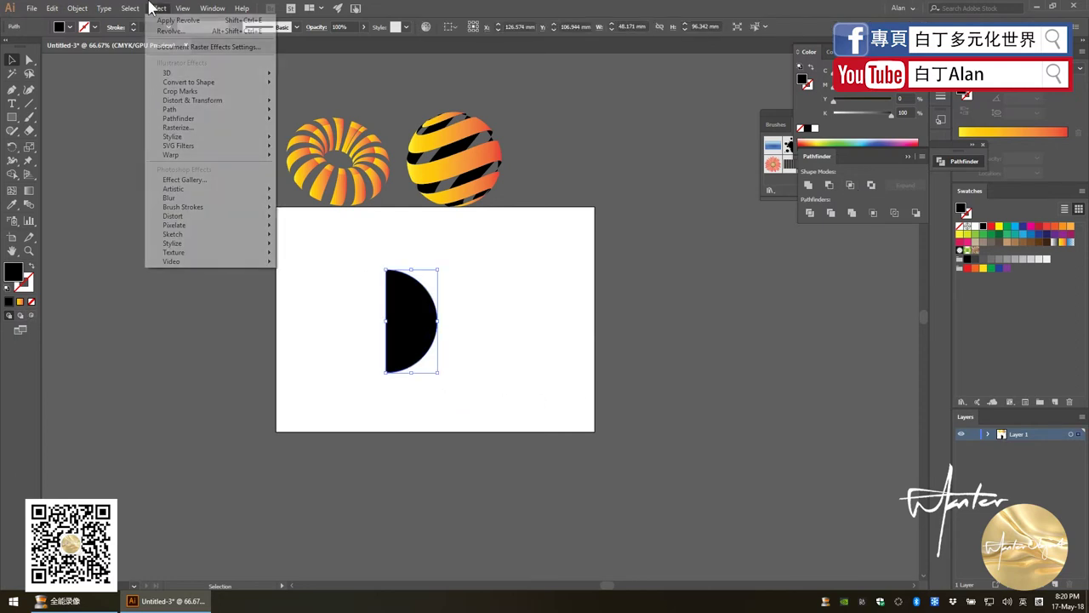
Apply 3D Revolve to the half-disc and move its settings dialog aside.
left_click(130, 88)
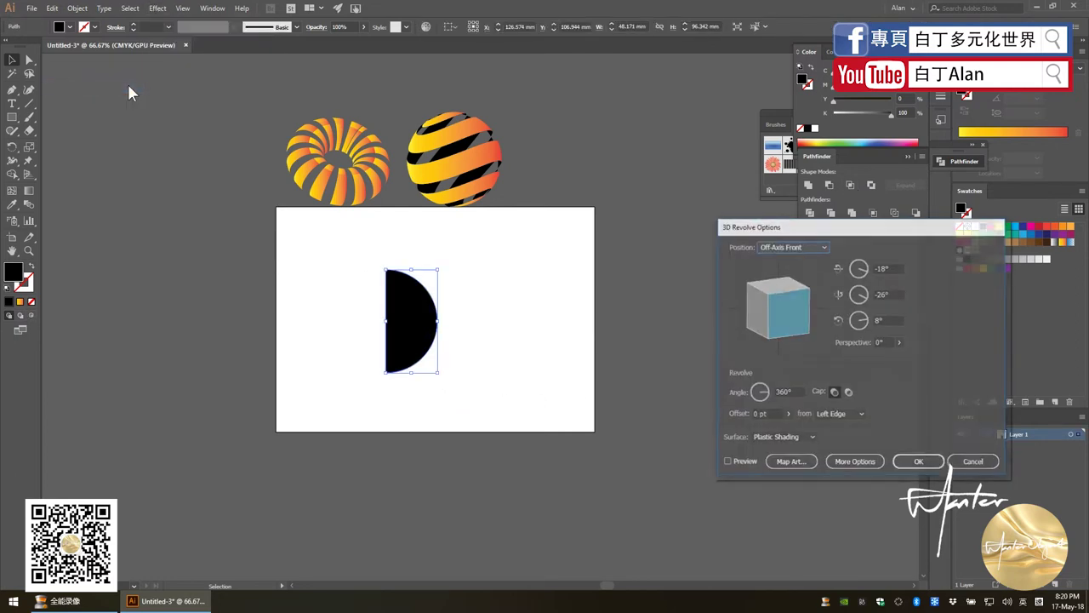
left_click_drag(804, 238, 731, 260)
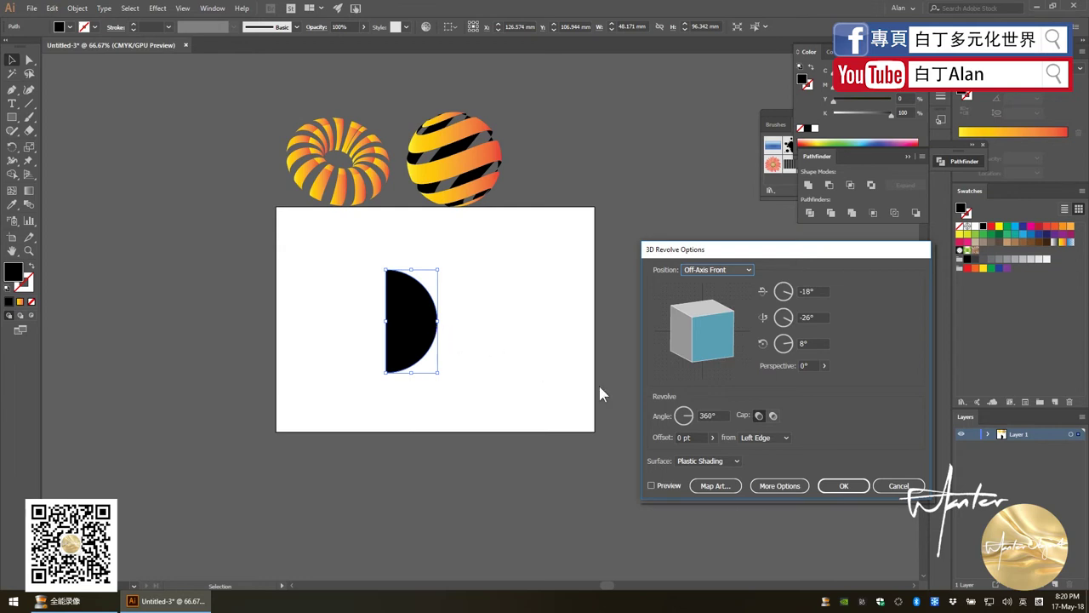
left_click(701, 486)
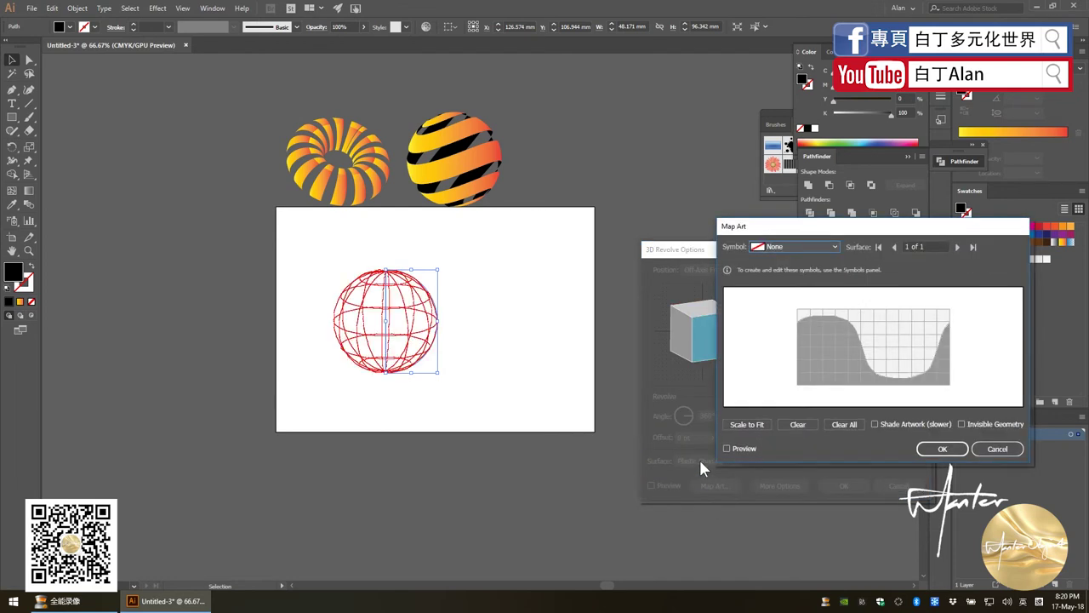
Map New Symbol 2 onto the surface, resize the dot pattern to cover it, and confirm.
left_click(794, 248)
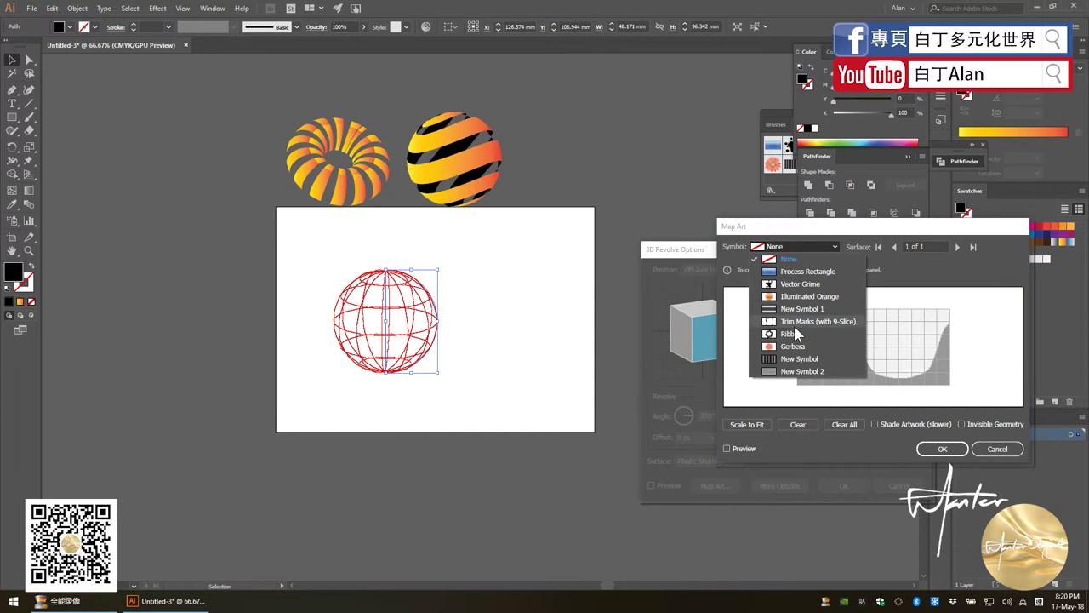
left_click(784, 370)
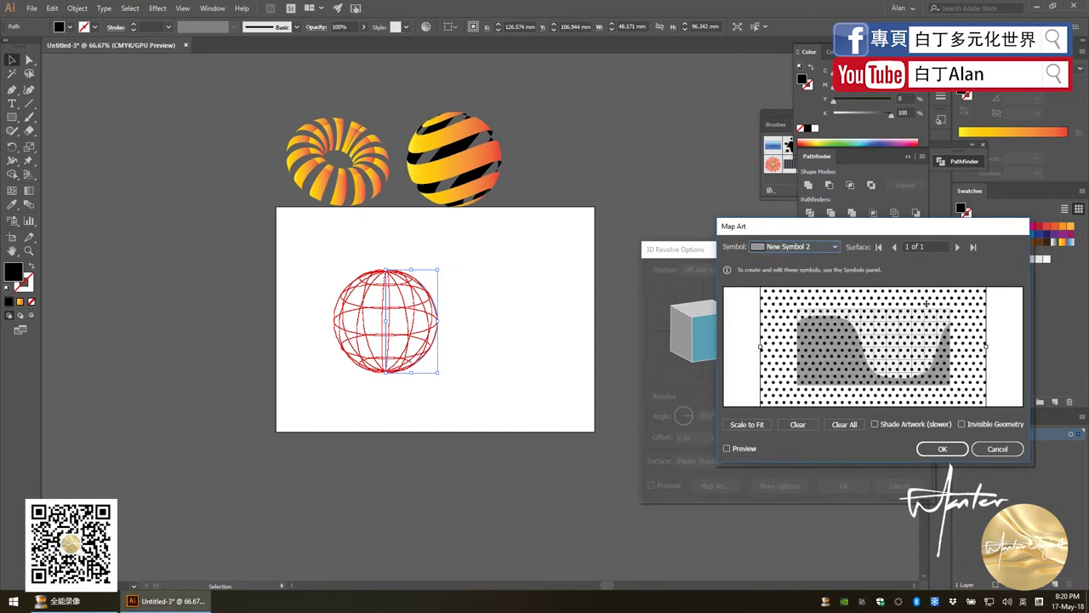
left_click_drag(877, 319, 885, 331)
left_click_drag(768, 299, 806, 323)
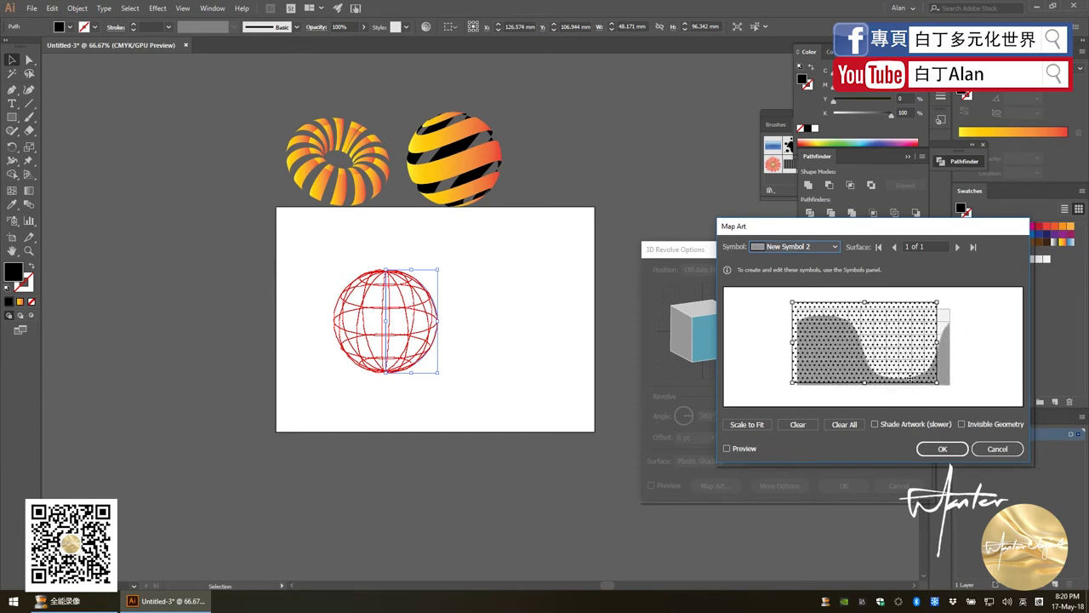
left_click_drag(933, 384, 963, 391)
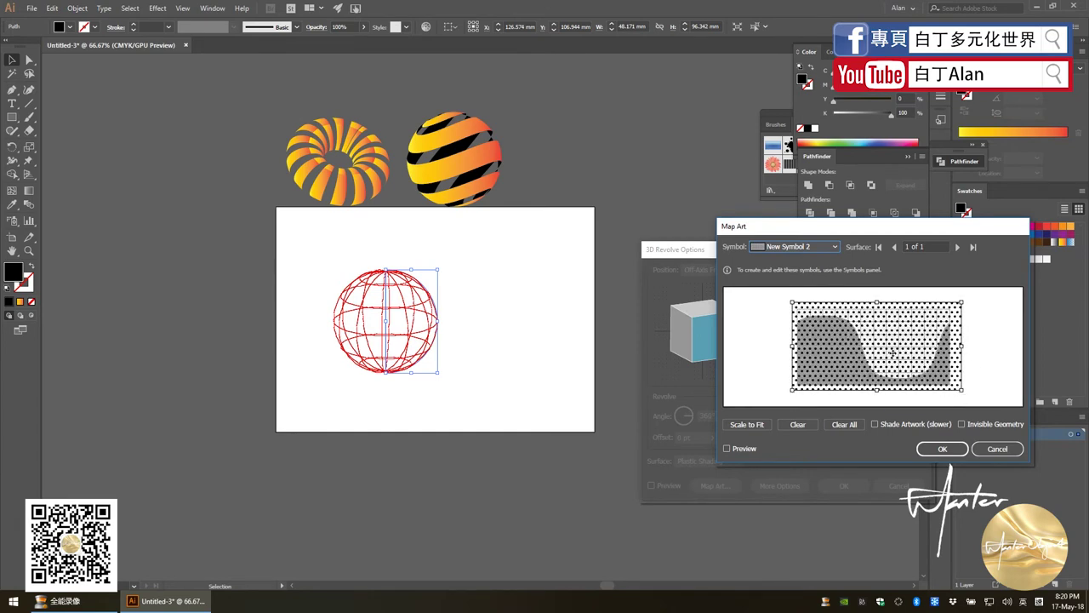
left_click(941, 450)
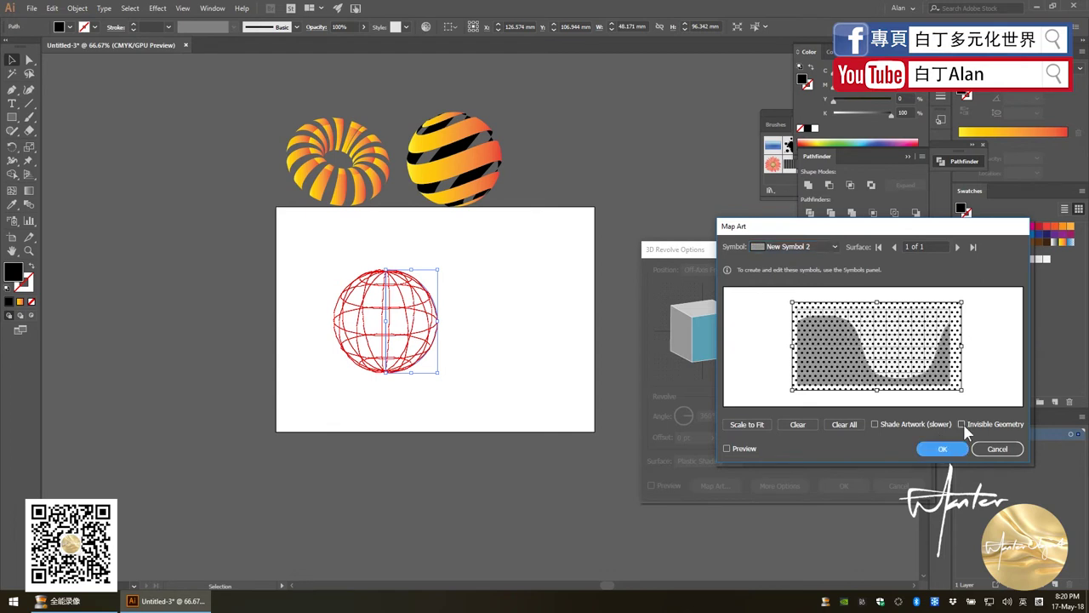
left_click(922, 449)
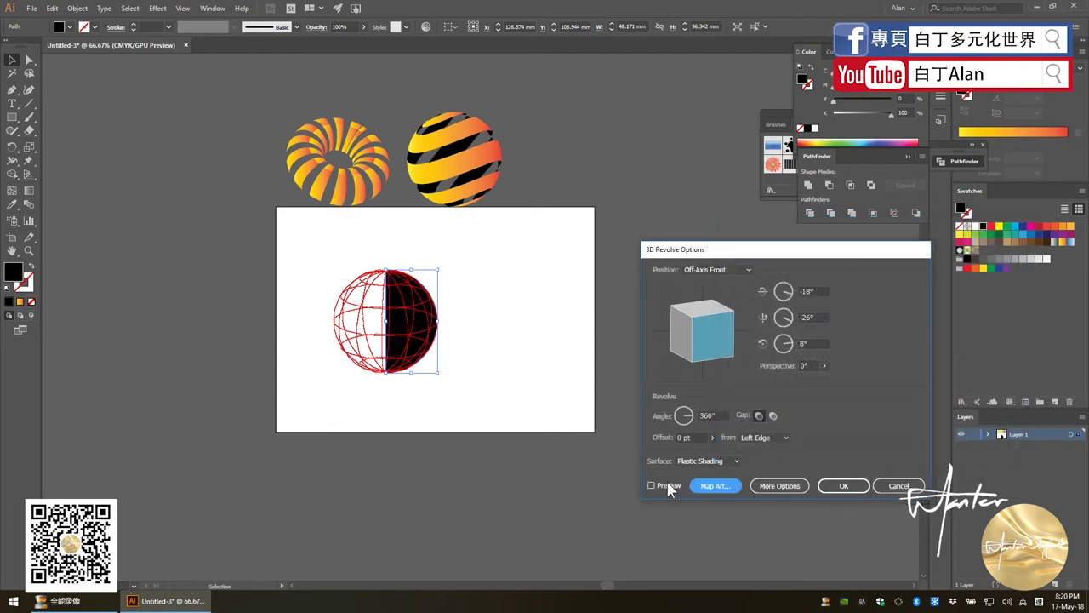
Turn on Preview and set the revolve Offset to 0 pt to form a full sphere.
left_click(669, 486)
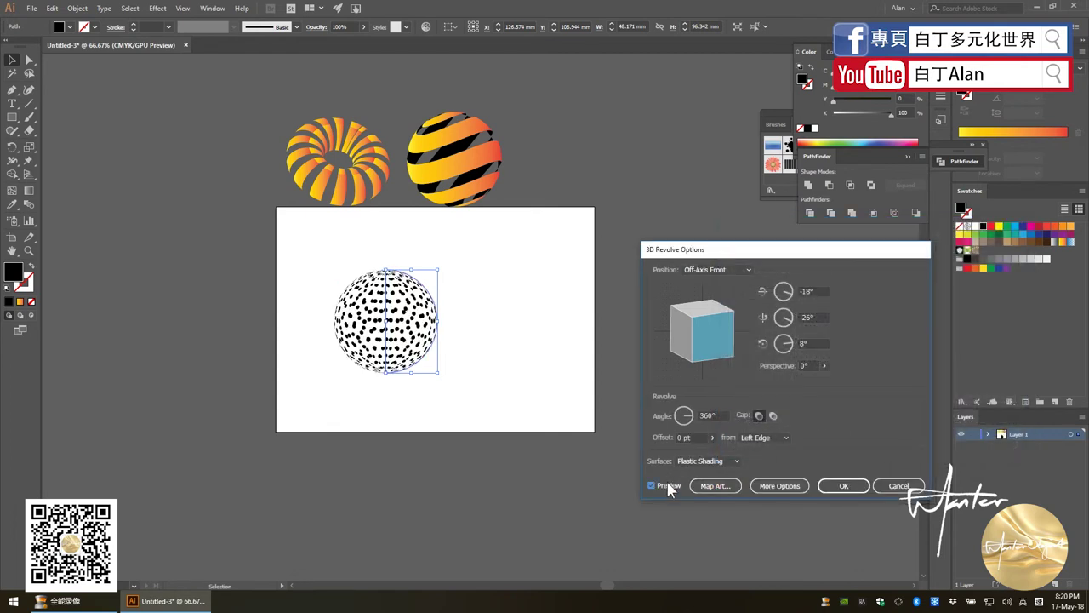
left_click(712, 437)
left_click_drag(677, 451, 686, 453)
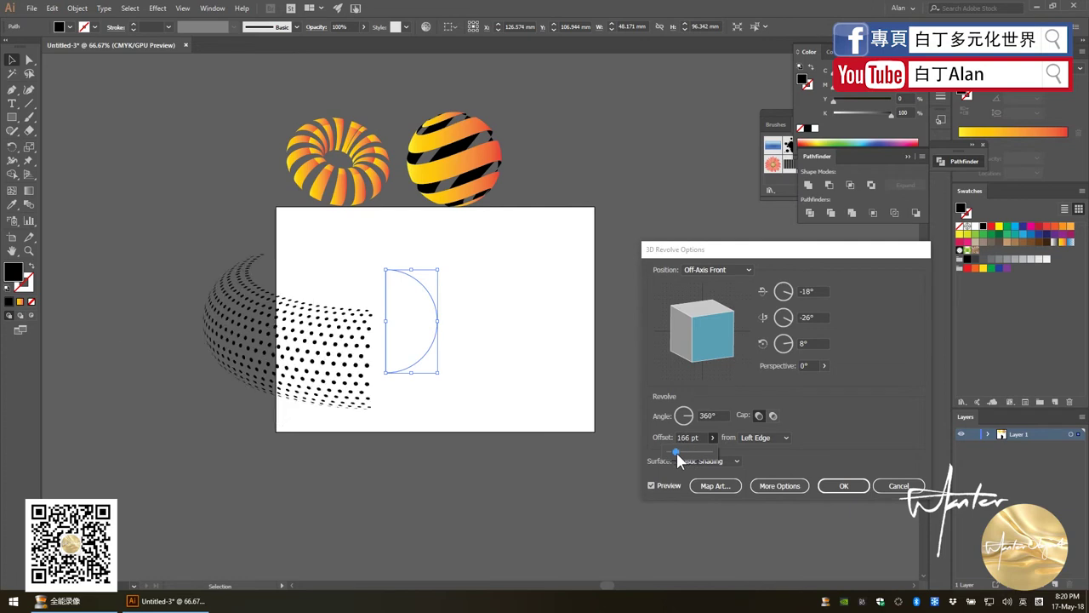
left_click_drag(676, 453, 645, 449)
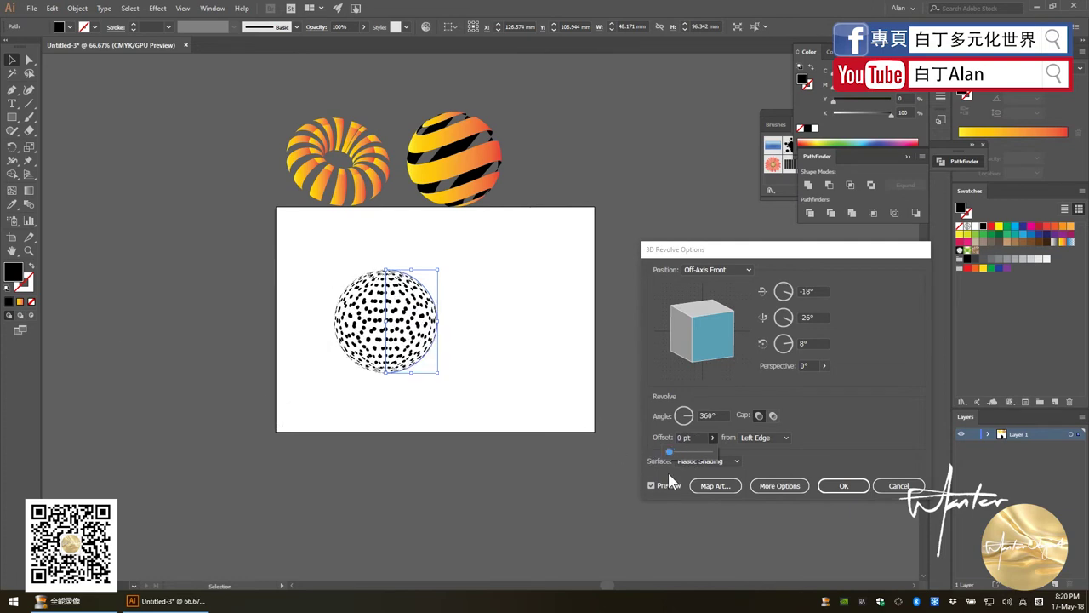
Rescale the New Symbol 2 dot pattern so it extends past the surface bounds.
left_click(715, 485)
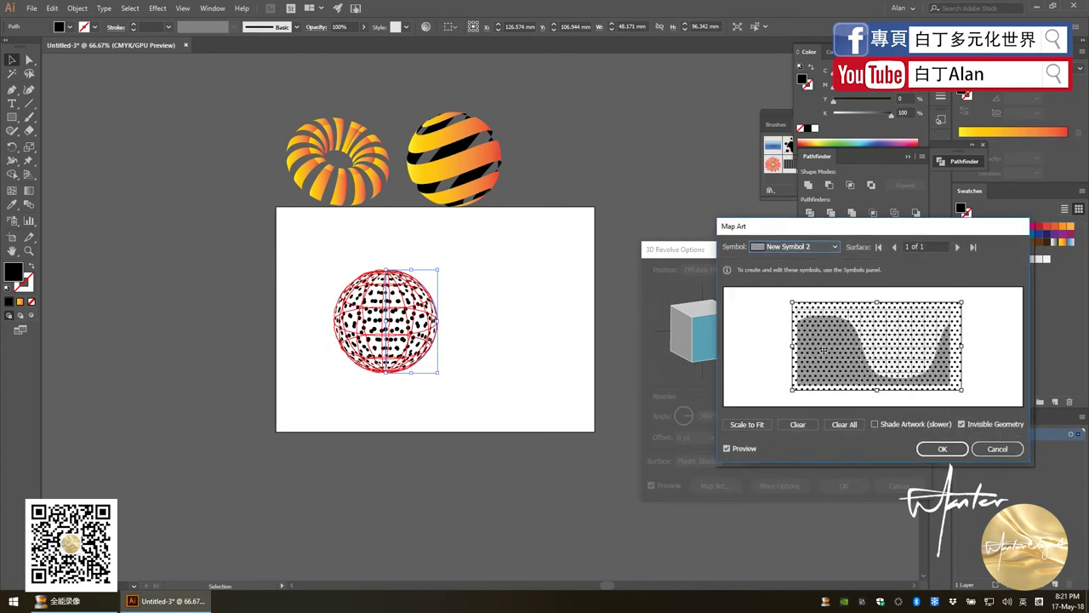
left_click_drag(790, 300, 794, 303)
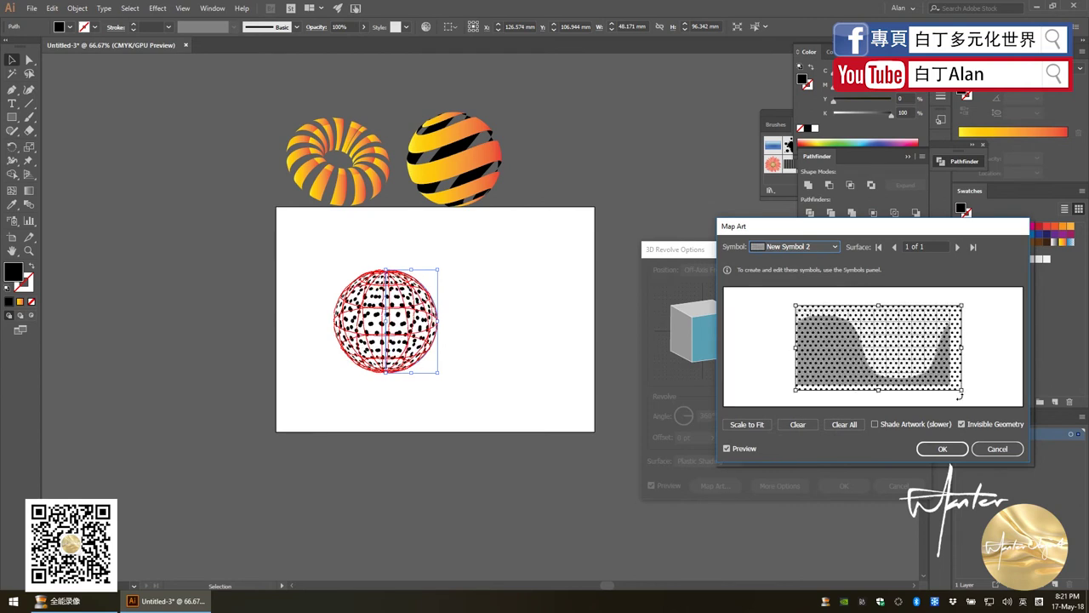
mouse_move(962, 391)
left_mouse_down()
mouse_move(907, 384)
mouse_move(1010, 402)
left_mouse_up()
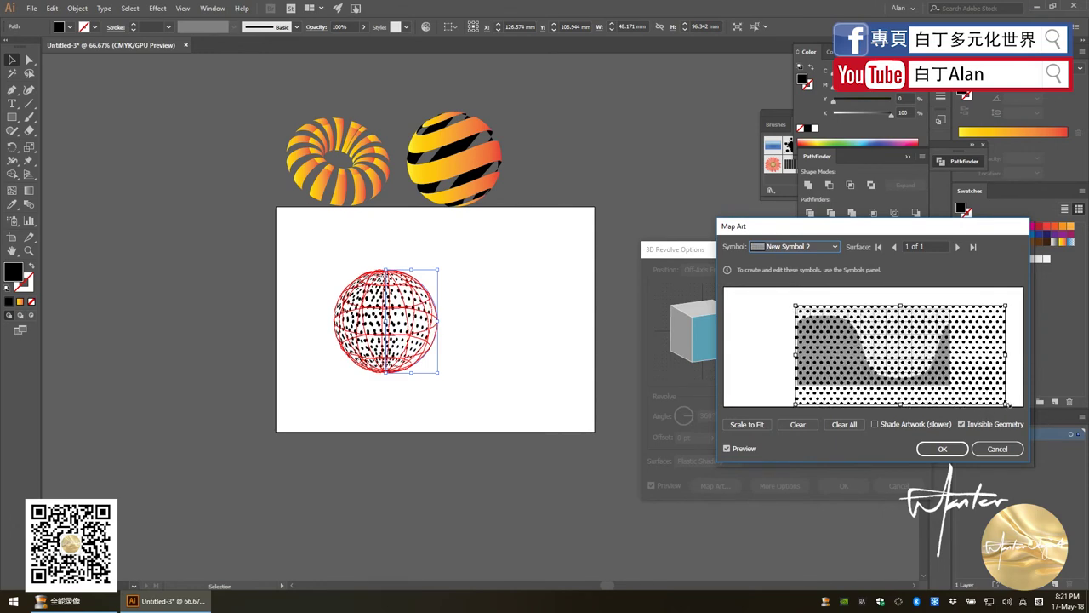
left_click_drag(796, 304, 760, 291)
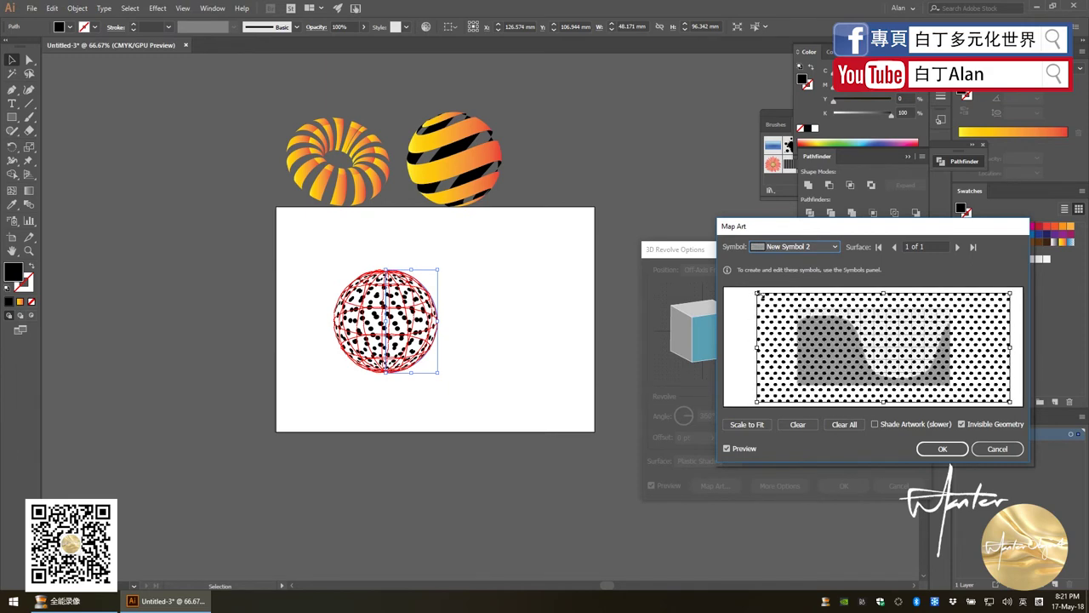
Confirm the dot pattern mapping and apply the 3D revolve settings to the sphere.
left_click(918, 447)
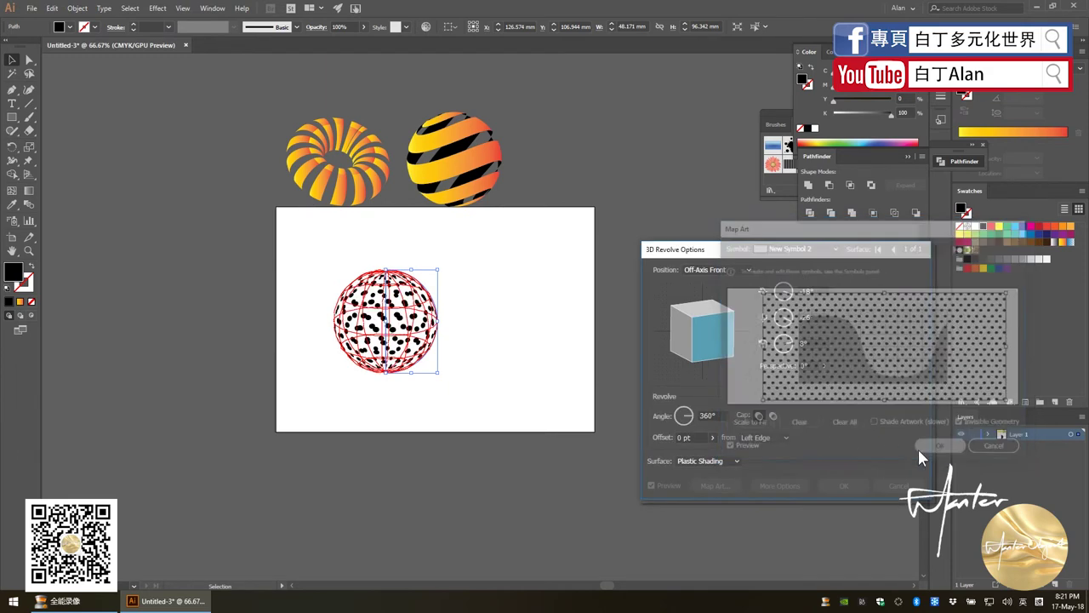
left_click(842, 485)
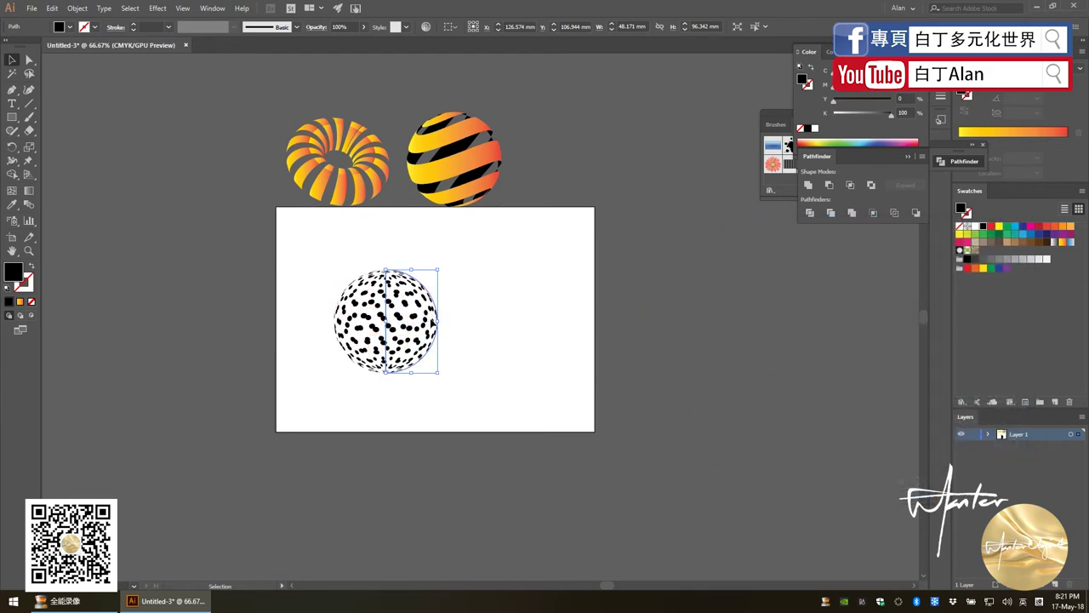
key("ctrl+shift+a")
scroll(383, 336, "up", 2)
scroll(383, 336, "up", 1)
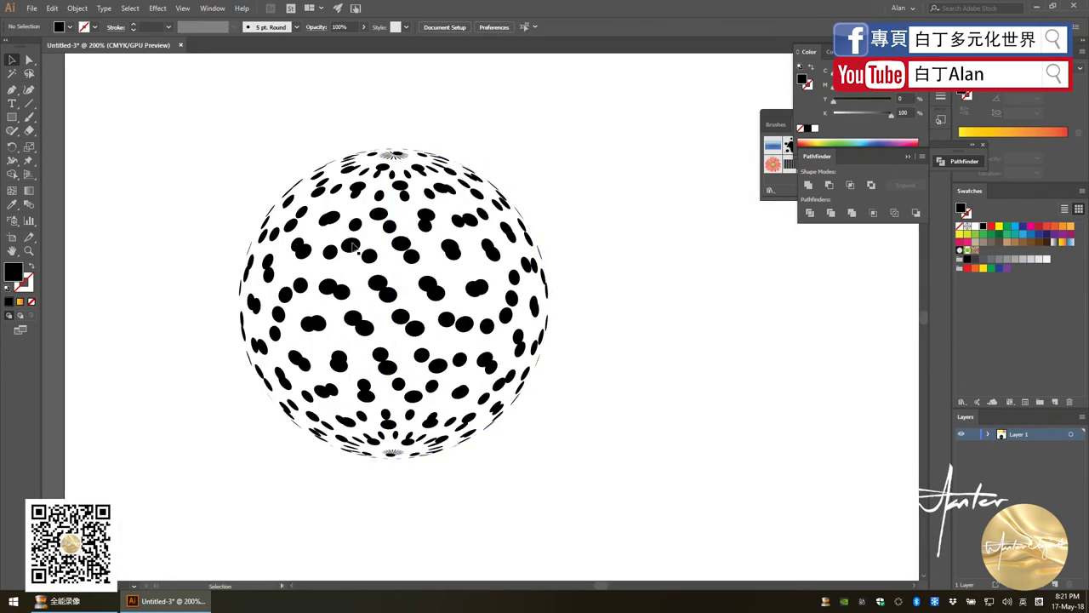
Select the dotted sphere and expand its appearance with Object > Expand Appearance.
left_click(397, 256)
scroll(395, 293, "down", 1)
key("a")
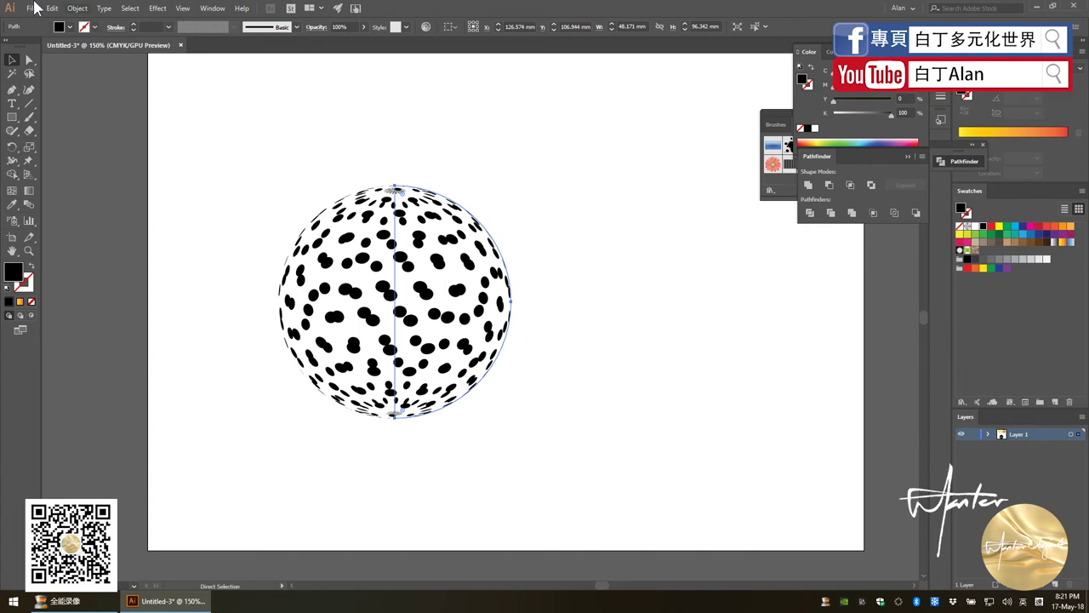
left_click(77, 8)
left_click(108, 144)
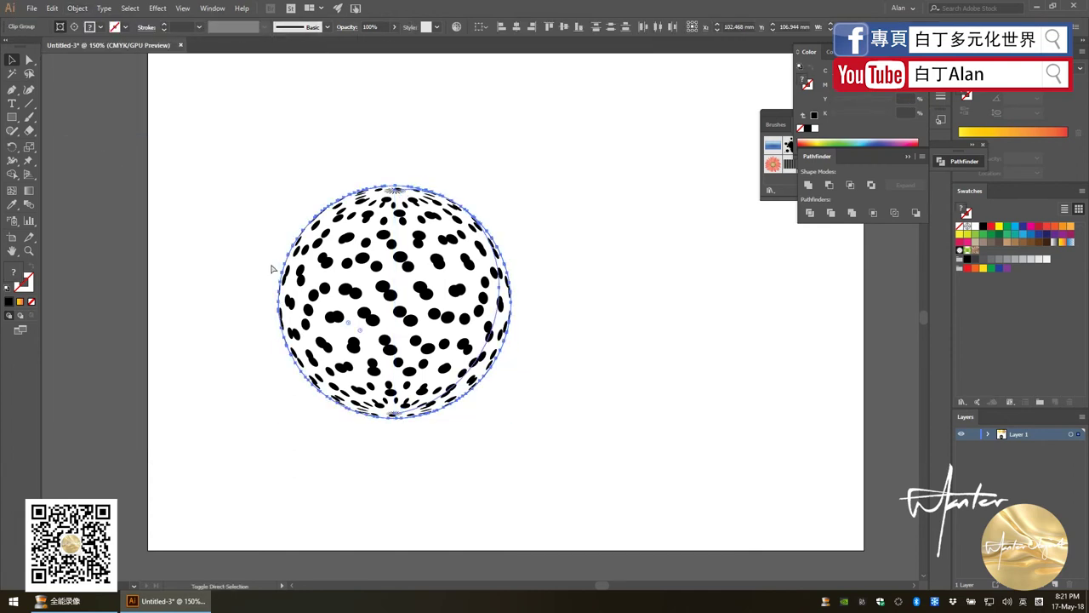
Release the sphere's clipping mask and clear the selection.
right_click(352, 278)
left_click(393, 348)
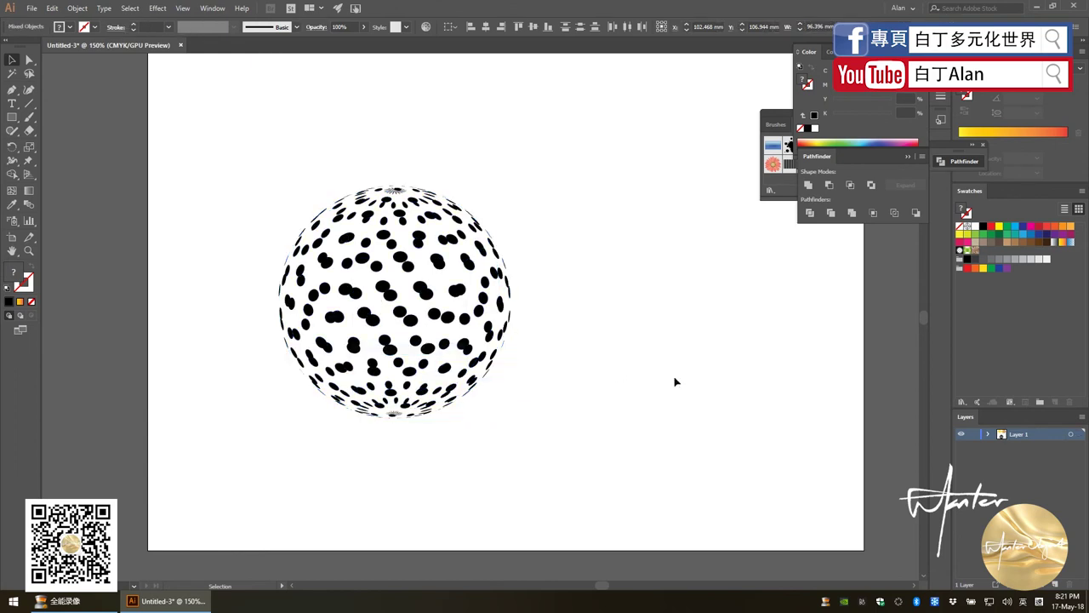
left_click(674, 382)
left_click(369, 317)
left_click(380, 279)
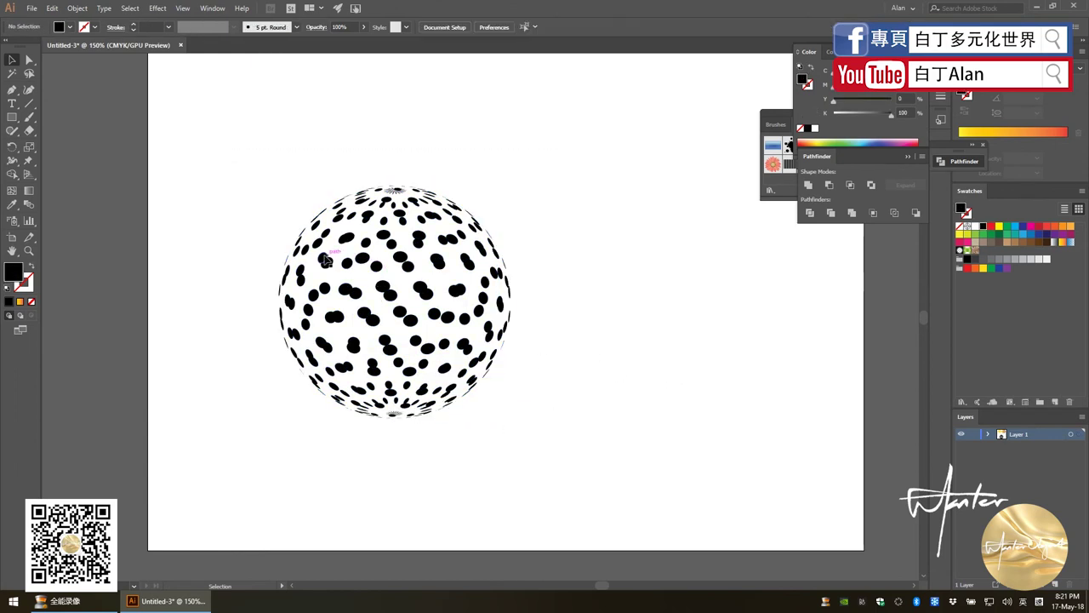
Pull the clean dot sphere out to the lower right and delete the leftover sphere.
left_click_drag(326, 260, 639, 359)
left_click_drag(510, 414, 294, 196)
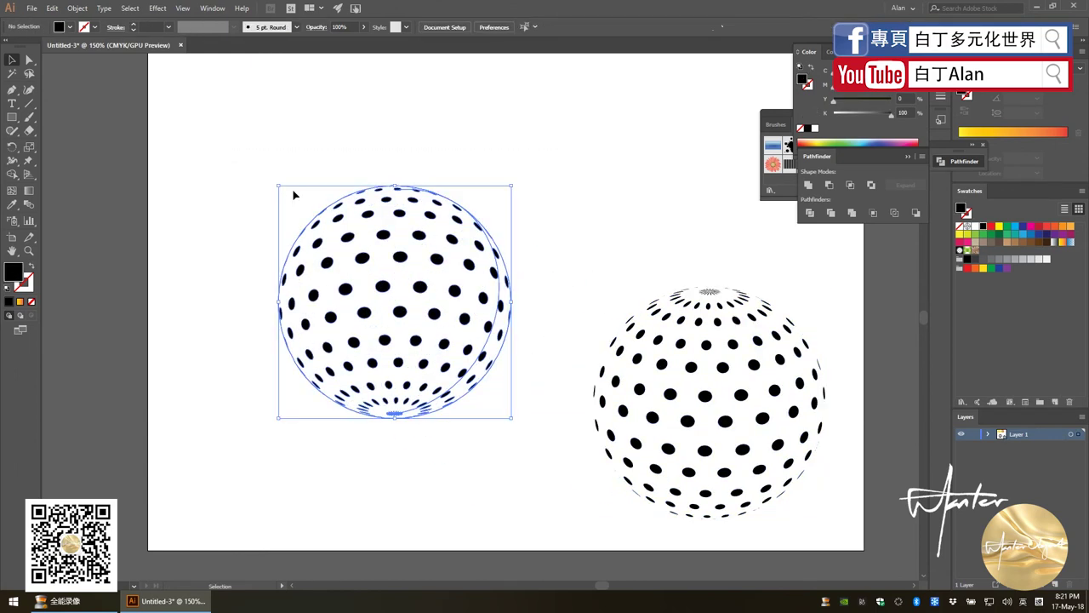
key("Delete")
scroll(298, 210, "down", 1)
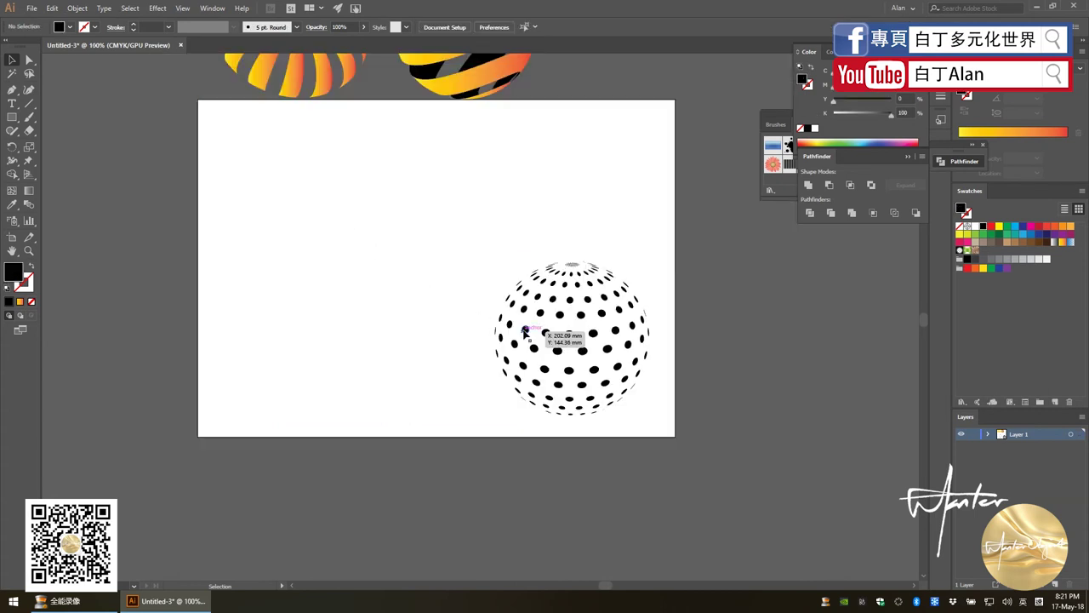
Move the dot sphere to the artboard's left-centre and paste a copy of it.
left_click_drag(524, 330, 370, 269)
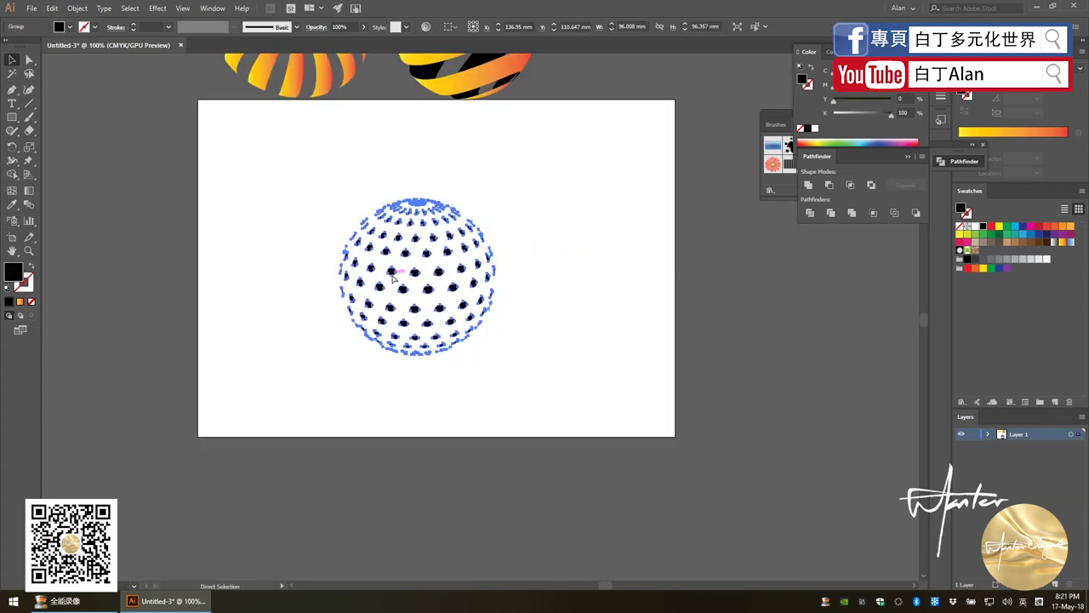
key("Delete")
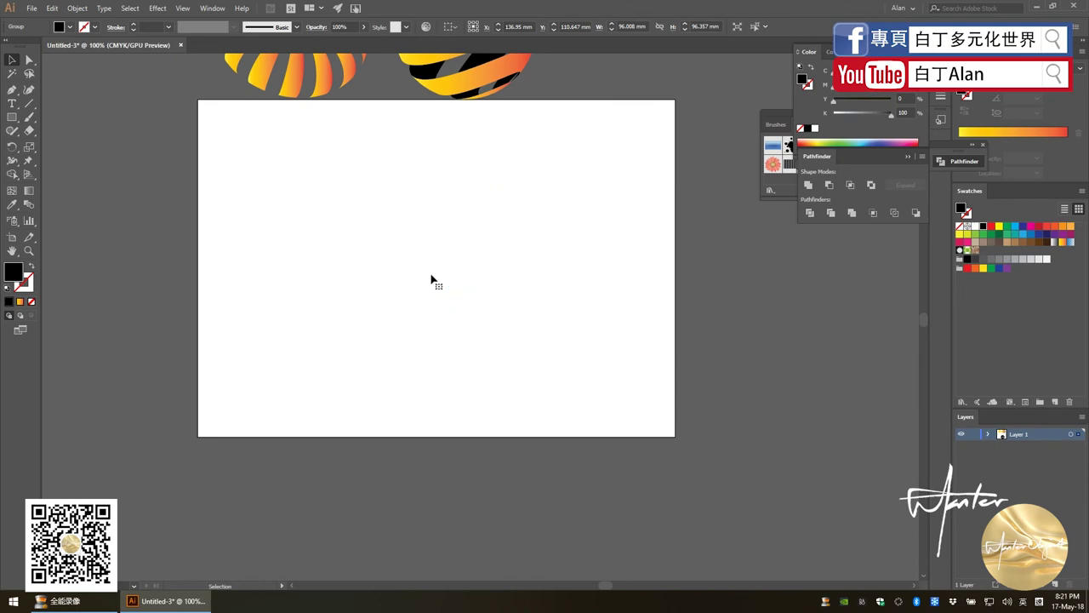
key("ctrl+z")
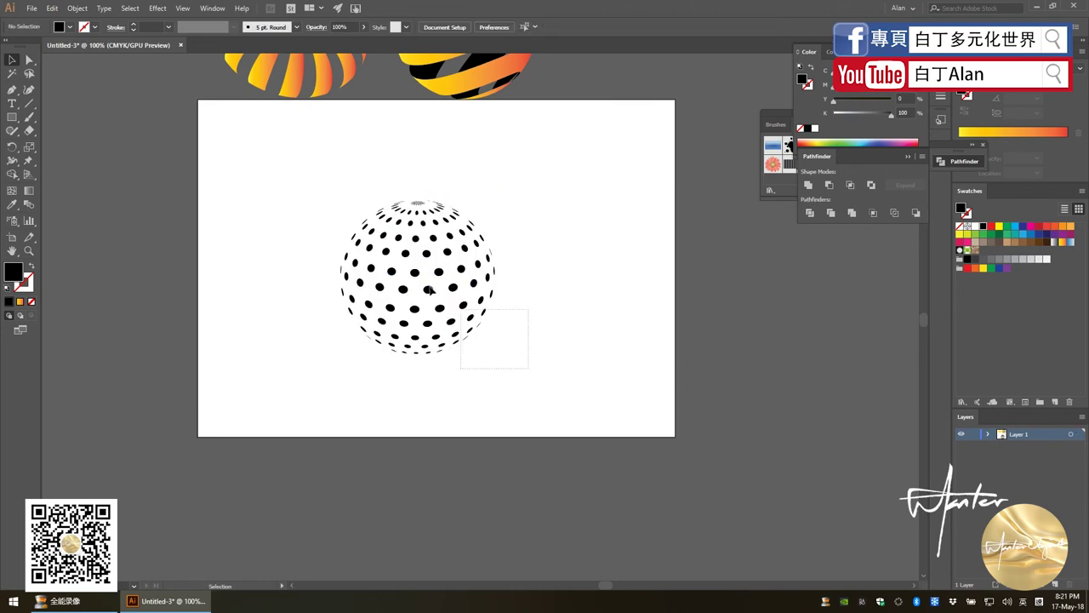
key("ctrl+v")
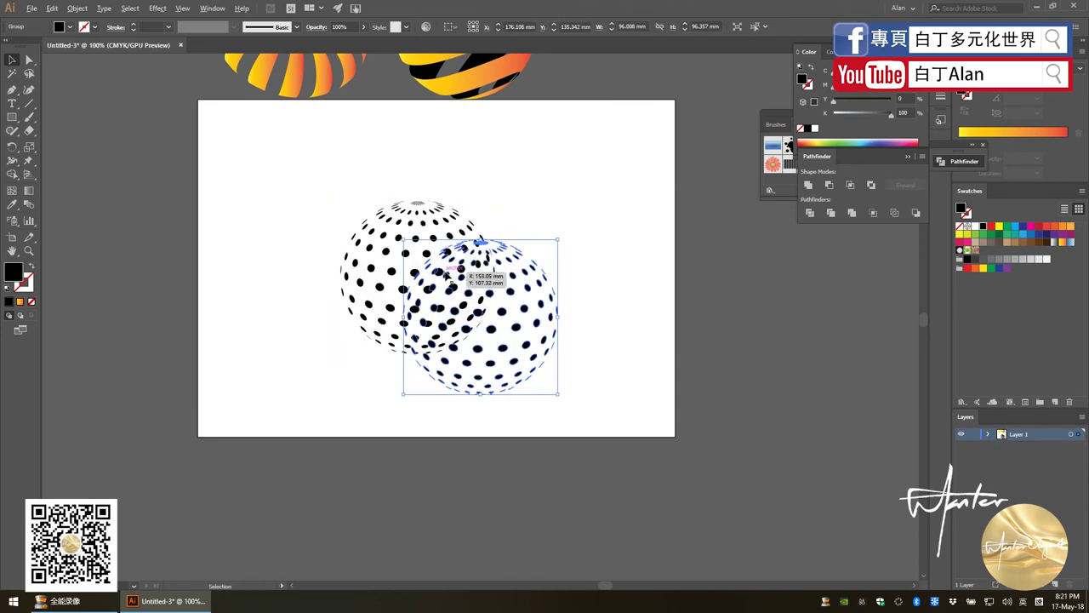
scroll(445, 263, "up", 2)
Make the copy's dots grey, bring the black sphere to front, and offset it over the copy.
left_click(989, 259)
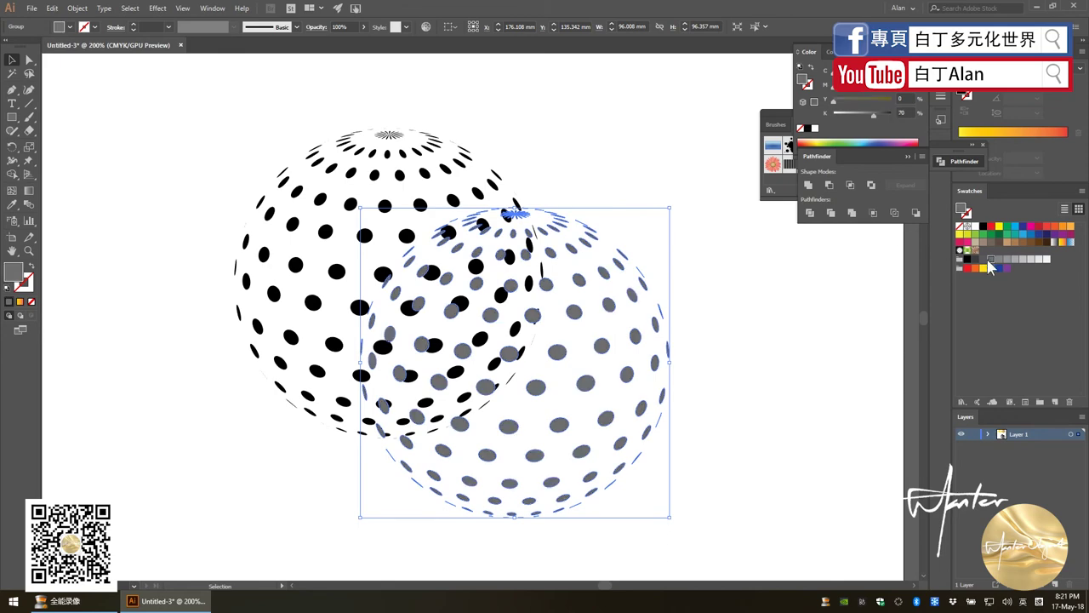
left_click(723, 283)
right_click(373, 230)
mouse_move(400, 354)
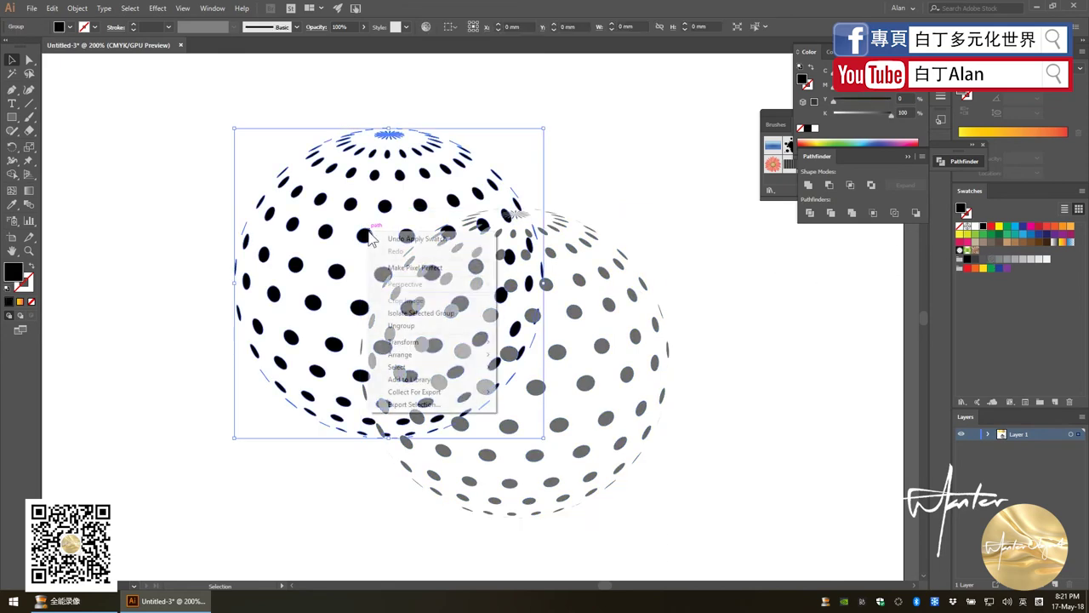
left_click(364, 355)
mouse_move(366, 243)
left_mouse_down()
mouse_move(521, 328)
mouse_move(499, 308)
left_mouse_up()
Check the shadow offset, then select both stacked spheres and move them up-left.
key("ctrl+plus")
key("ctrl+plus")
key("ctrl+plus")
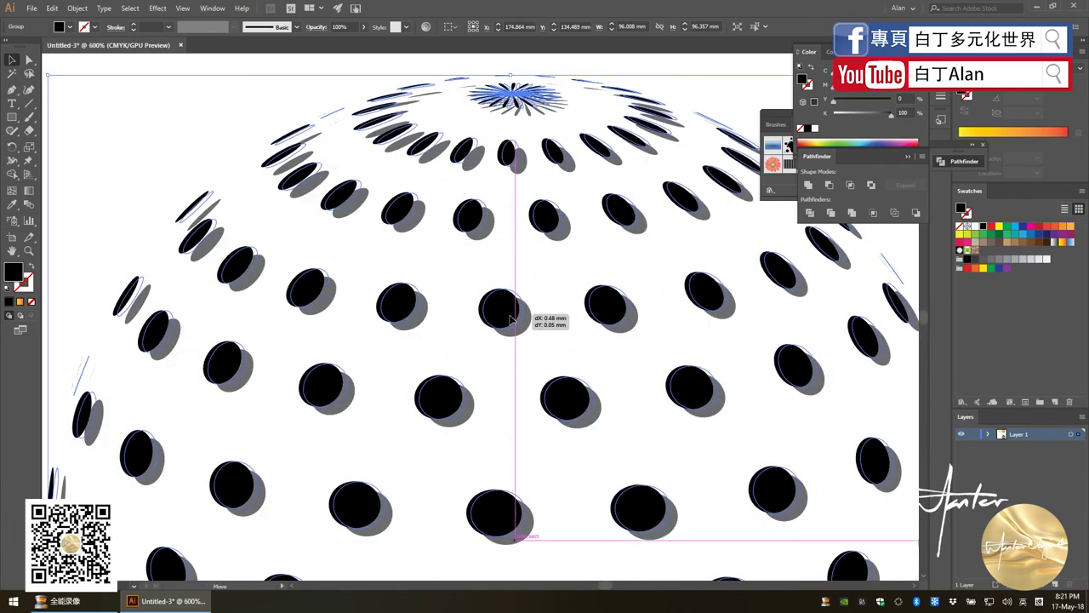
left_click(407, 238)
key("ctrl+minus")
key("ctrl+minus")
key("ctrl+minus")
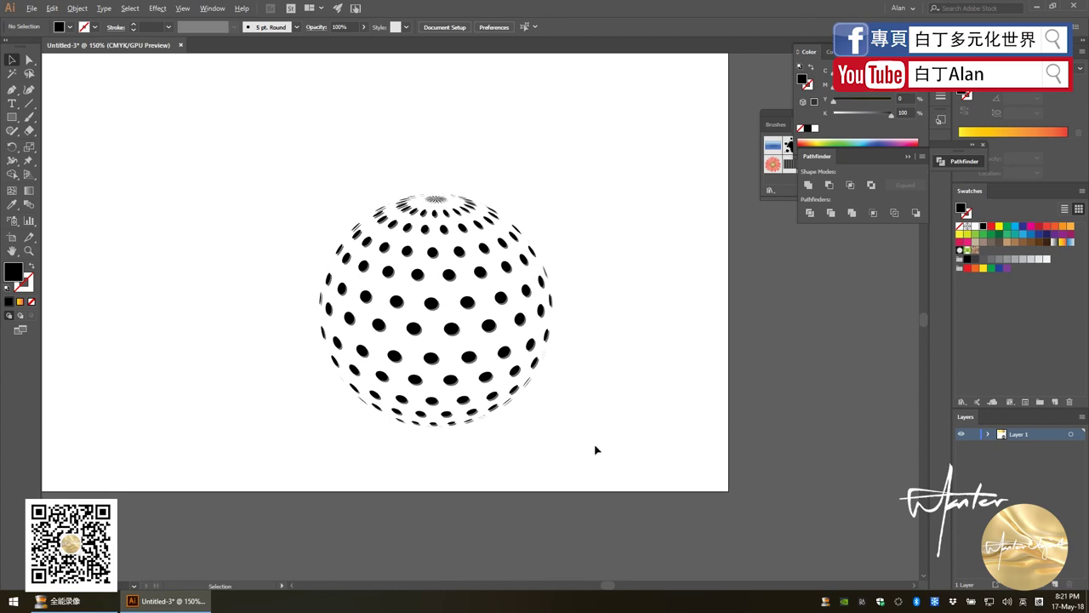
key("ctrl+minus")
left_click_drag(601, 450, 314, 236)
left_click_drag(468, 369, 360, 262)
Deselect and zoom out to review the shadowed dot sphere below the torus and striped sphere.
left_click(535, 332)
key("ctrl+minus")
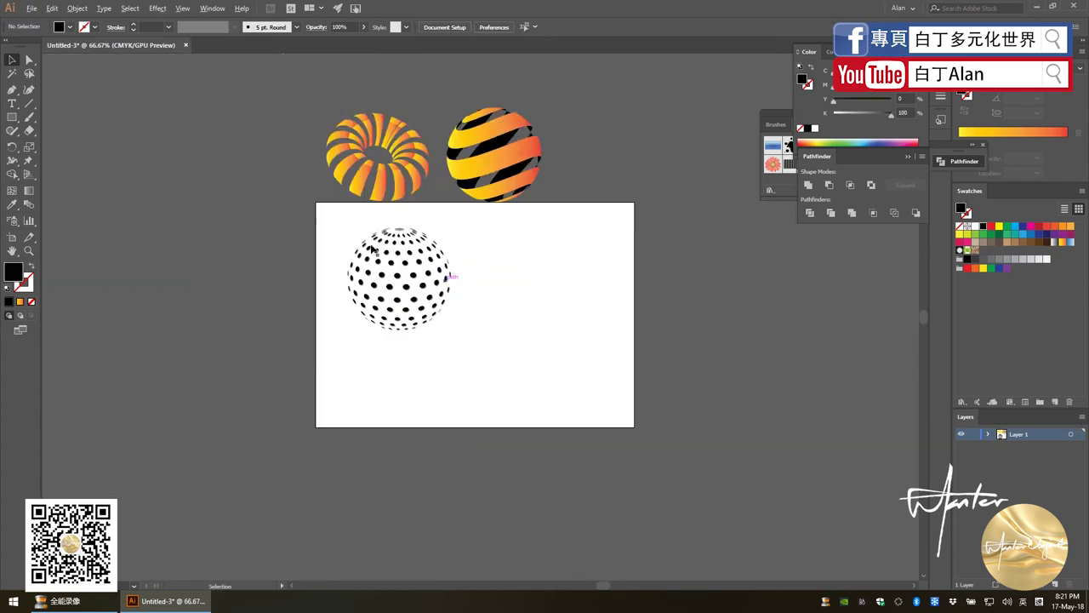
key("ctrl+plus")
key("ctrl+plus")
key("ctrl+plus")
key("ctrl+minus")
key("ctrl+minus")
key("ctrl+minus")
key("ctrl+minus")
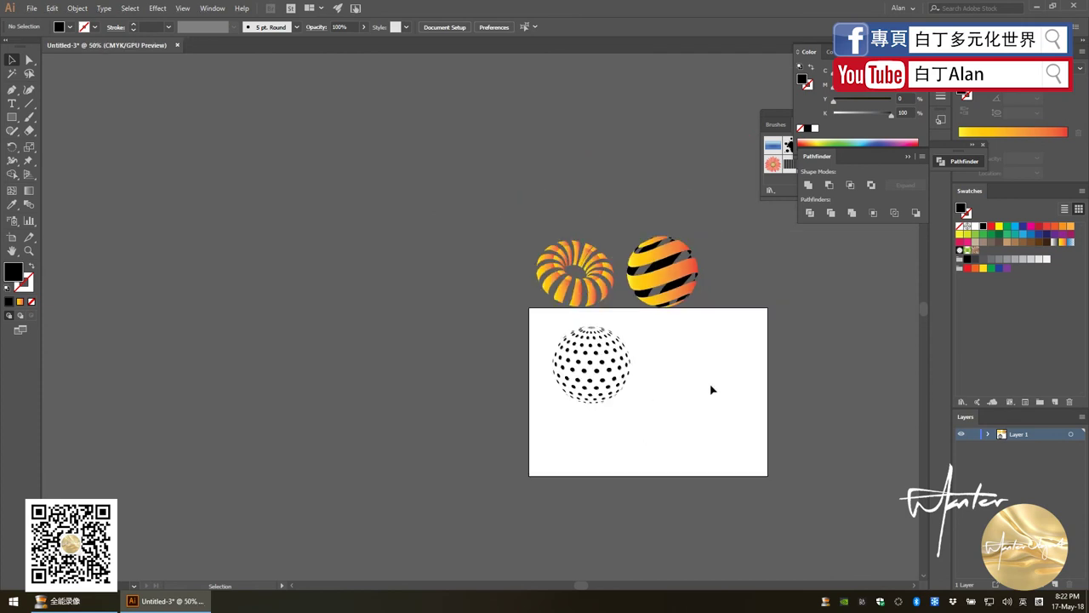
scroll(711, 389, "up", 2)
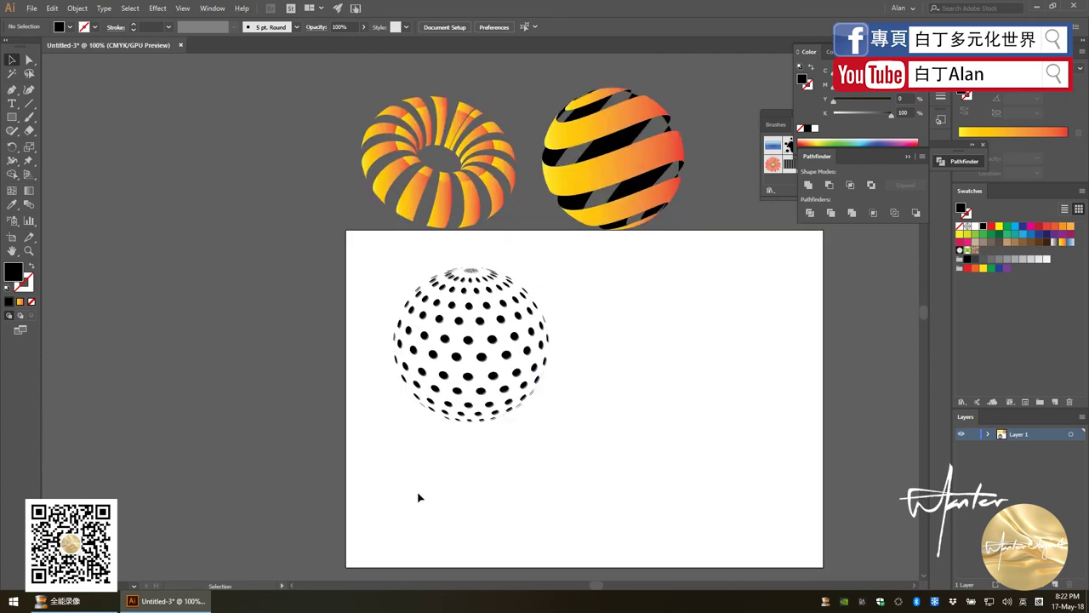
scroll(503, 471, "down", 1)
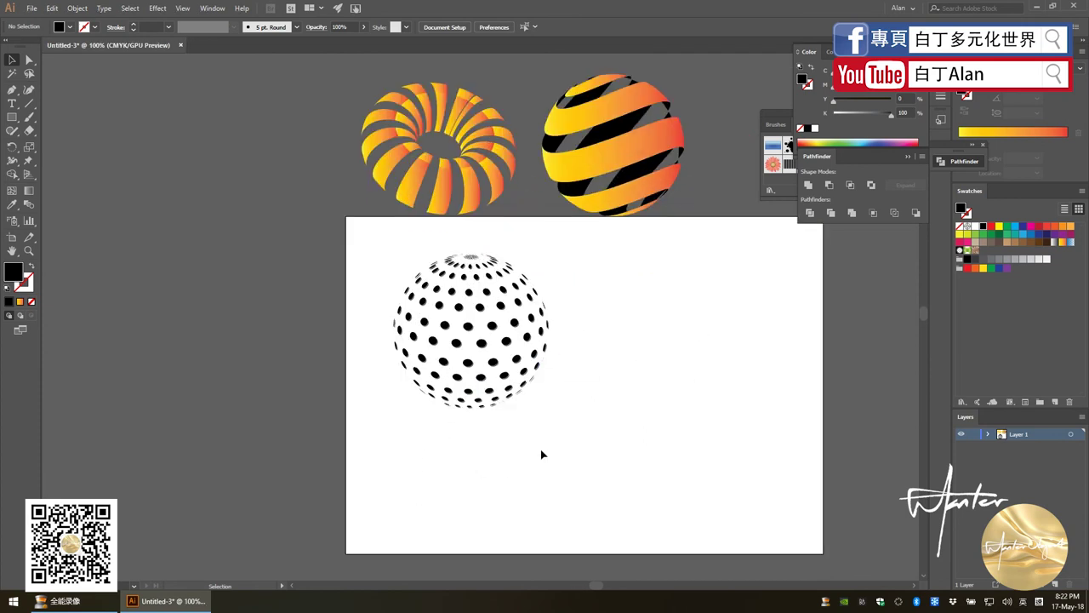